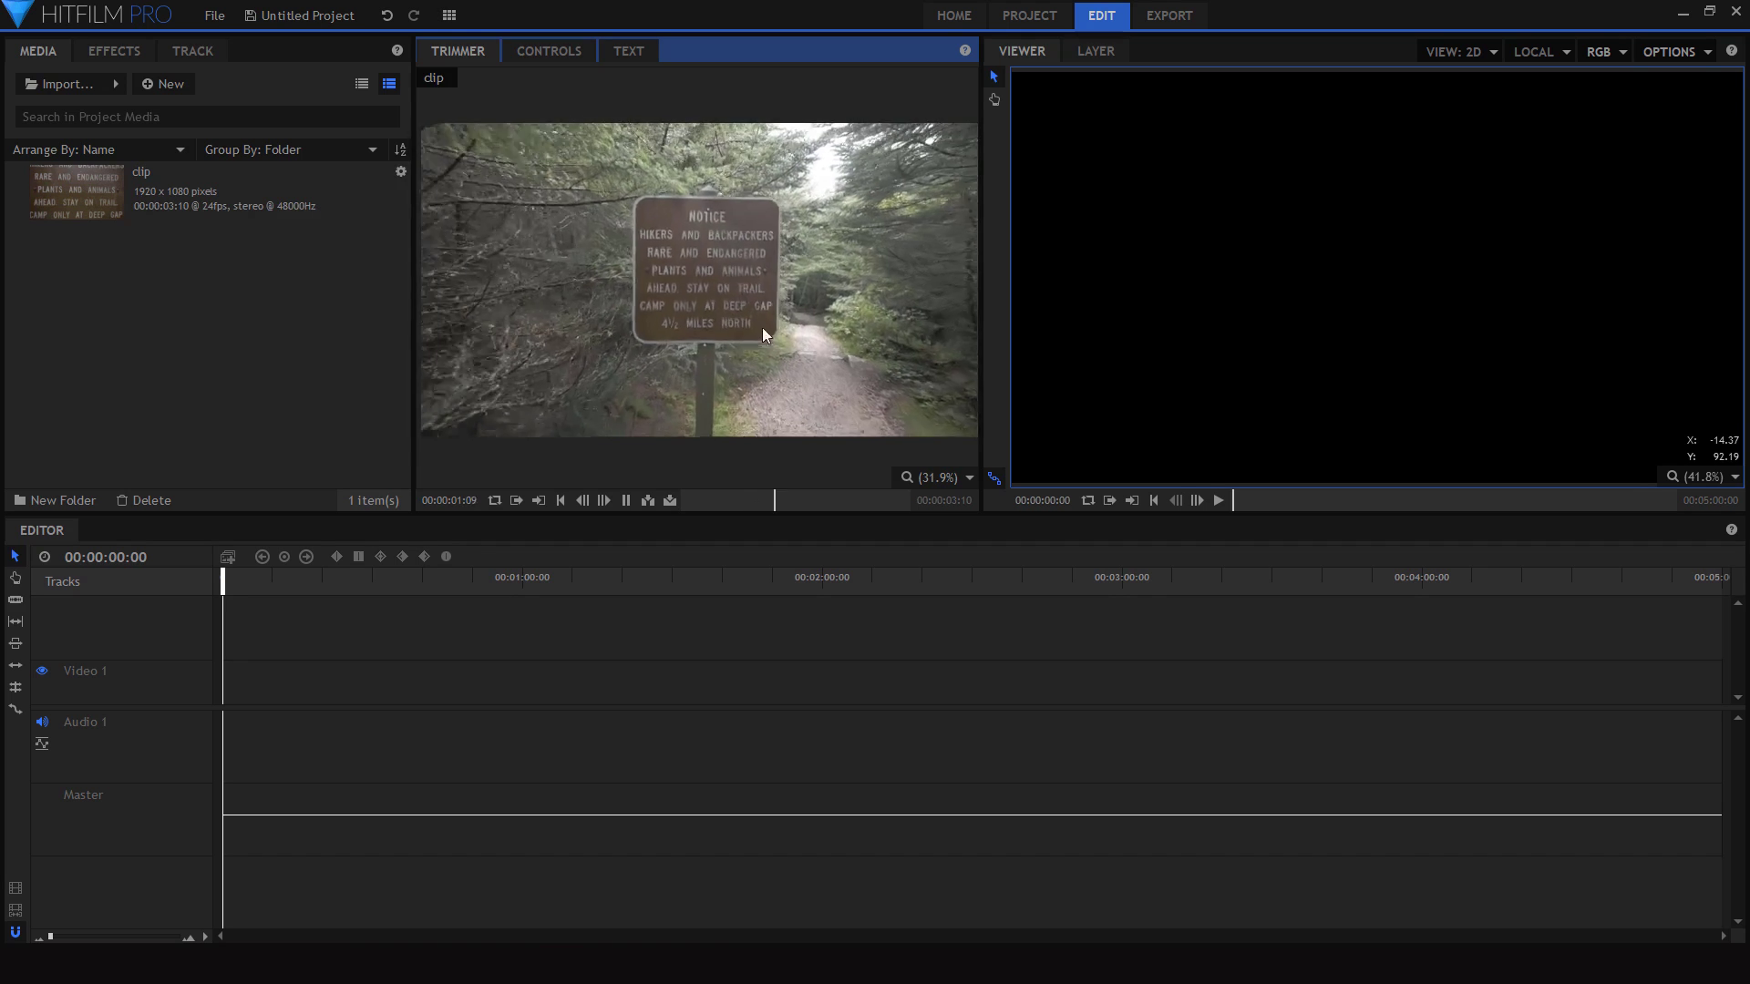
# - Review the clip from its start and make a composite shot named example from it
pyautogui.click(727, 500)
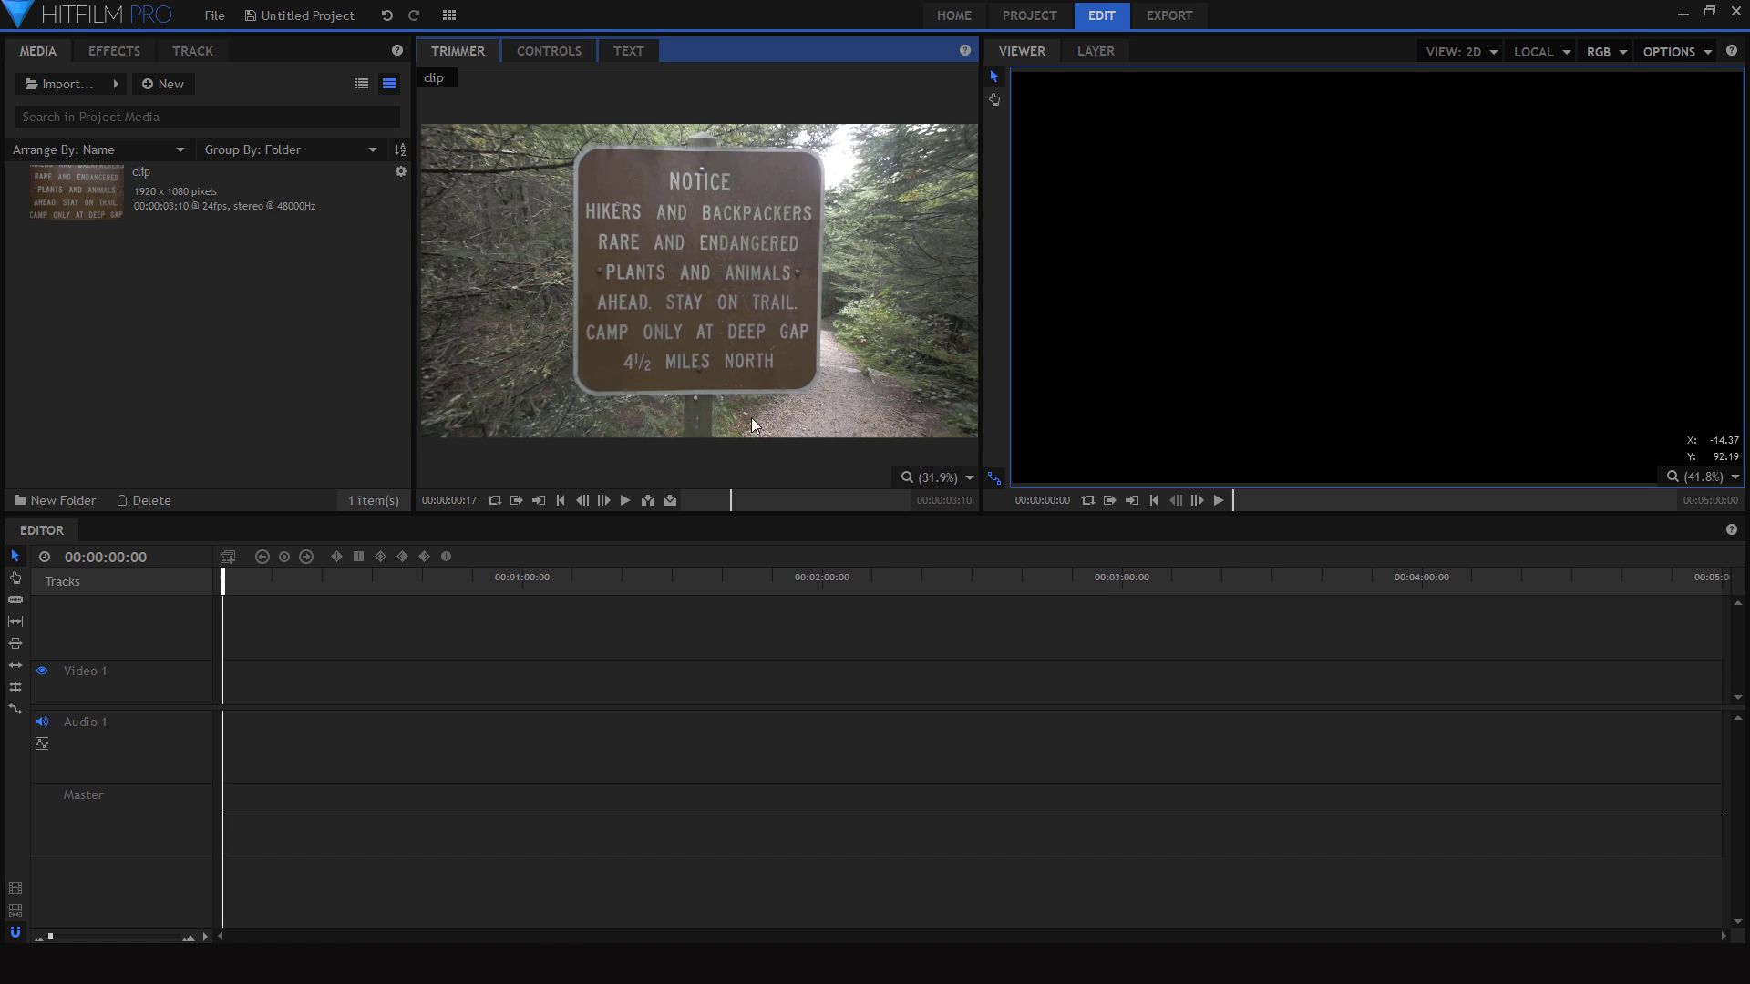
pyautogui.press('Home')
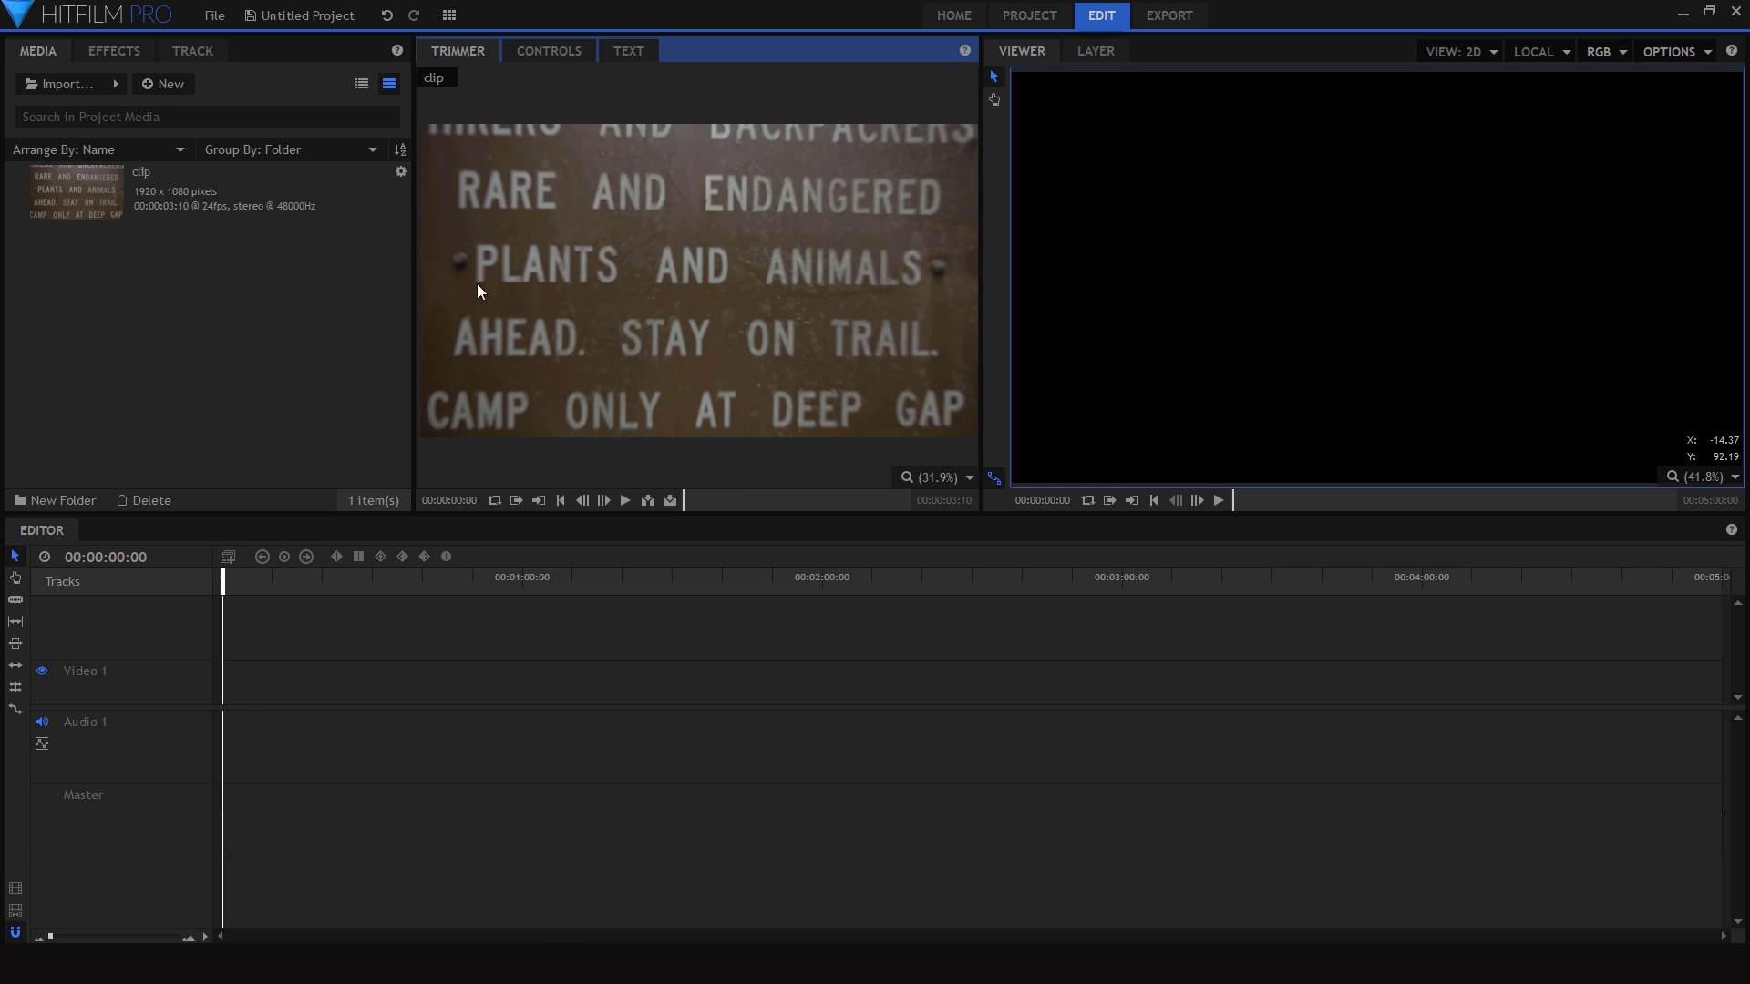
pyautogui.rightClick(202, 185)
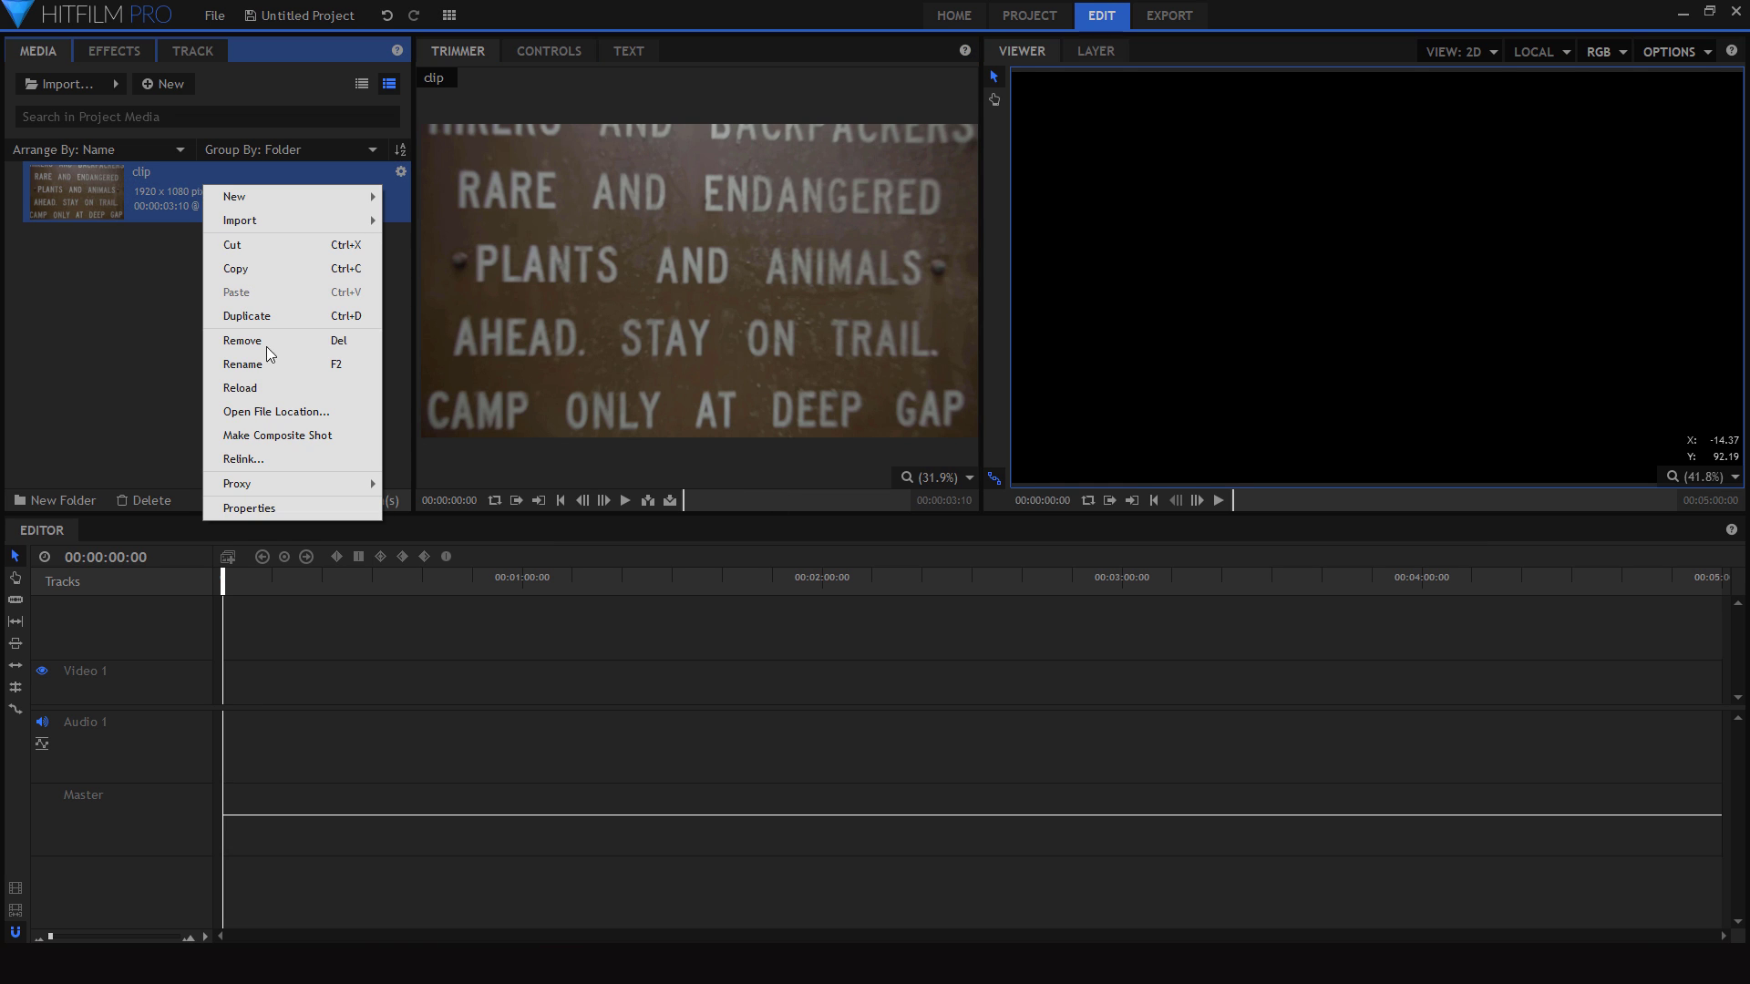
pyautogui.click(269, 435)
# - Duplicate the clip layer and trim the duplicate to a single frame at 00:00:02:00
pyautogui.moveTo(436, 578); pyautogui.dragTo(1239, 530)
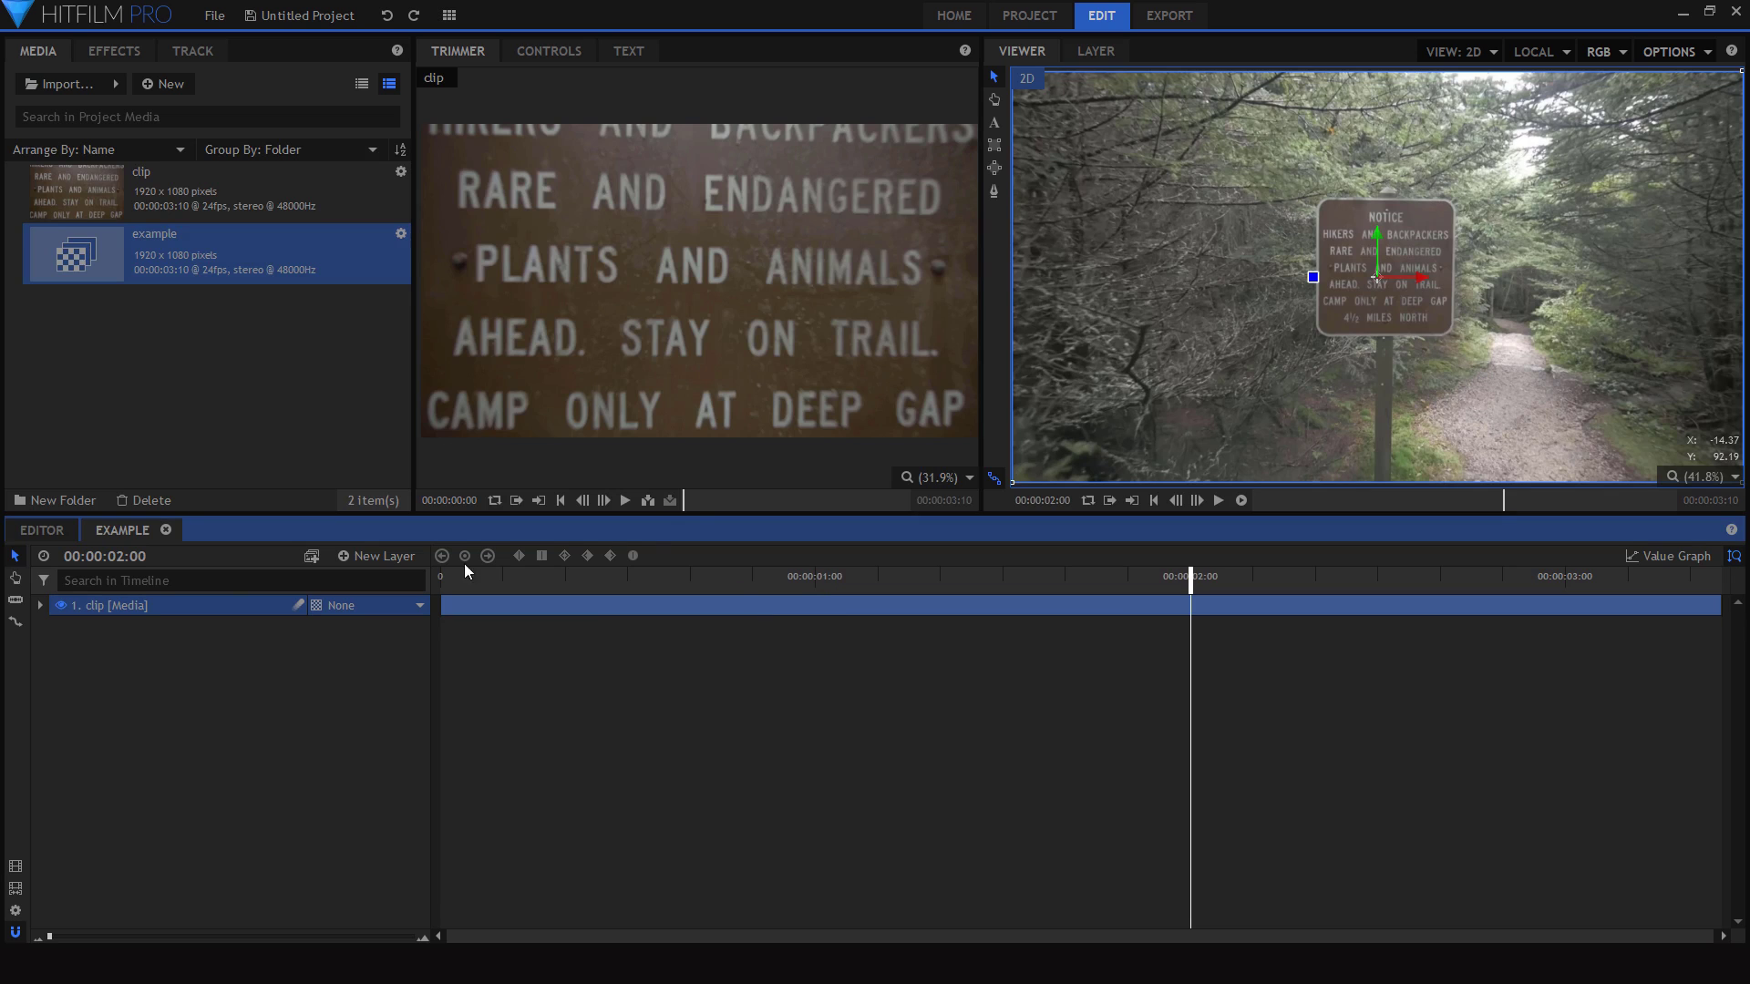
pyautogui.hotkey('ctrl', 'd')
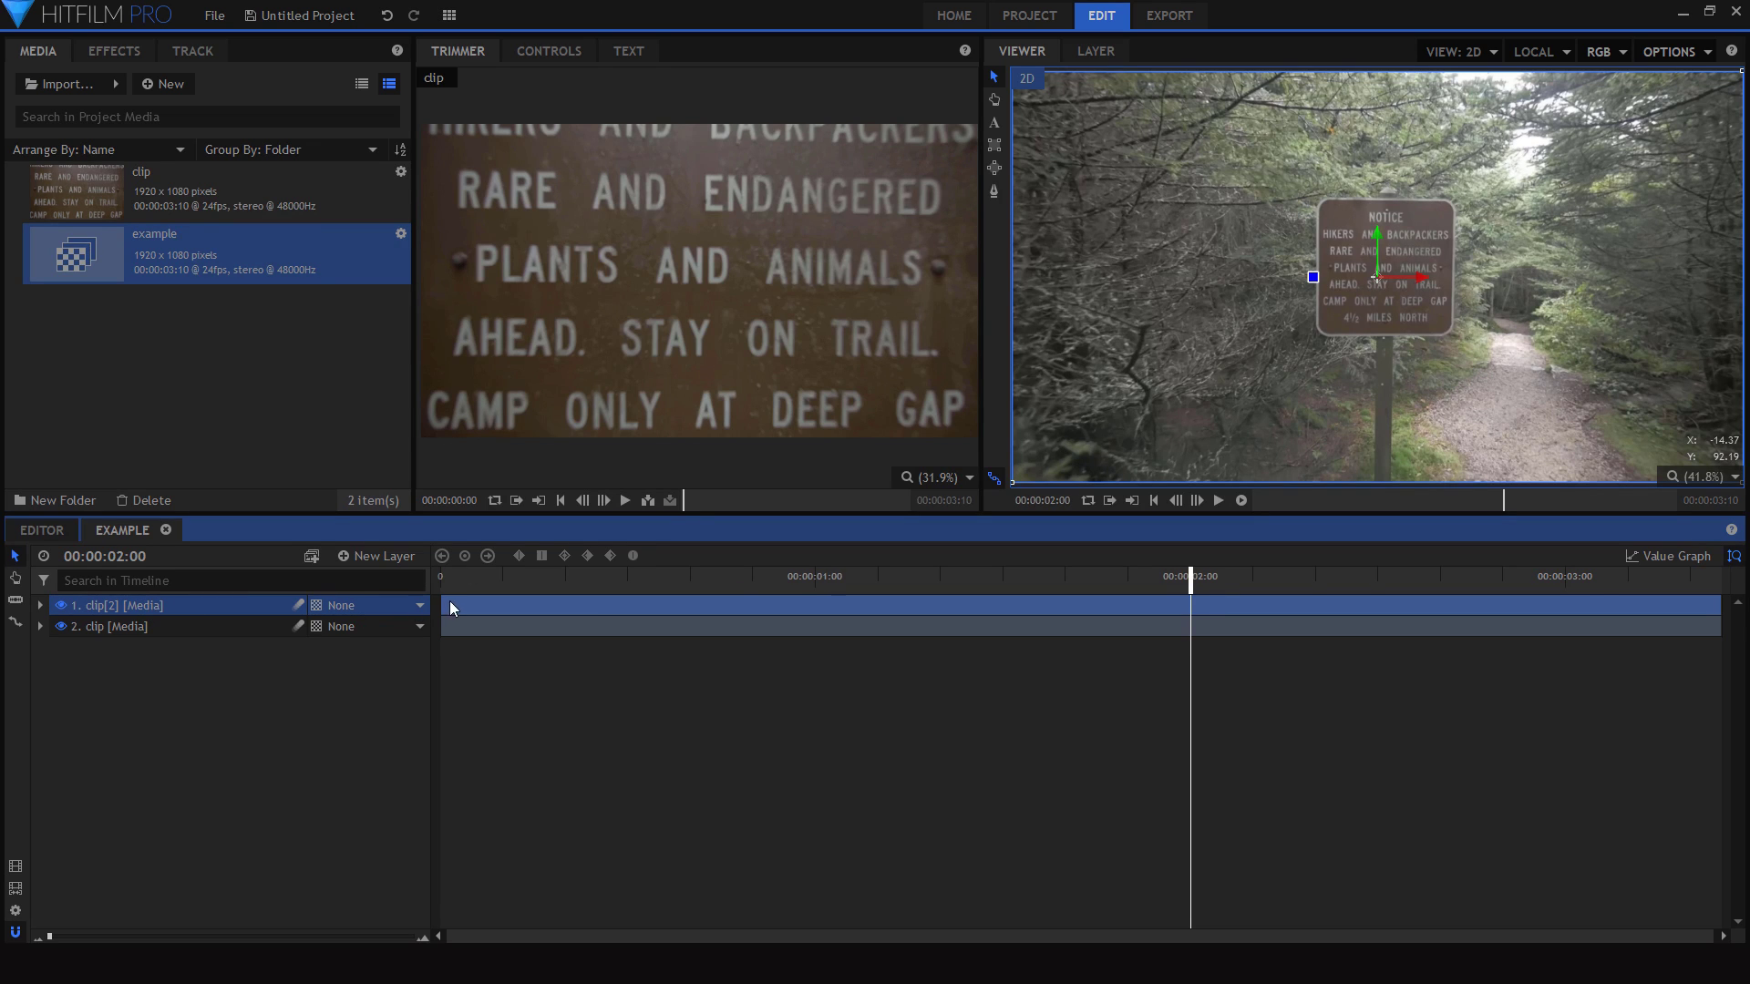
pyautogui.moveTo(438, 602); pyautogui.dragTo(1190, 601)
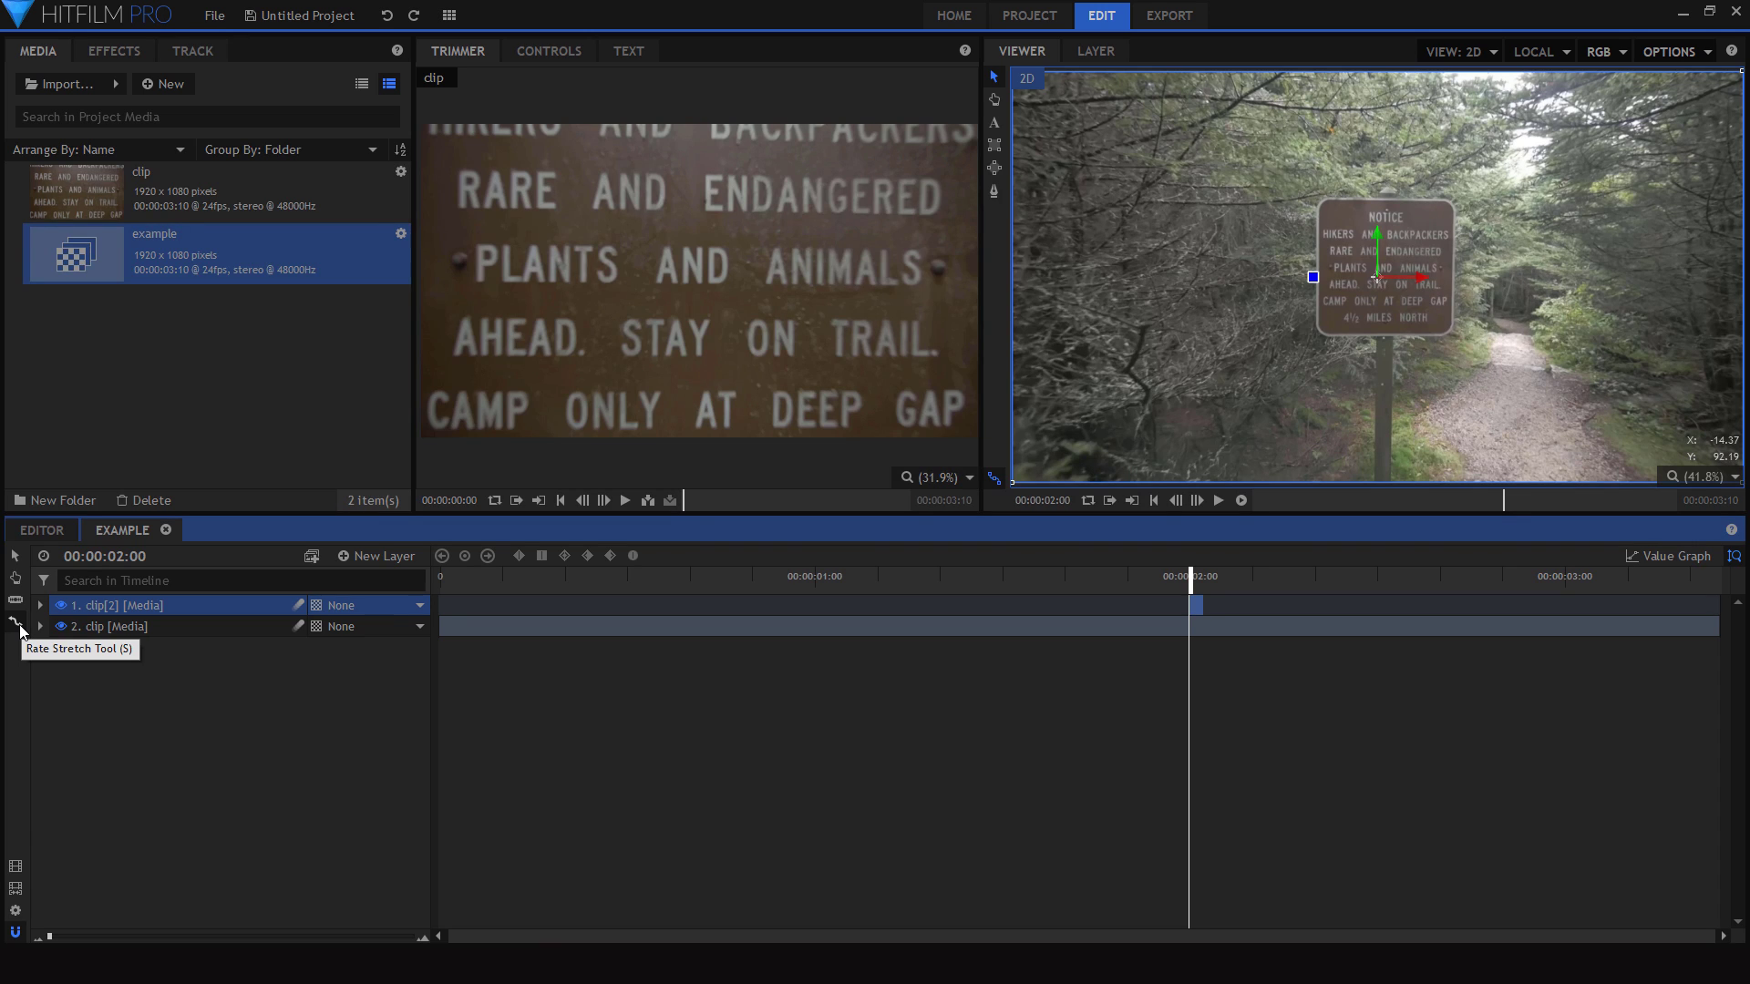
# - Rate-stretch the single-frame duplicate layer across the whole composite shot and scrub through it to check the freeze frame
pyautogui.click(19, 627)
pyautogui.moveTo(1205, 600); pyautogui.dragTo(1509, 613)
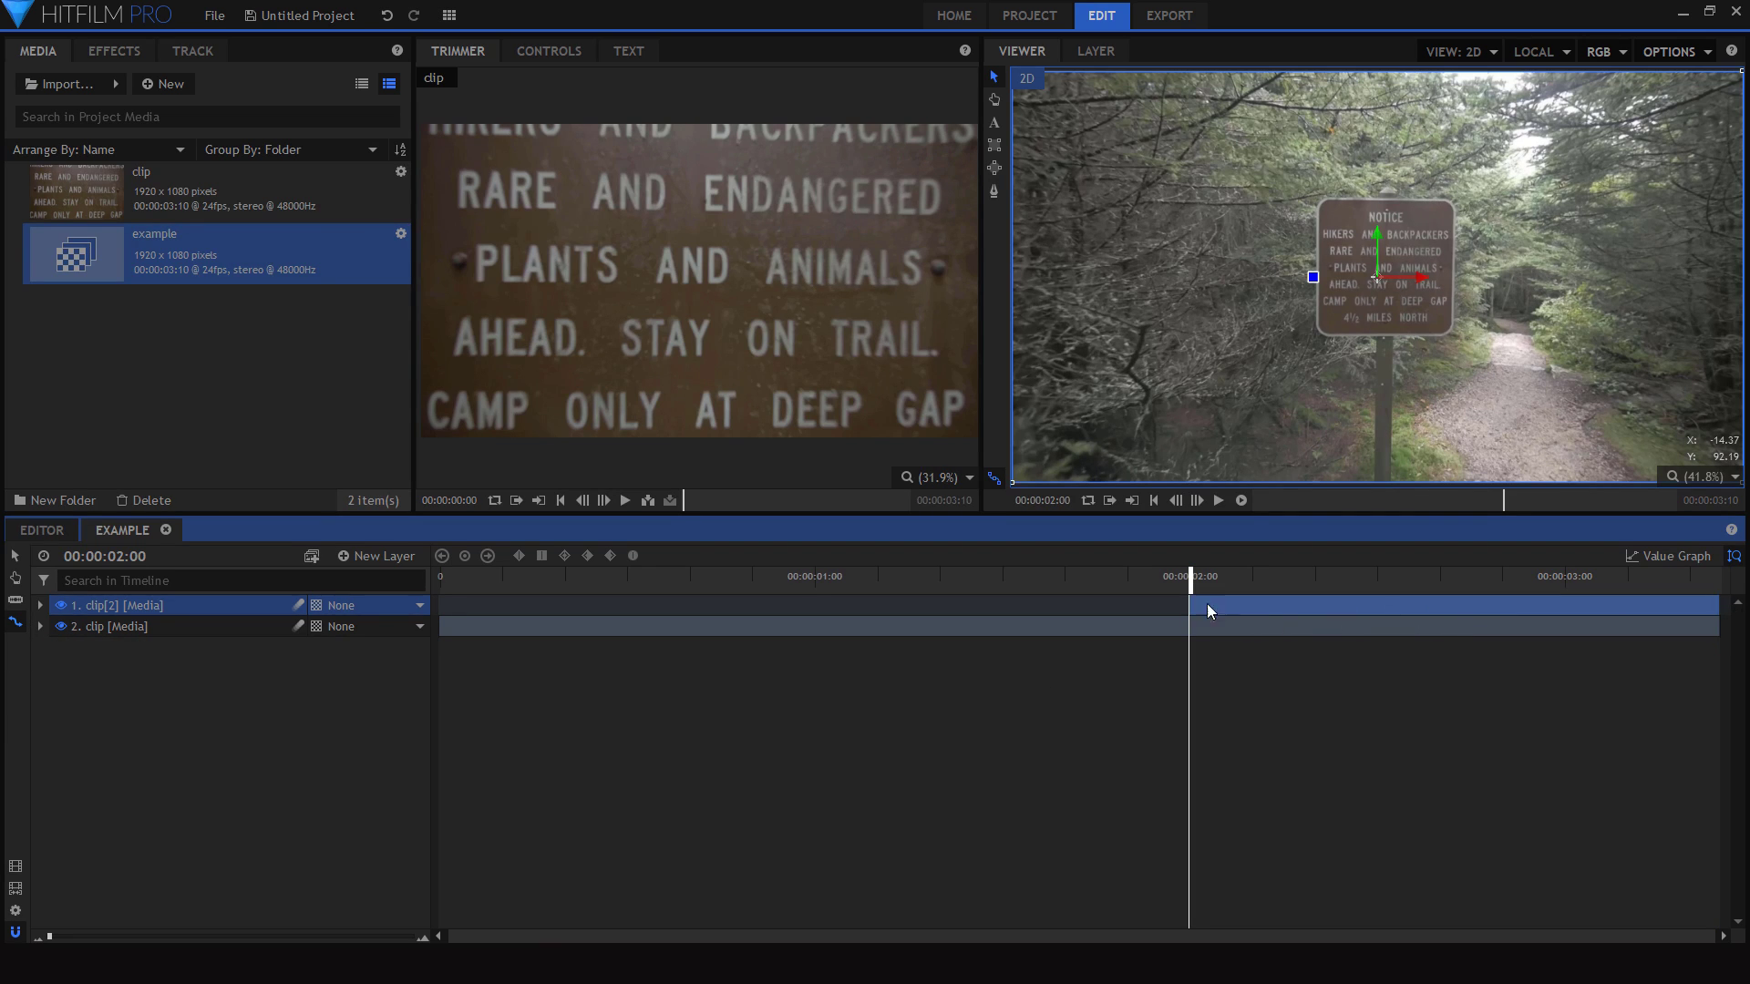
pyautogui.moveTo(1188, 609); pyautogui.dragTo(503, 605)
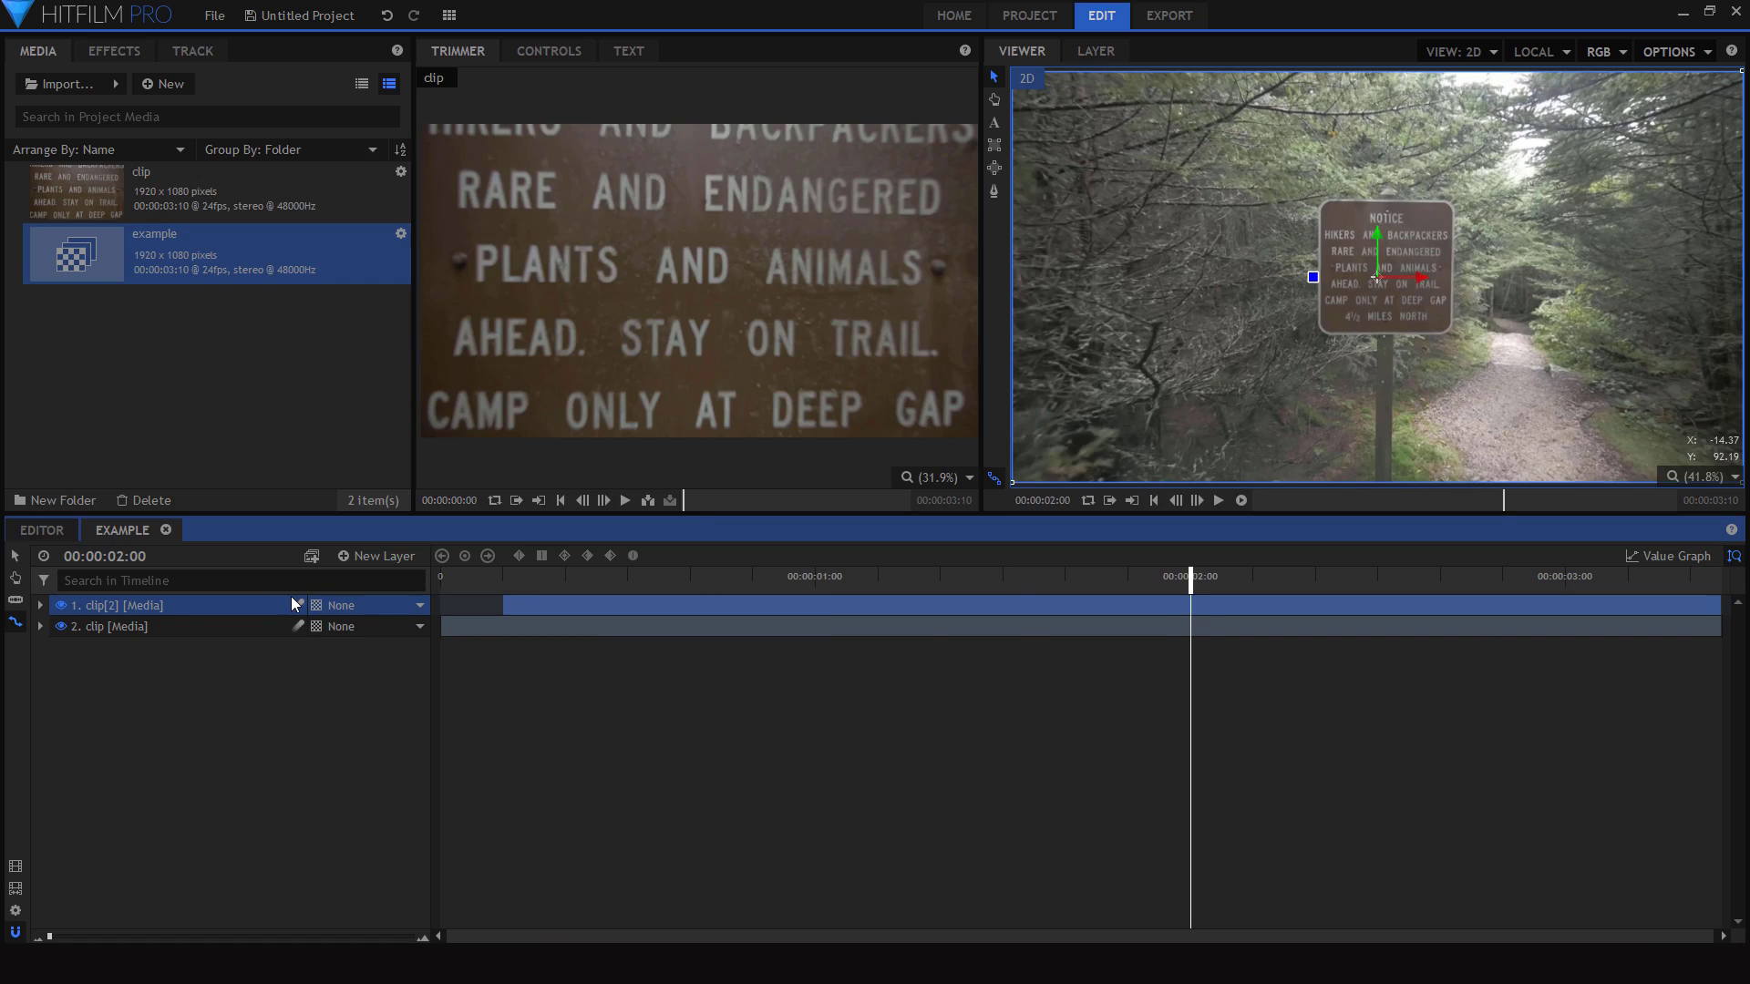
pyautogui.moveTo(293, 604); pyautogui.dragTo(293, 606)
pyautogui.press('v')
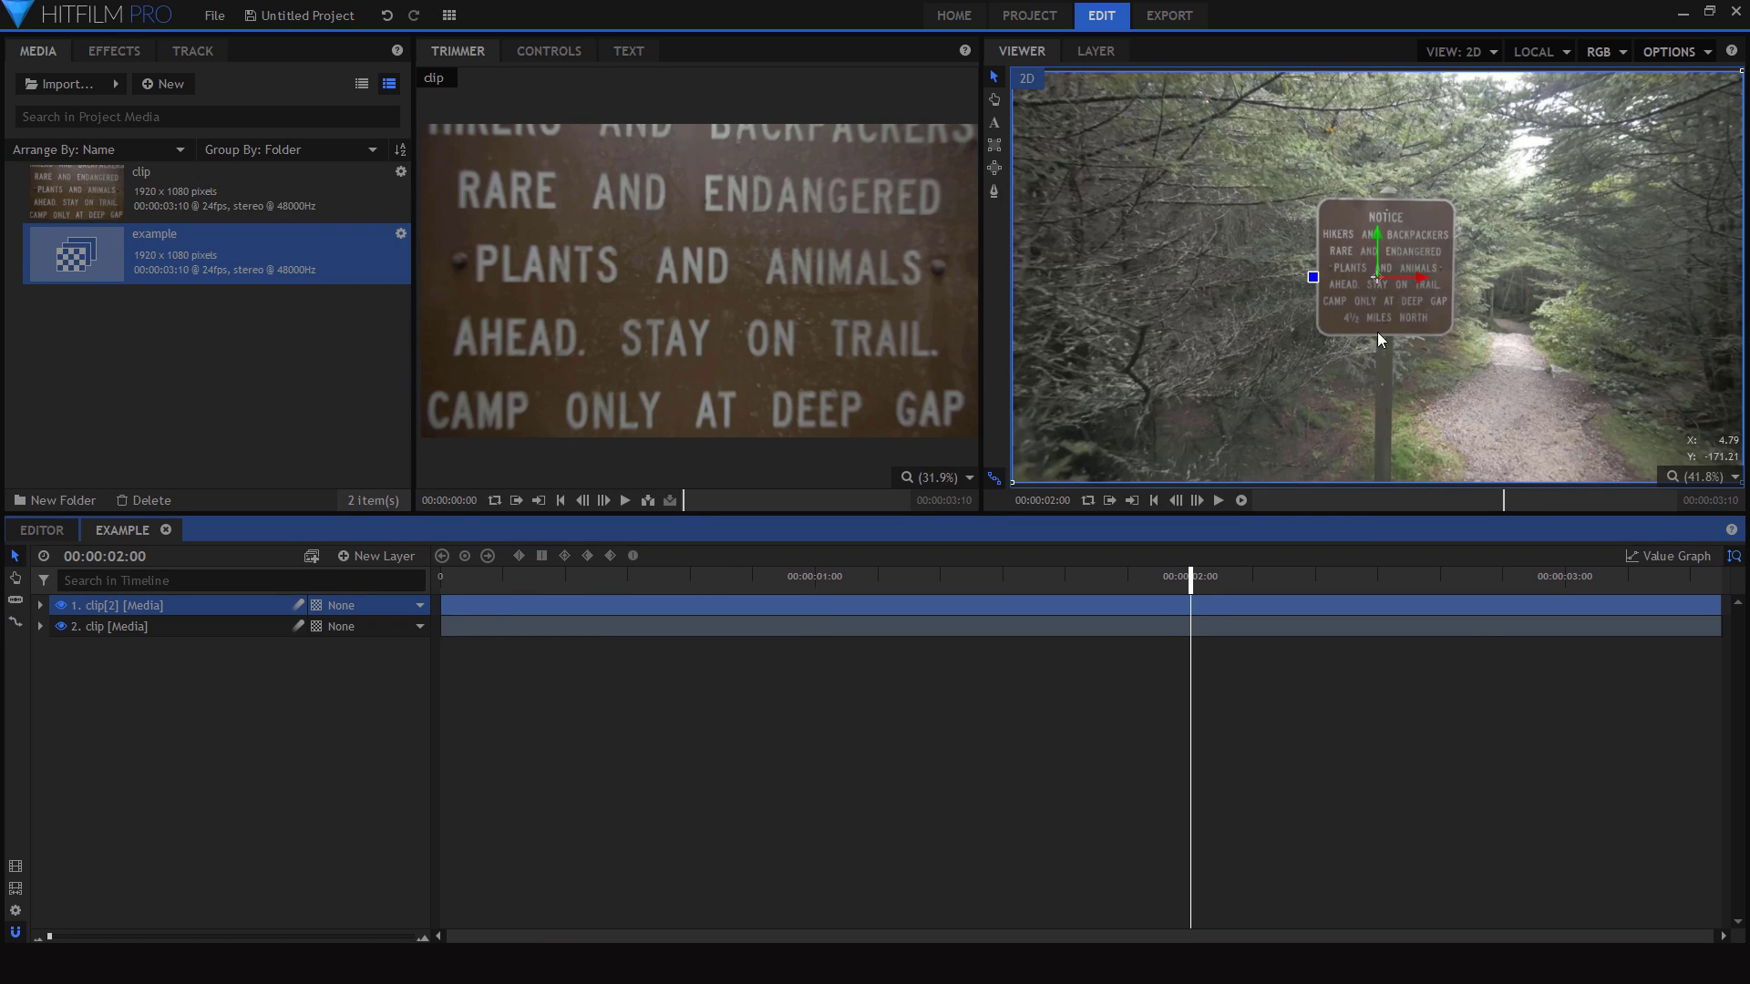
pyautogui.moveTo(506, 576); pyautogui.dragTo(694, 571)
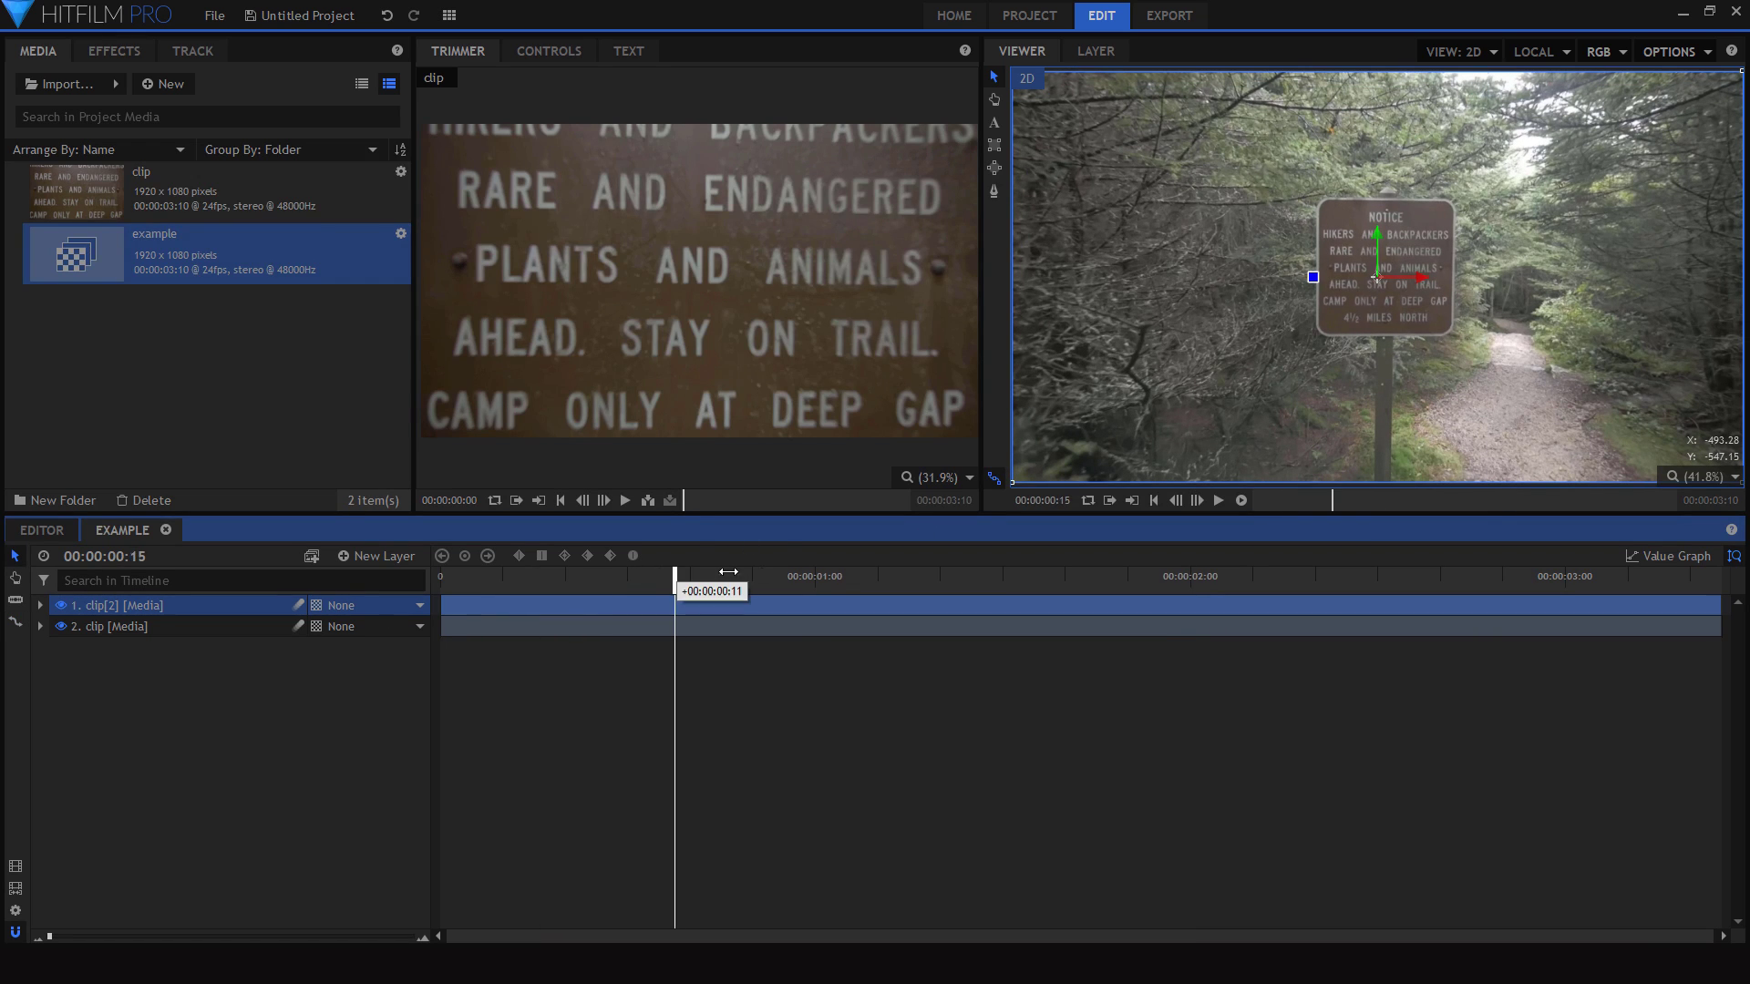
pyautogui.moveTo(1041, 573); pyautogui.dragTo(1574, 544)
# - Draw a freehand mask around the sign's face on the clip[2] layer at 00:00:02:00, following its rounded corners
pyautogui.click(1191, 576)
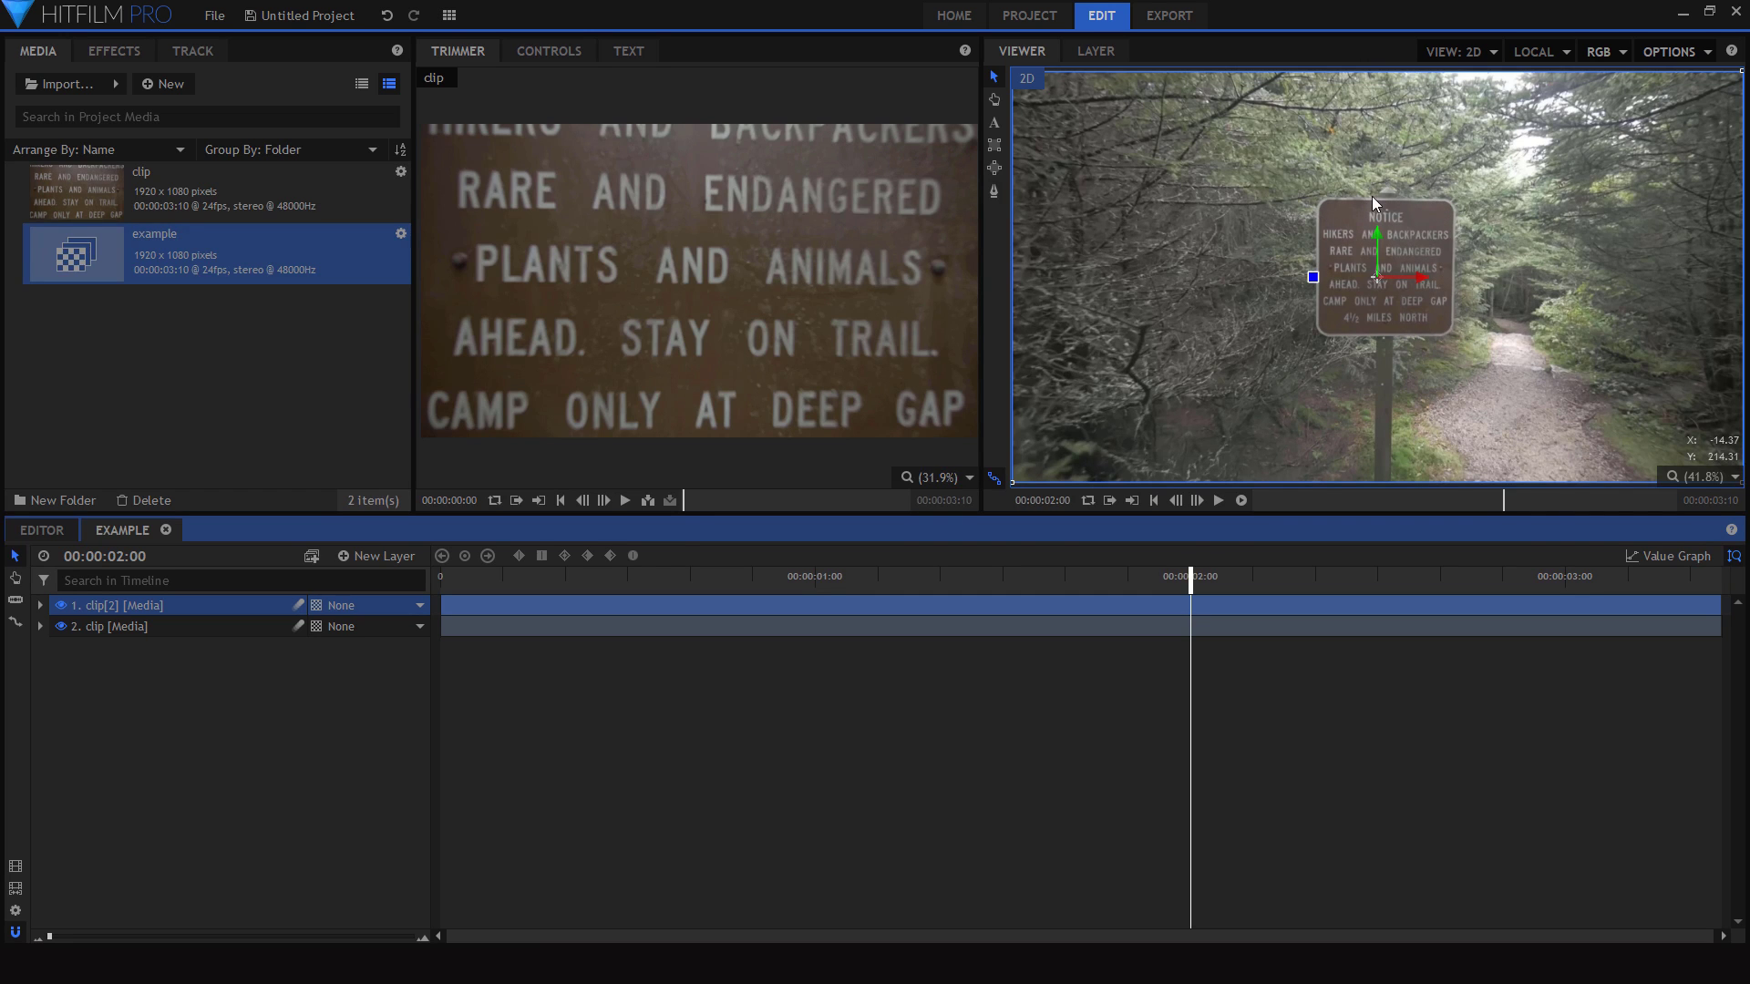
pyautogui.press('z')
pyautogui.moveTo(1370, 198); pyautogui.dragTo(1212, 223)
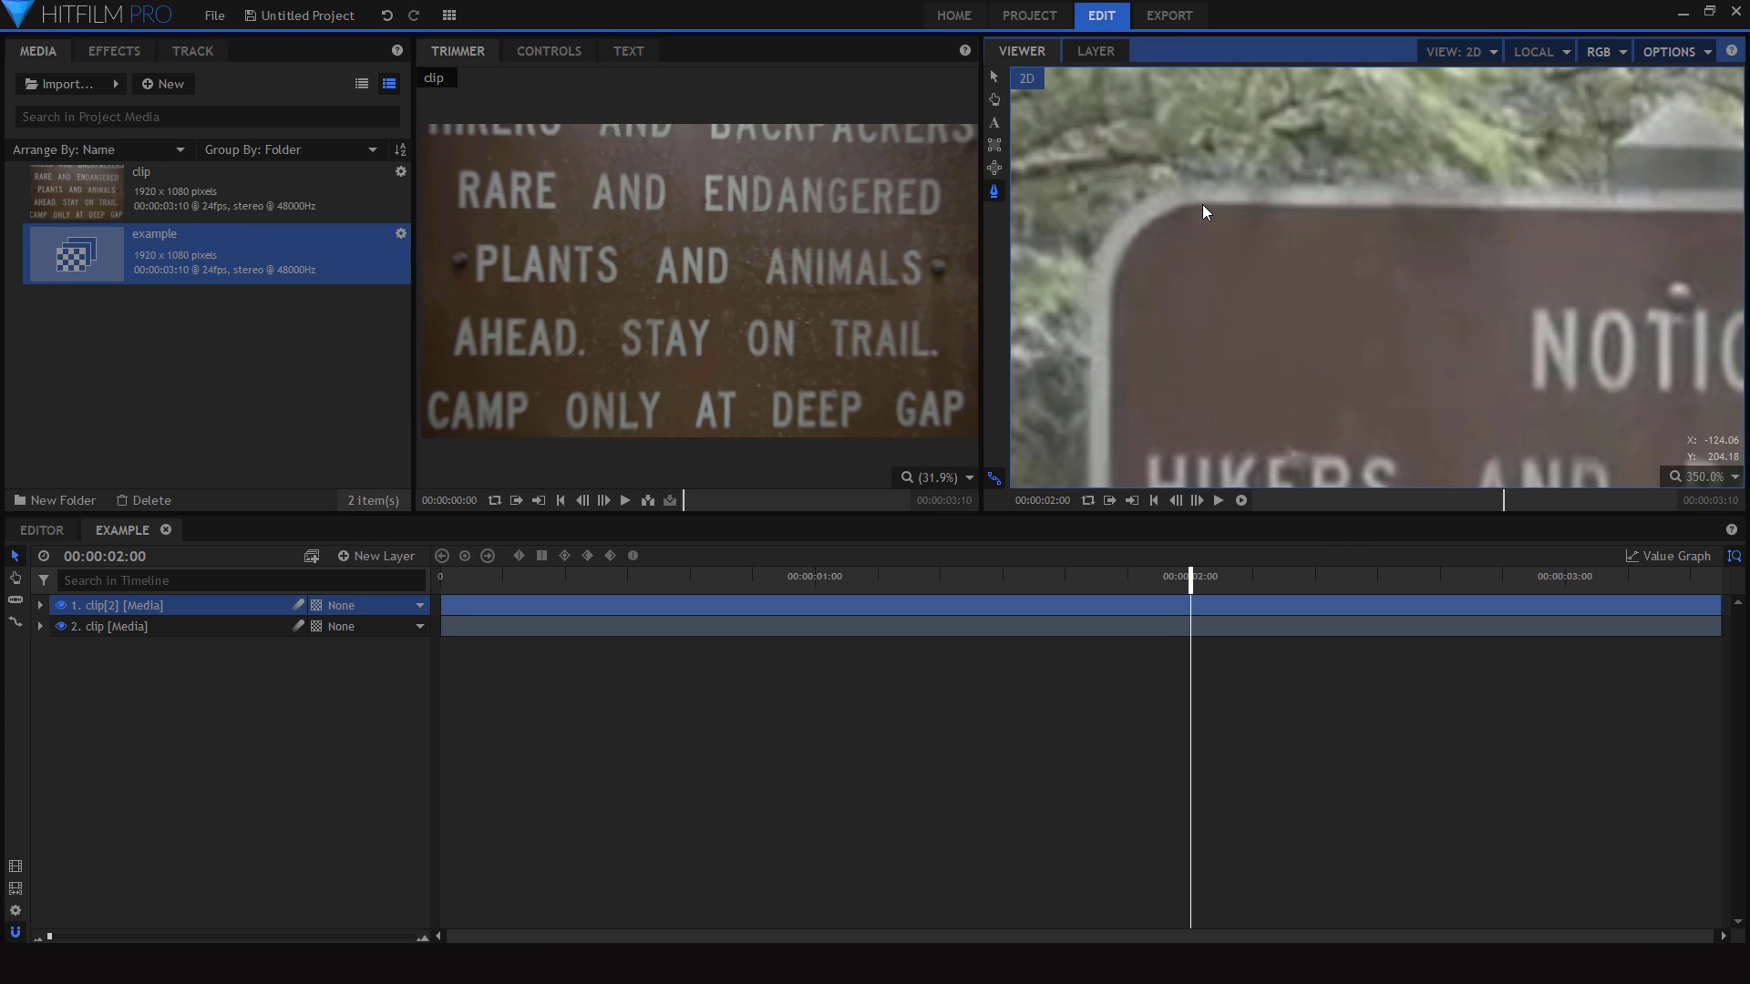
pyautogui.click(1201, 204)
pyautogui.hscroll(10, 1352, 187)
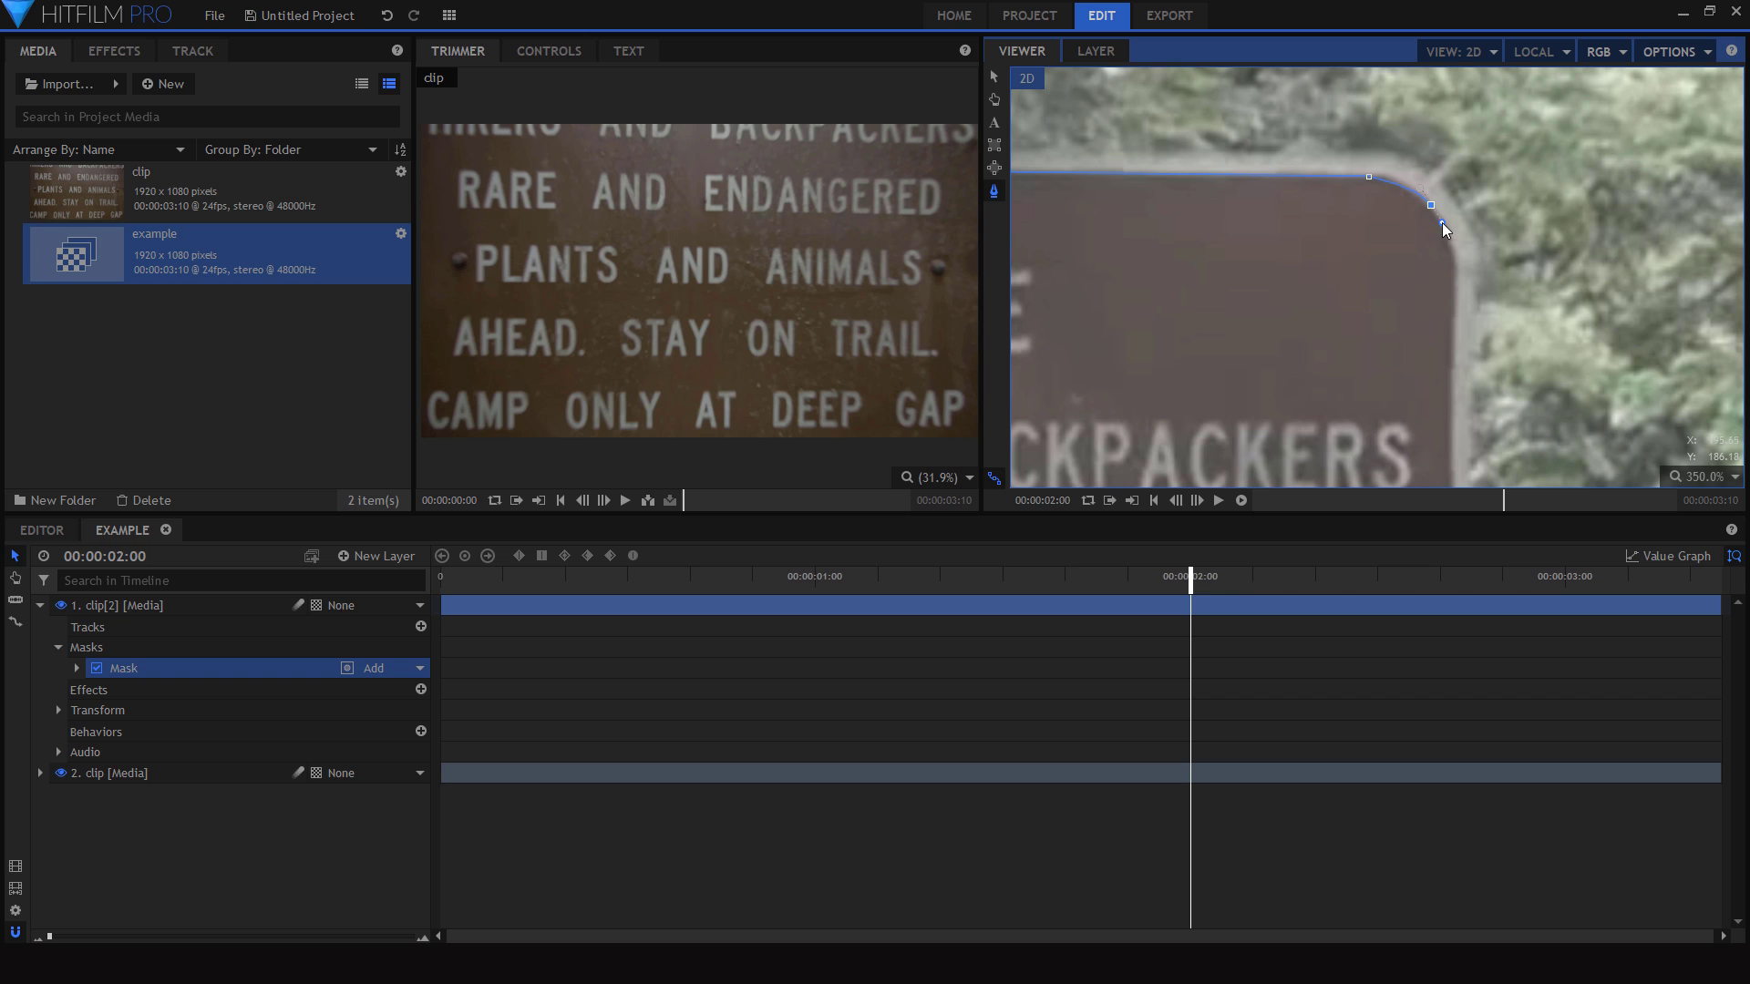
pyautogui.moveTo(1427, 189); pyautogui.dragTo(1445, 237)
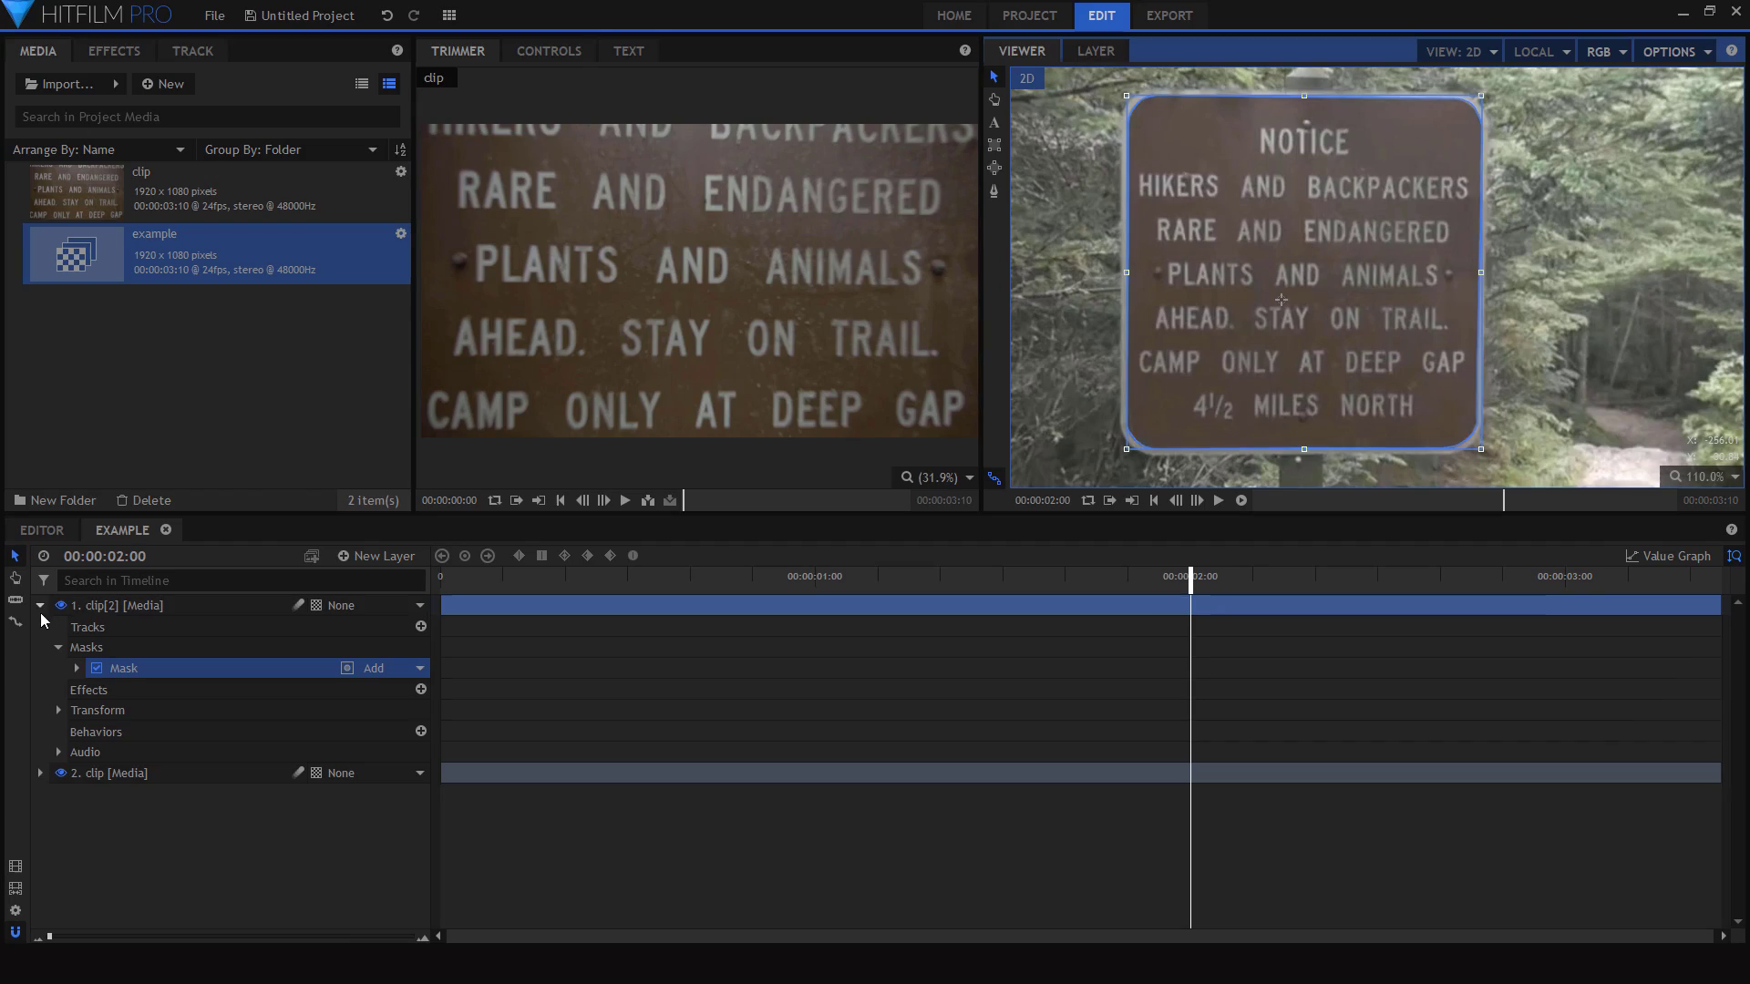
# - Hide the original clip layer so only the masked sign on clip[2] is displayed
pyautogui.click(41, 607)
pyautogui.click(60, 626)
pyautogui.click(221, 671)
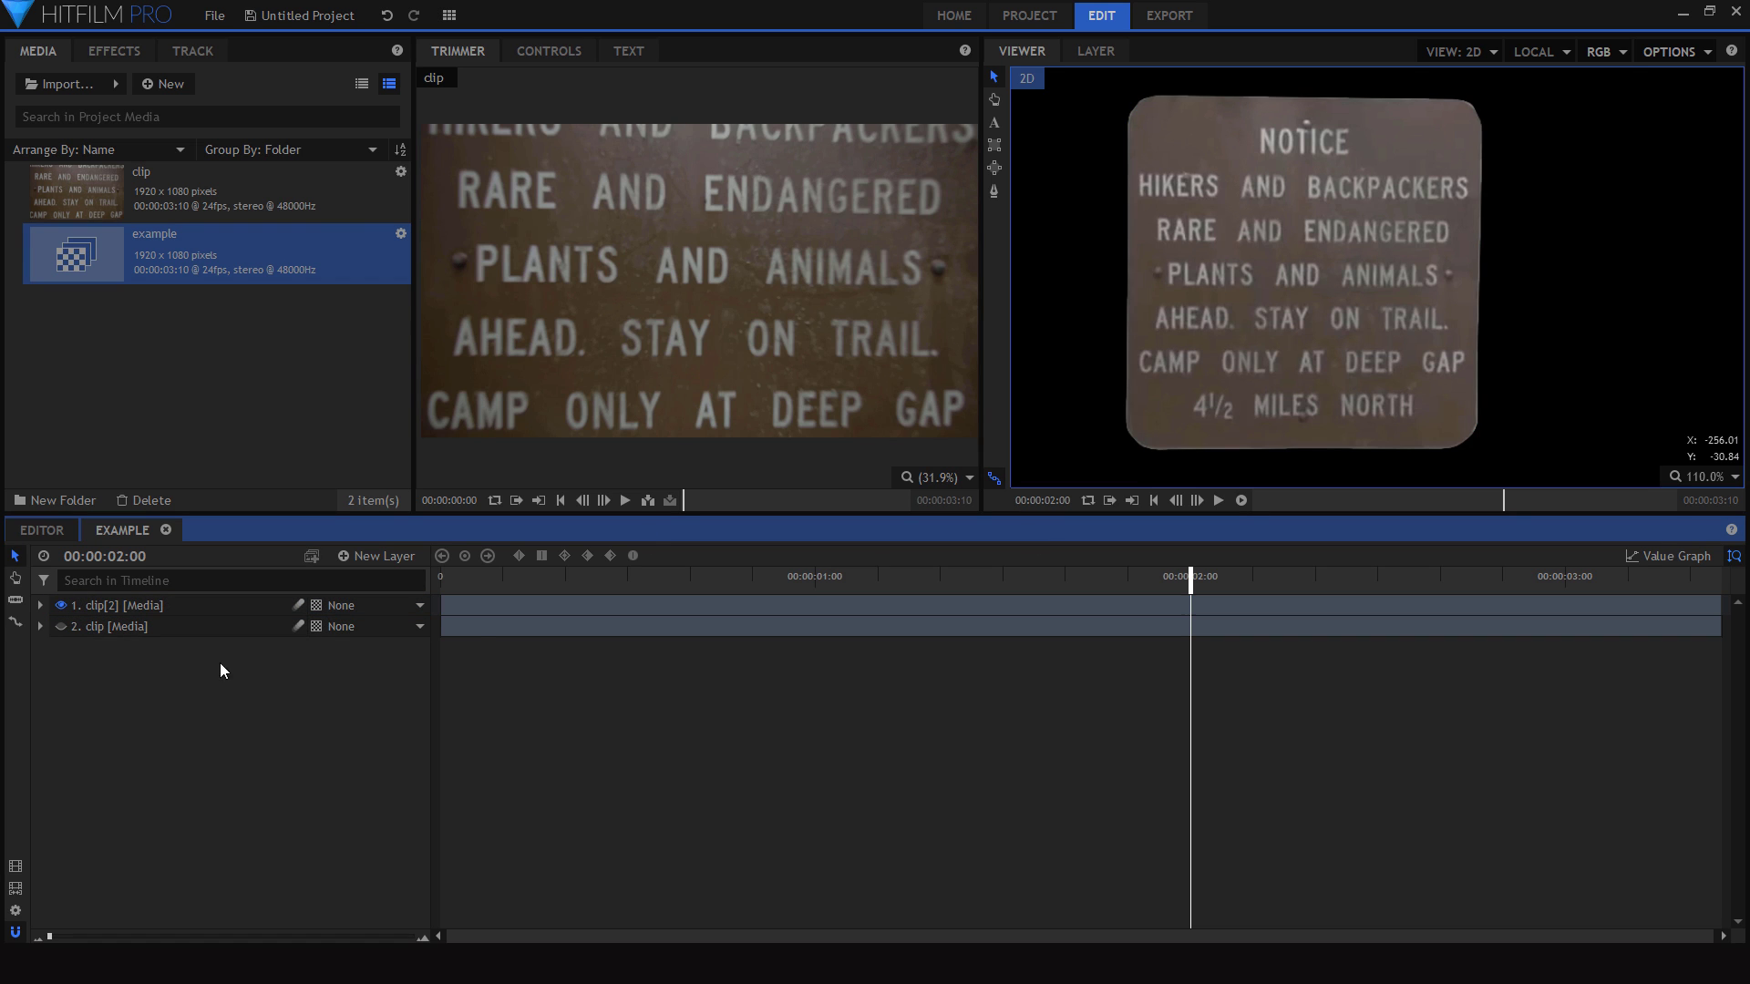
# - Inspect the clip[2] mask's edge and adjust the mask's Shape properties
pyautogui.click(203, 606)
pyautogui.click(549, 51)
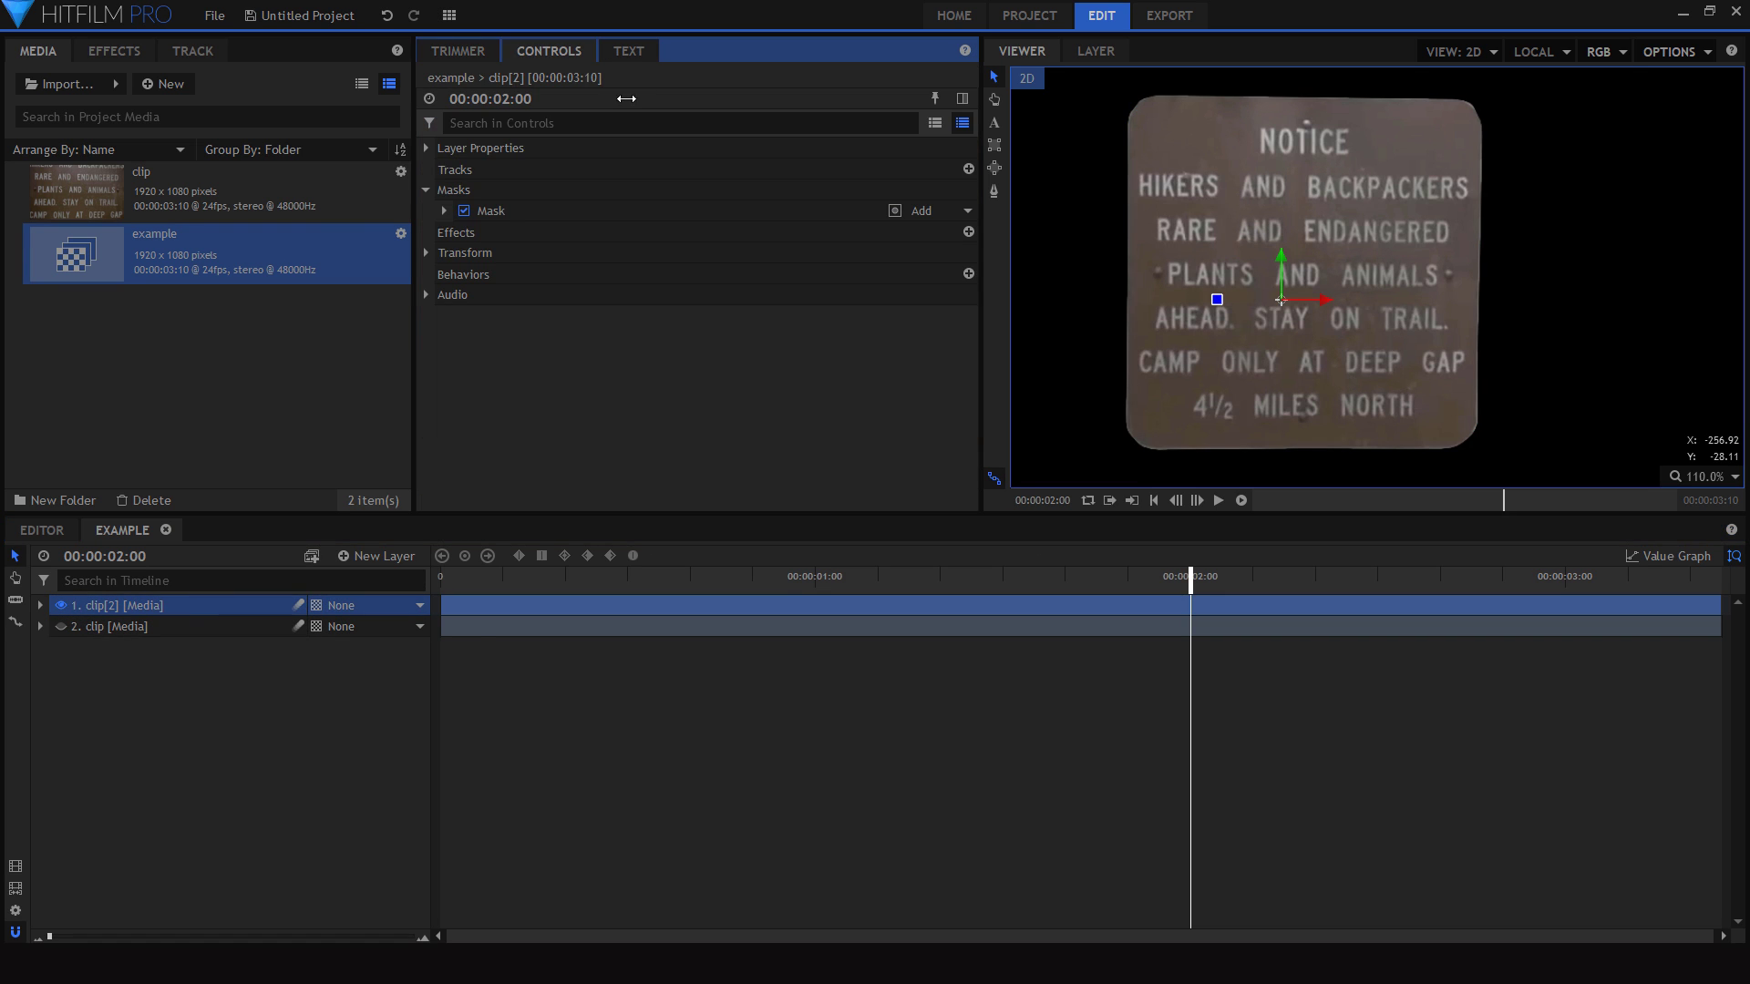
pyautogui.click(505, 211)
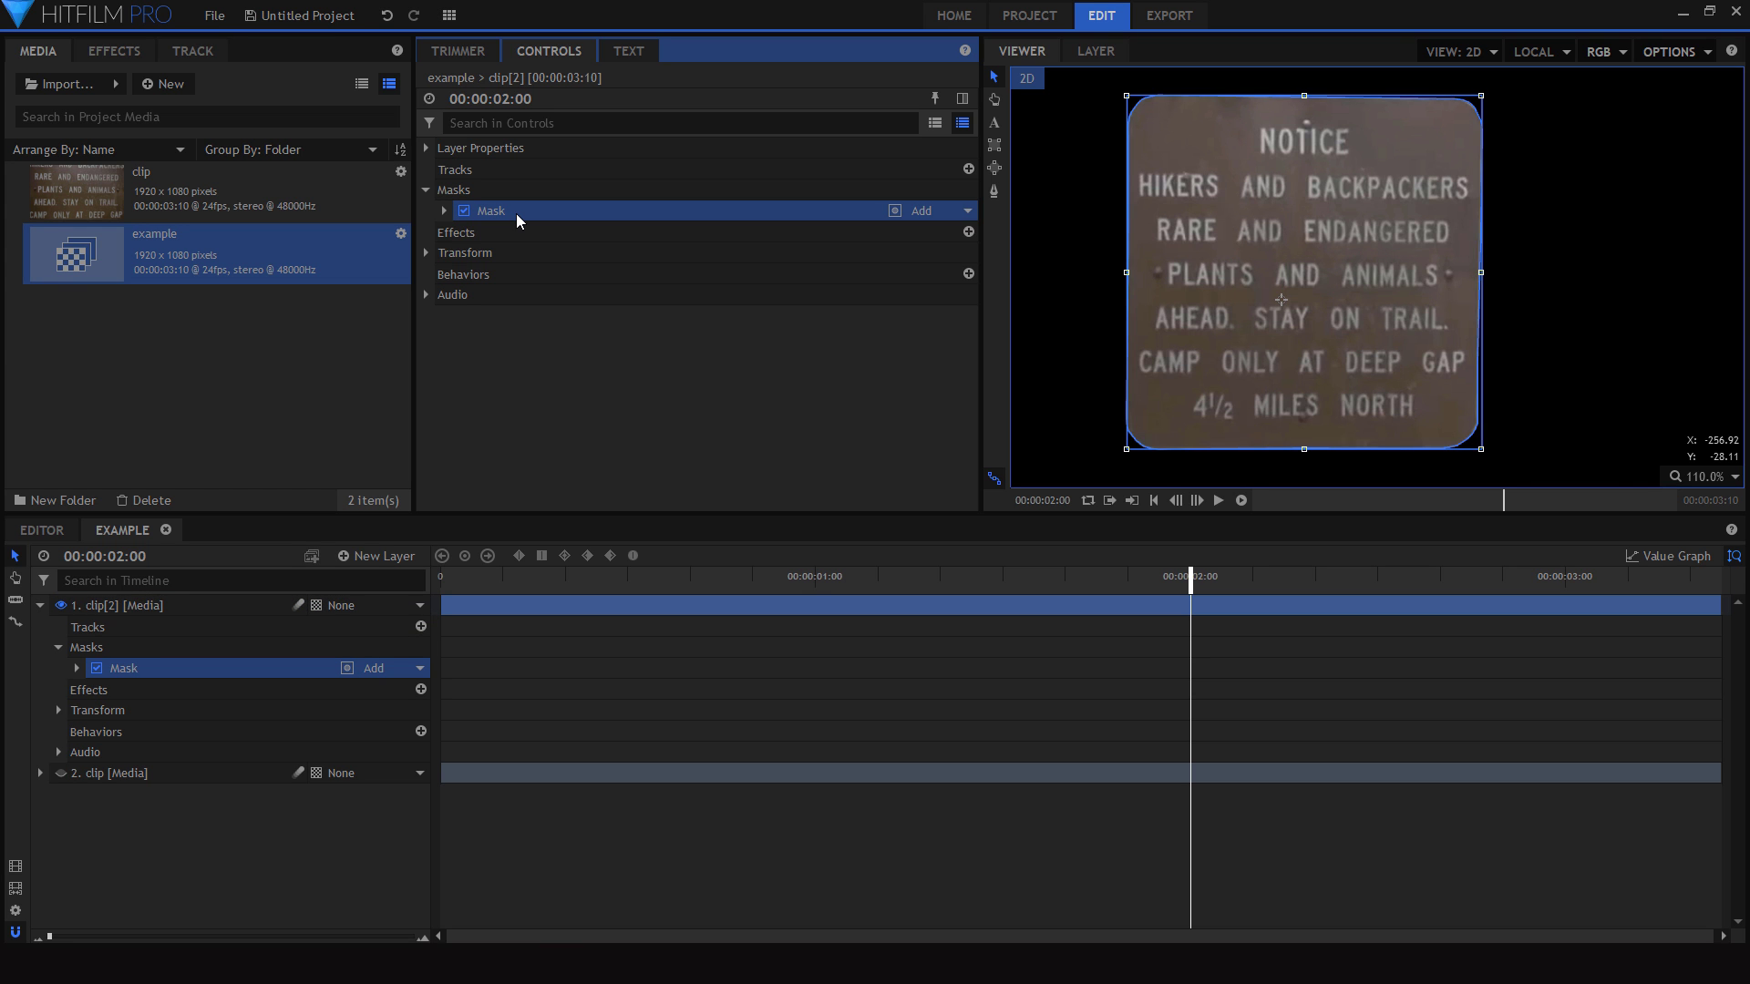
pyautogui.scroll(4, 1097, 328)
pyautogui.scroll(1, 1096, 329)
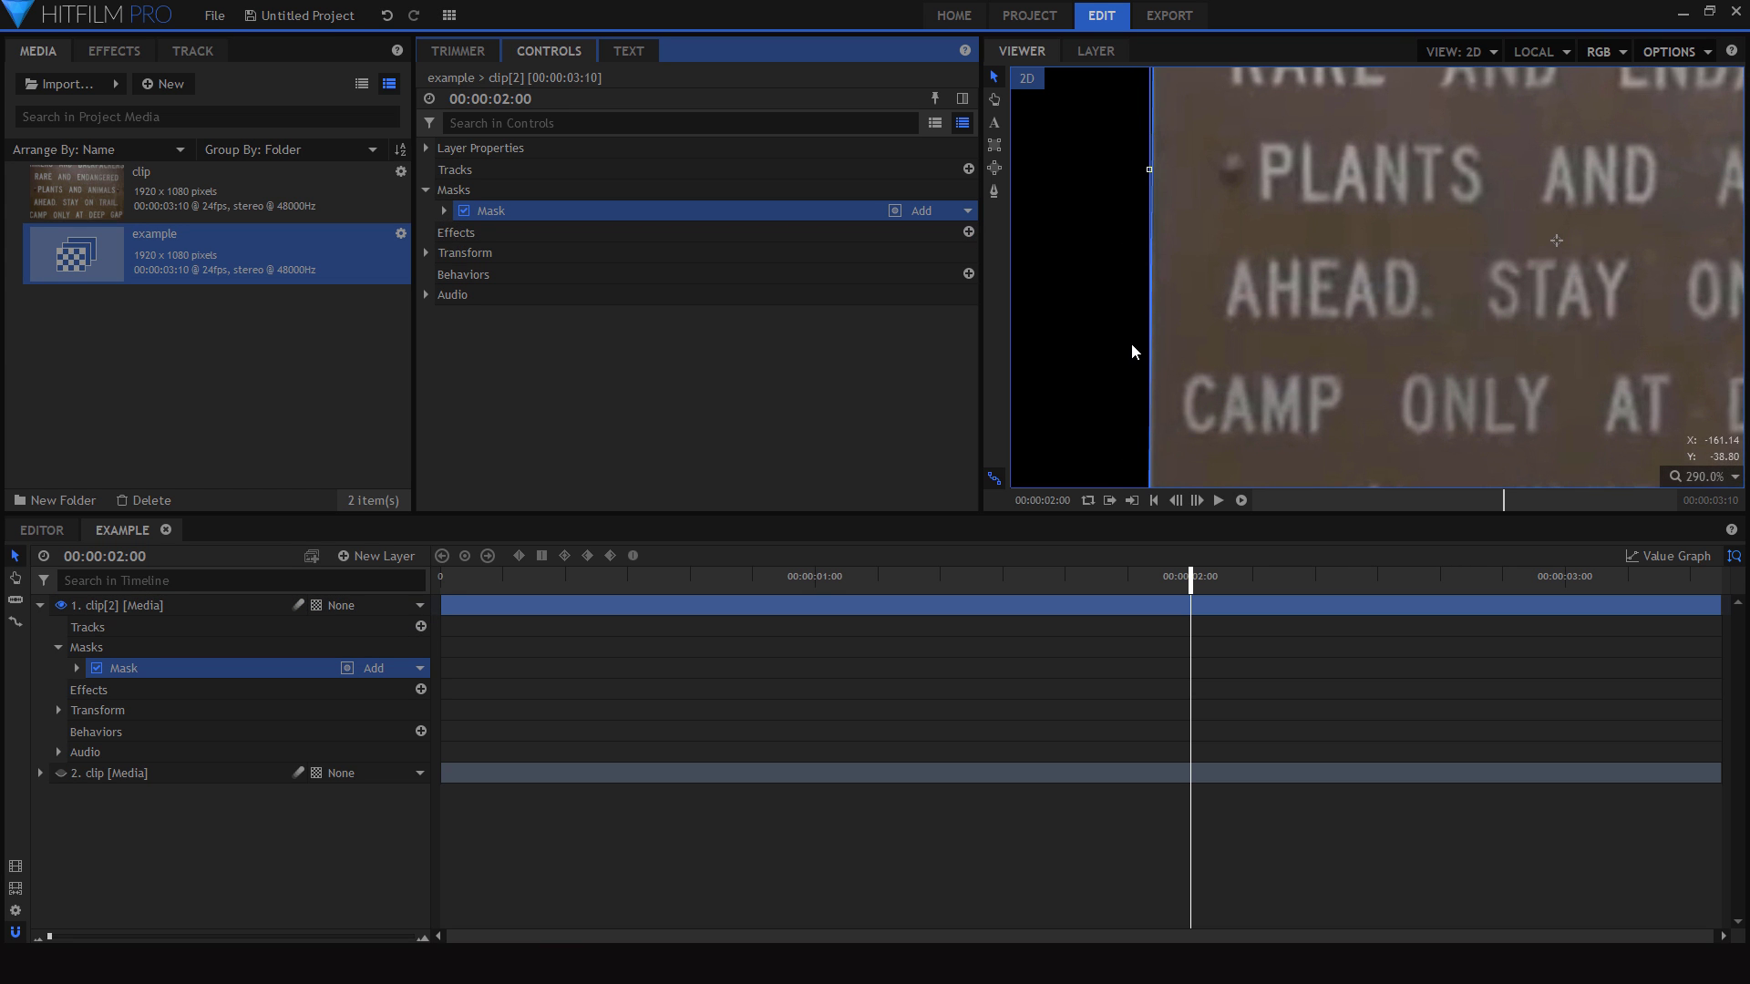
pyautogui.click(443, 211)
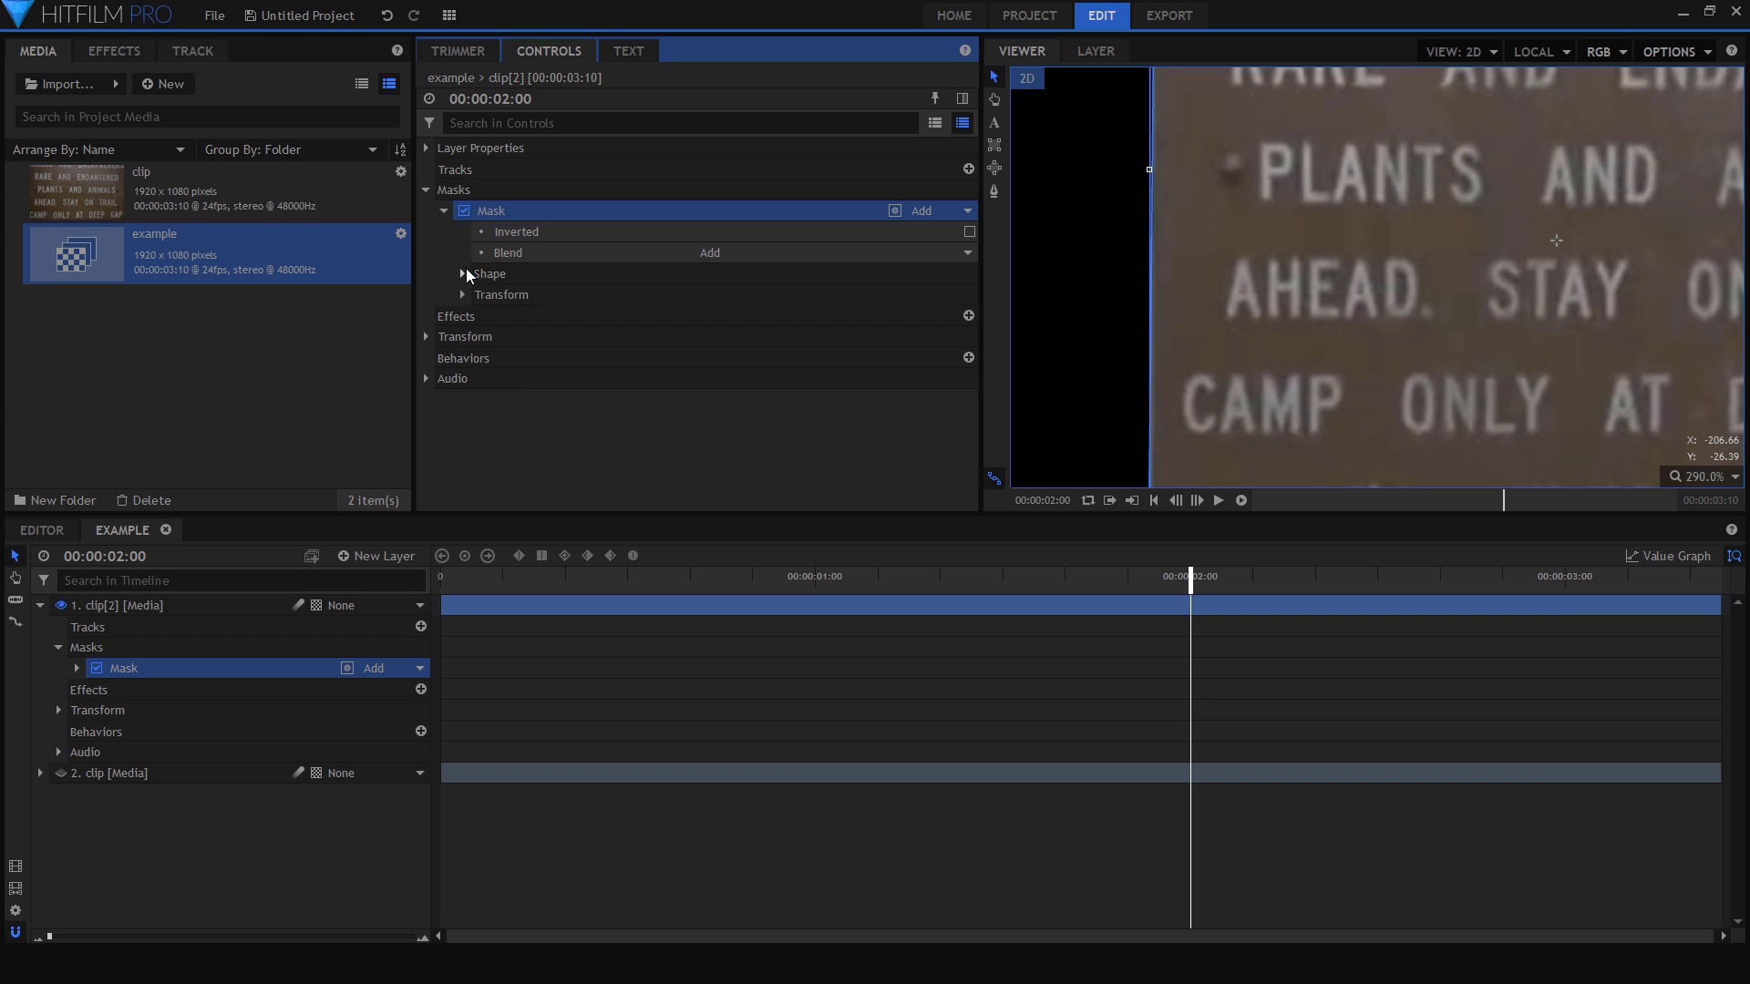
pyautogui.click(464, 274)
pyautogui.moveTo(952, 336); pyautogui.dragTo(952, 337)
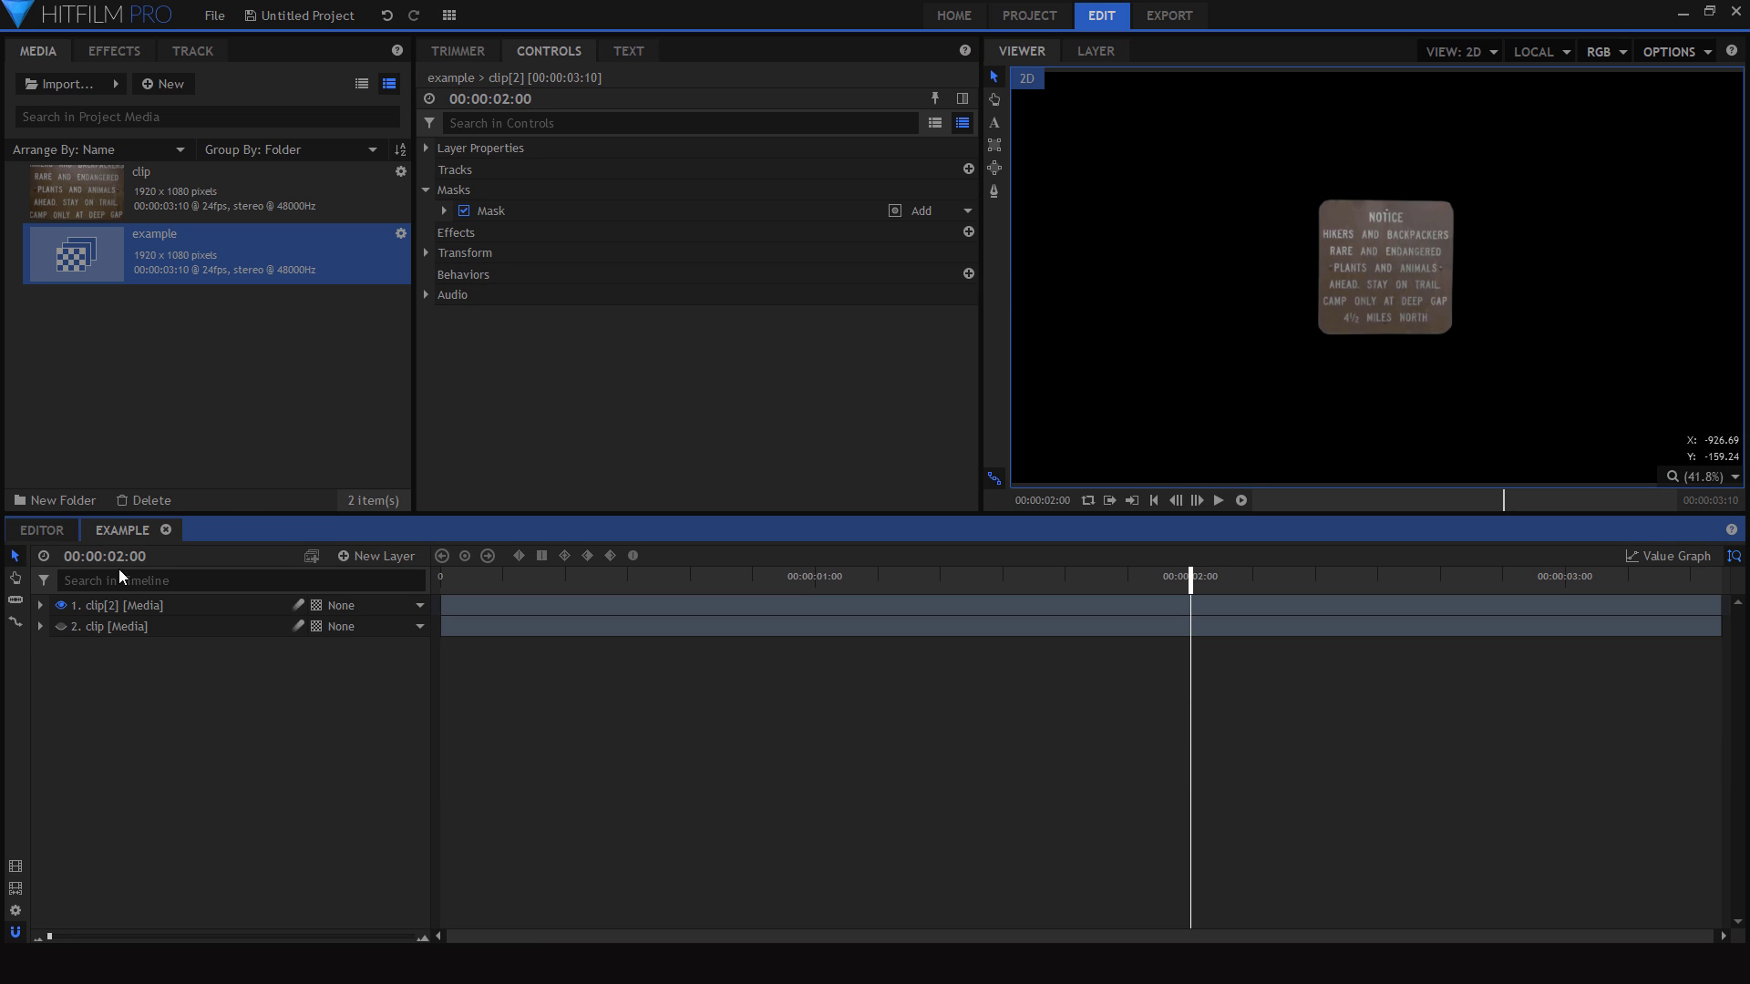
# - Show the original clip layer again and hide the clip[2] layer
pyautogui.click(61, 627)
pyautogui.click(157, 602)
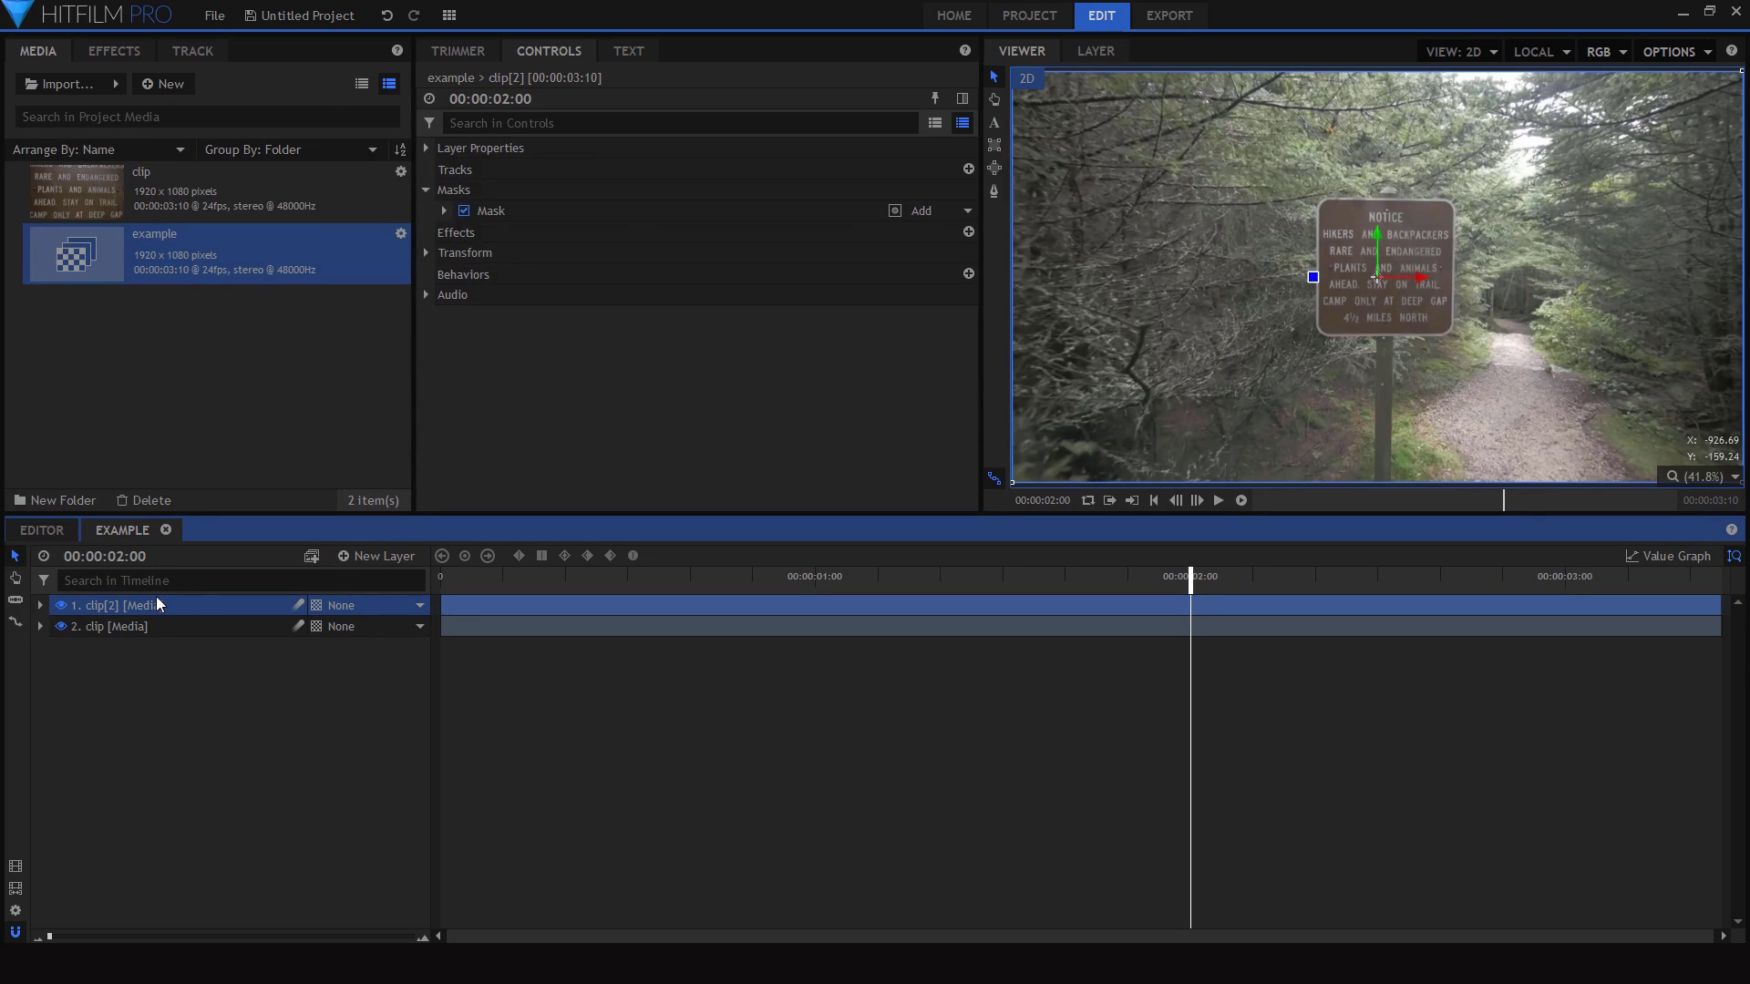
pyautogui.click(61, 606)
pyautogui.click(106, 626)
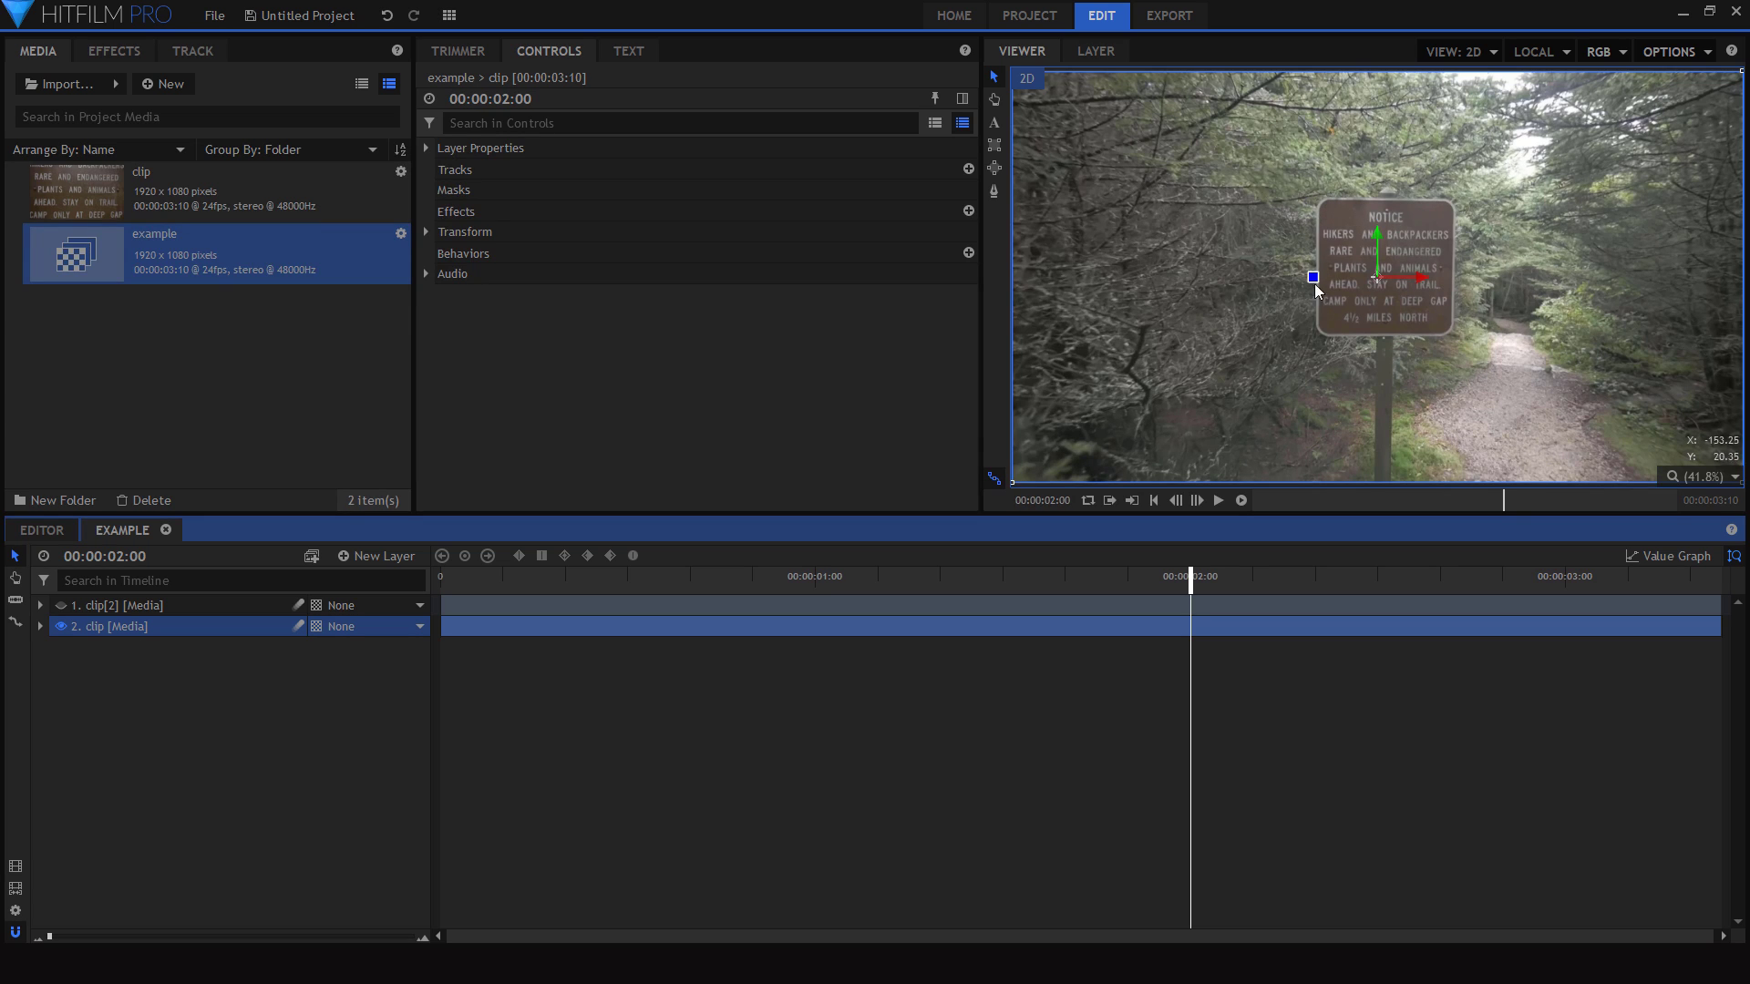
pyautogui.click(1348, 235)
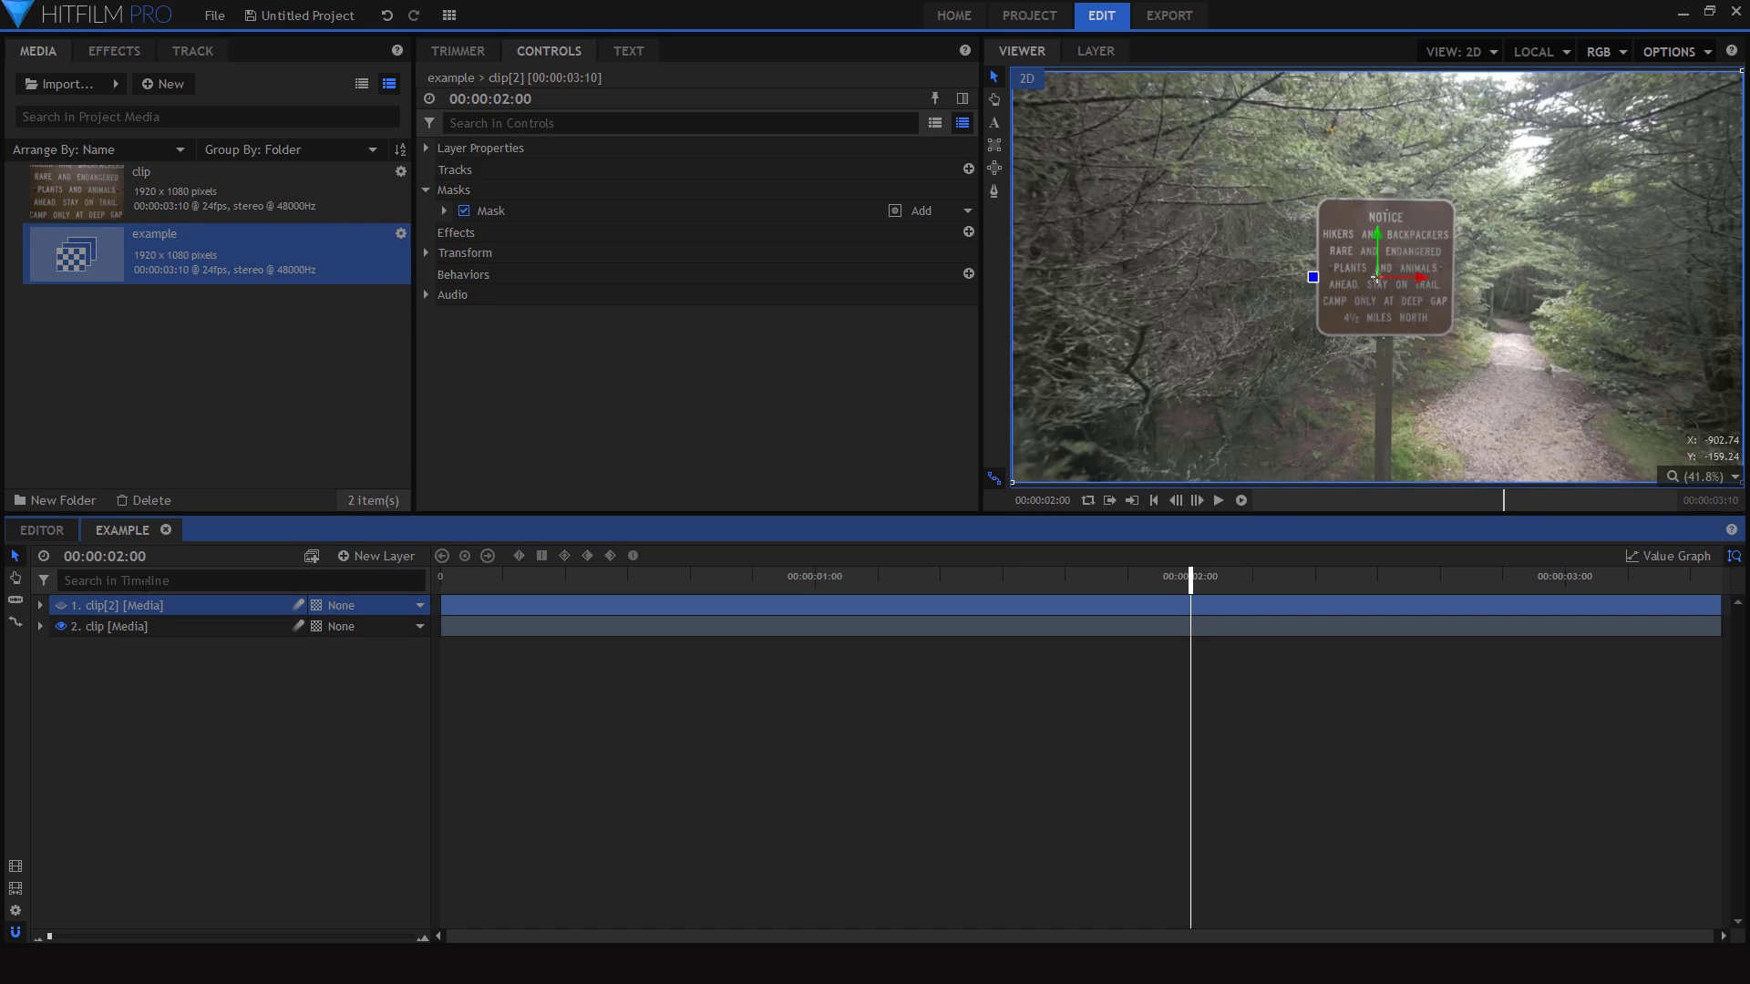
# - Copy the sign mask from clip[2] to the original clip layer and invert it there to cut out the sign
pyautogui.click(499, 216)
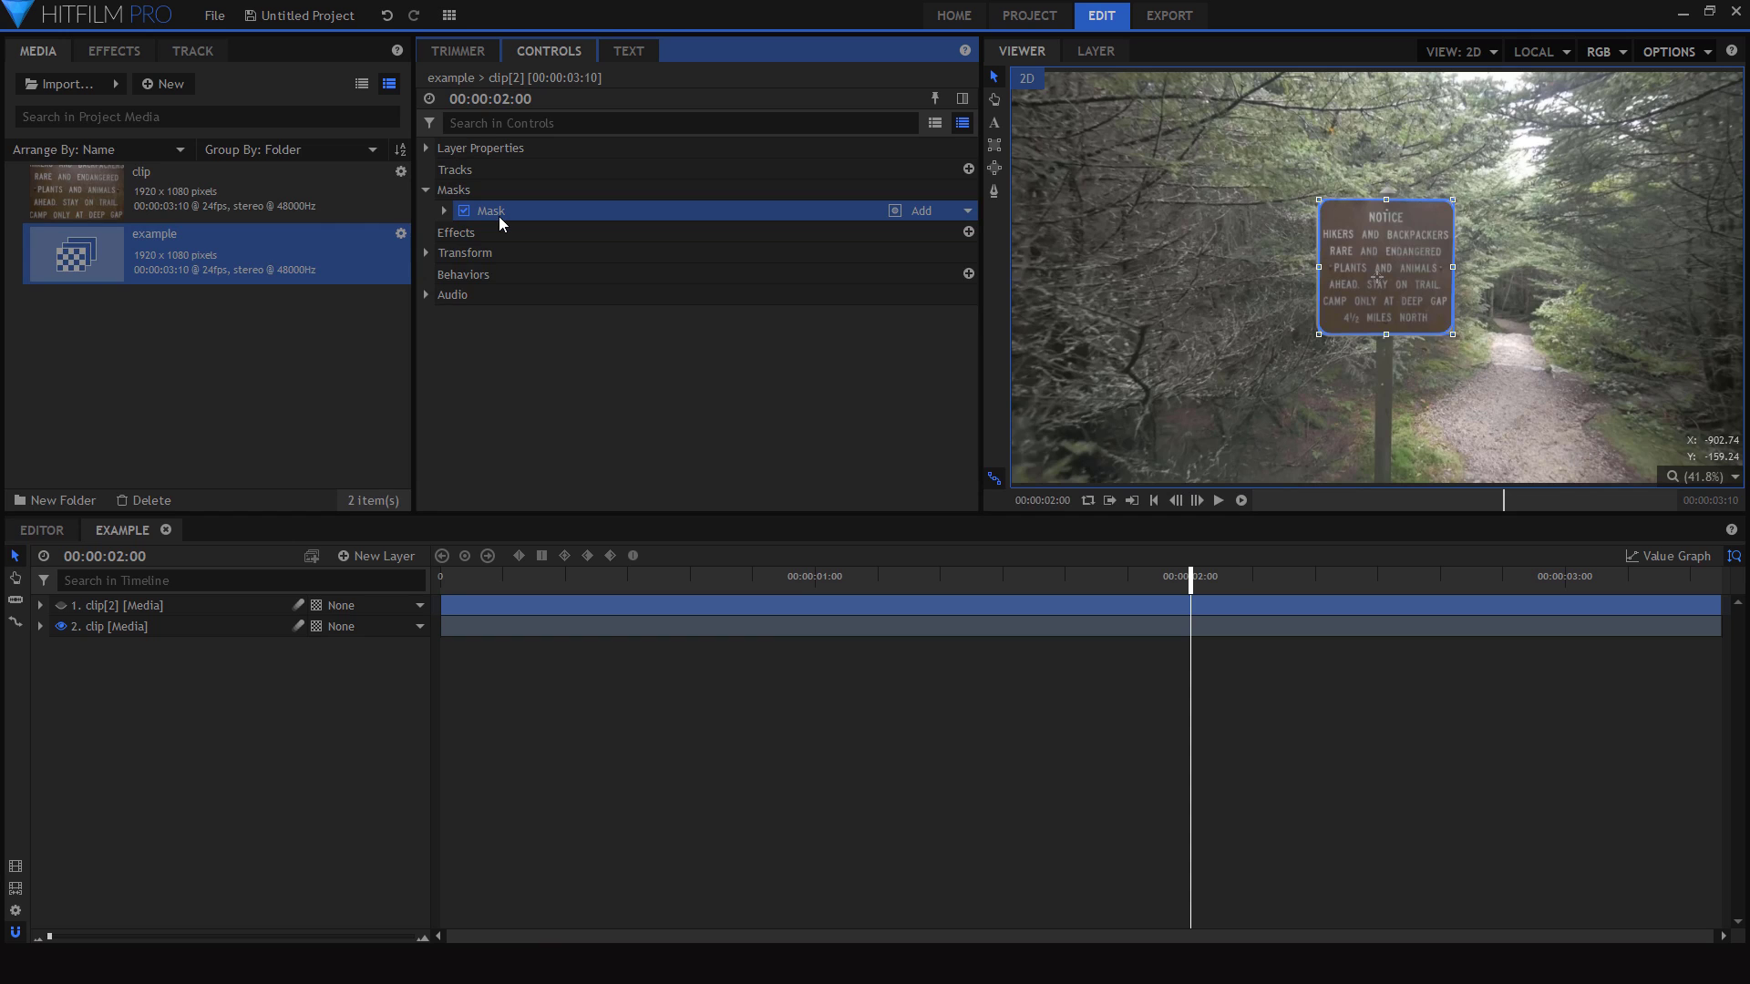
pyautogui.click(132, 626)
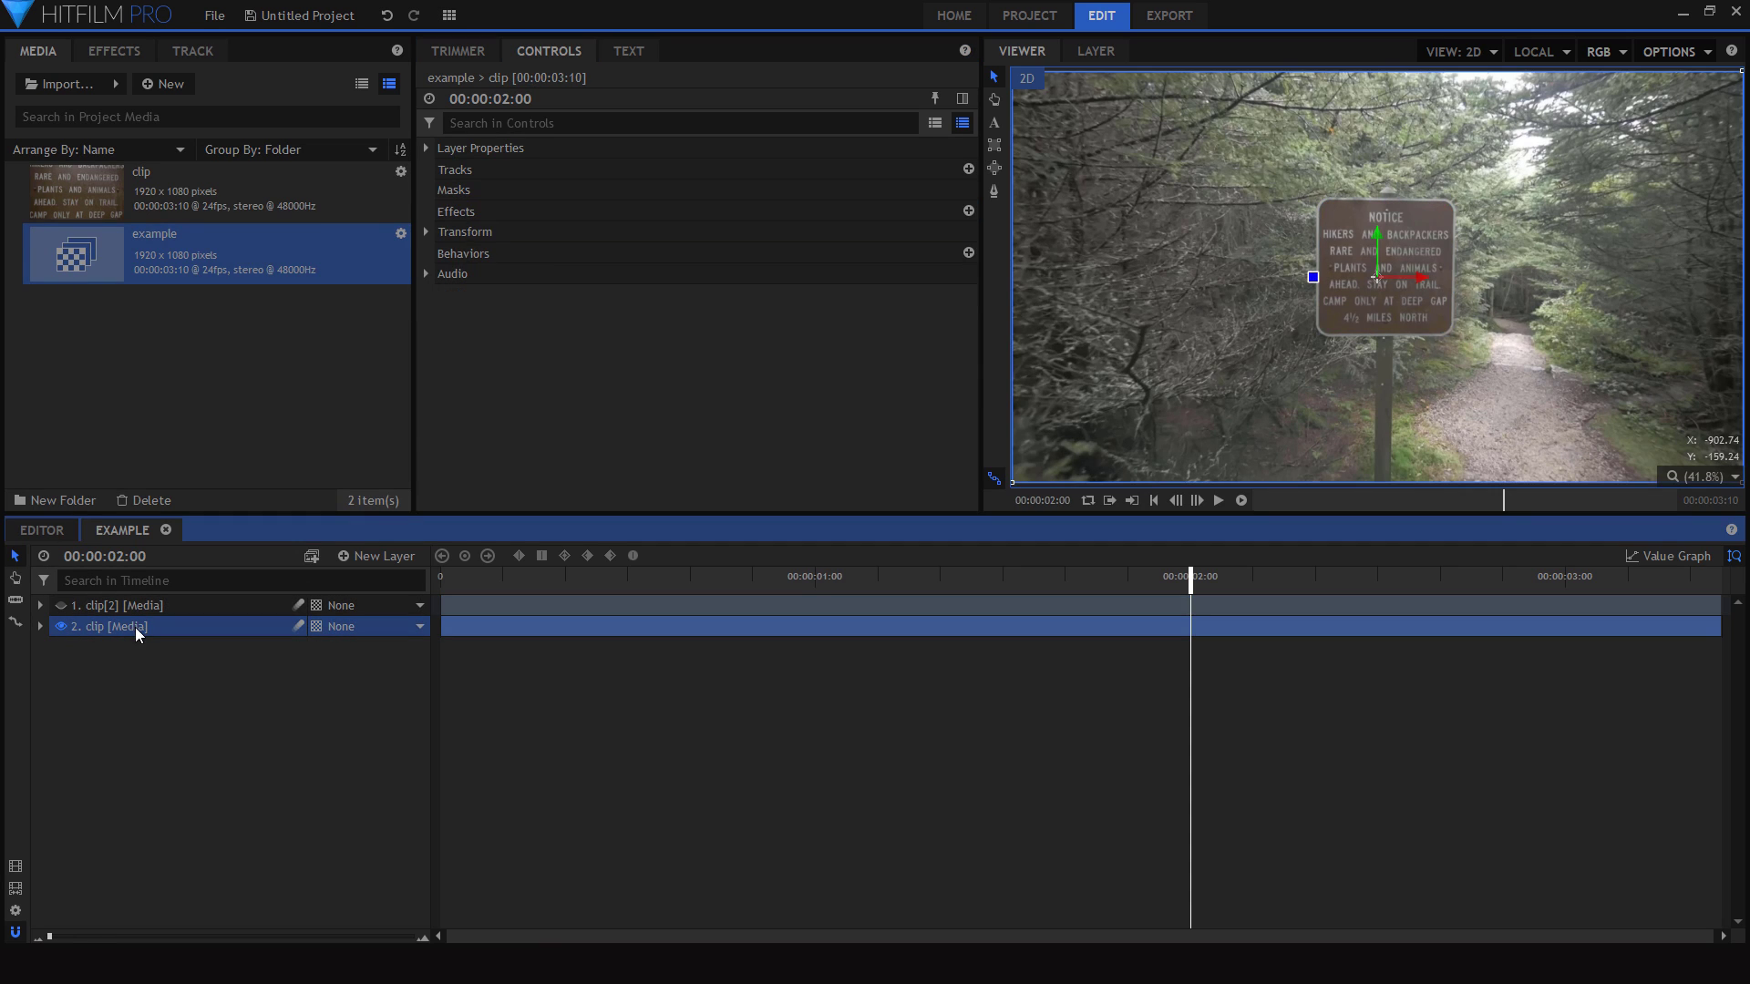
pyautogui.hotkey('ctrl', 'v')
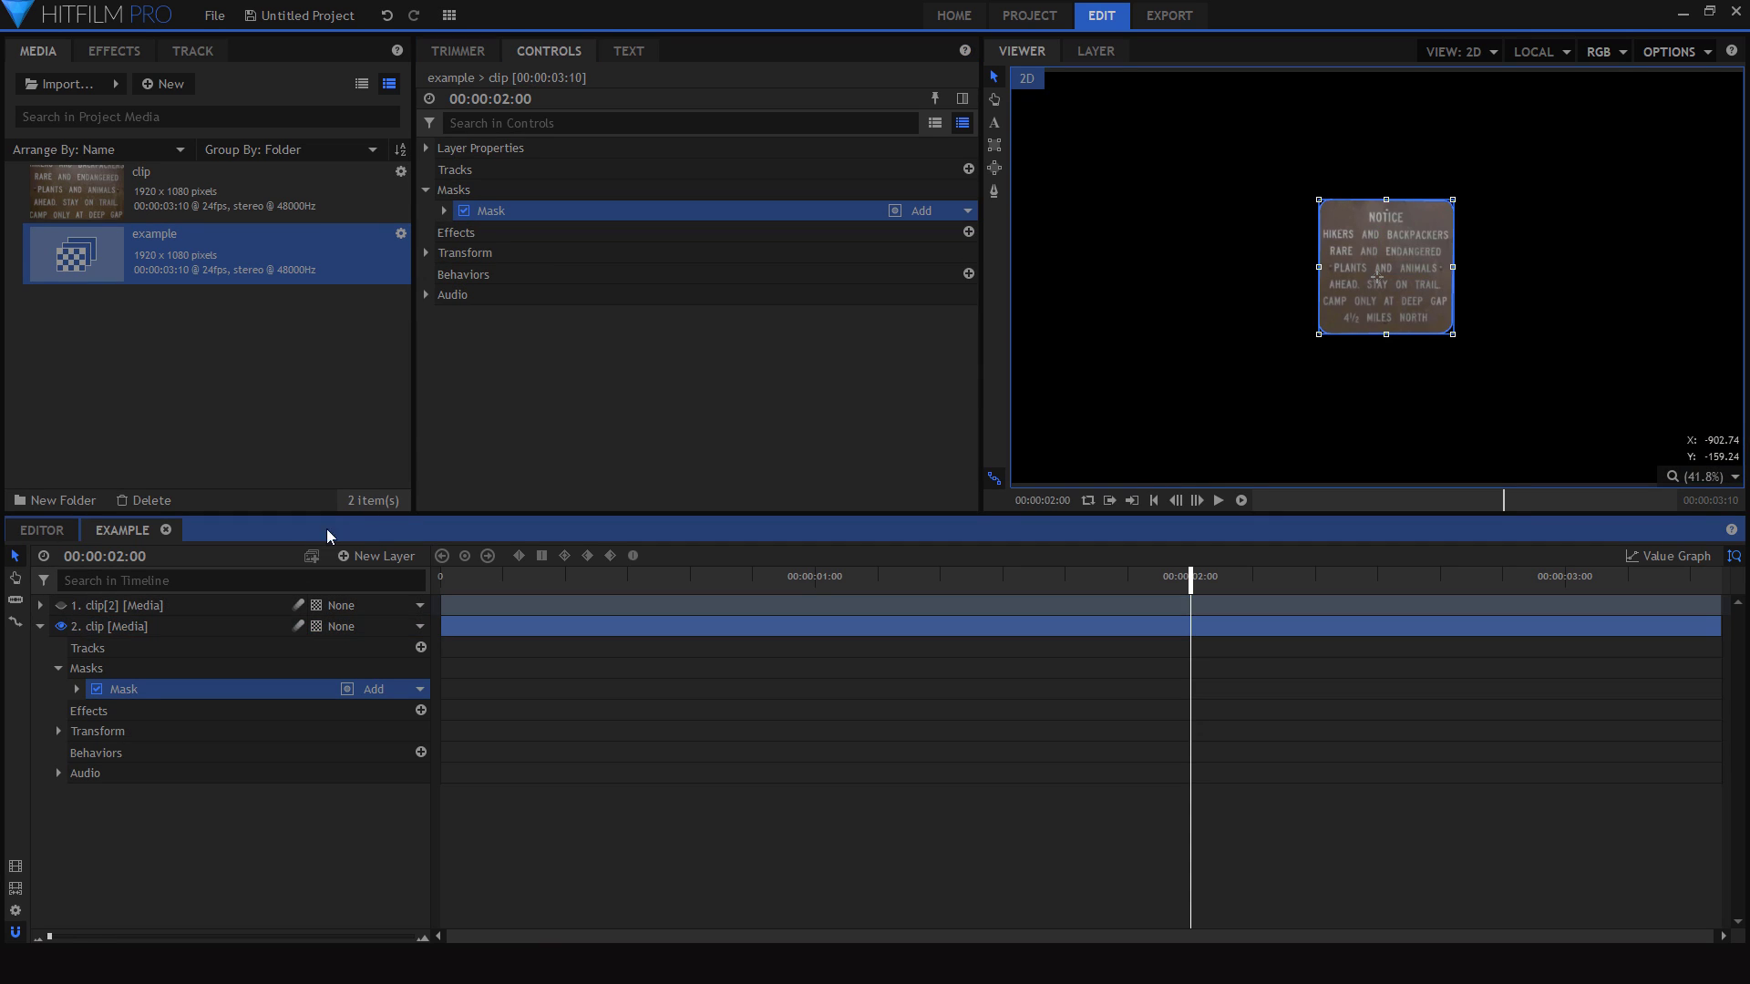
pyautogui.click(894, 211)
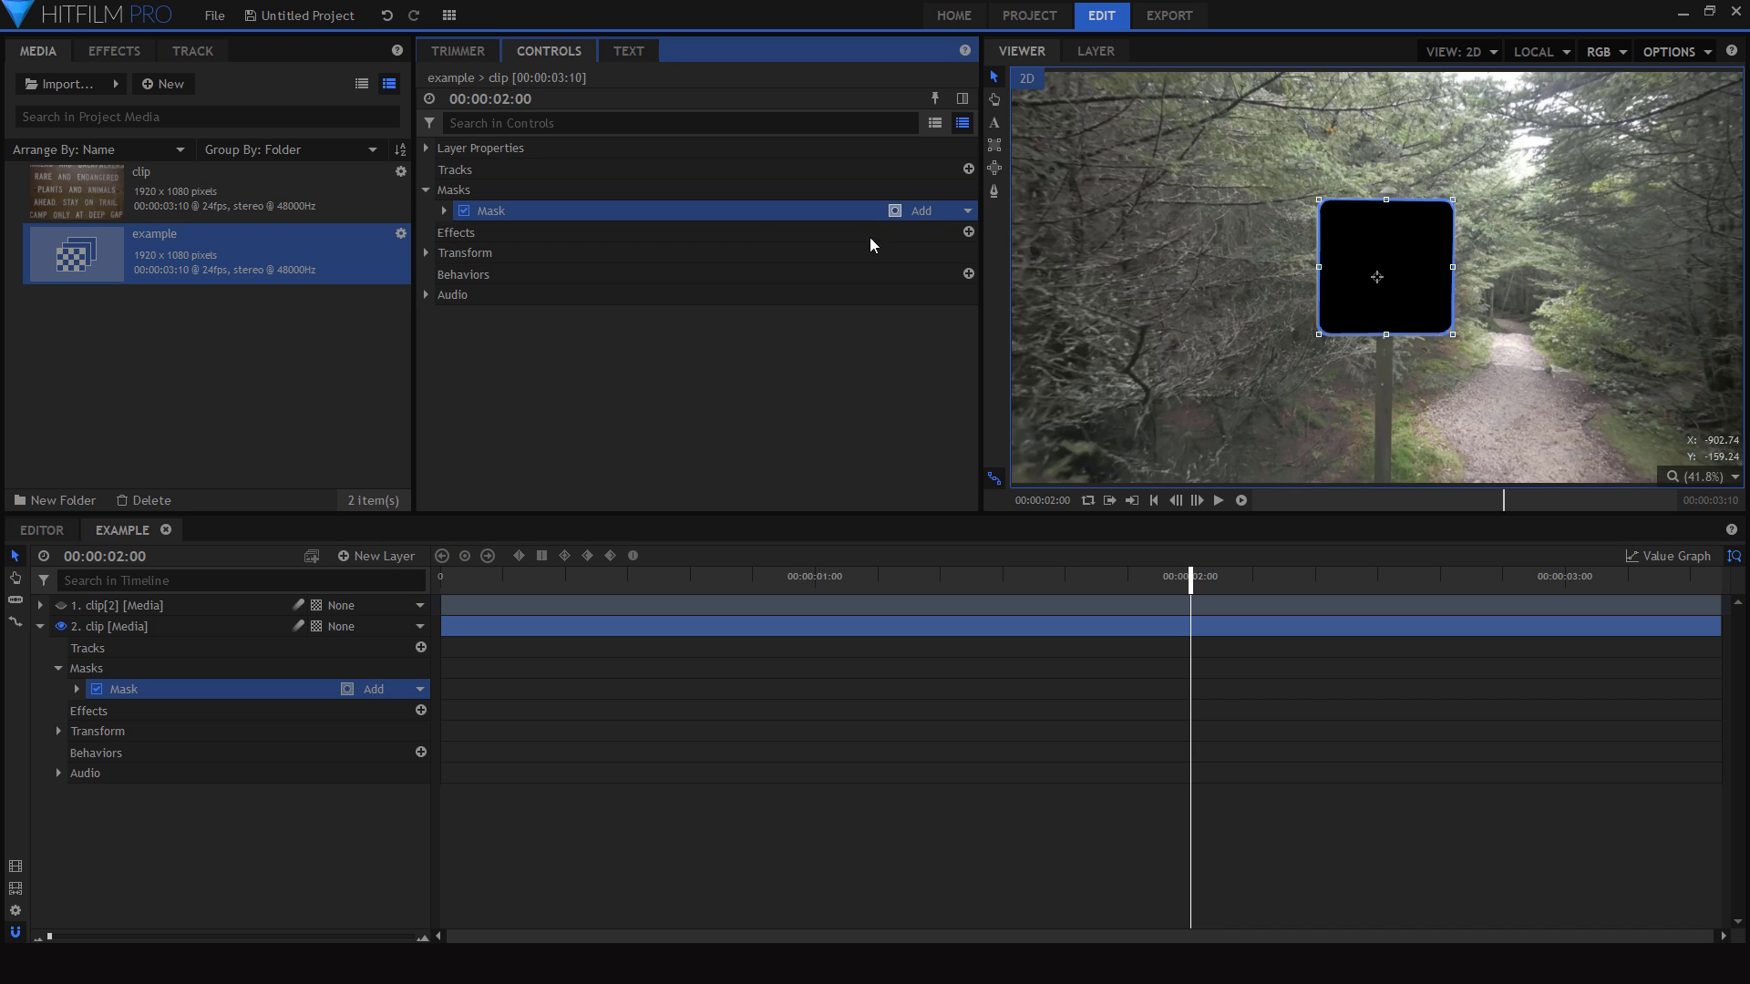
pyautogui.click(40, 626)
pyautogui.click(190, 712)
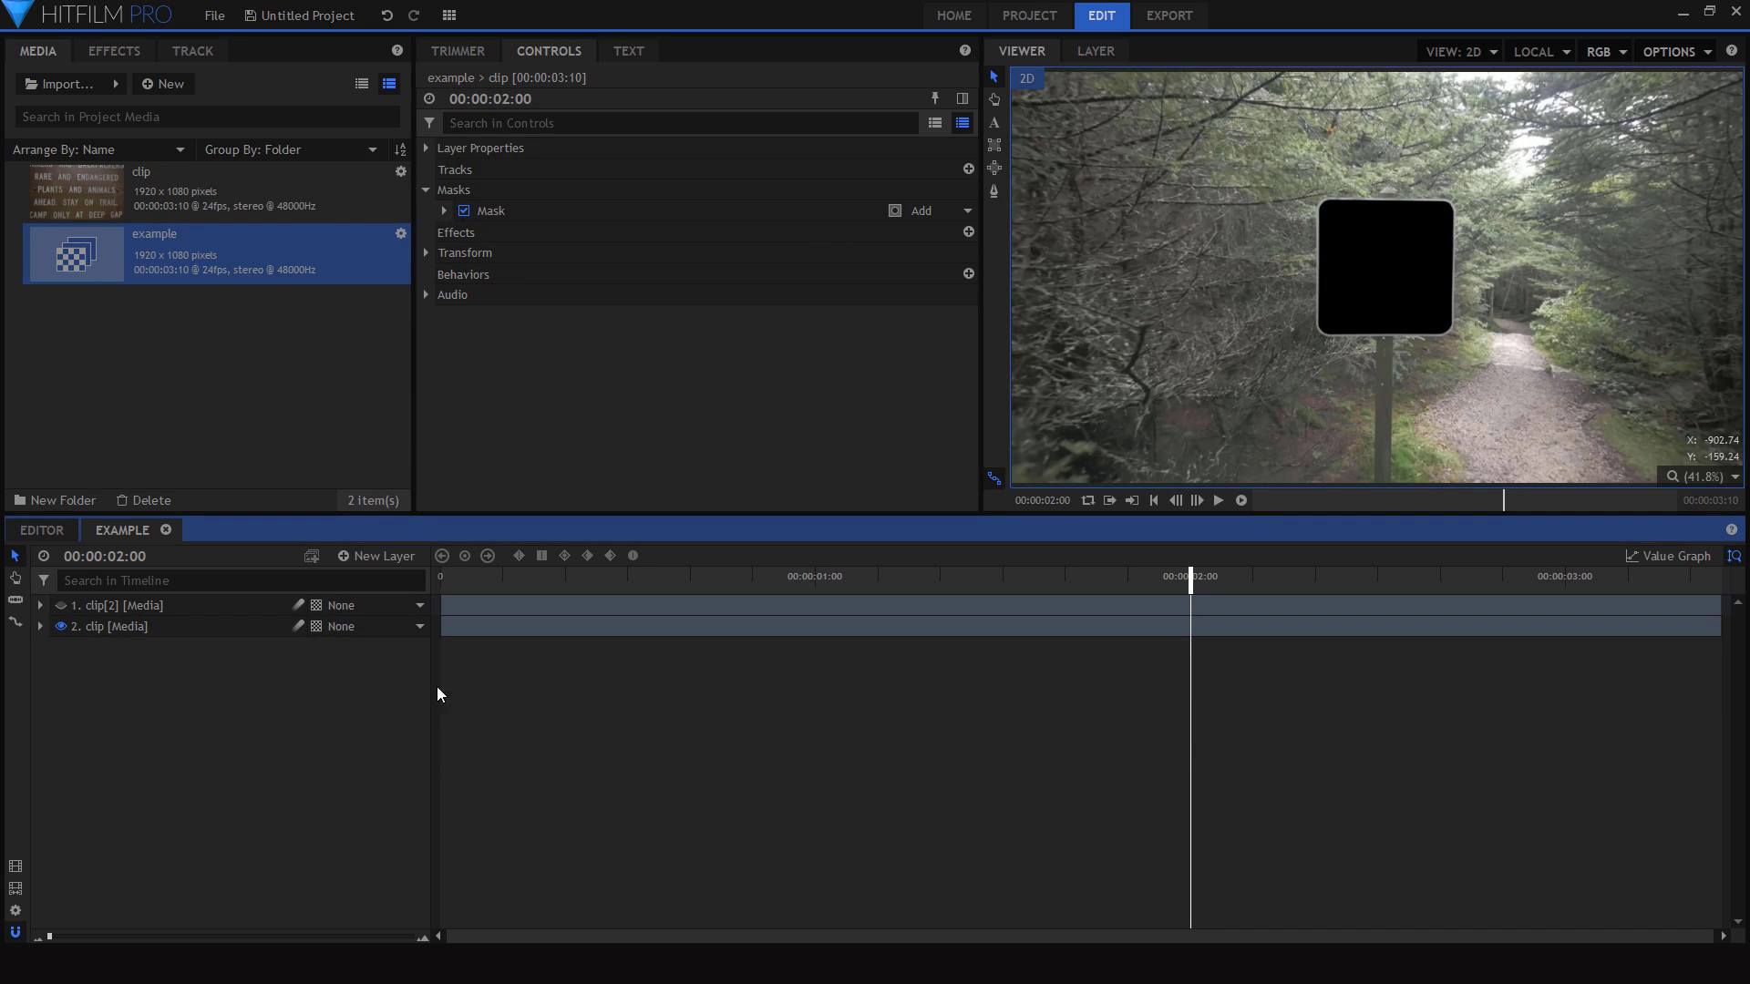
# - Enable keyframing for the original clip's mask Path, Position, Scale and Rotation at 00:00:02:00
pyautogui.moveTo(1185, 584)
pyautogui.mouseDown()
pyautogui.moveTo(700, 603)
pyautogui.moveTo(1185, 589)
pyautogui.mouseUp()
pyautogui.click(194, 628)
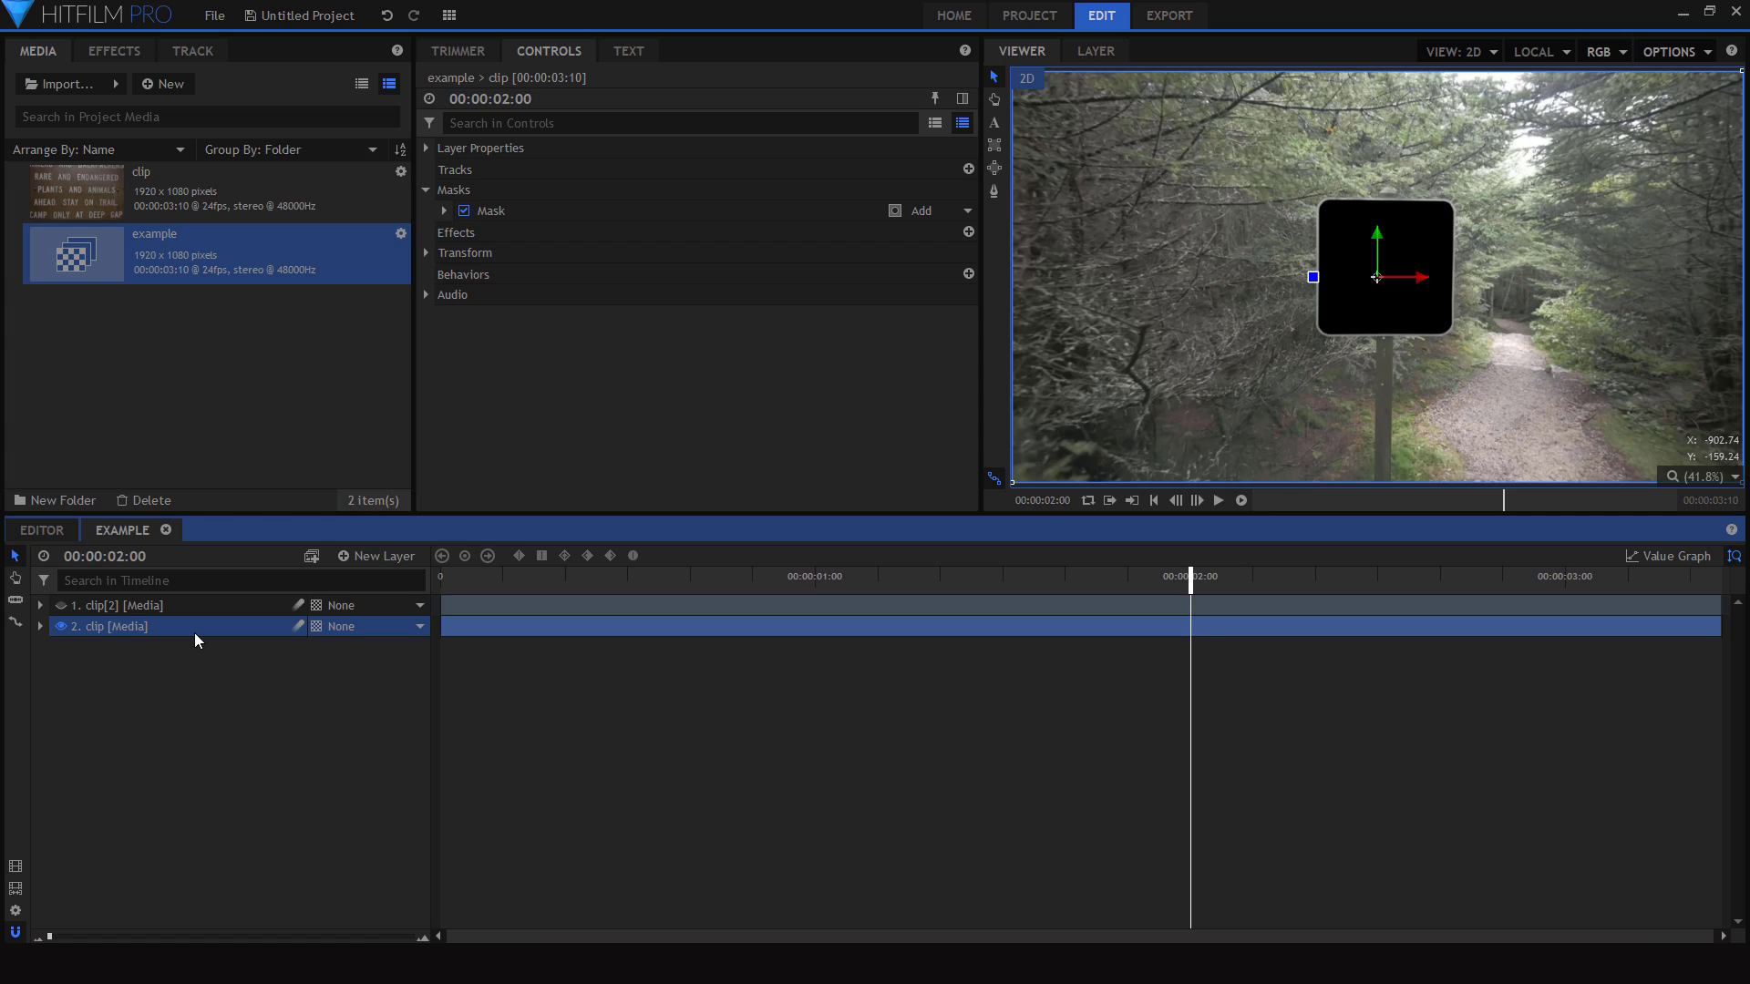
pyautogui.click(538, 214)
pyautogui.click(443, 211)
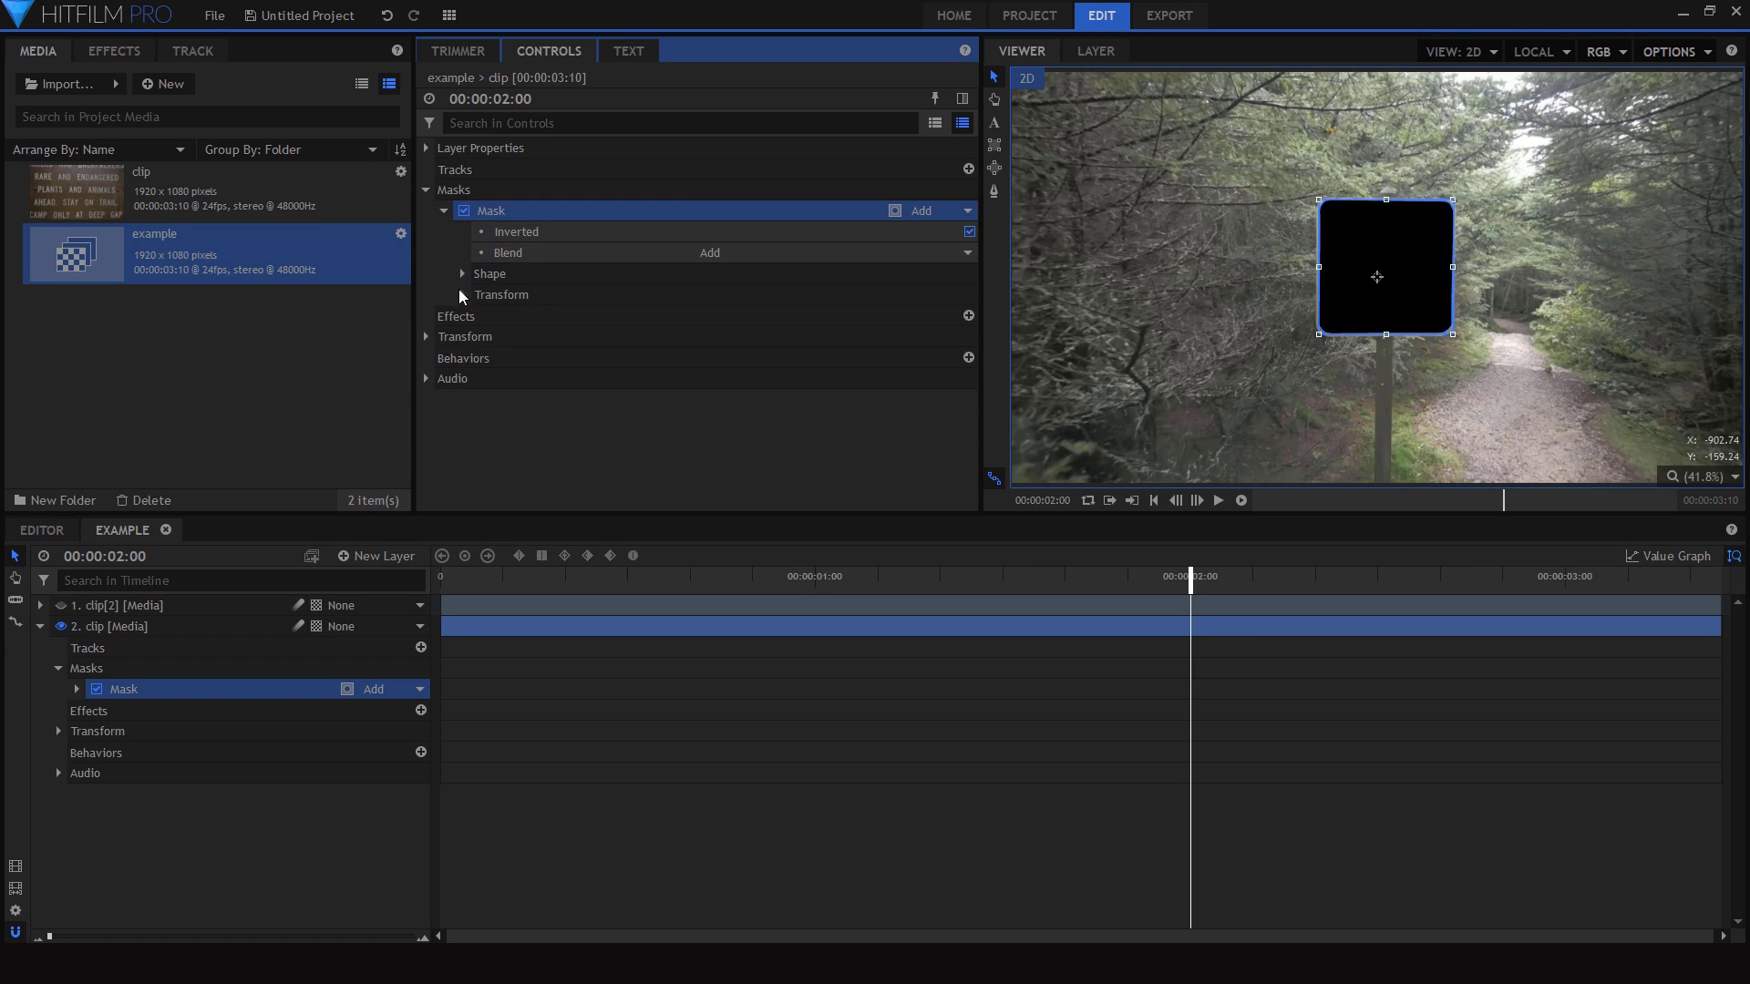
pyautogui.click(462, 293)
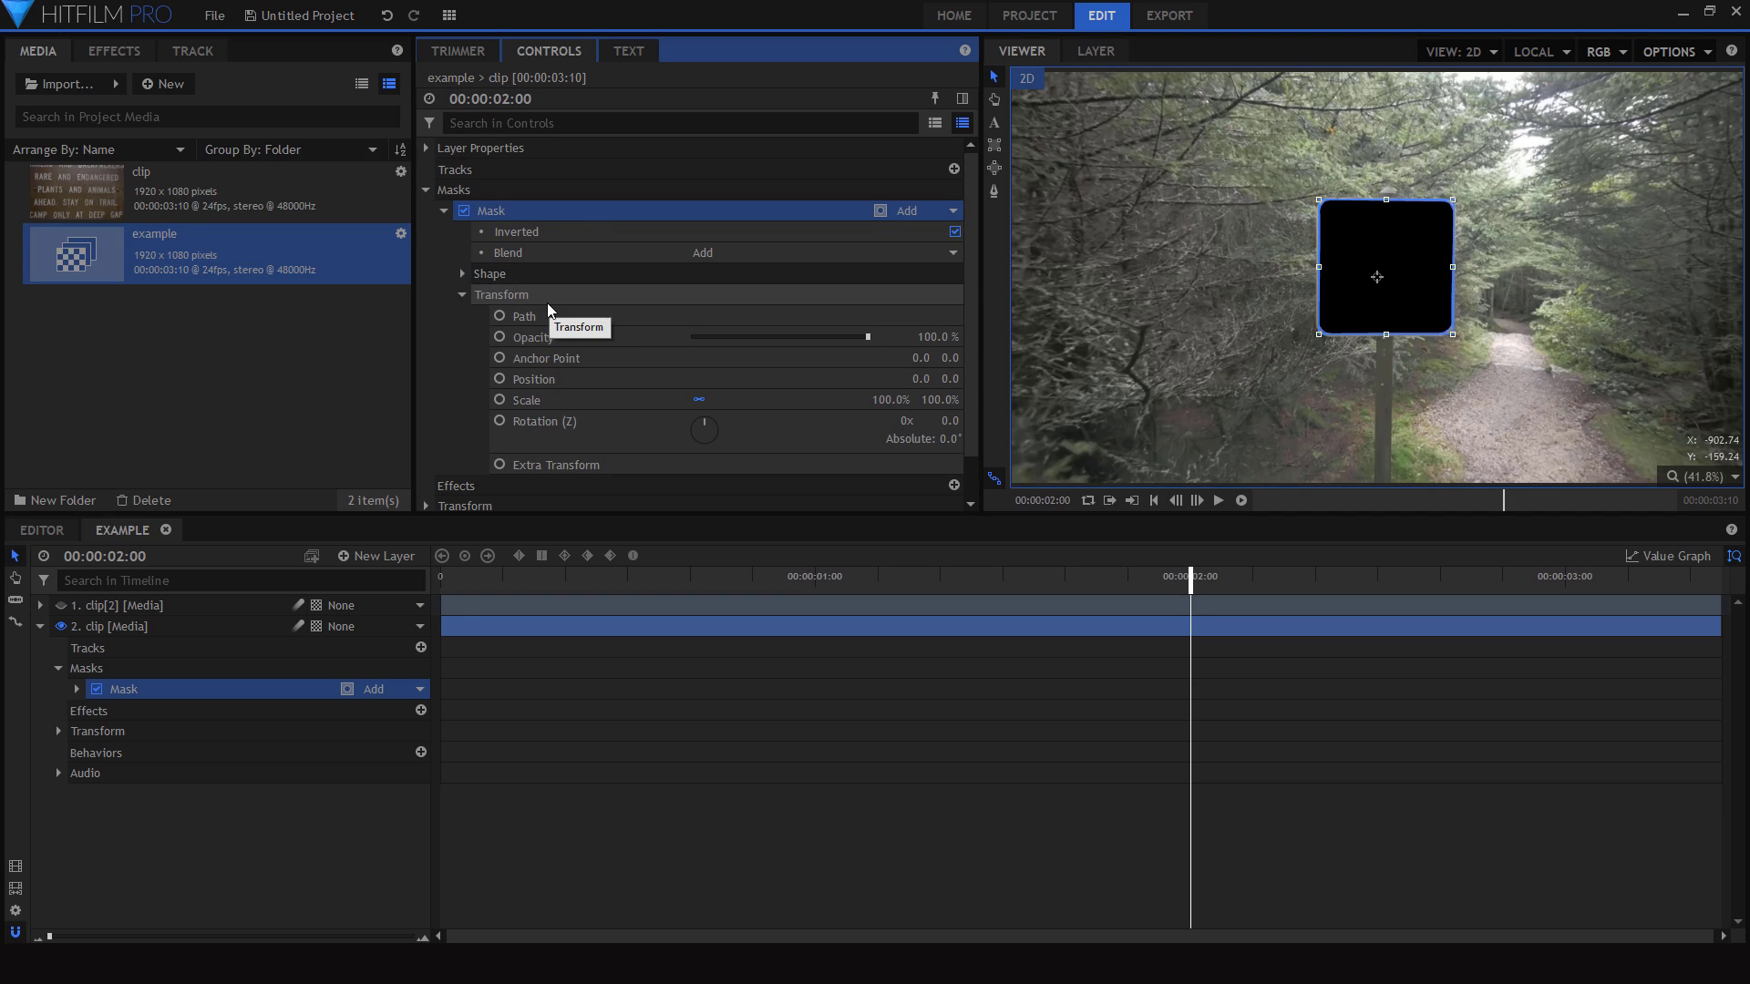
pyautogui.click(499, 316)
pyautogui.click(499, 379)
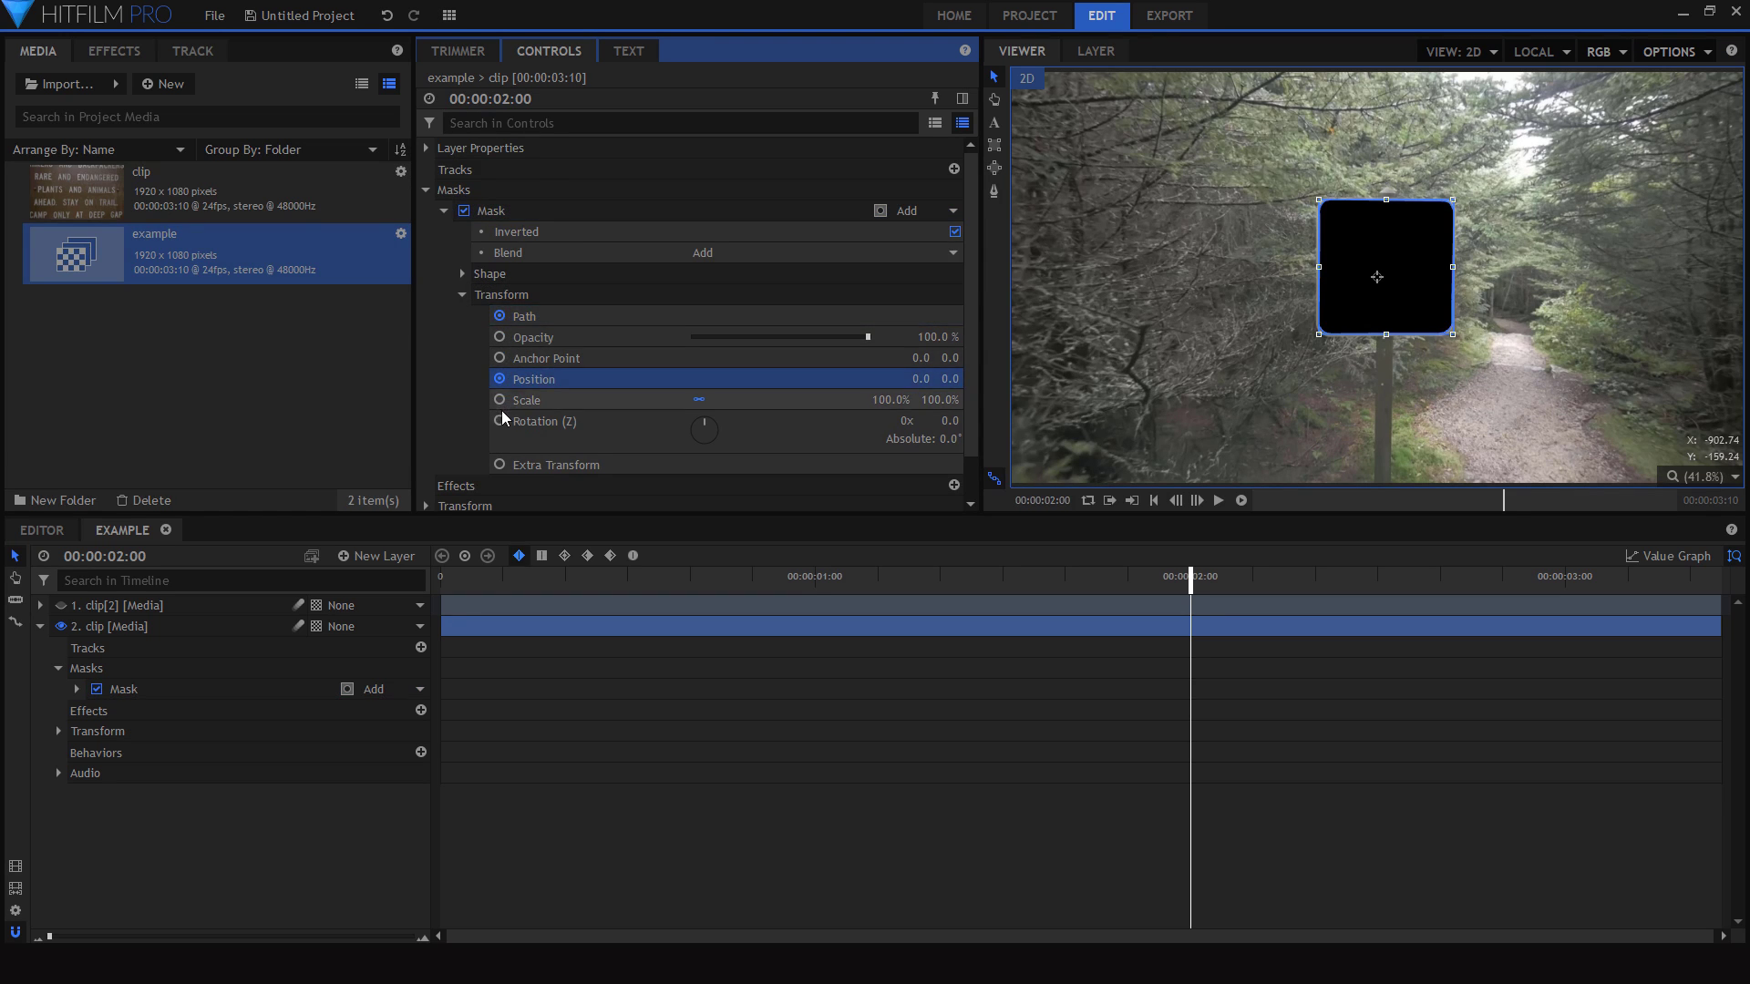
pyautogui.click(500, 419)
pyautogui.click(499, 400)
# - At 00:00:01:21, scale the original clip's mask to 105.4% and shift it to fit the sign's lower-left corner
pyautogui.scroll(3, 1395, 302)
pyautogui.moveTo(1395, 303)
pyautogui.mouseDown()
pyautogui.moveTo(1394, 324)
pyautogui.moveTo(1383, 315)
pyautogui.mouseUp()
pyautogui.press('Left')
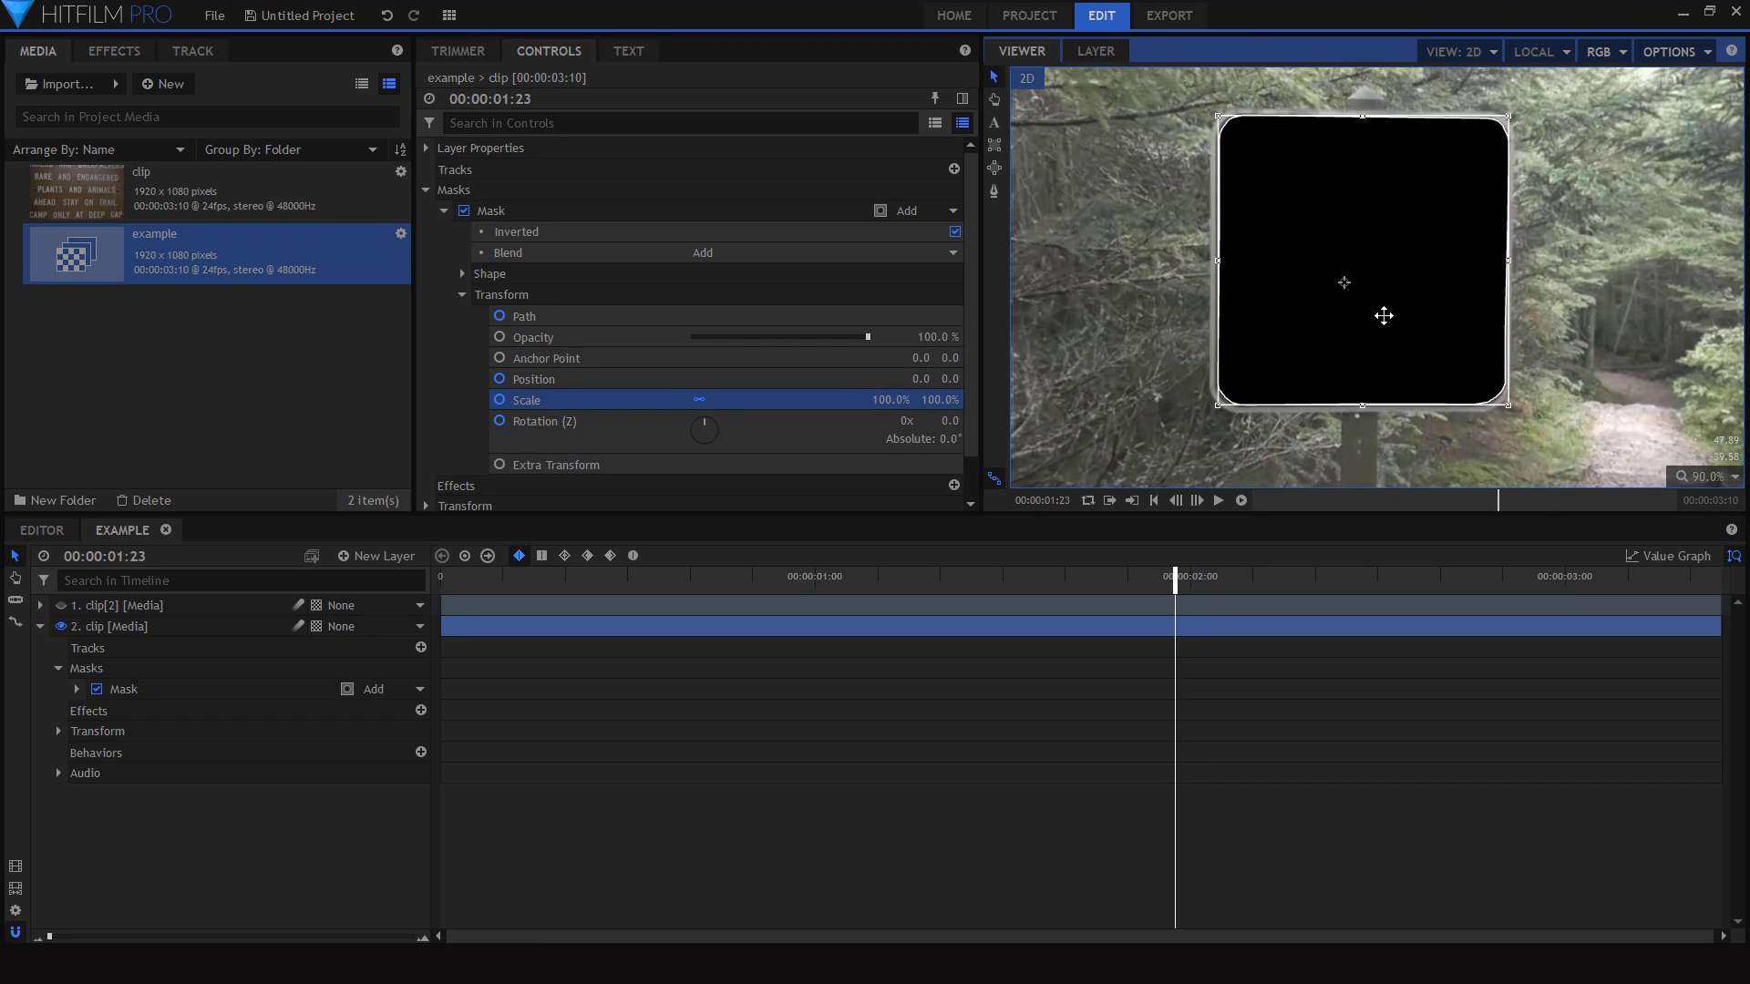
pyautogui.press('Left')
pyautogui.press('Left')
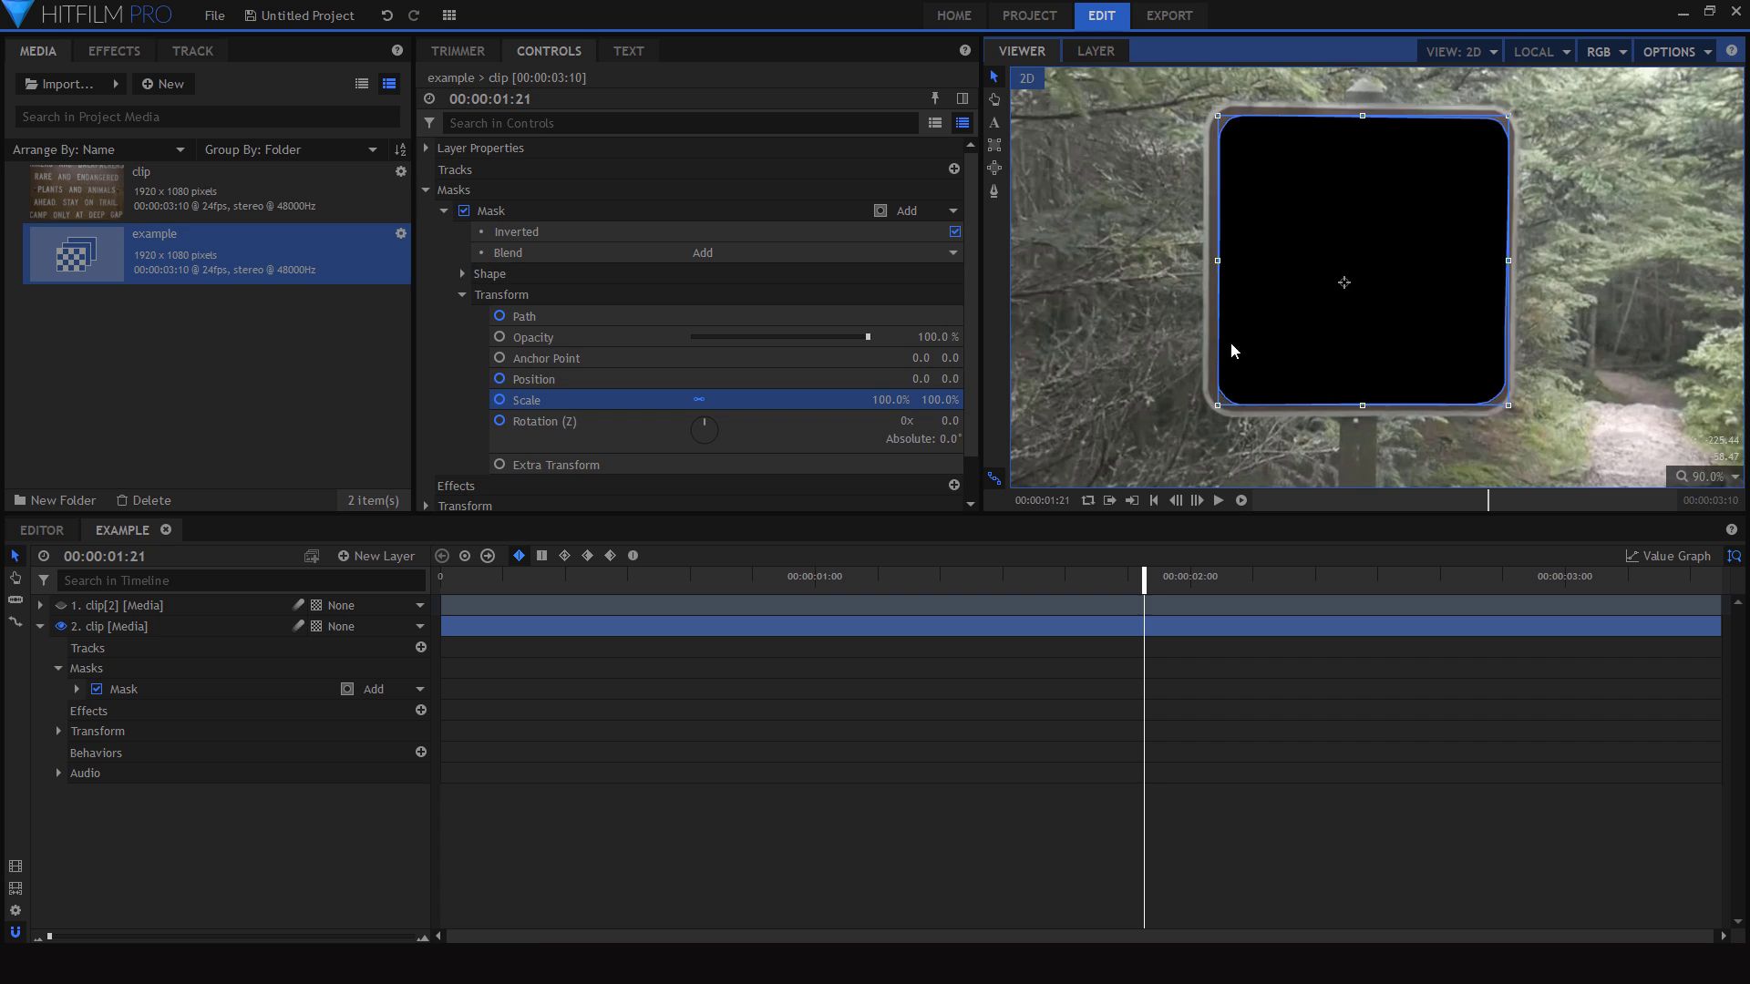
pyautogui.scroll(4, 1235, 350)
pyautogui.moveTo(1237, 387); pyautogui.dragTo(1216, 405)
pyautogui.press('h')
pyautogui.moveTo(1215, 316); pyautogui.dragTo(1281, 359)
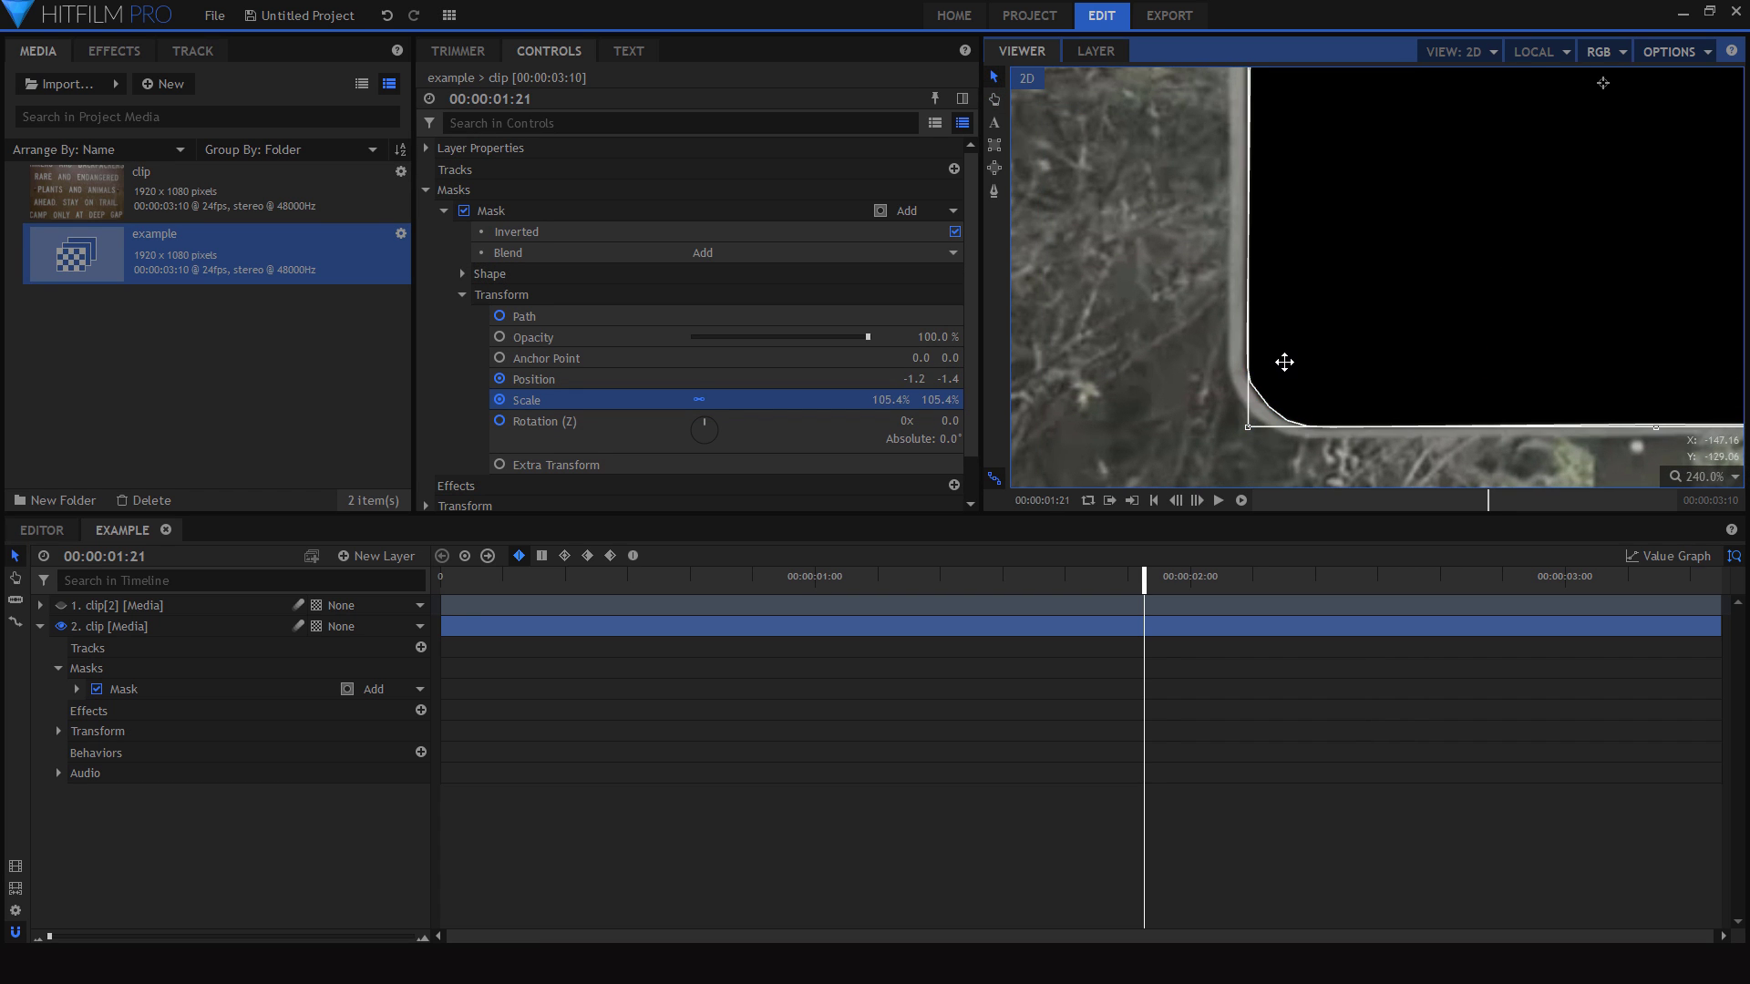
# - Fine-tune the mask's Position to -2.9, -0.6 so it fits the sign's remaining corners
pyautogui.moveTo(1426, 359); pyautogui.dragTo(922, 278)
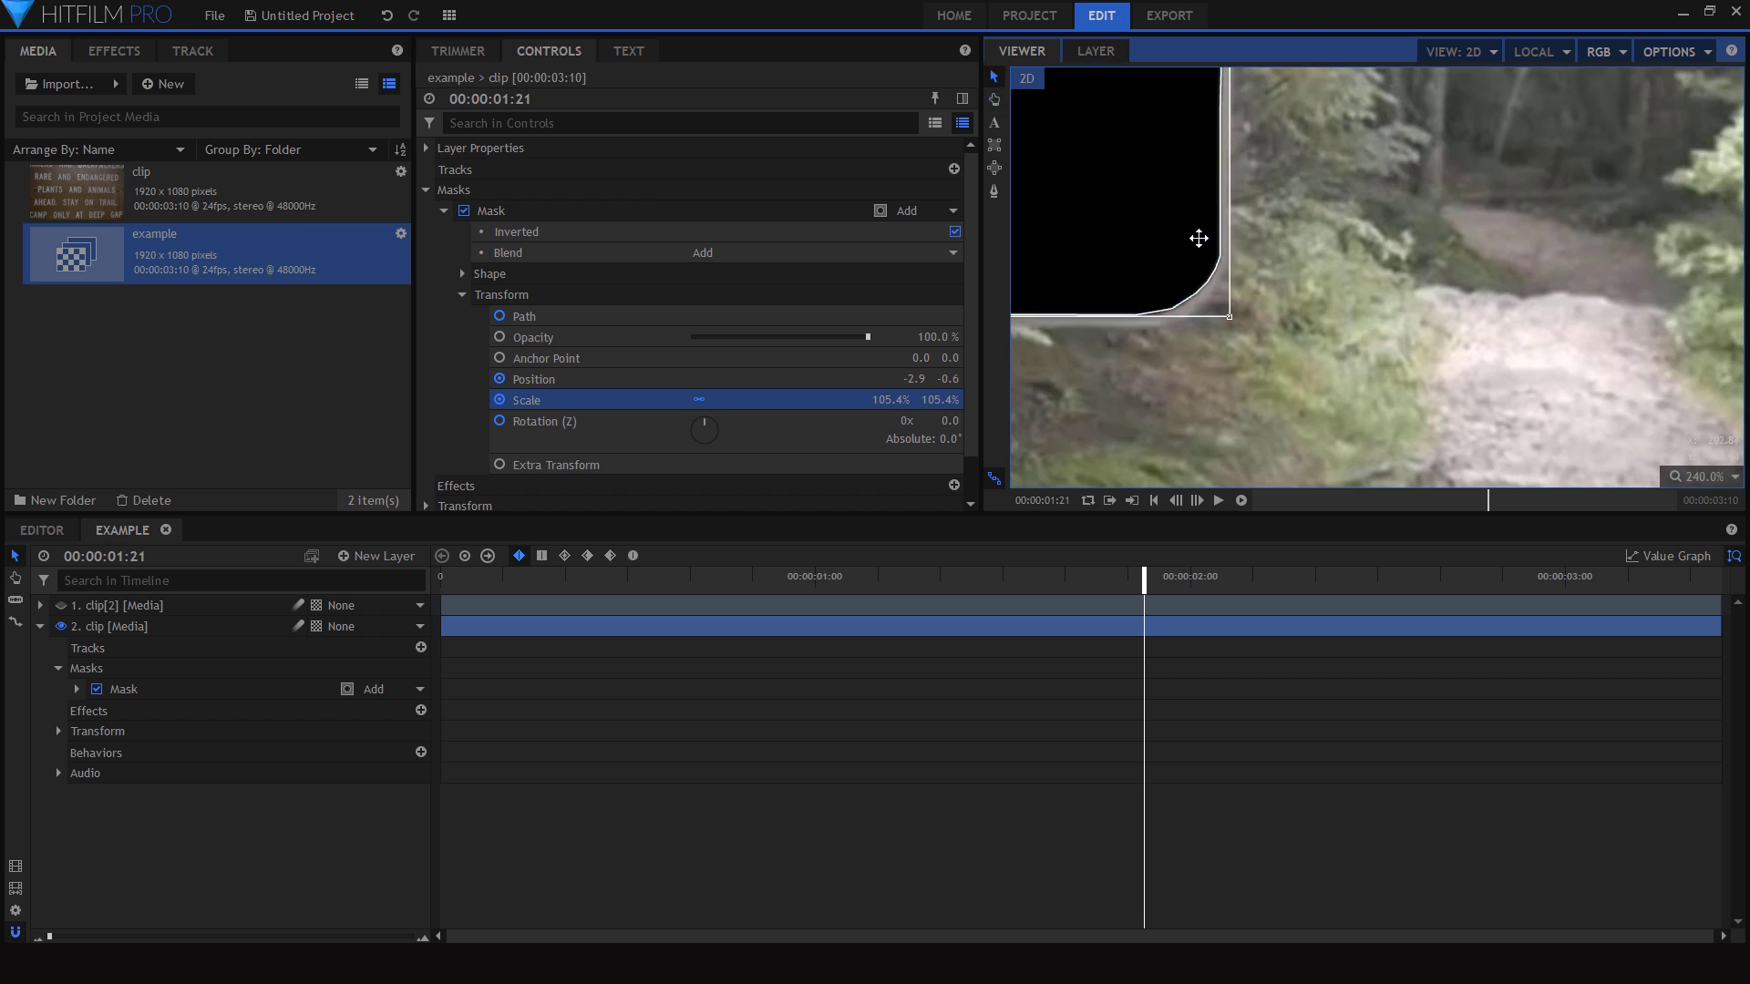
pyautogui.moveTo(1221, 164); pyautogui.dragTo(1301, 324)
pyautogui.moveTo(1112, 137); pyautogui.dragTo(1221, 195)
pyautogui.moveTo(1048, 137); pyautogui.dragTo(1413, 282)
# - Turn off the mask and refit its outline at 00:00:01:13, with Scale 122.9% and Position -9.2, -4.7
pyautogui.click(497, 215)
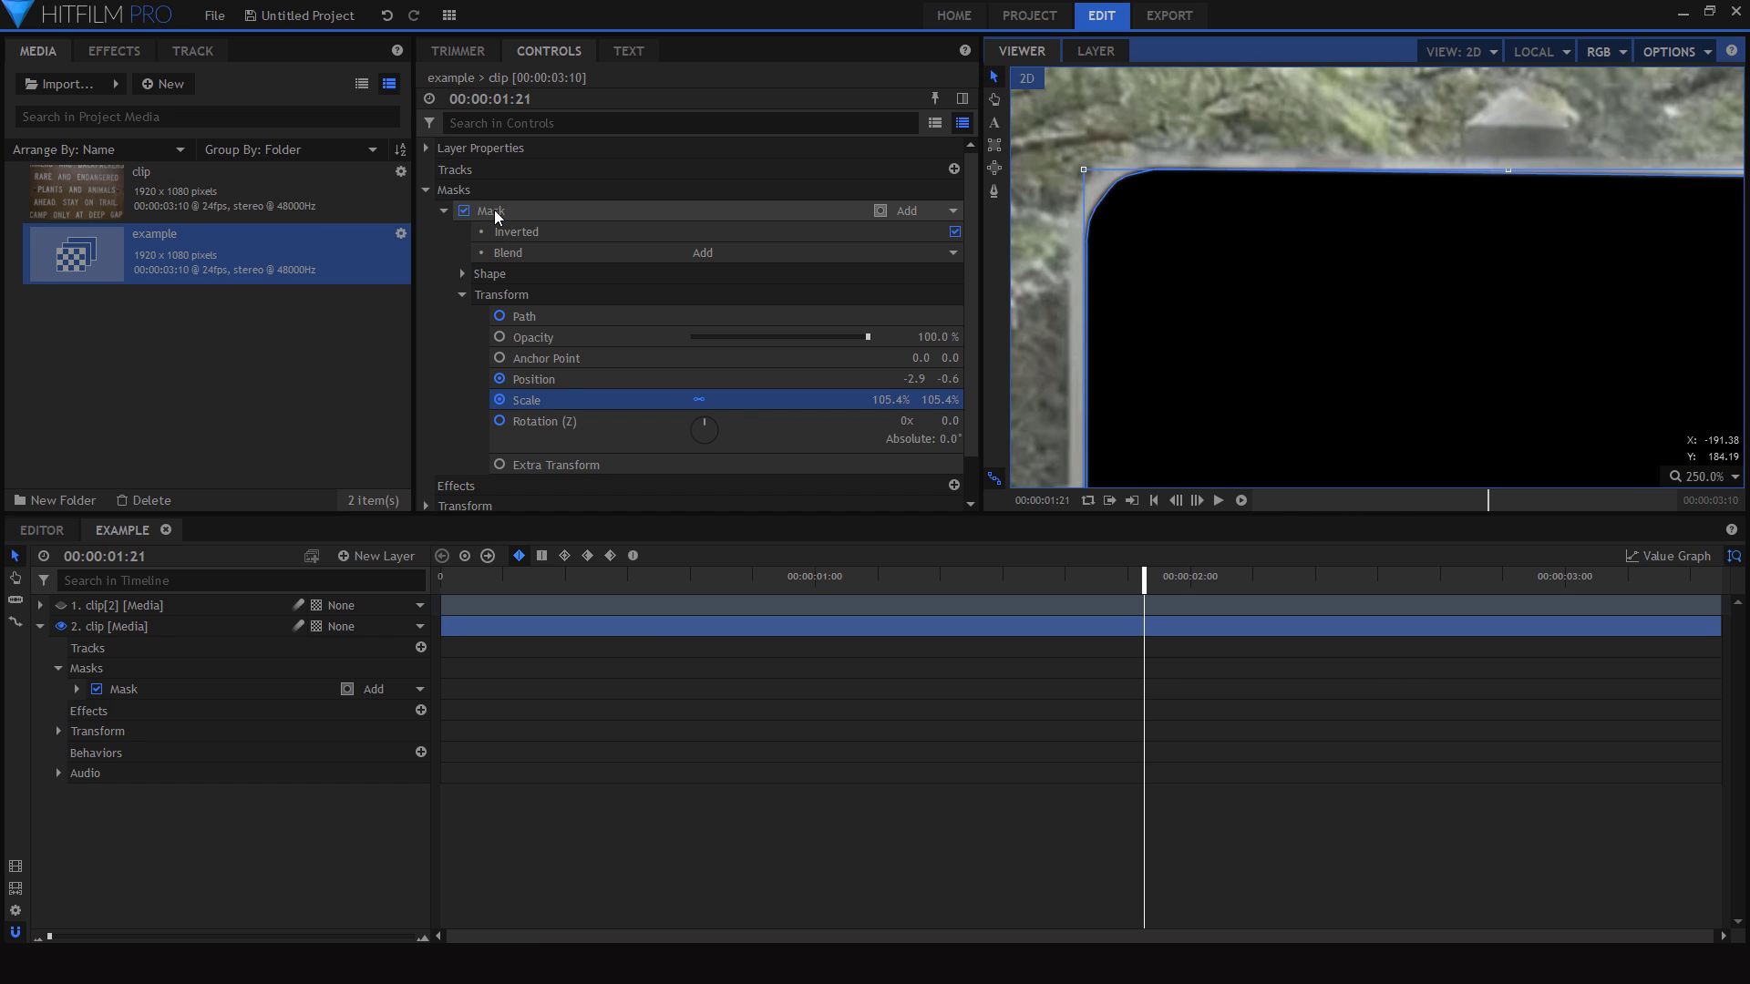
pyautogui.click(464, 212)
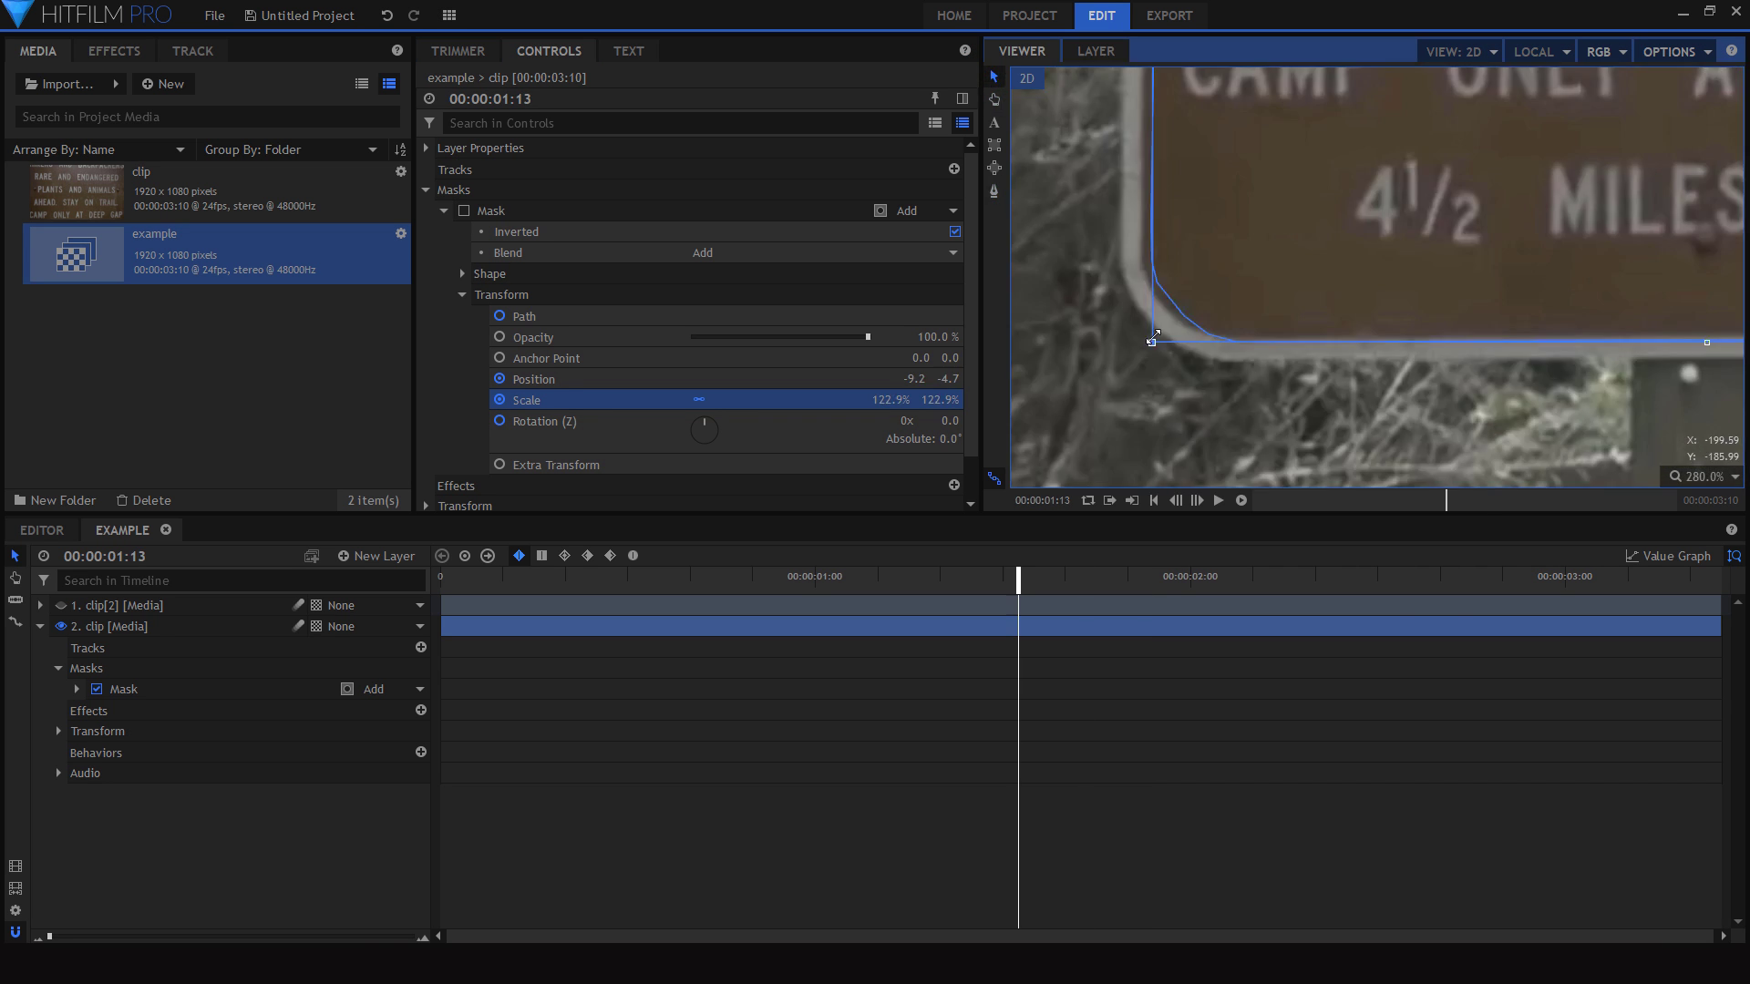
pyautogui.click(1135, 359)
pyautogui.scroll(-6, 1135, 359)
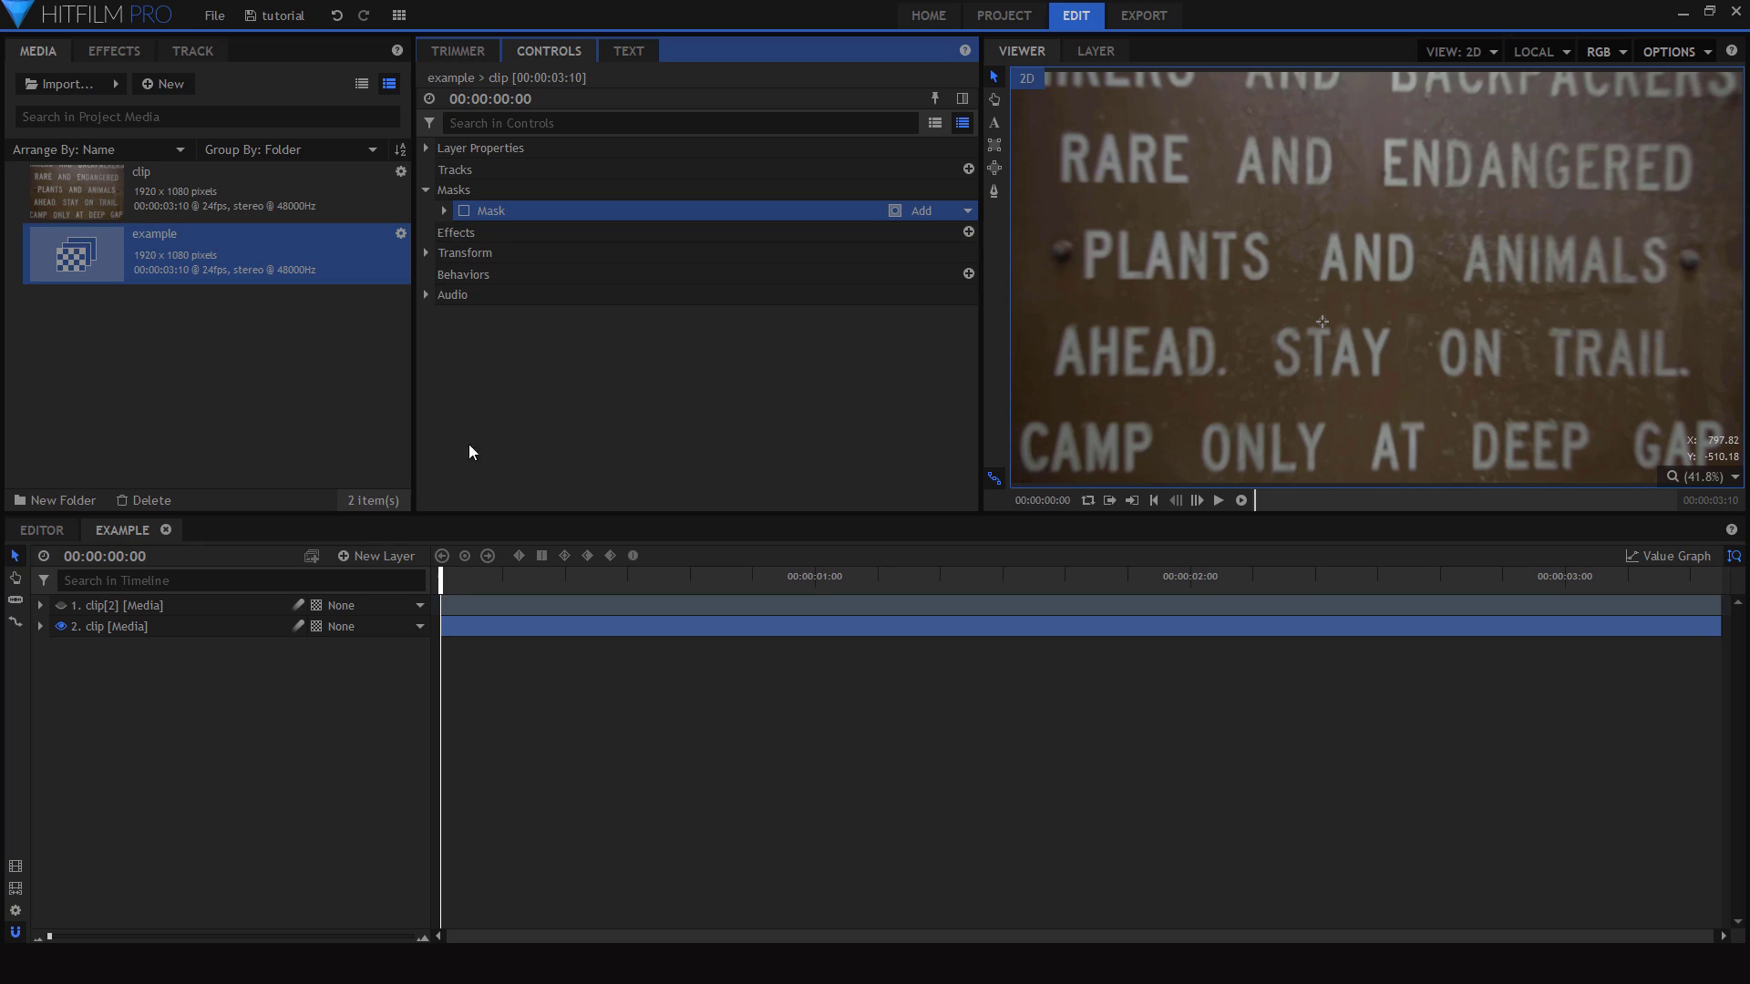
# - Re-enable the original clip's mask and play the composite from the start to check the sign cut-out
pyautogui.moveTo(442, 578); pyautogui.dragTo(938, 606)
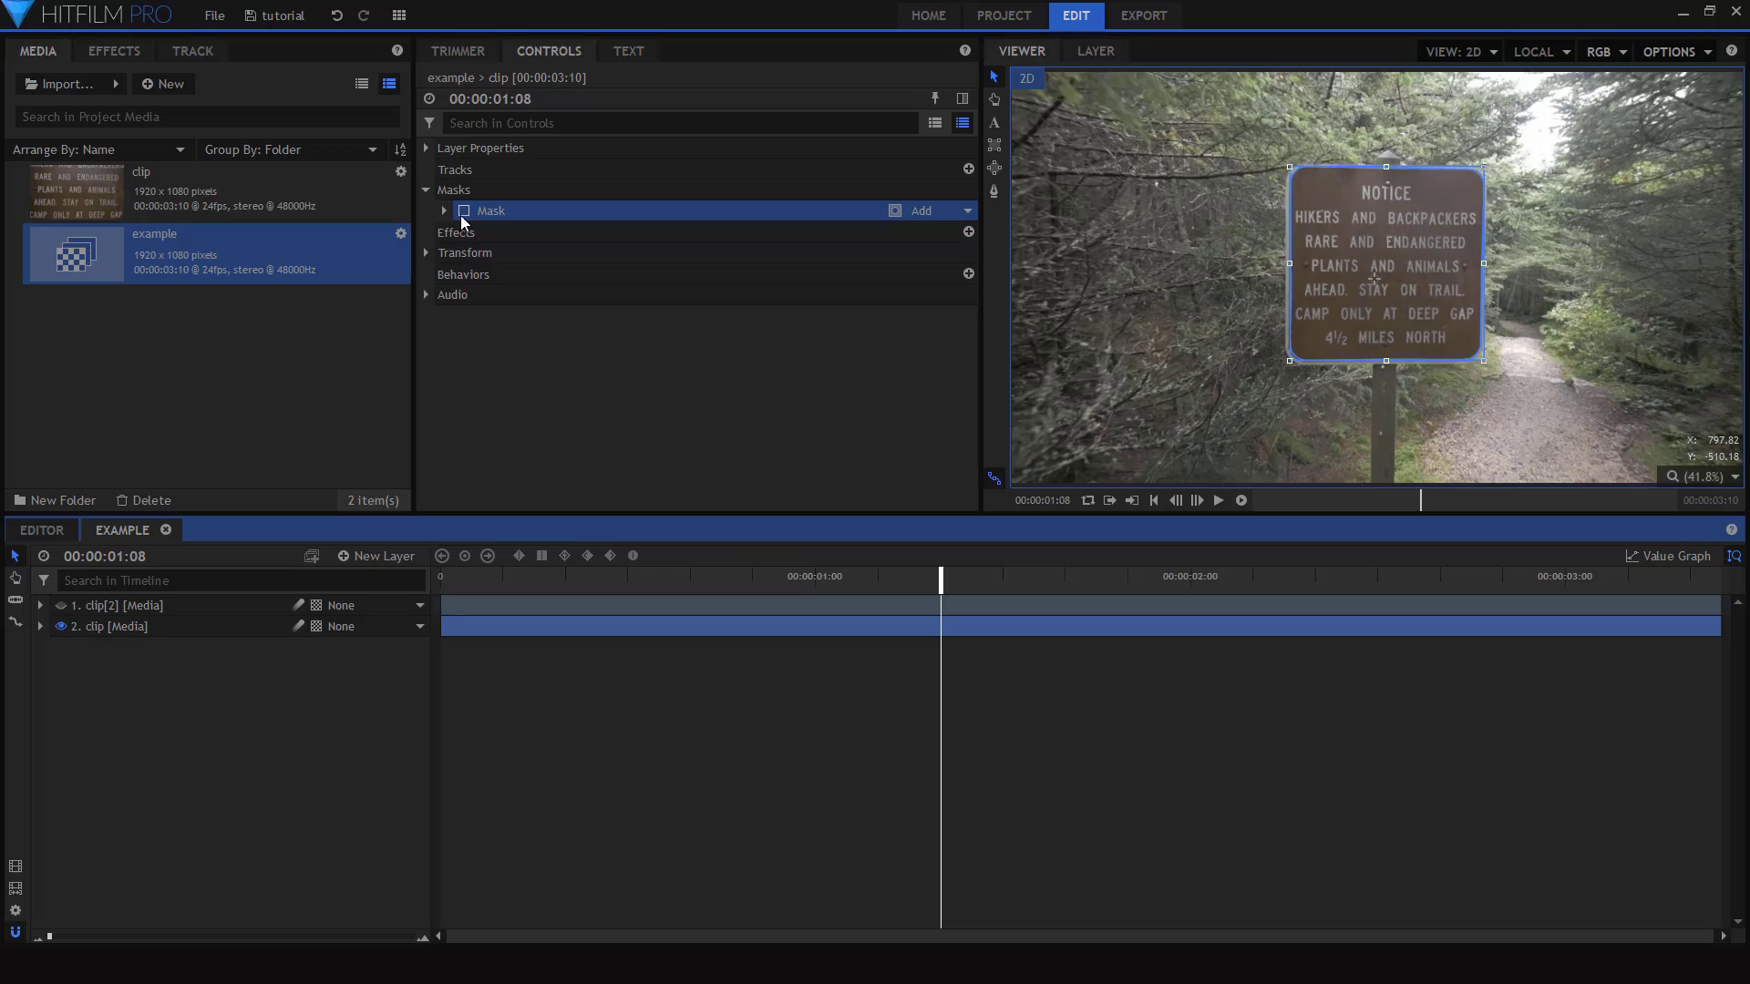
pyautogui.click(464, 211)
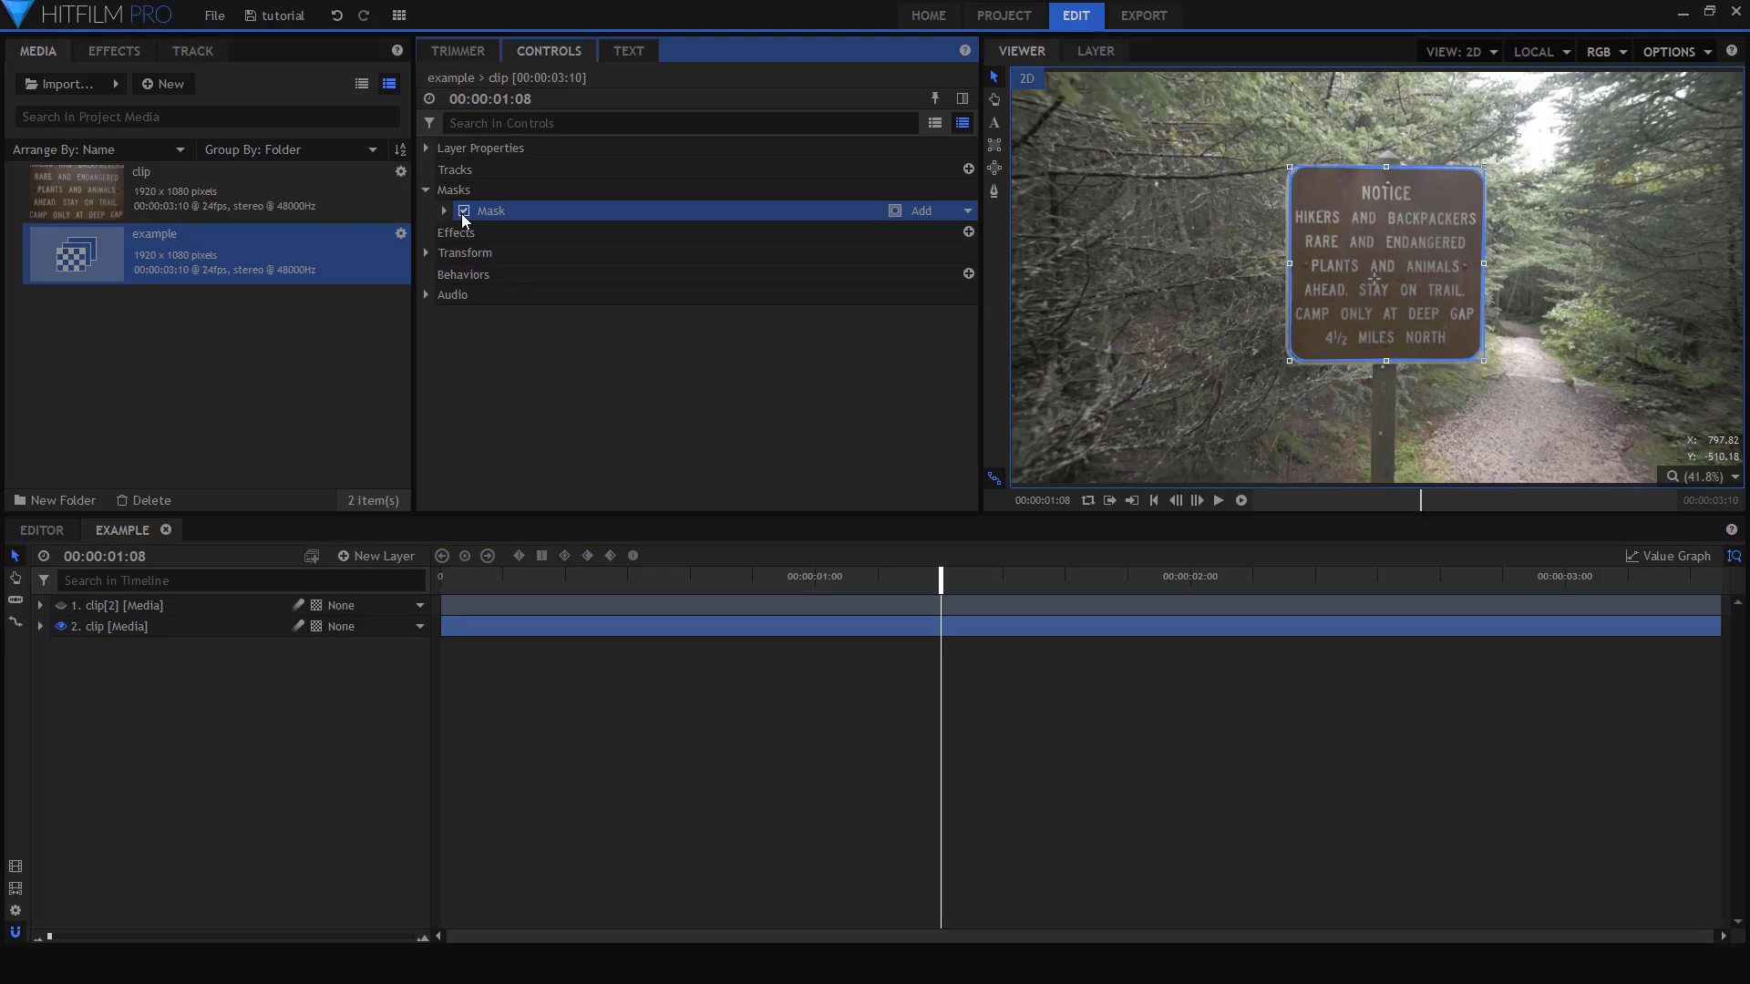
pyautogui.click(259, 629)
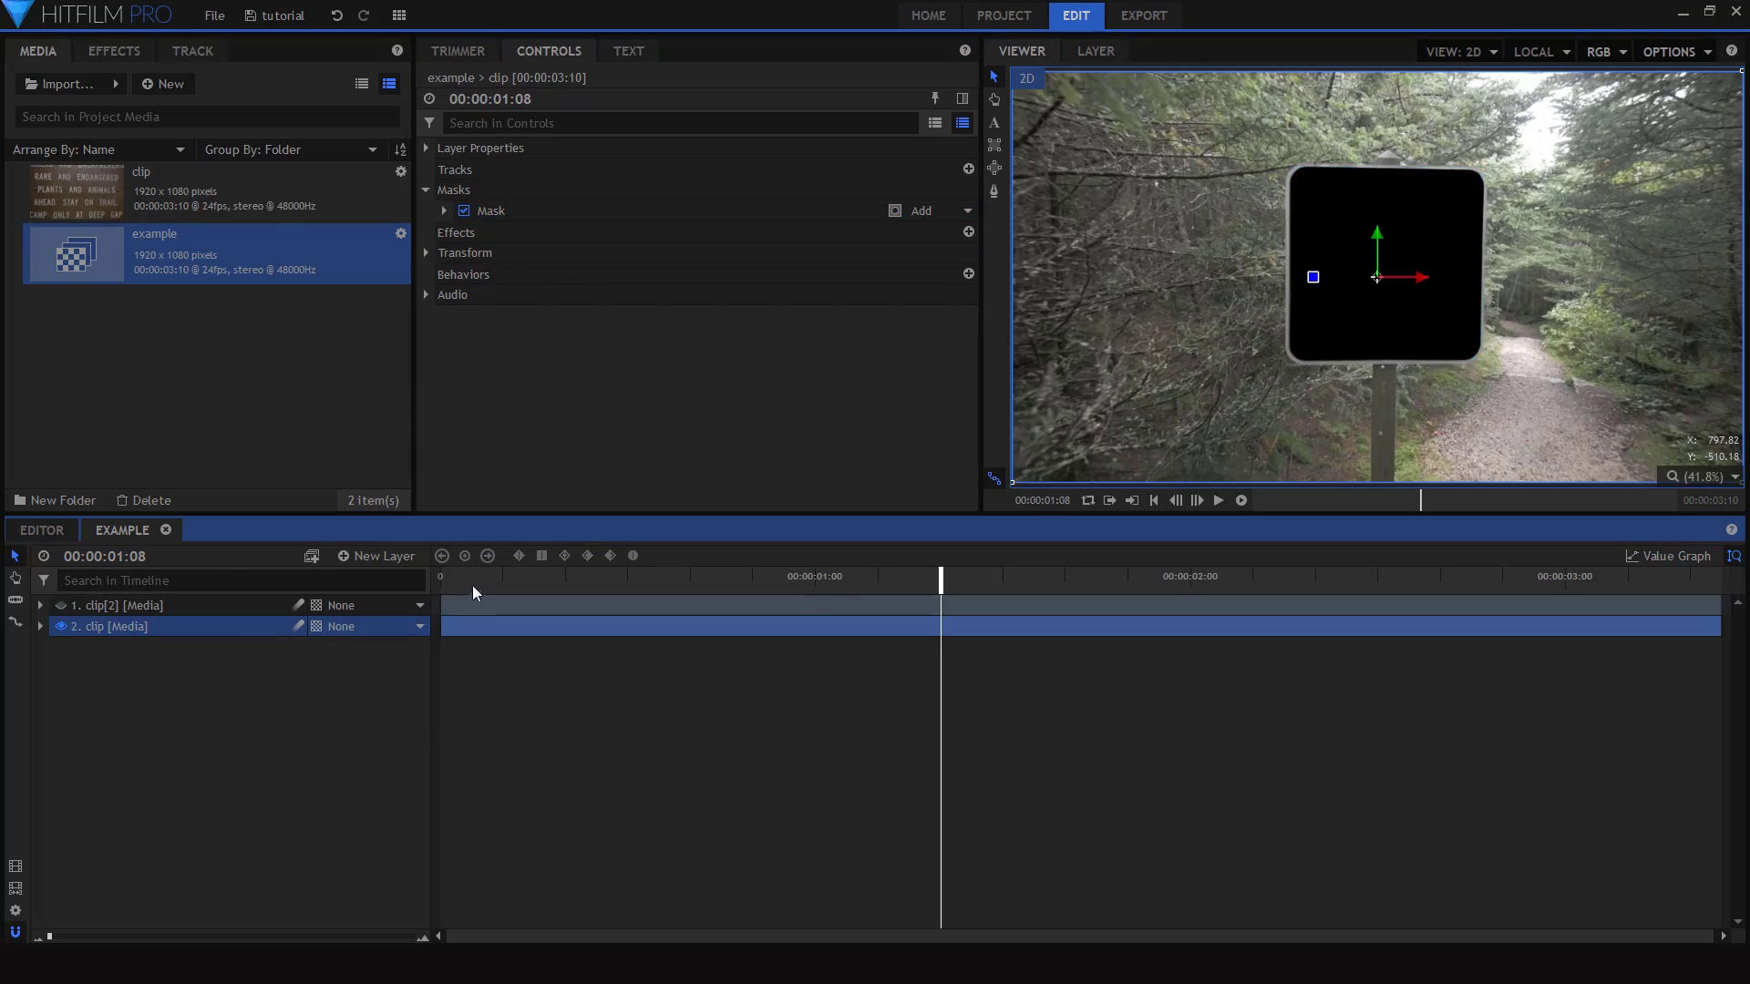
pyautogui.press('Home')
pyautogui.press('space')
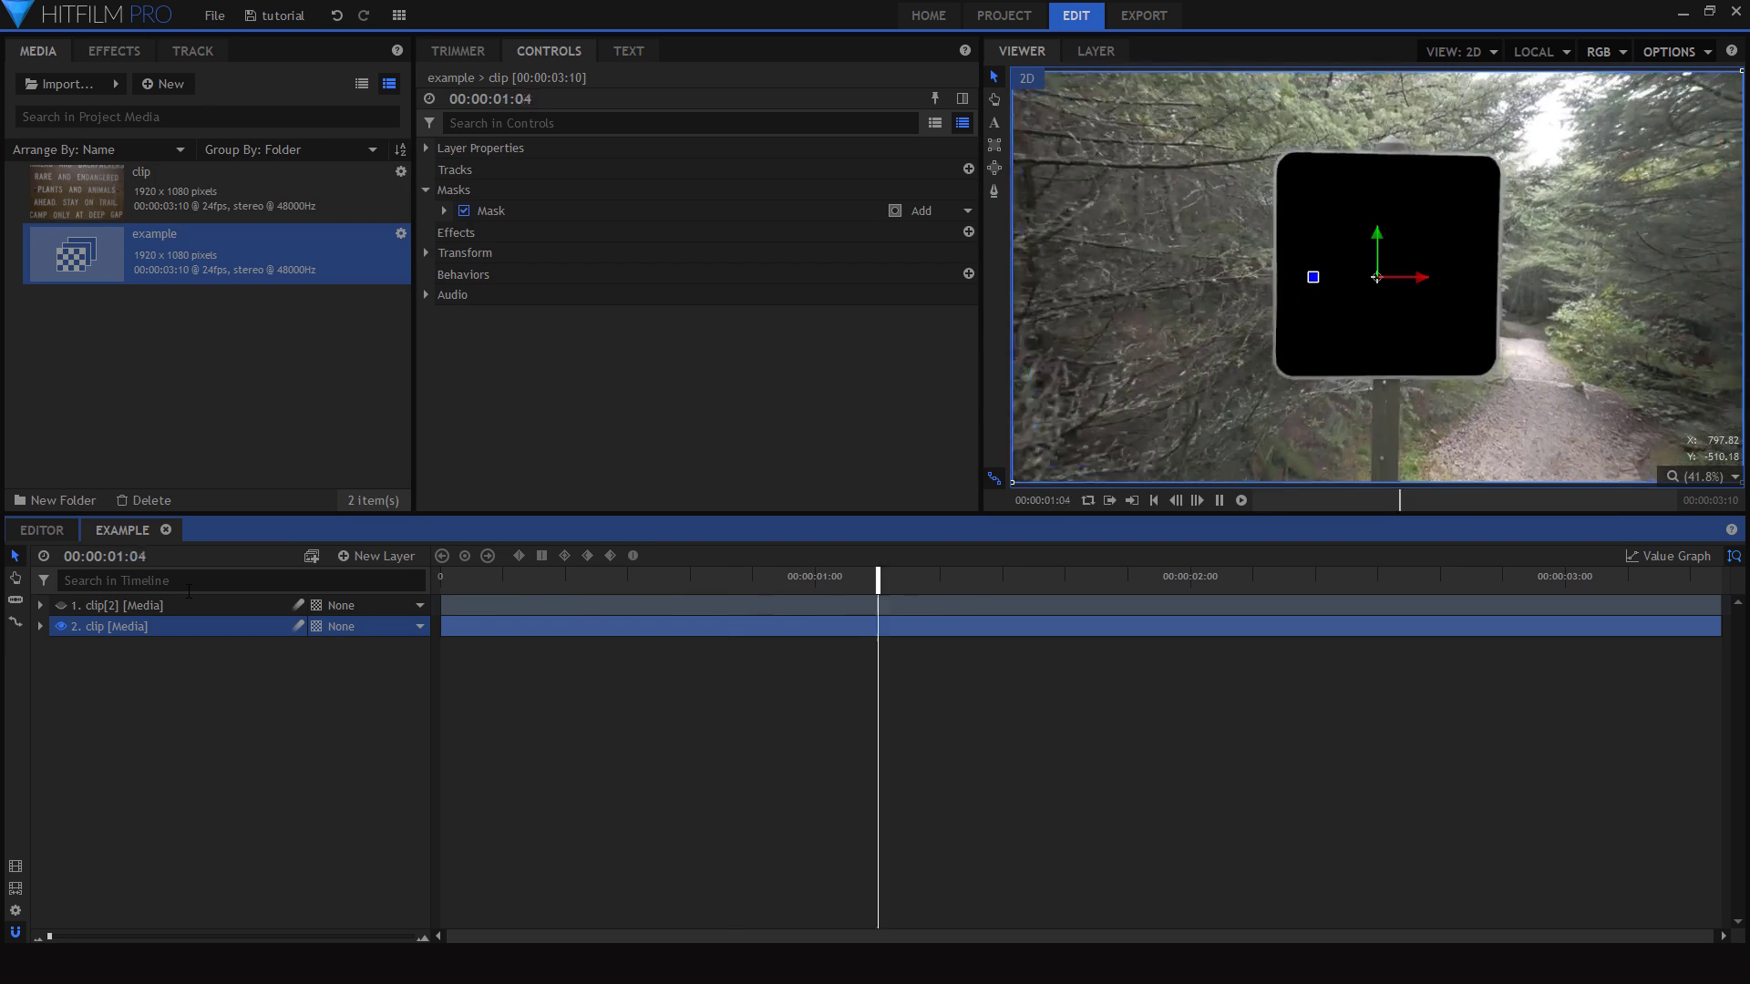
pyautogui.press('space')
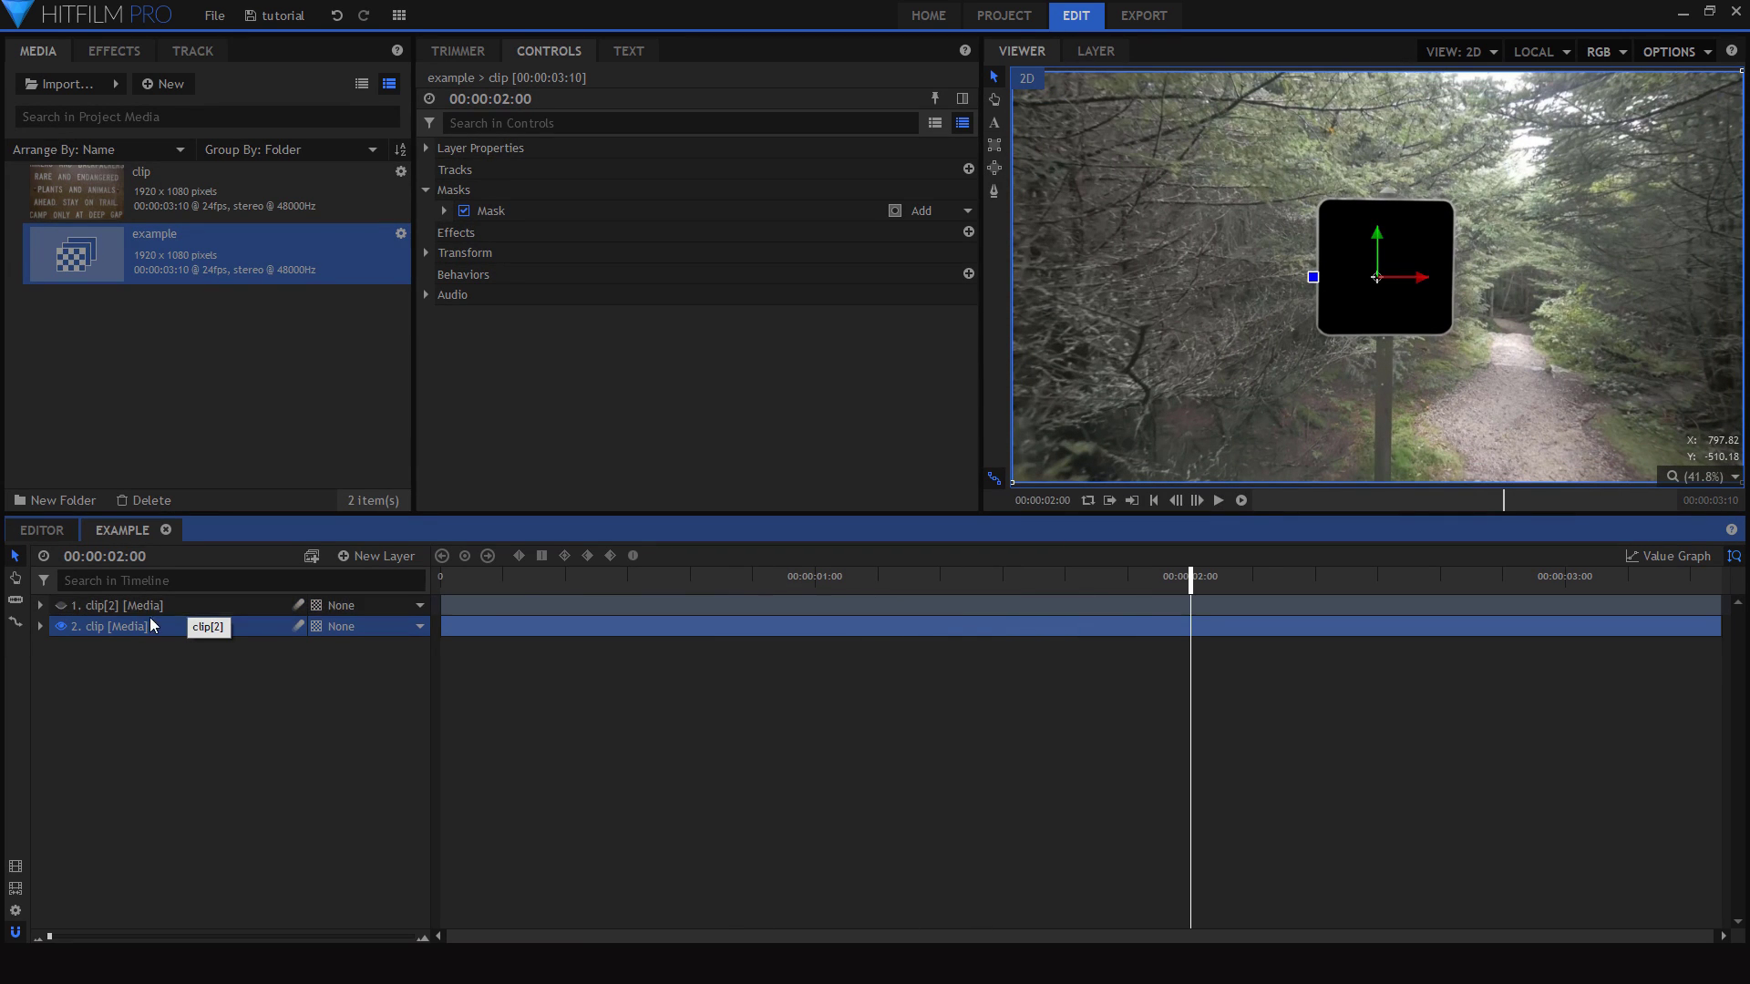
# - Show the clip[2] layer again and scrub through the combined layers up to the freeze frame
pyautogui.click(61, 605)
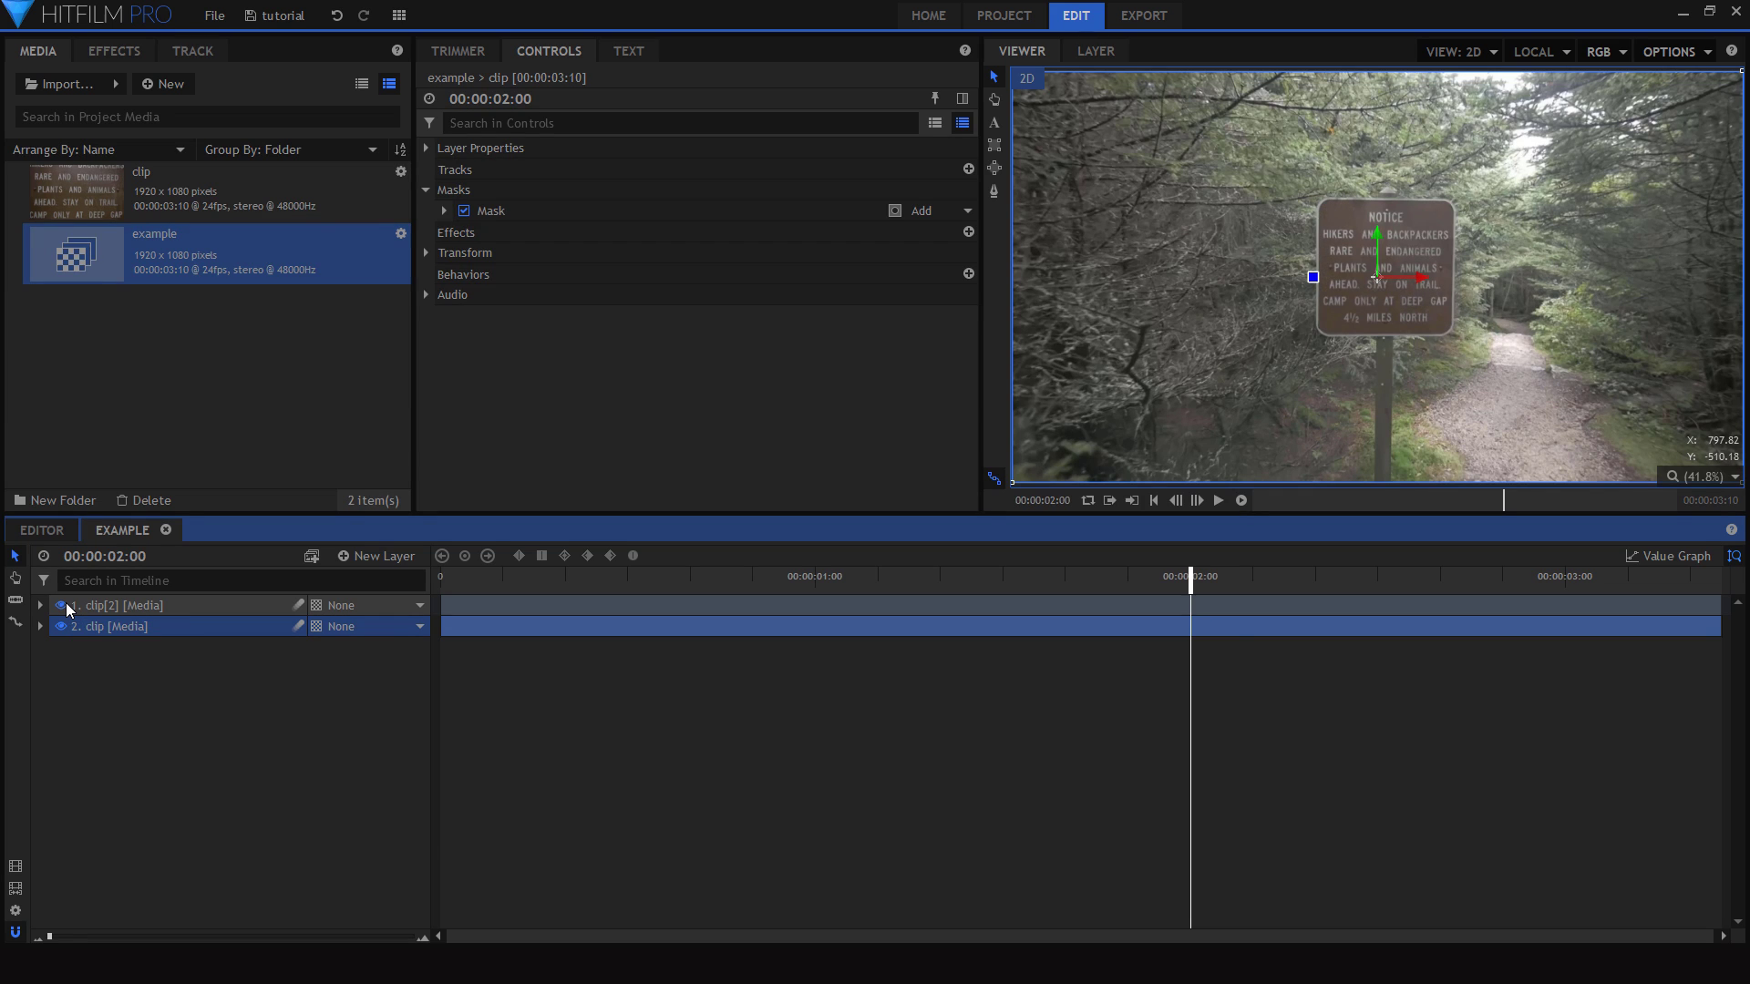
pyautogui.click(250, 563)
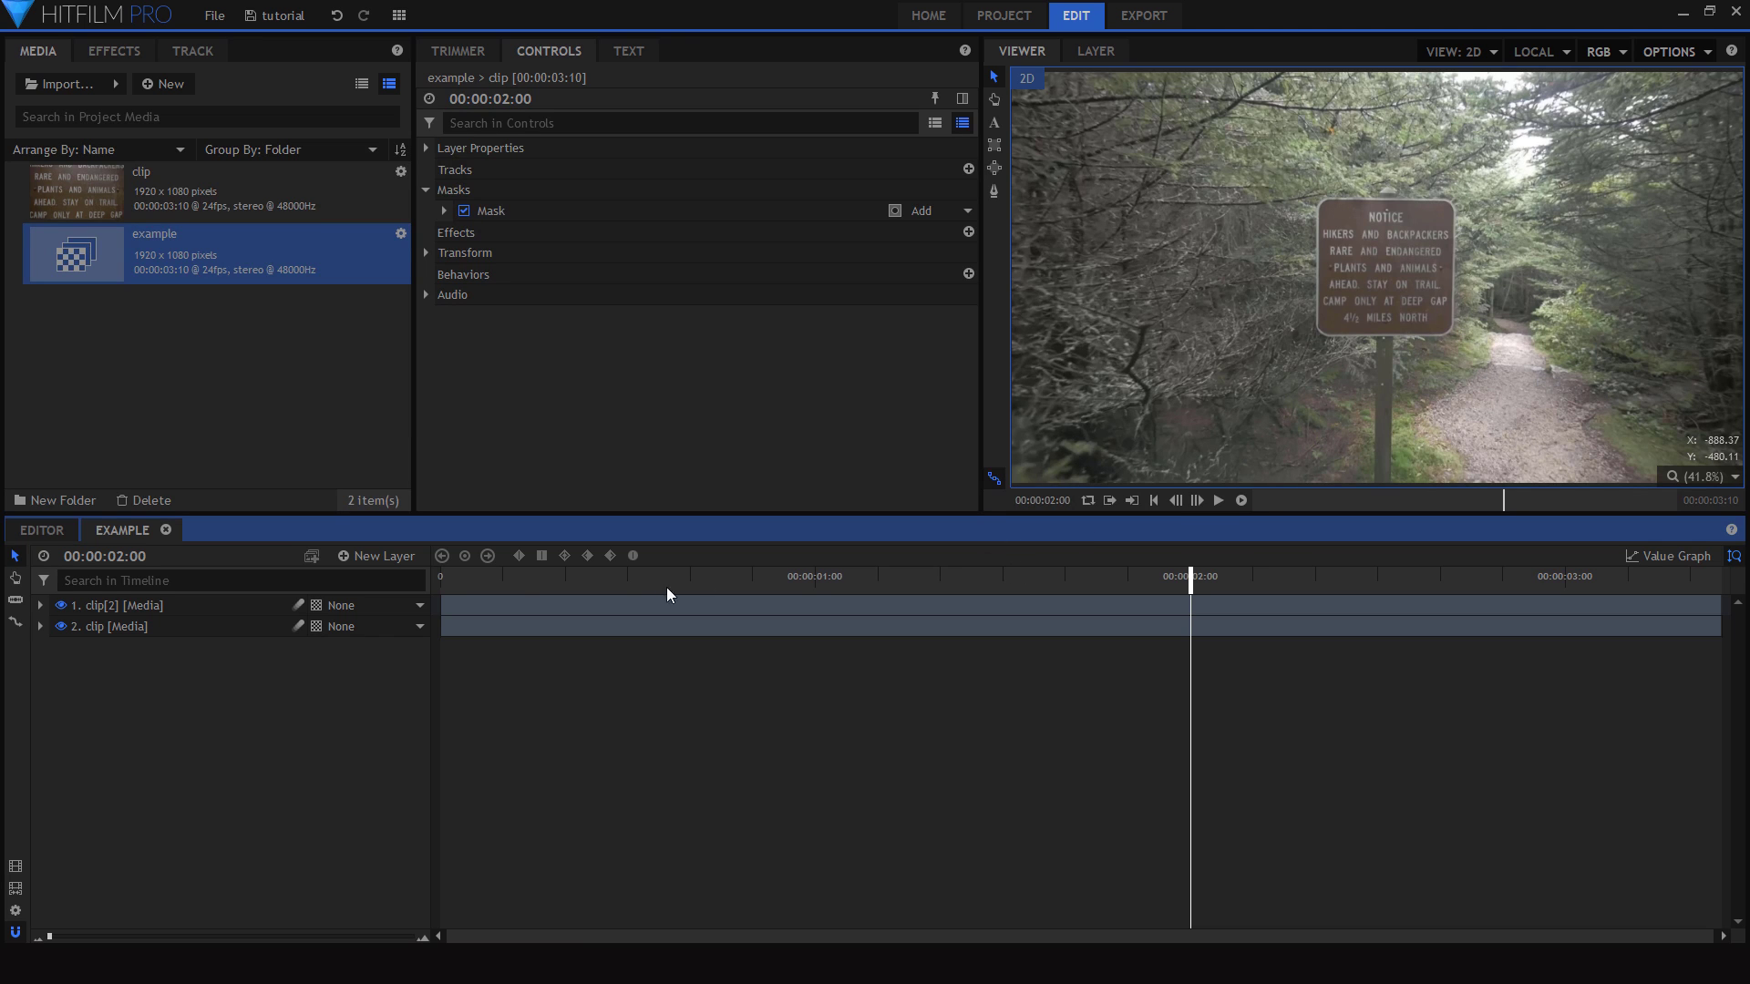
pyautogui.moveTo(516, 576); pyautogui.dragTo(628, 576)
pyautogui.moveTo(907, 573); pyautogui.dragTo(1182, 590)
# - Trim the end of the clip[2] layer to 00:00:02:00
pyautogui.click(1700, 608)
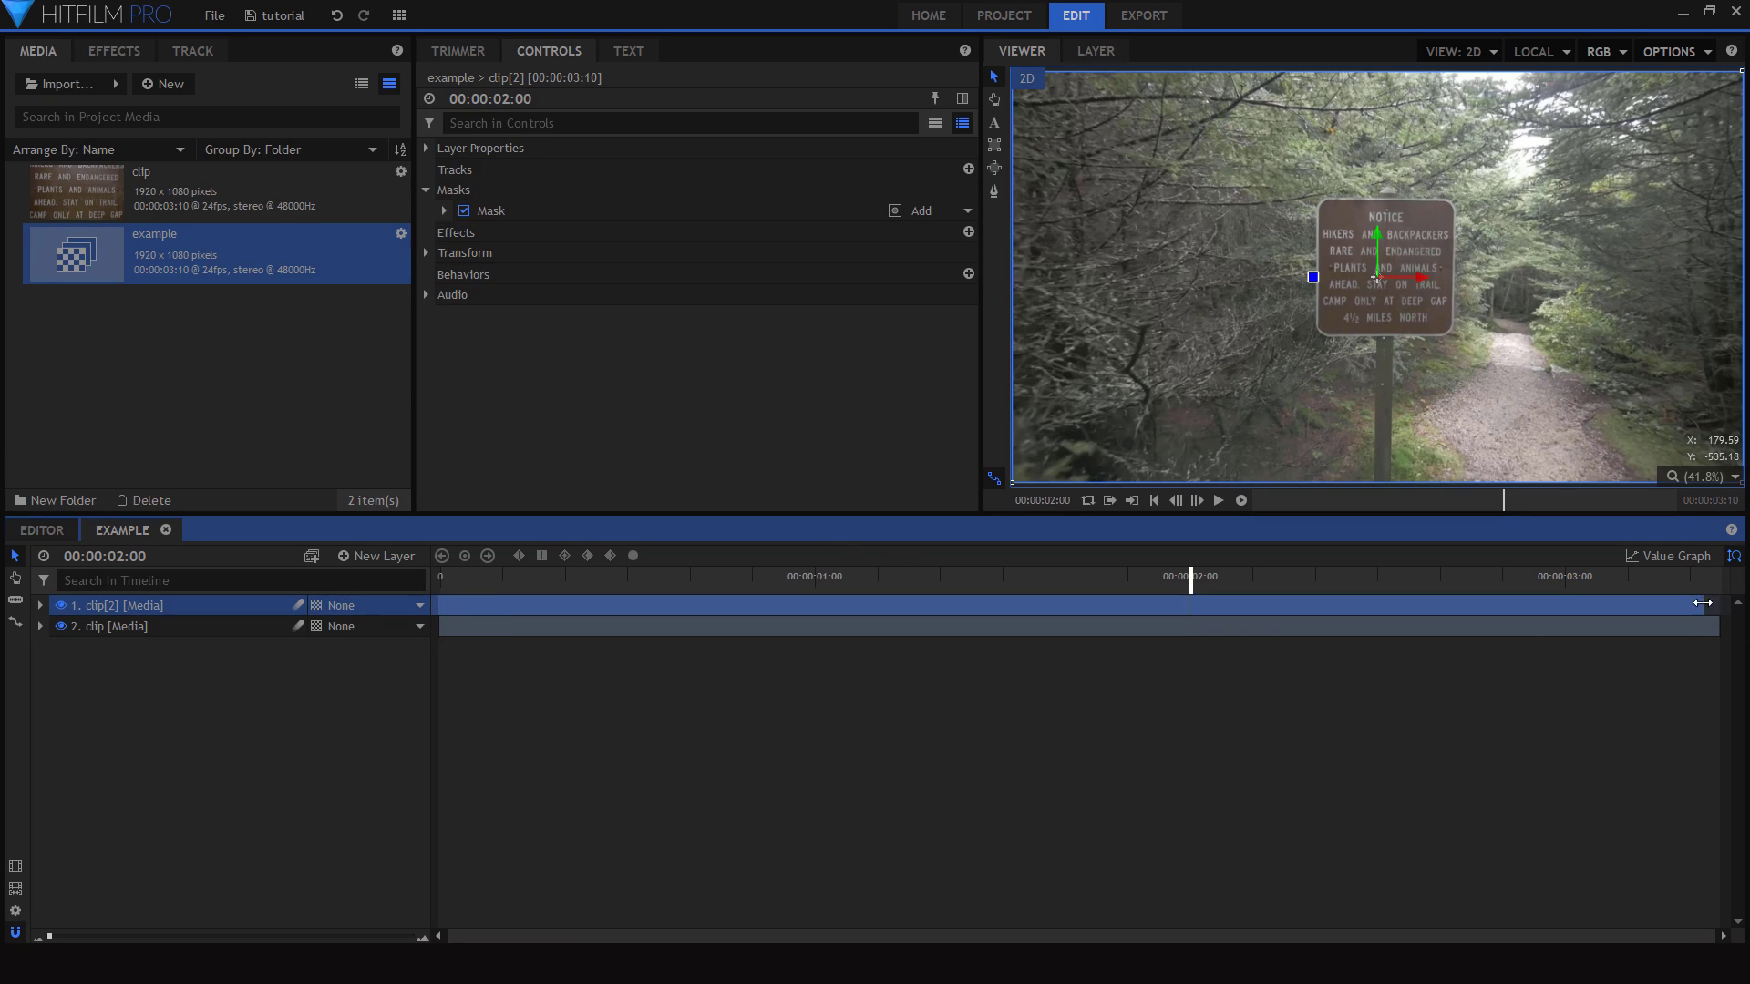
pyautogui.moveTo(1714, 604); pyautogui.dragTo(1190, 599)
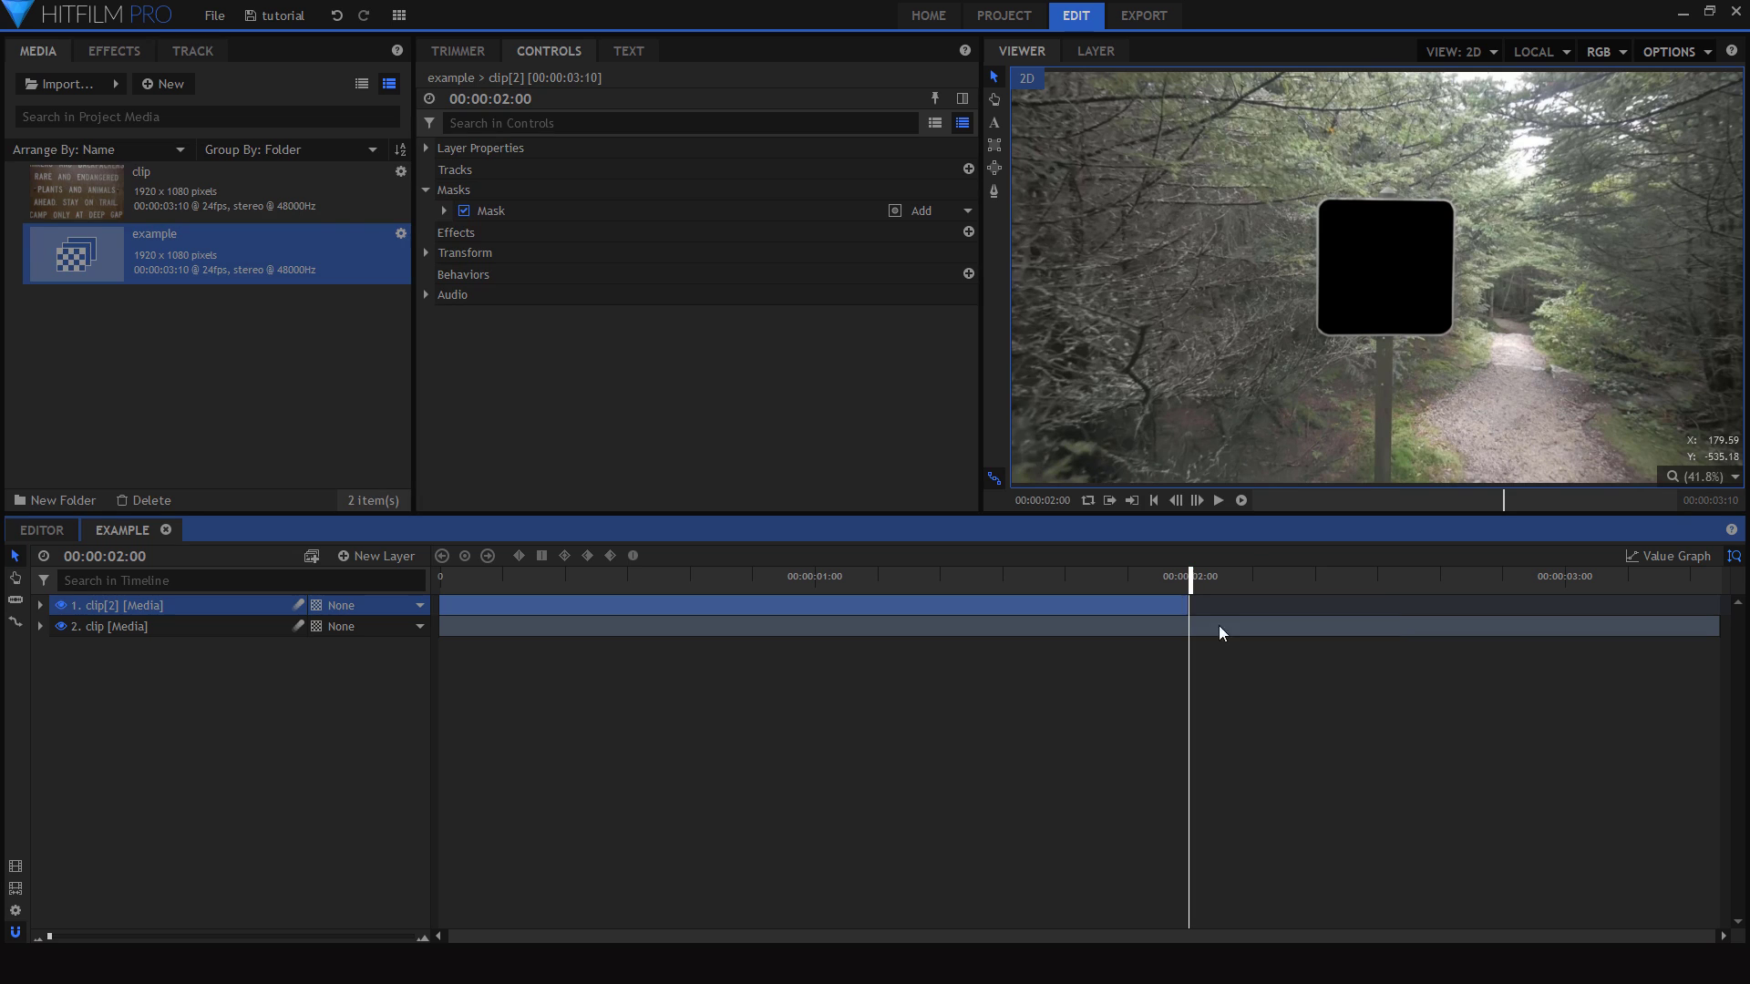
pyautogui.click(1297, 701)
# - Slice the original clip at 00:00:02:00 and delete the mask from its second part
pyautogui.press('c')
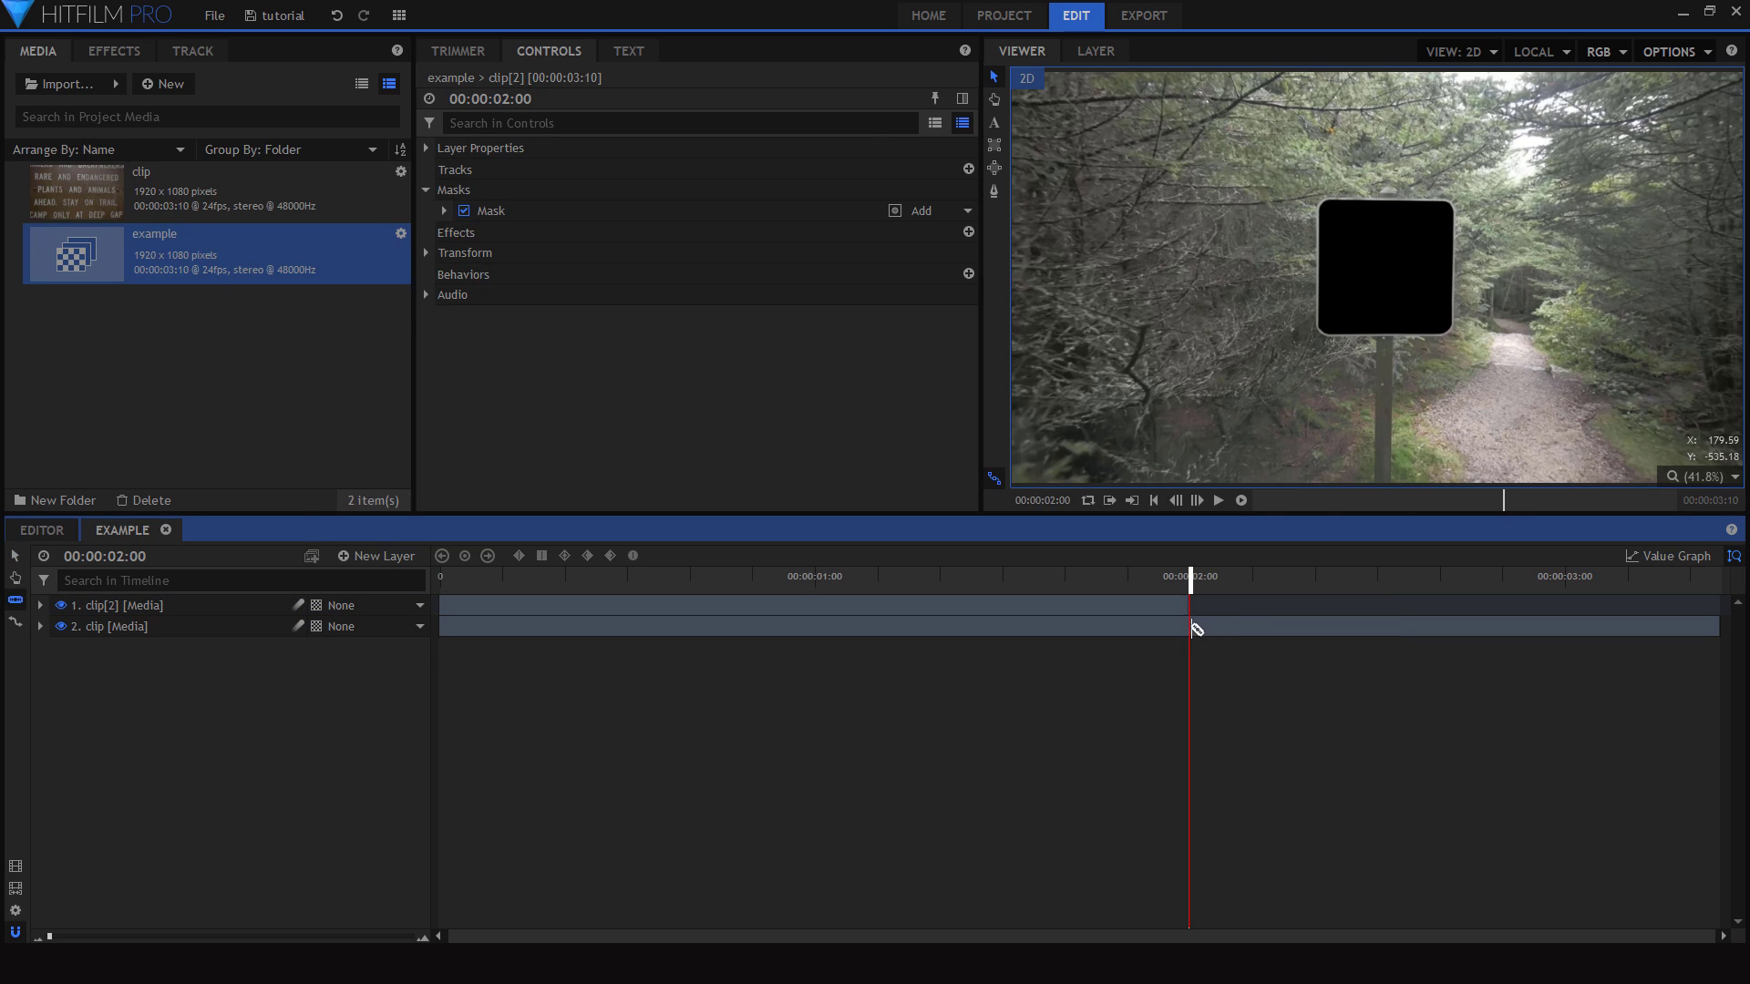
pyautogui.click(1191, 627)
pyautogui.press('v')
pyautogui.click(428, 190)
pyautogui.click(506, 211)
pyautogui.press('Delete')
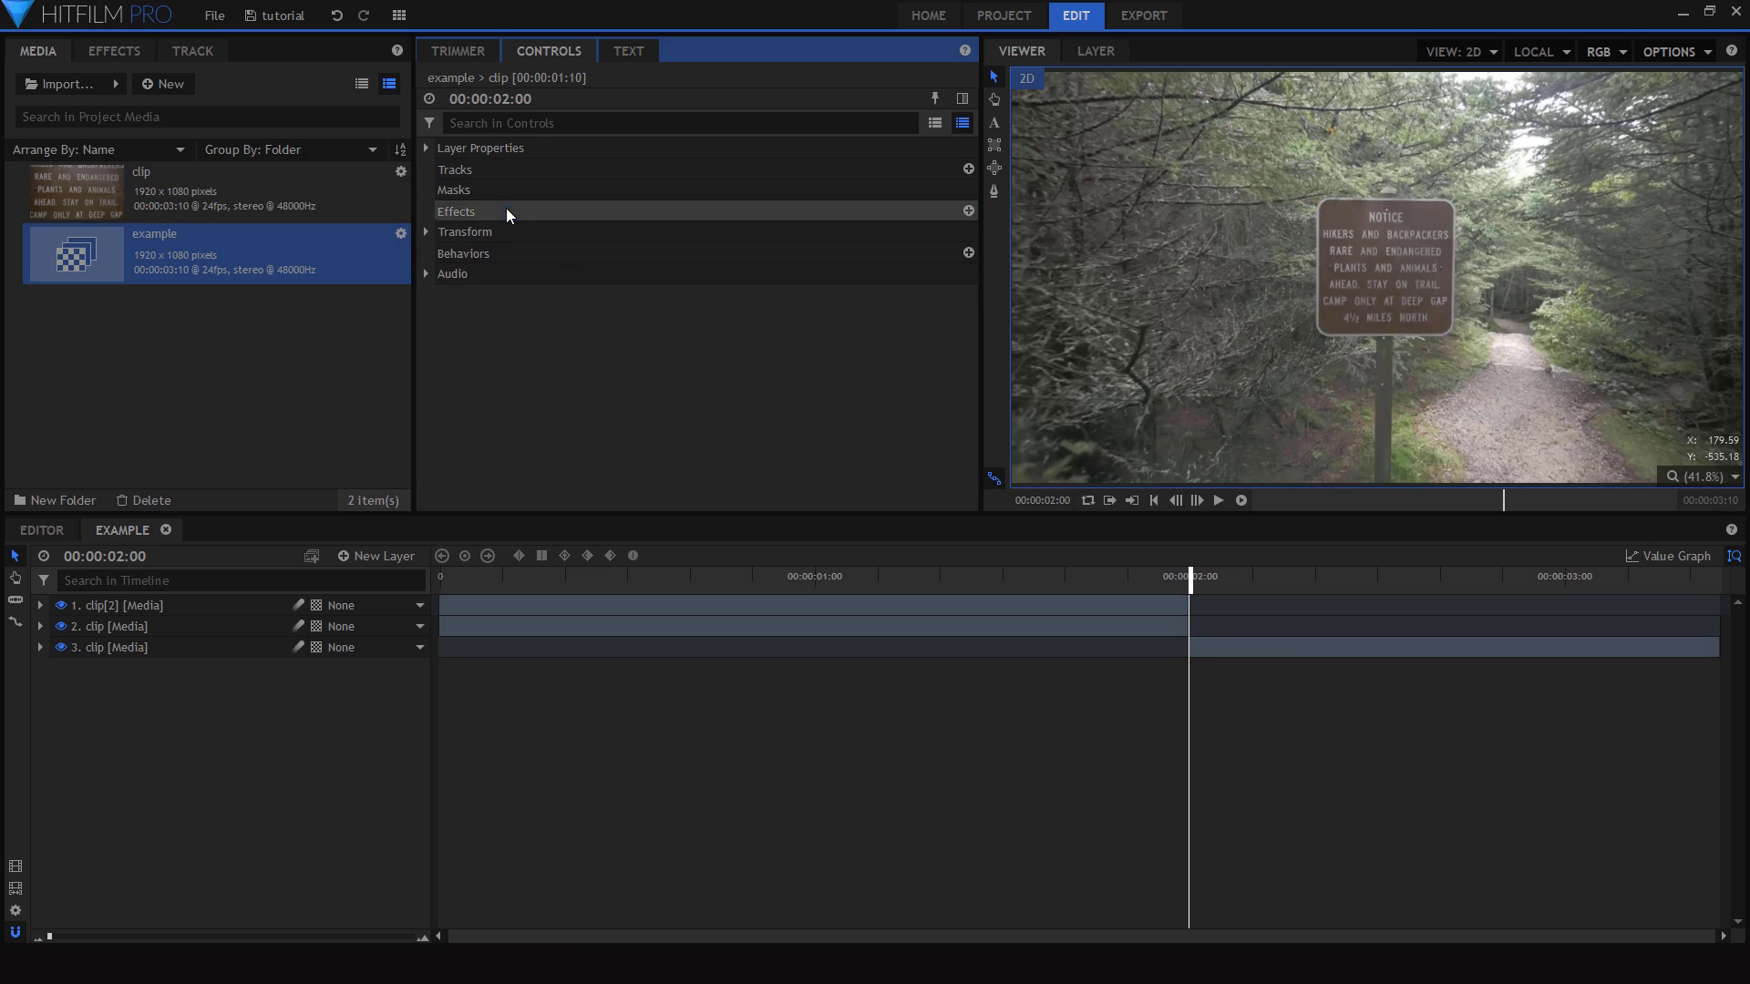
# - Scrub through the composite to examine the transition between the masked part and the unmasked part
pyautogui.click(827, 576)
pyautogui.moveTo(1071, 576); pyautogui.dragTo(1488, 582)
pyautogui.moveTo(501, 587); pyautogui.dragTo(799, 588)
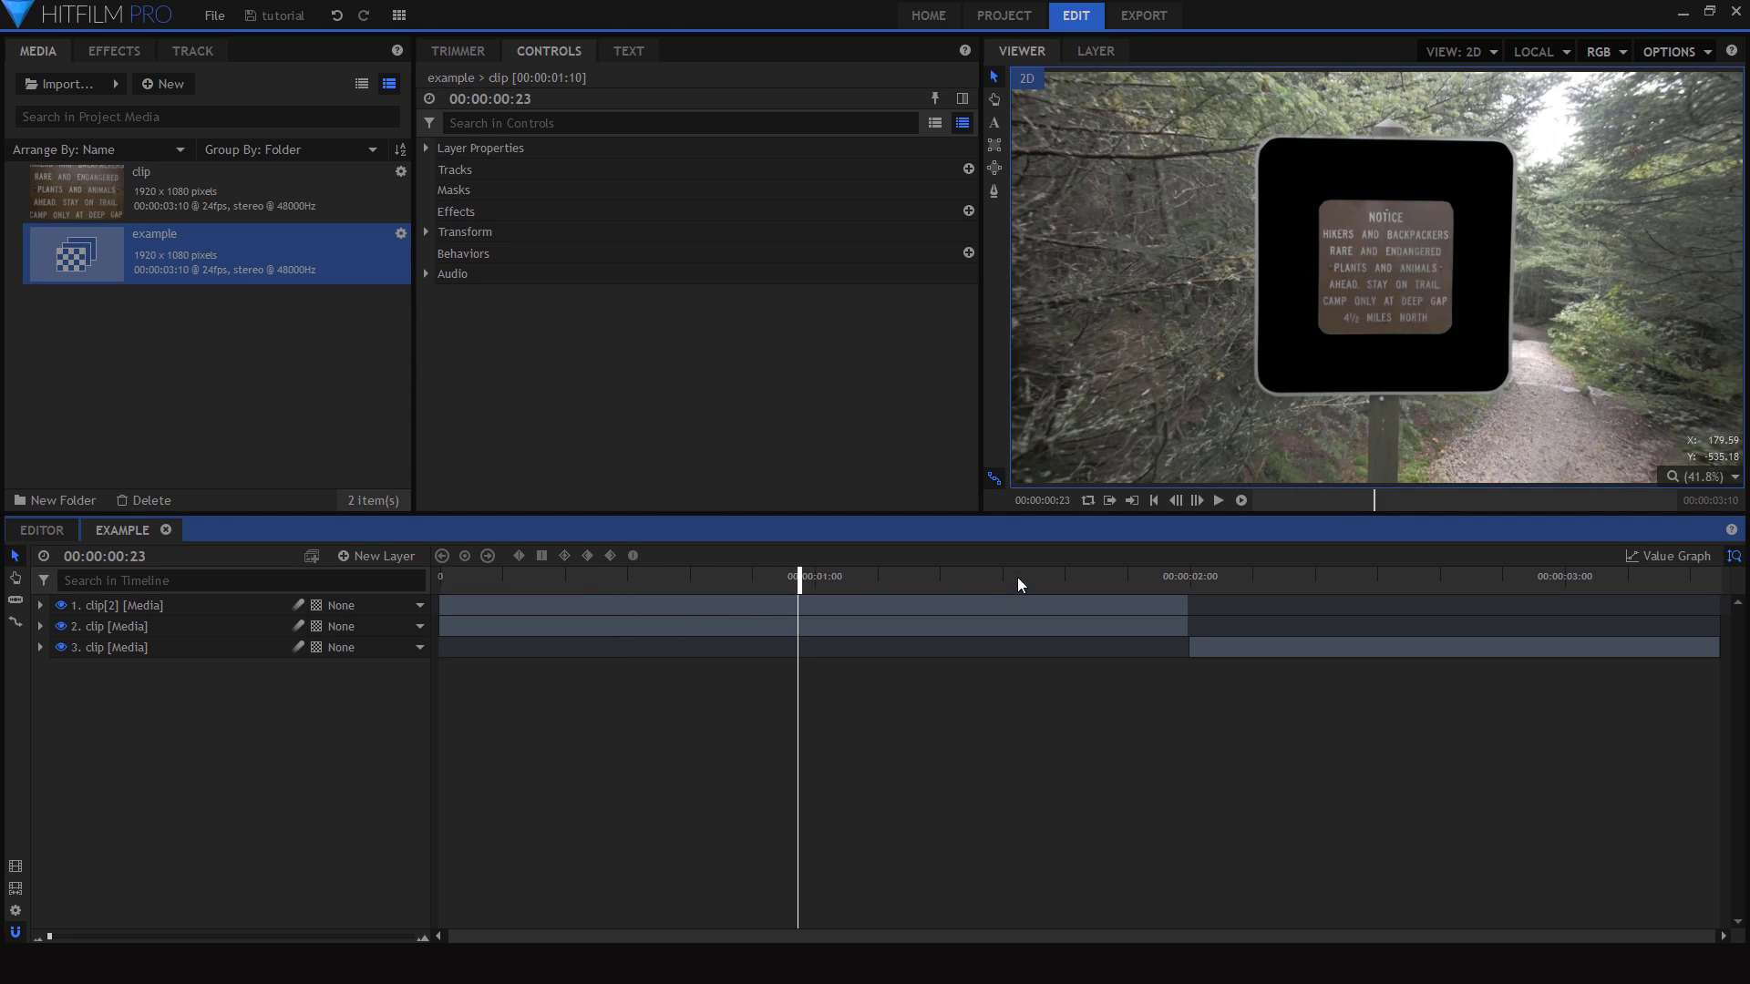
pyautogui.moveTo(543, 592); pyautogui.dragTo(709, 602)
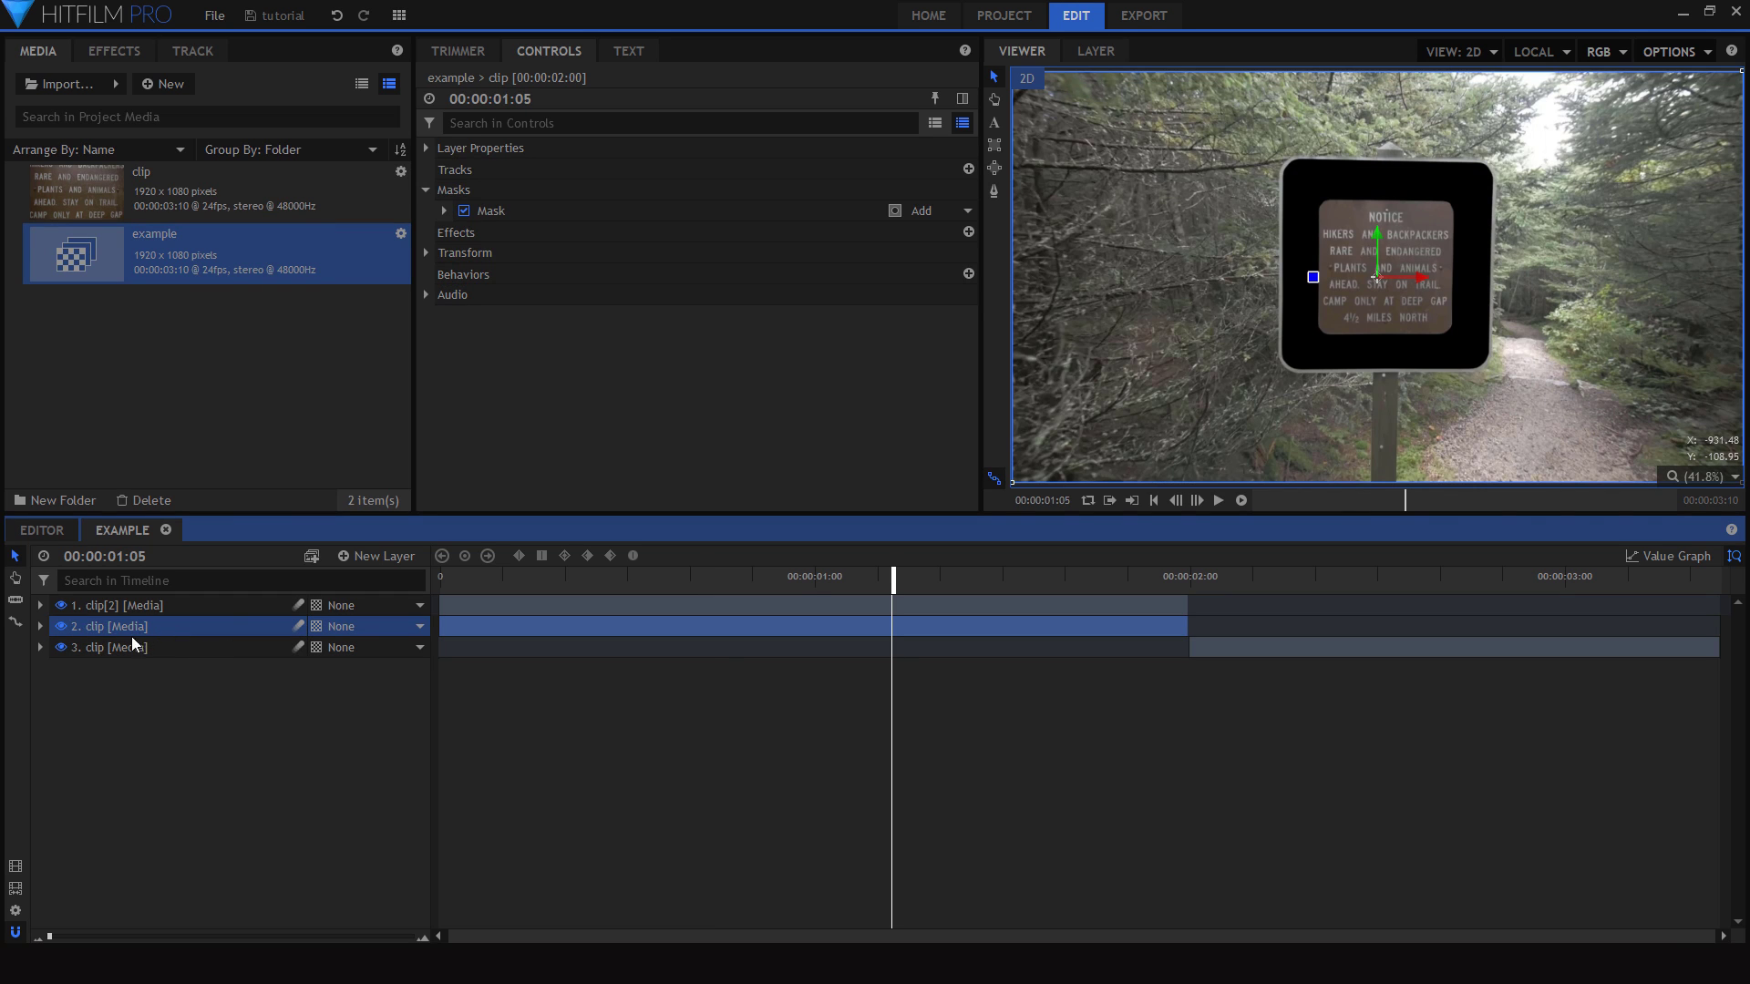
# - Hide the clip[2] layer and turn off the mask on the first part of the original clip
pyautogui.click(61, 605)
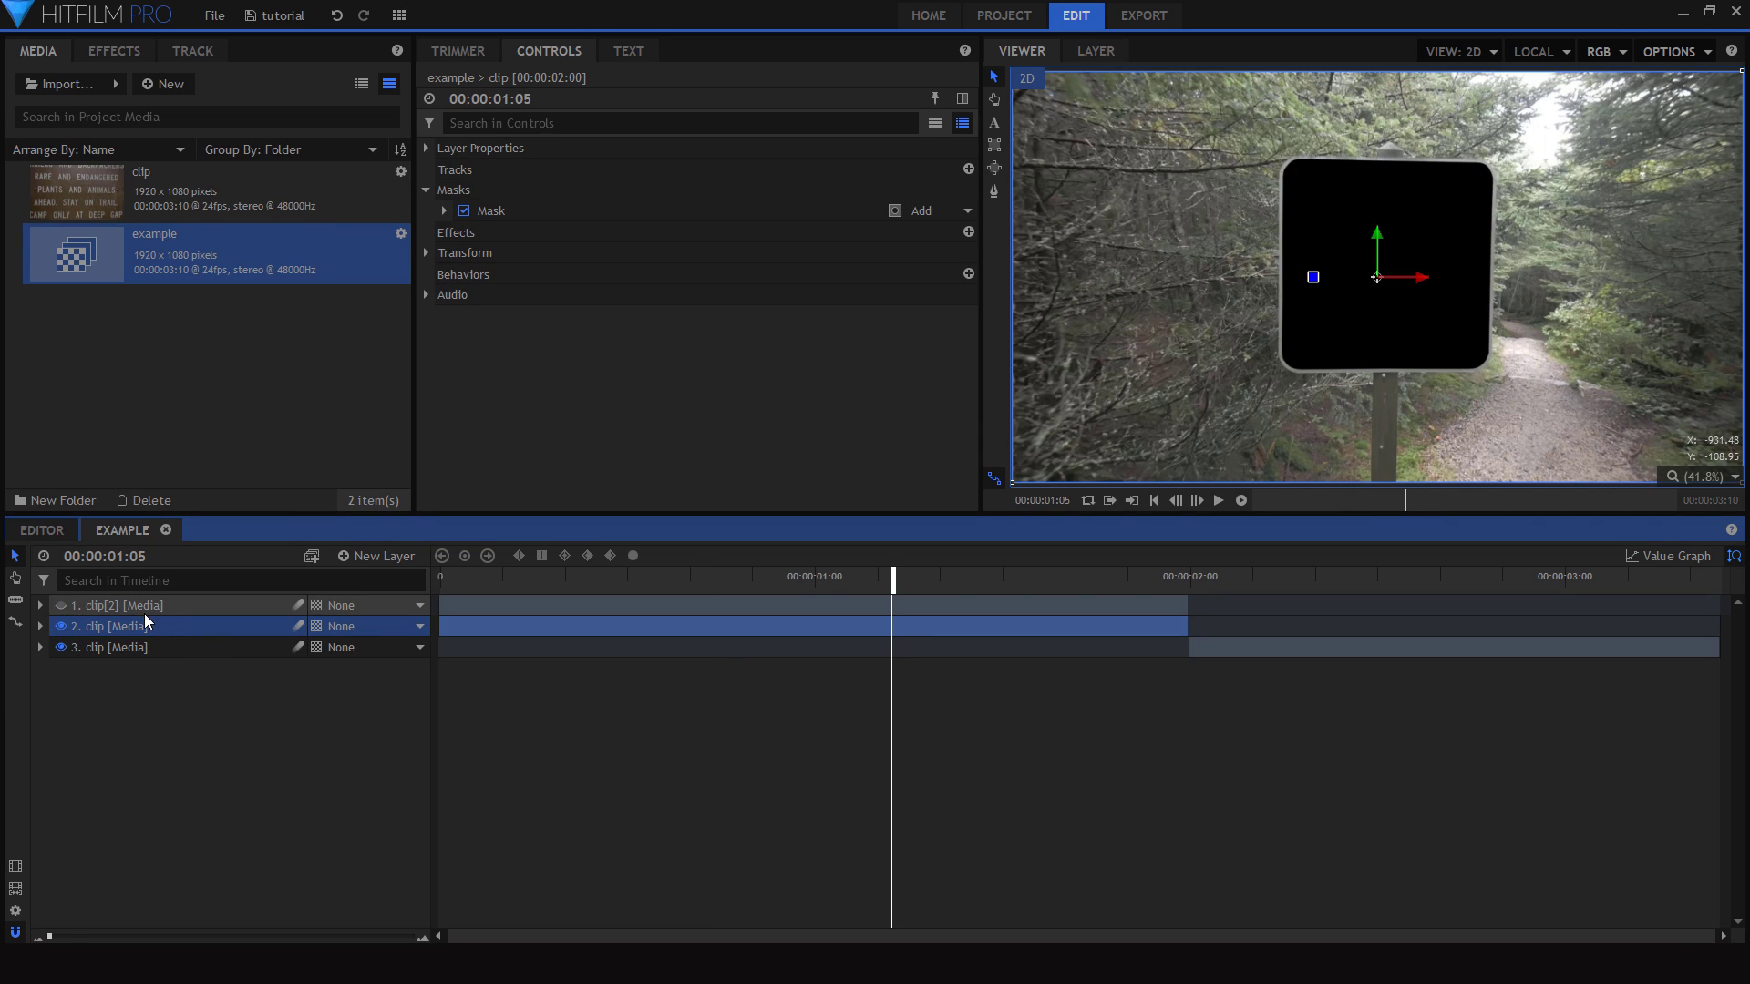
pyautogui.click(464, 210)
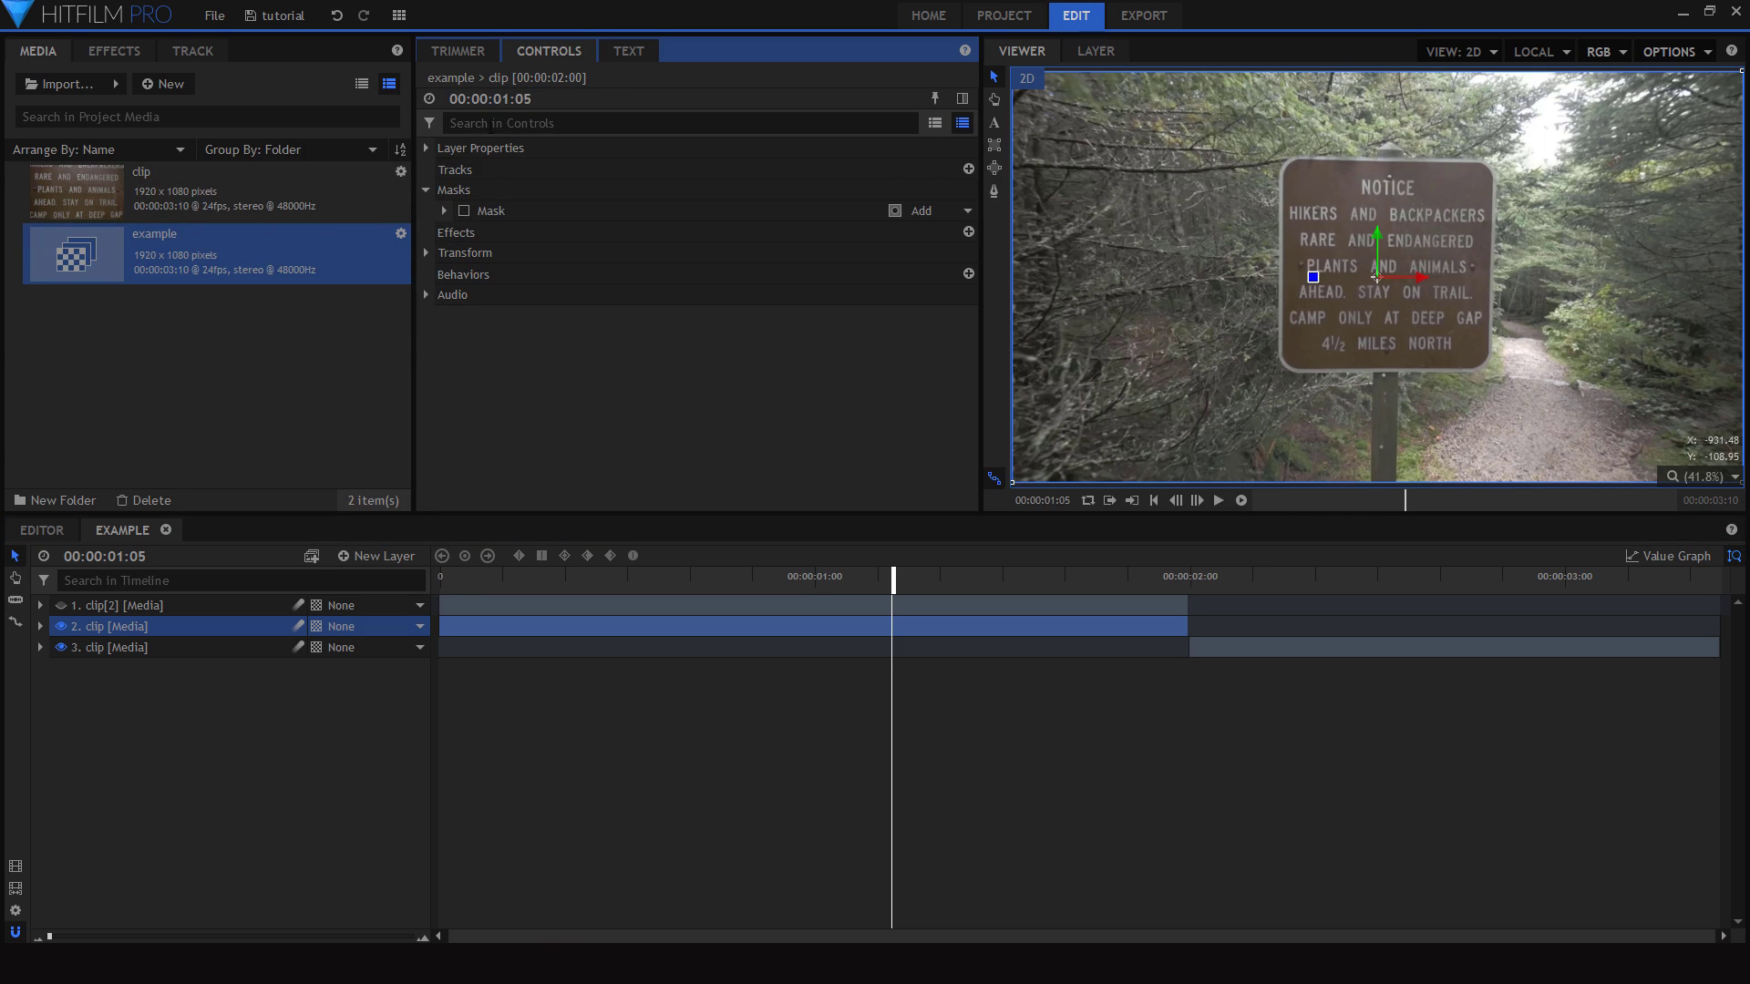
# - Add a tracker to the first part of the original clip with the type Double Points (Position/Scale/Rotation)
pyautogui.click(469, 168)
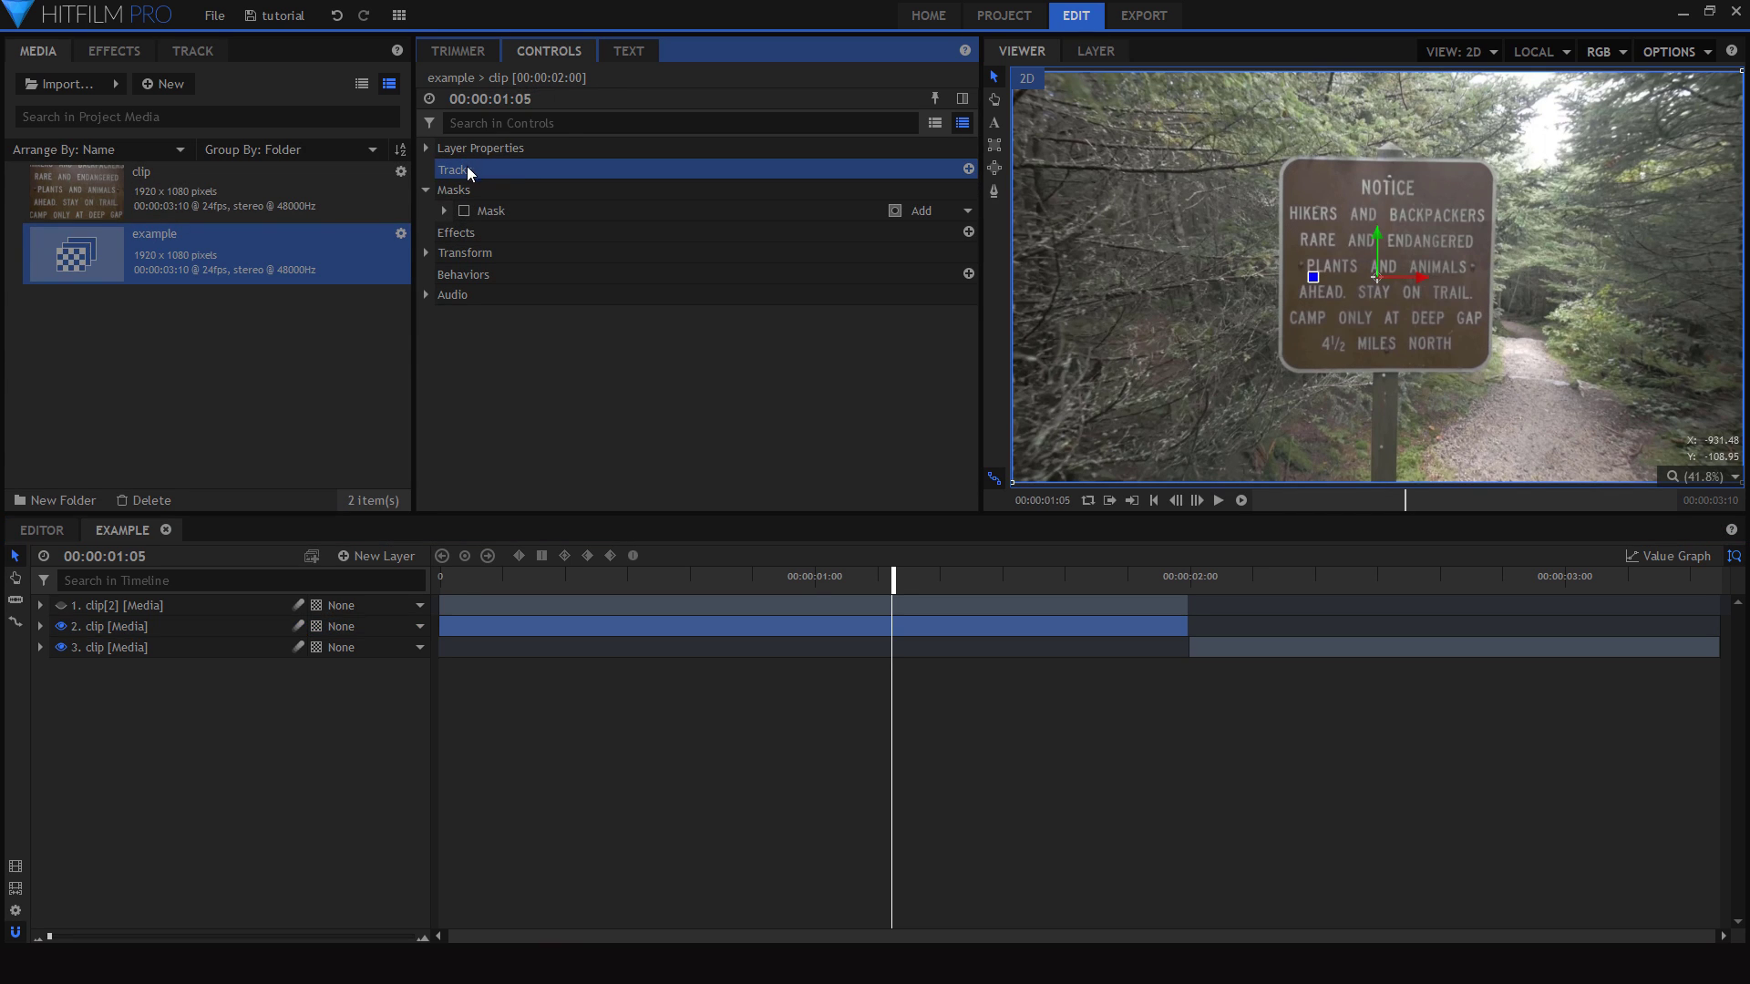
pyautogui.click(969, 169)
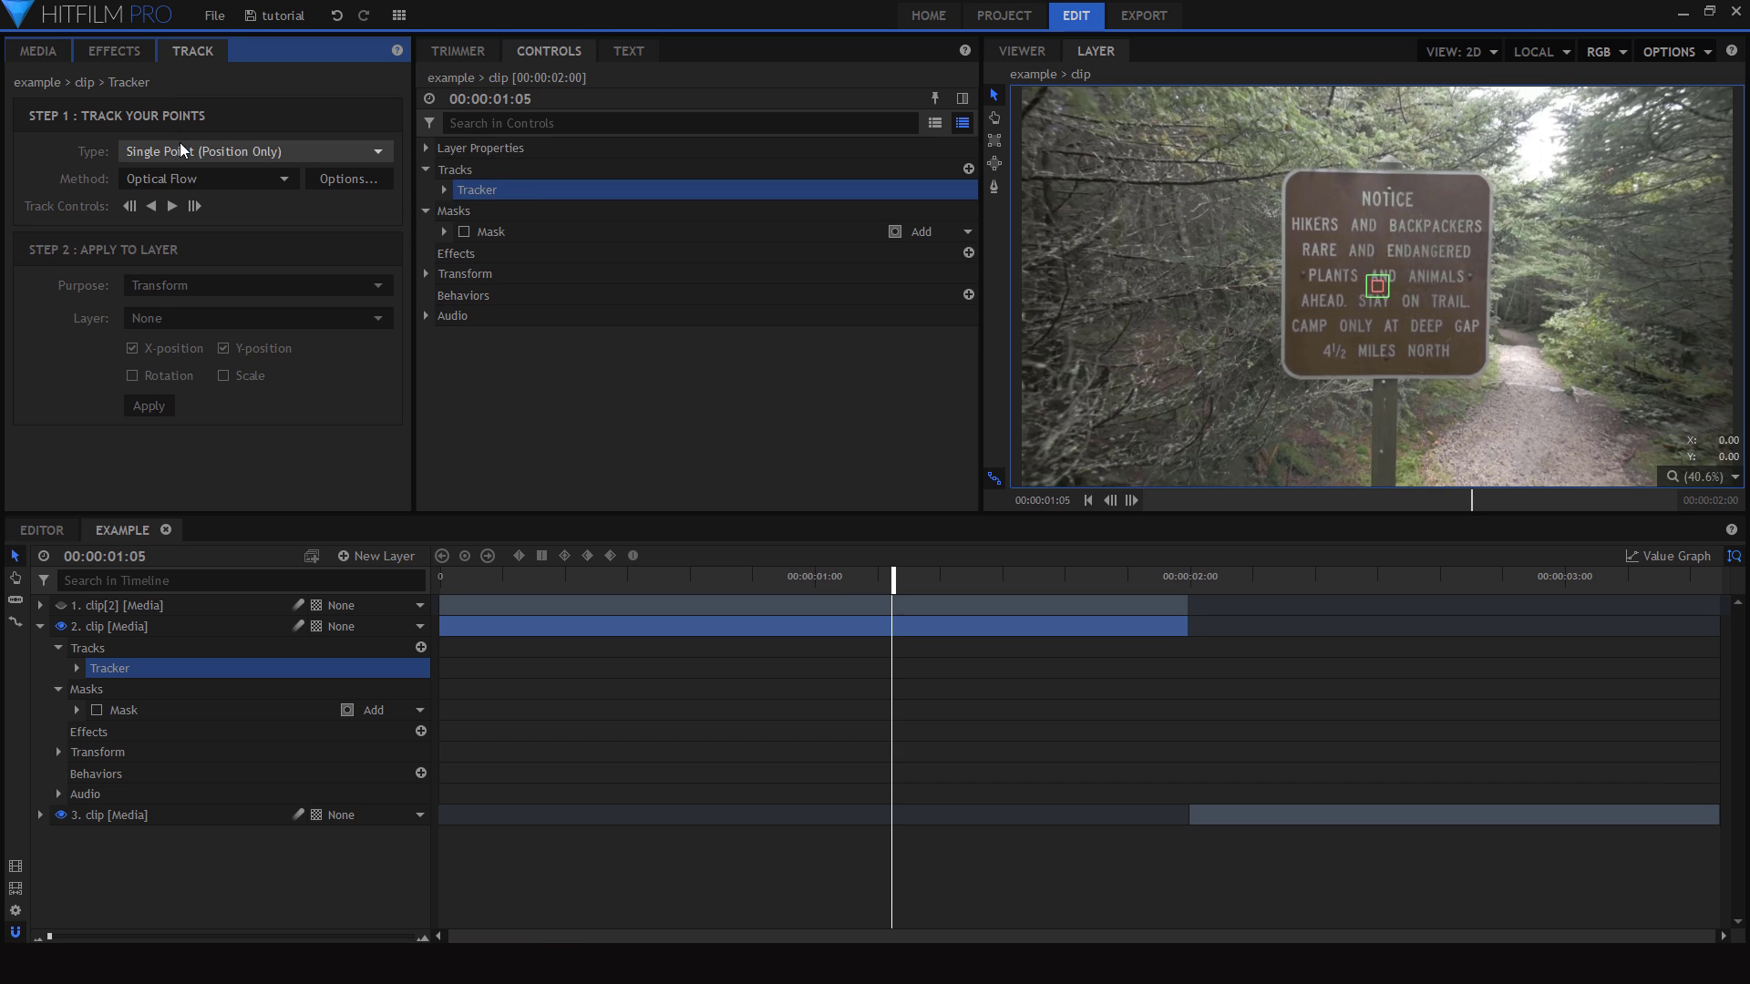
pyautogui.click(234, 153)
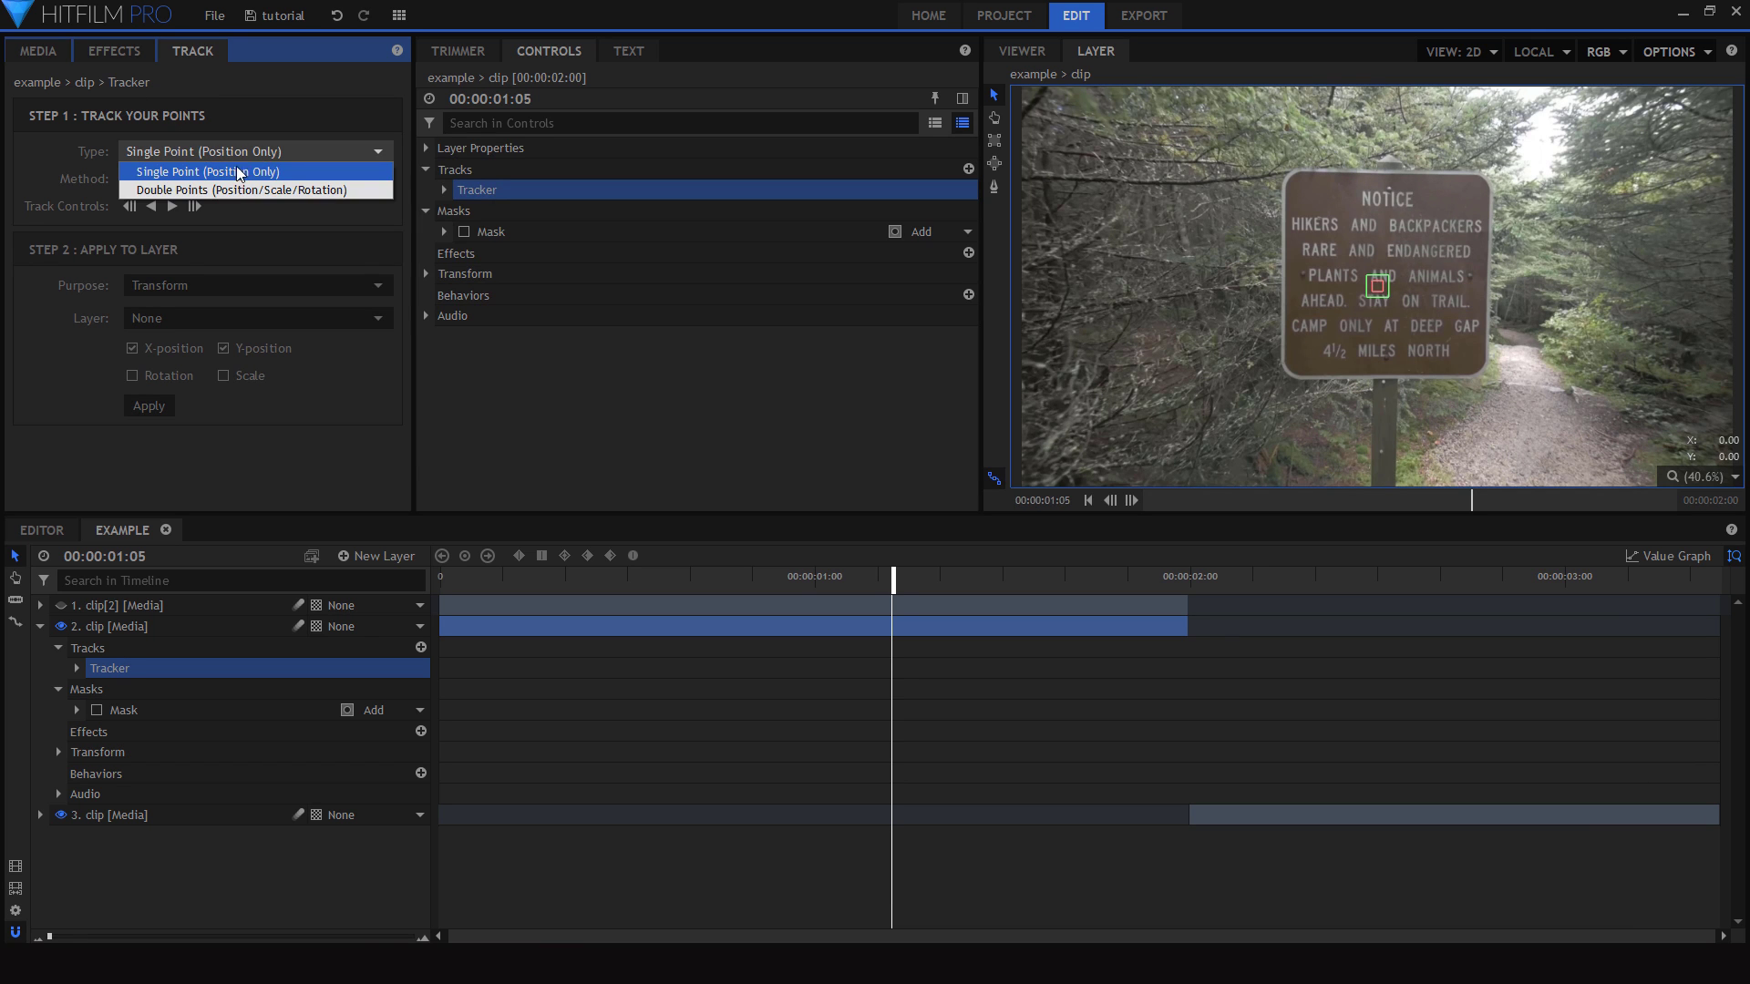
pyautogui.click(241, 192)
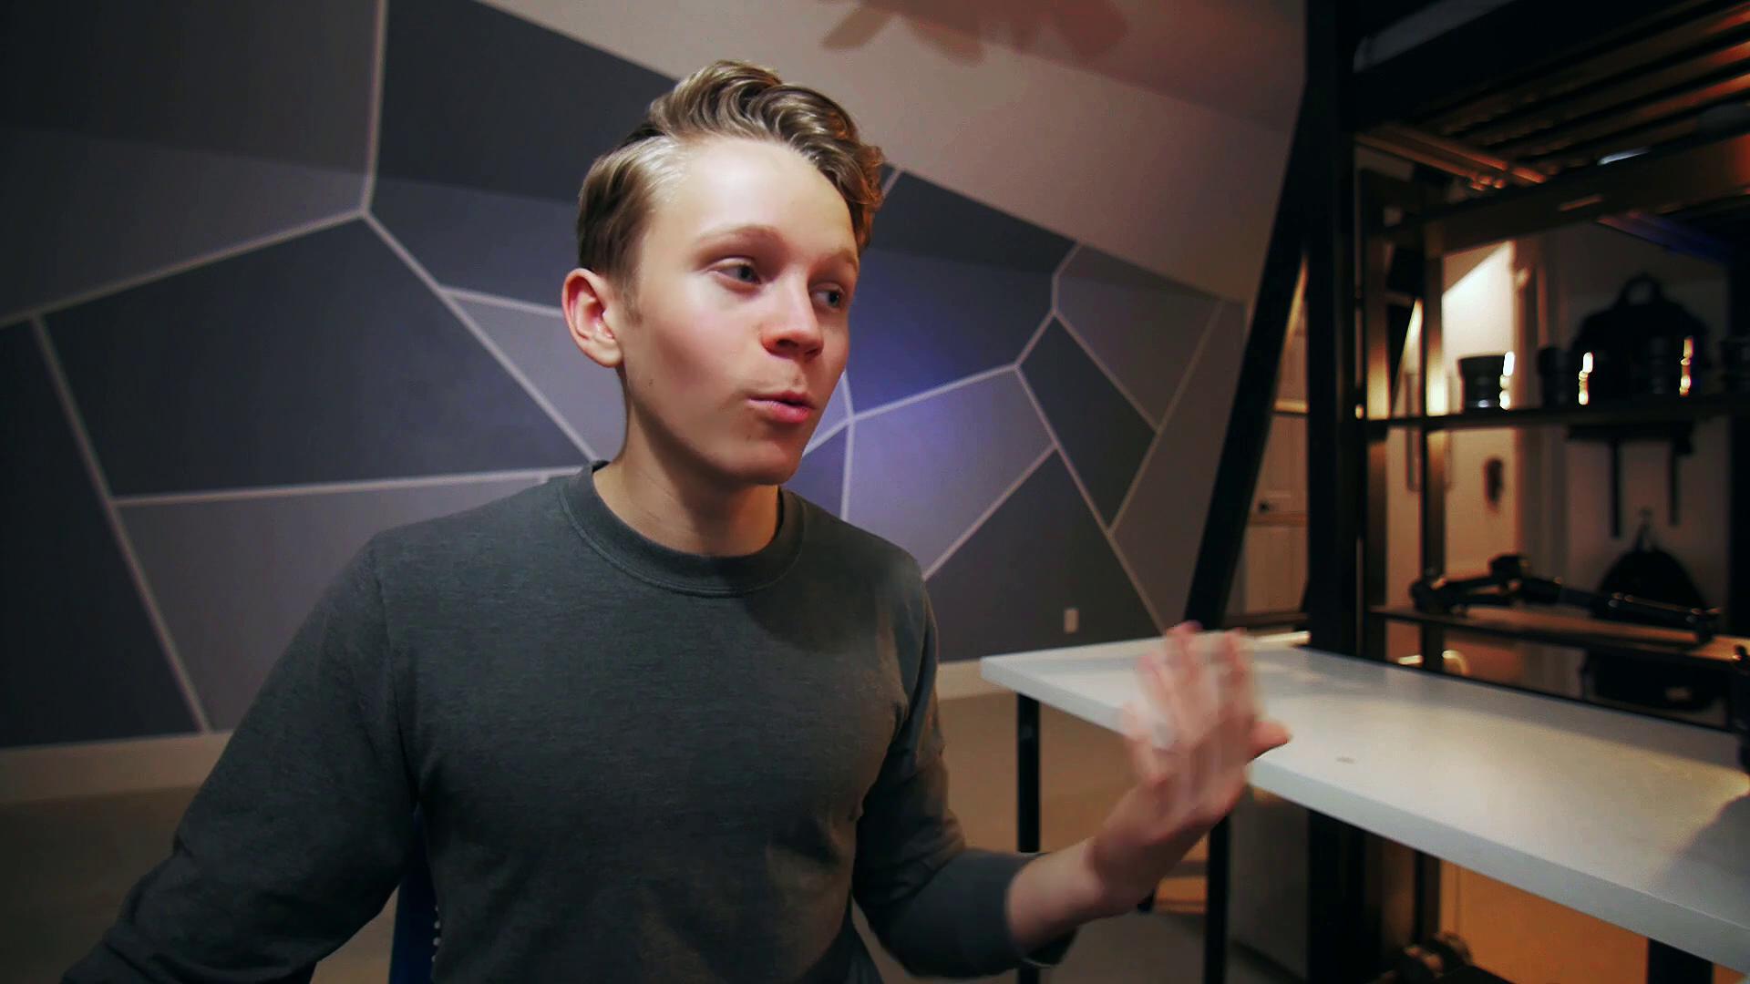
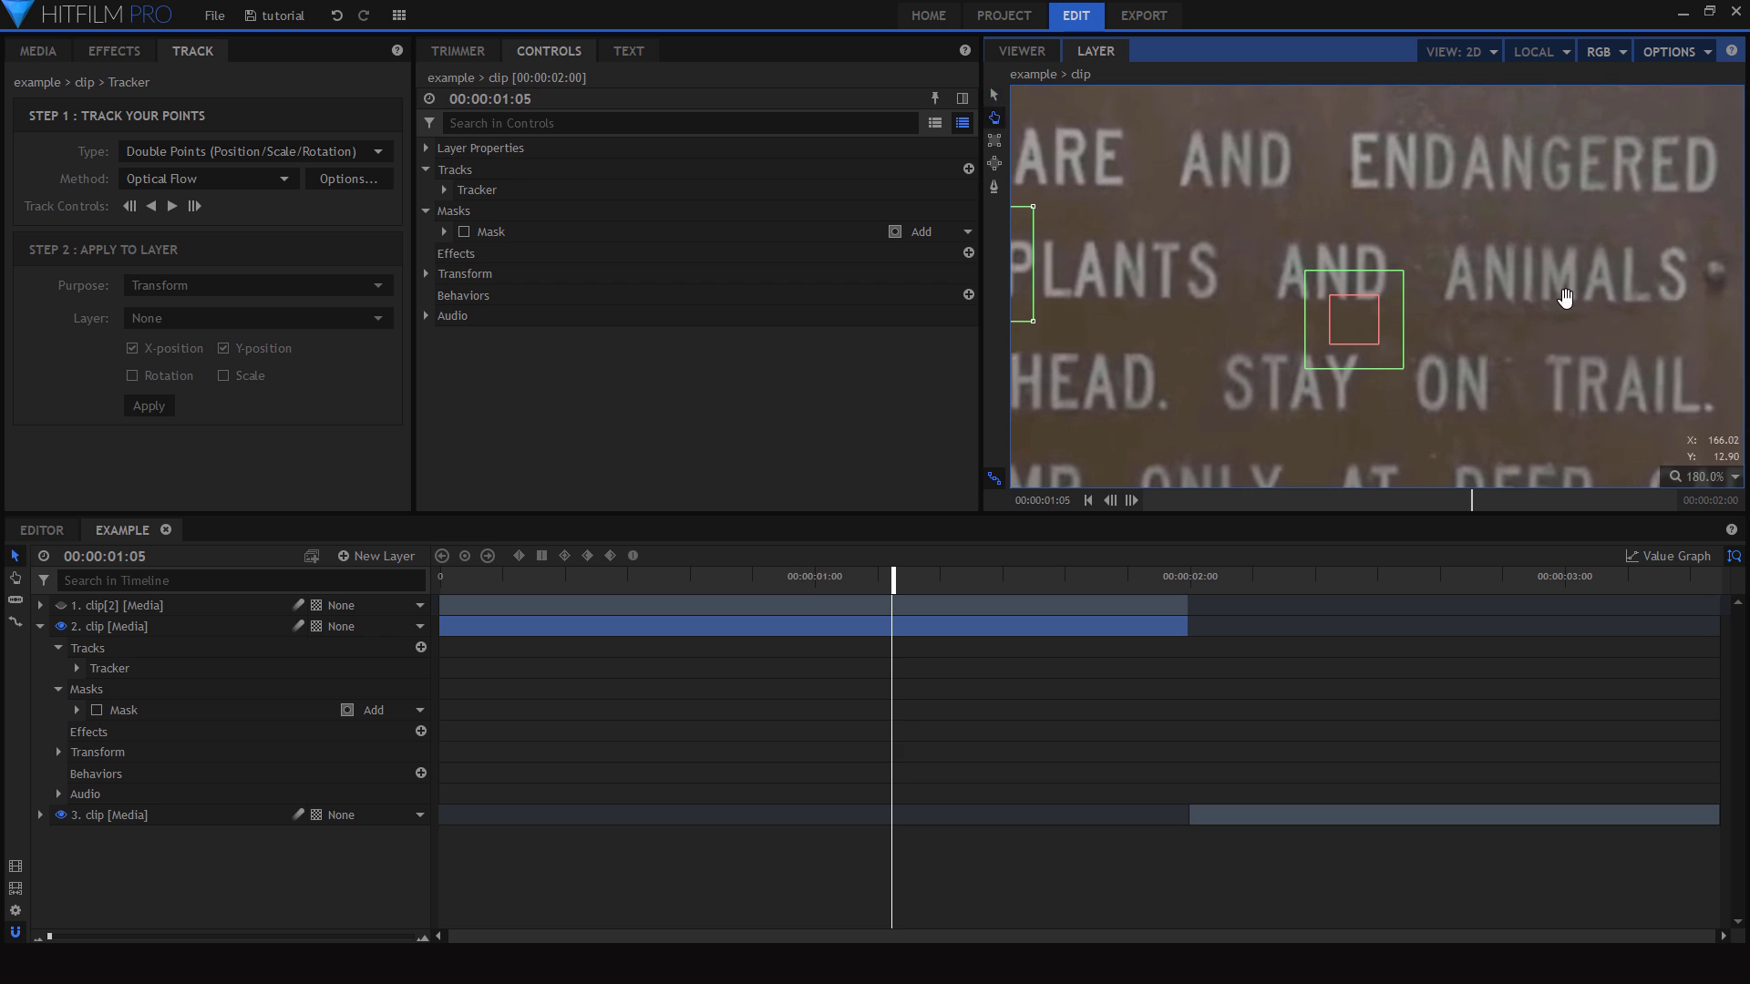
# - Place the second track point on the bolt beside ANIMALS and track both points forward to 00:00:01:15
pyautogui.moveTo(1214, 339); pyautogui.dragTo(1511, 333)
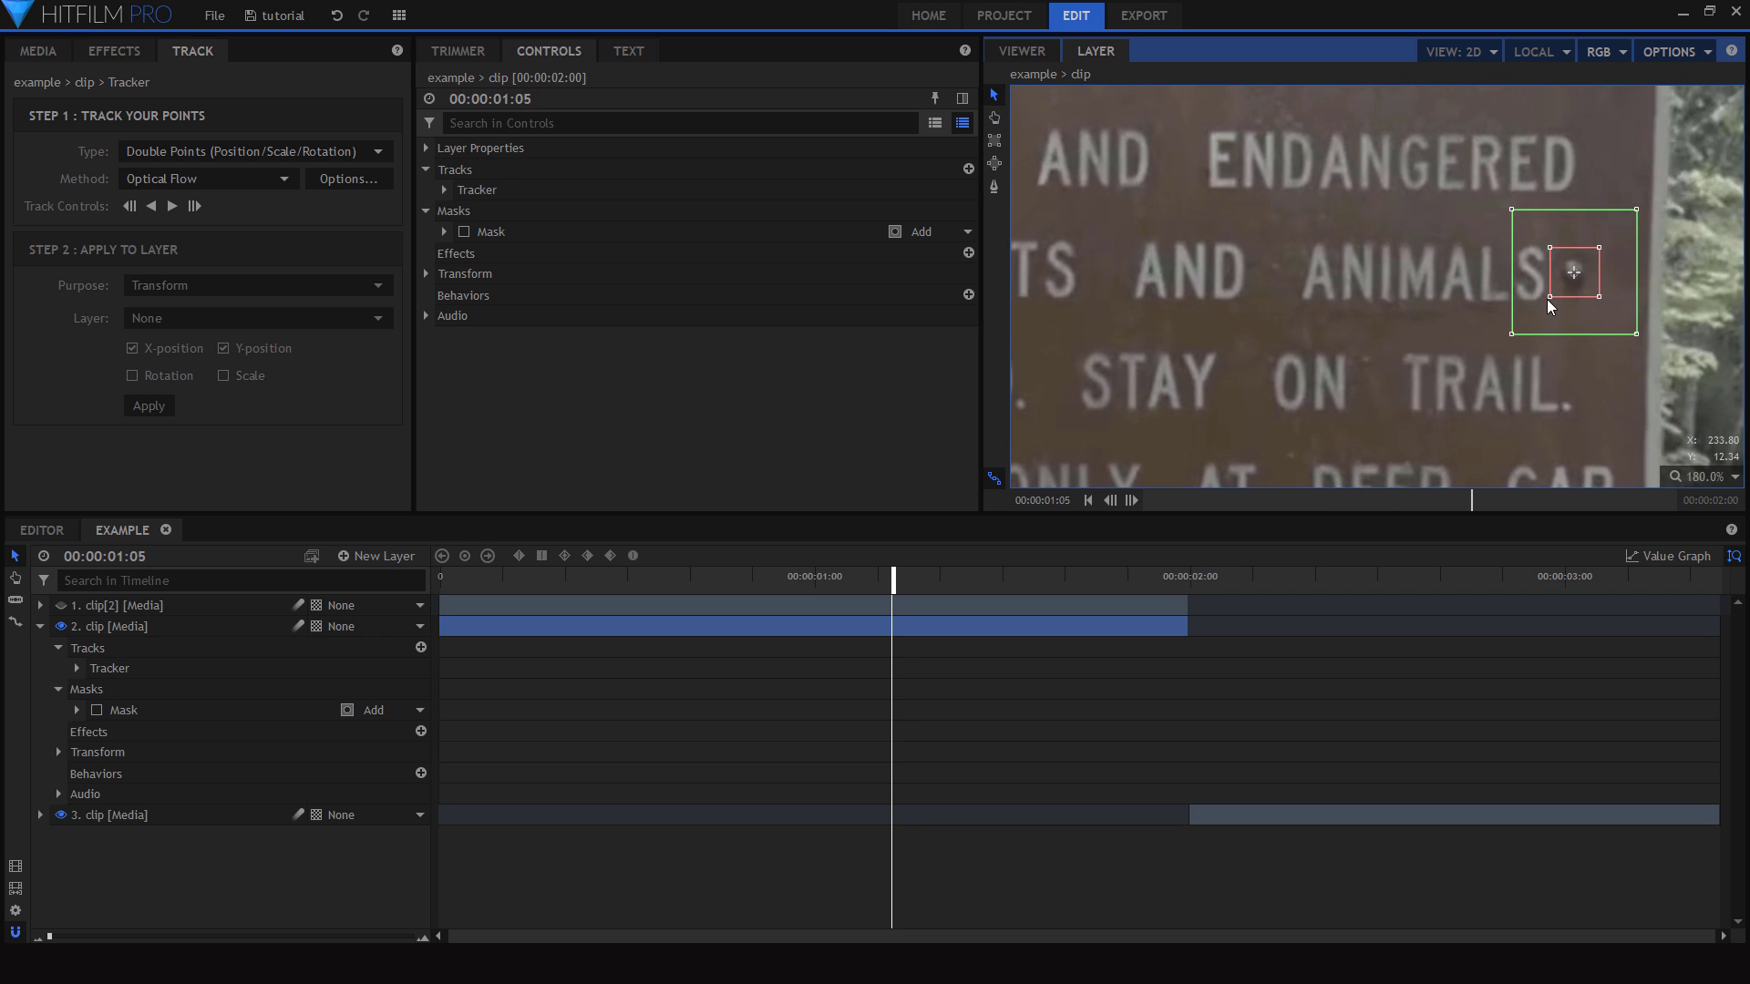
pyautogui.click(195, 206)
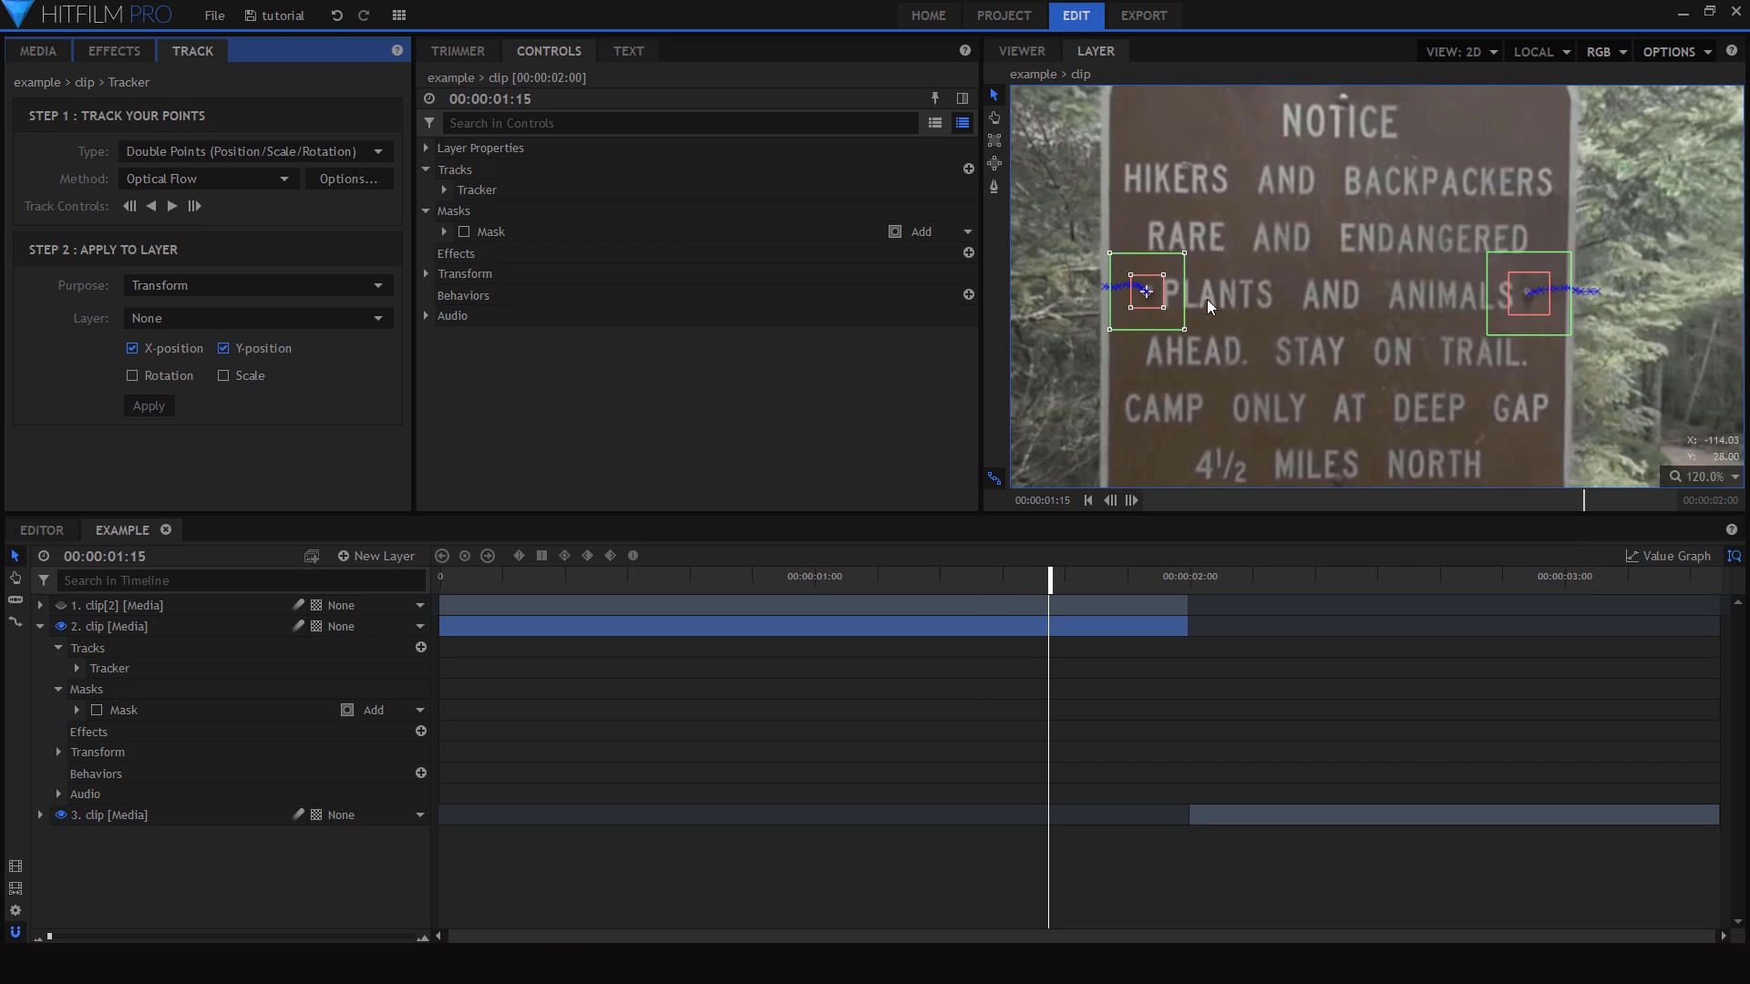
# - Readjust both track points around the sign's bolts at 00:00:01:15 and track forward to 00:00:01:23
pyautogui.scroll(3, 1126, 300)
pyautogui.click(1131, 292)
pyautogui.moveTo(1131, 293); pyautogui.dragTo(1136, 290)
pyautogui.moveTo(1079, 347); pyautogui.dragTo(1099, 330)
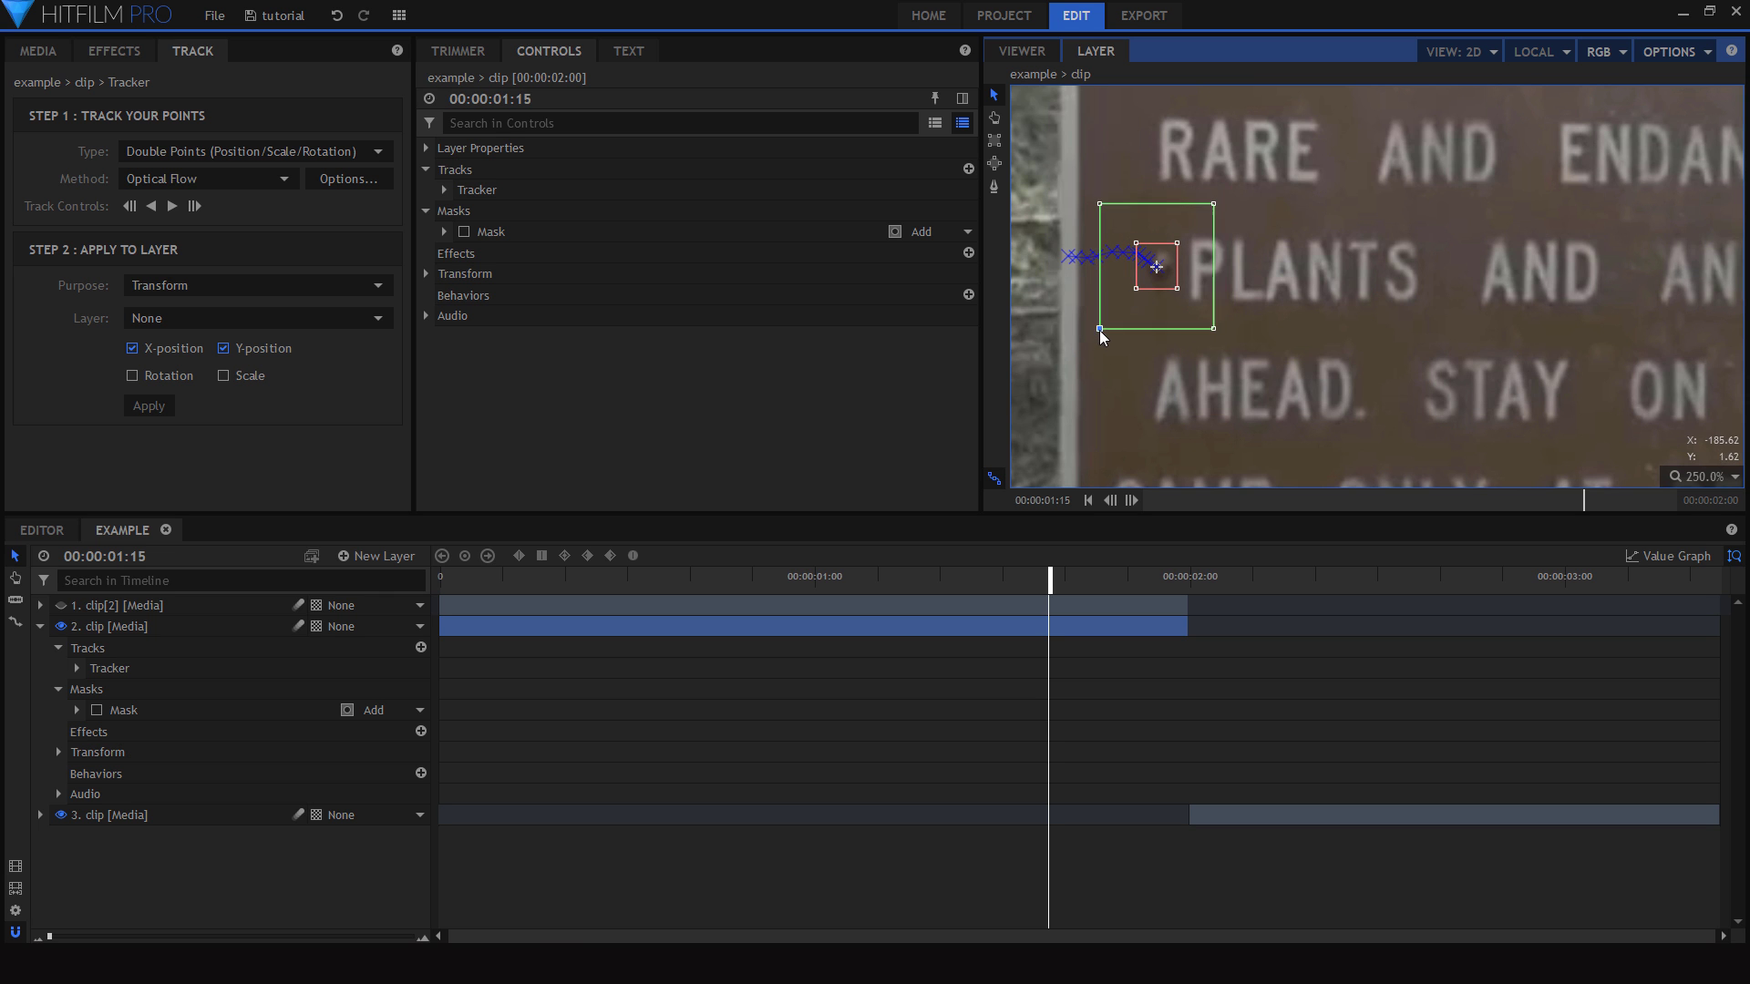
pyautogui.press('h')
pyautogui.moveTo(1640, 286); pyautogui.dragTo(1177, 259)
pyautogui.press('v')
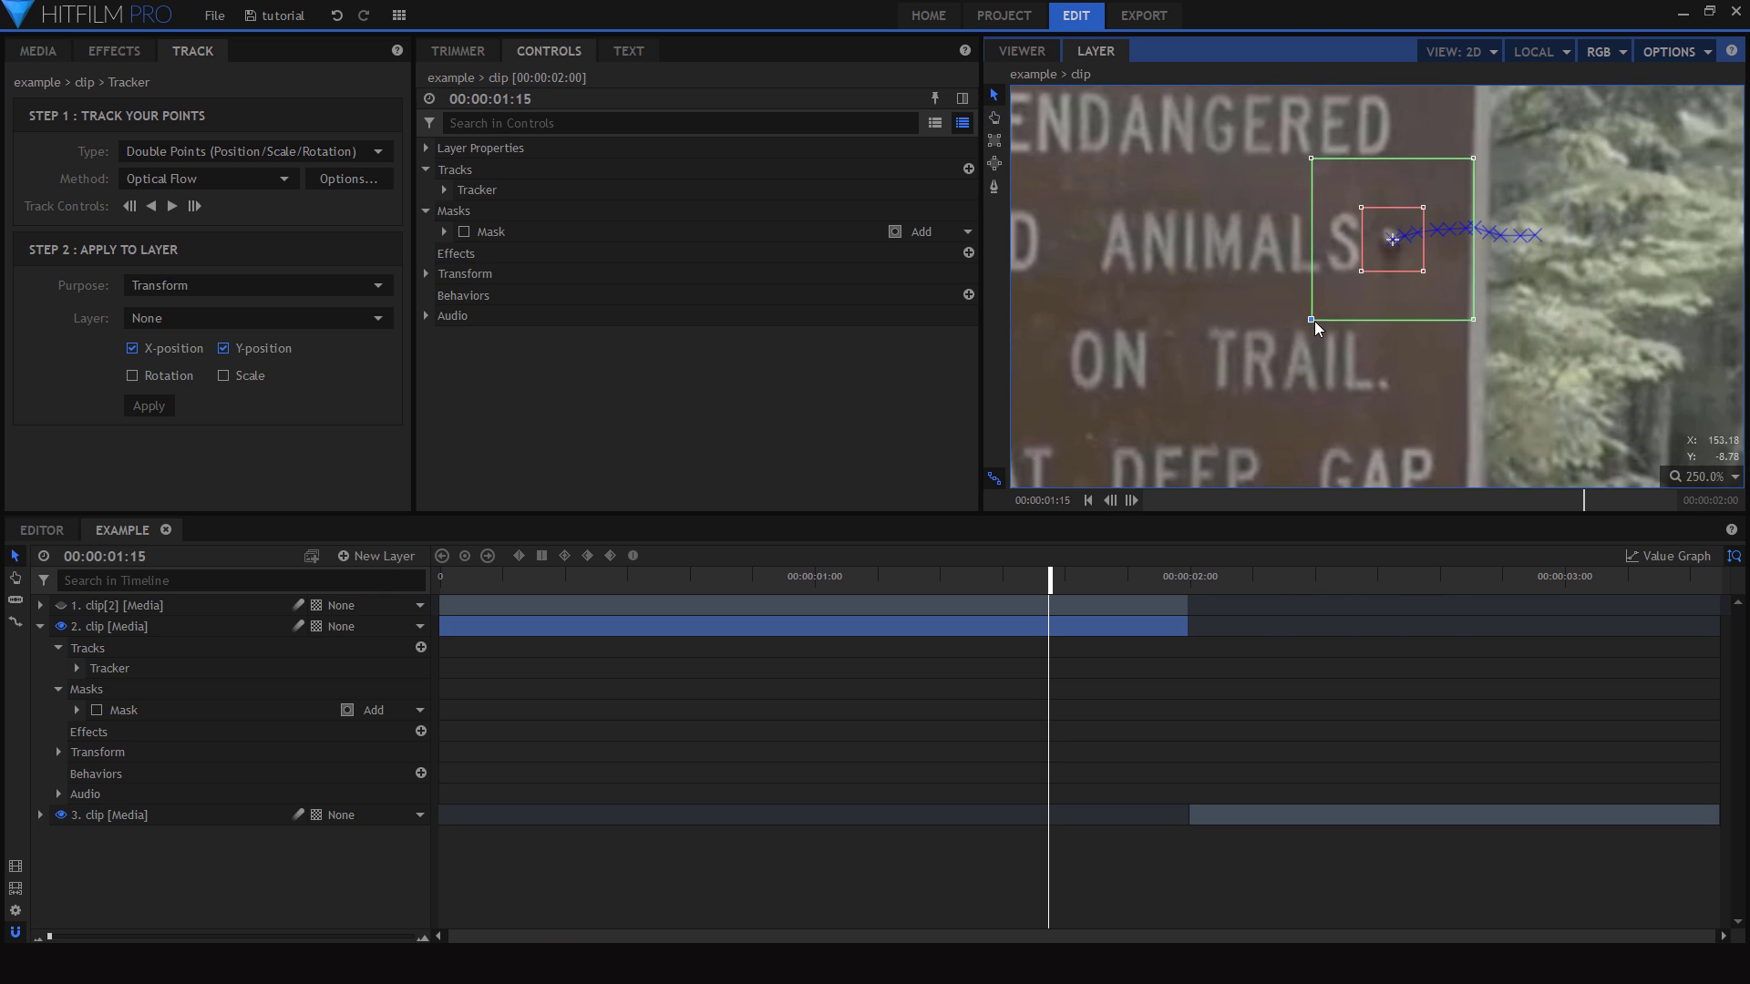
pyautogui.scroll(-4, 1245, 277)
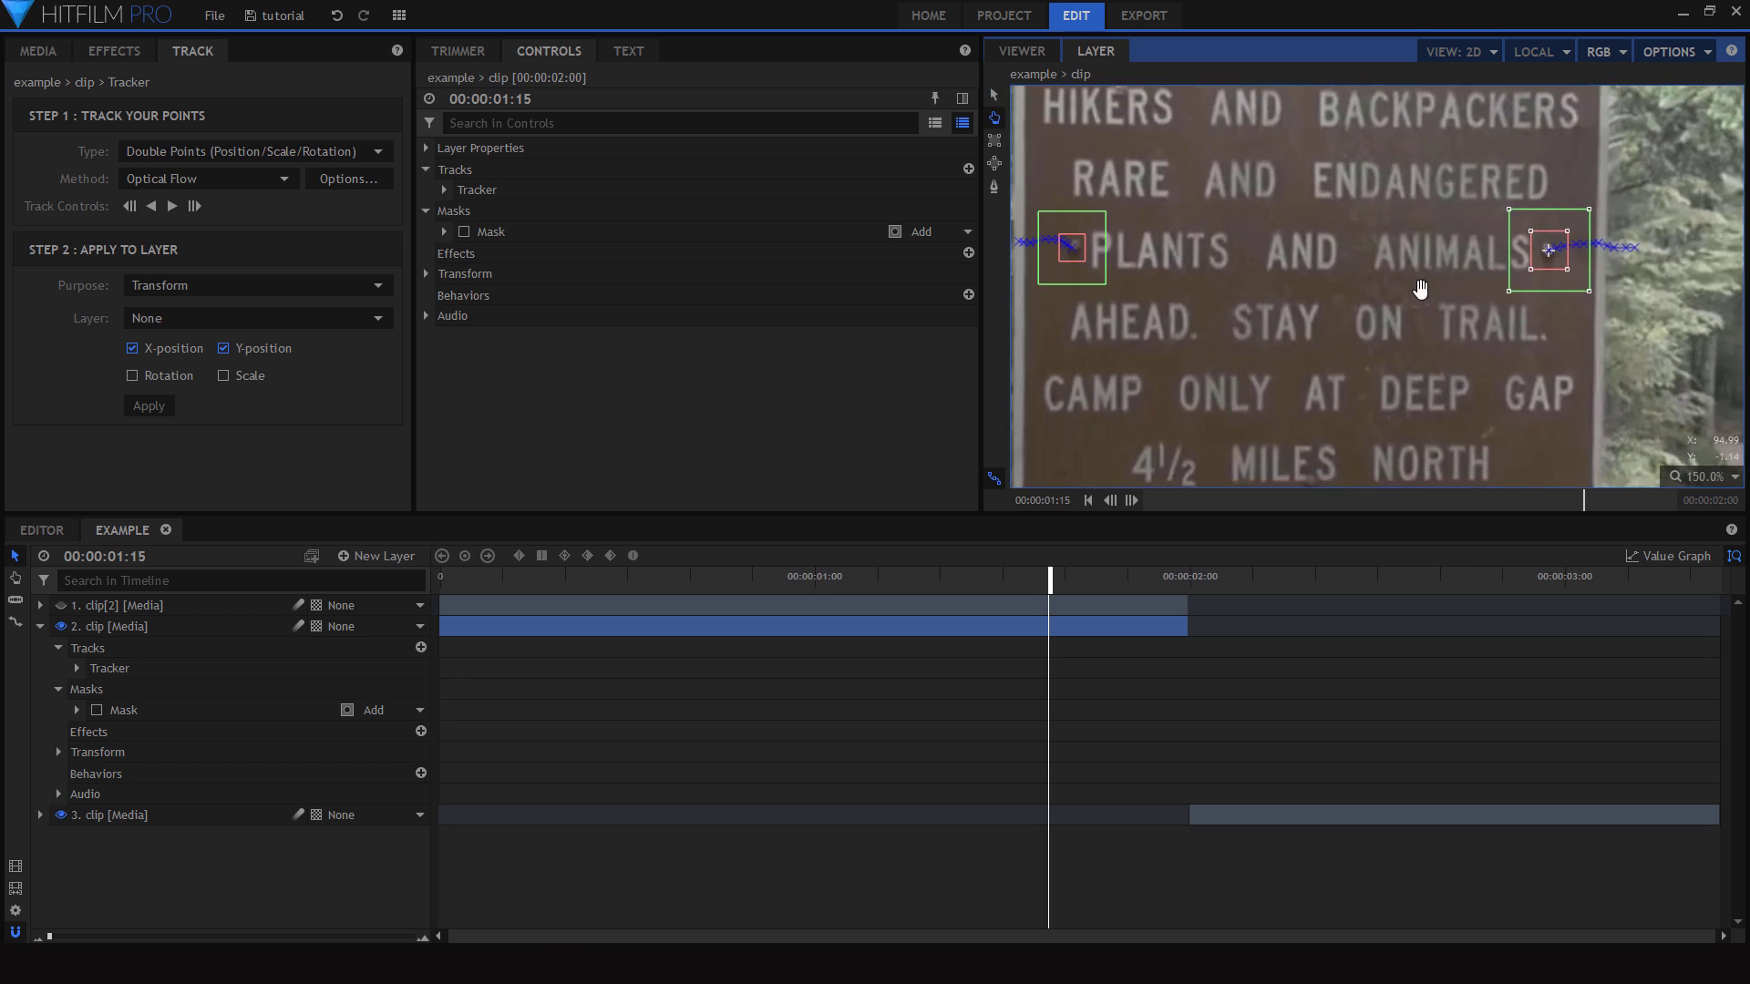
pyautogui.click(200, 205)
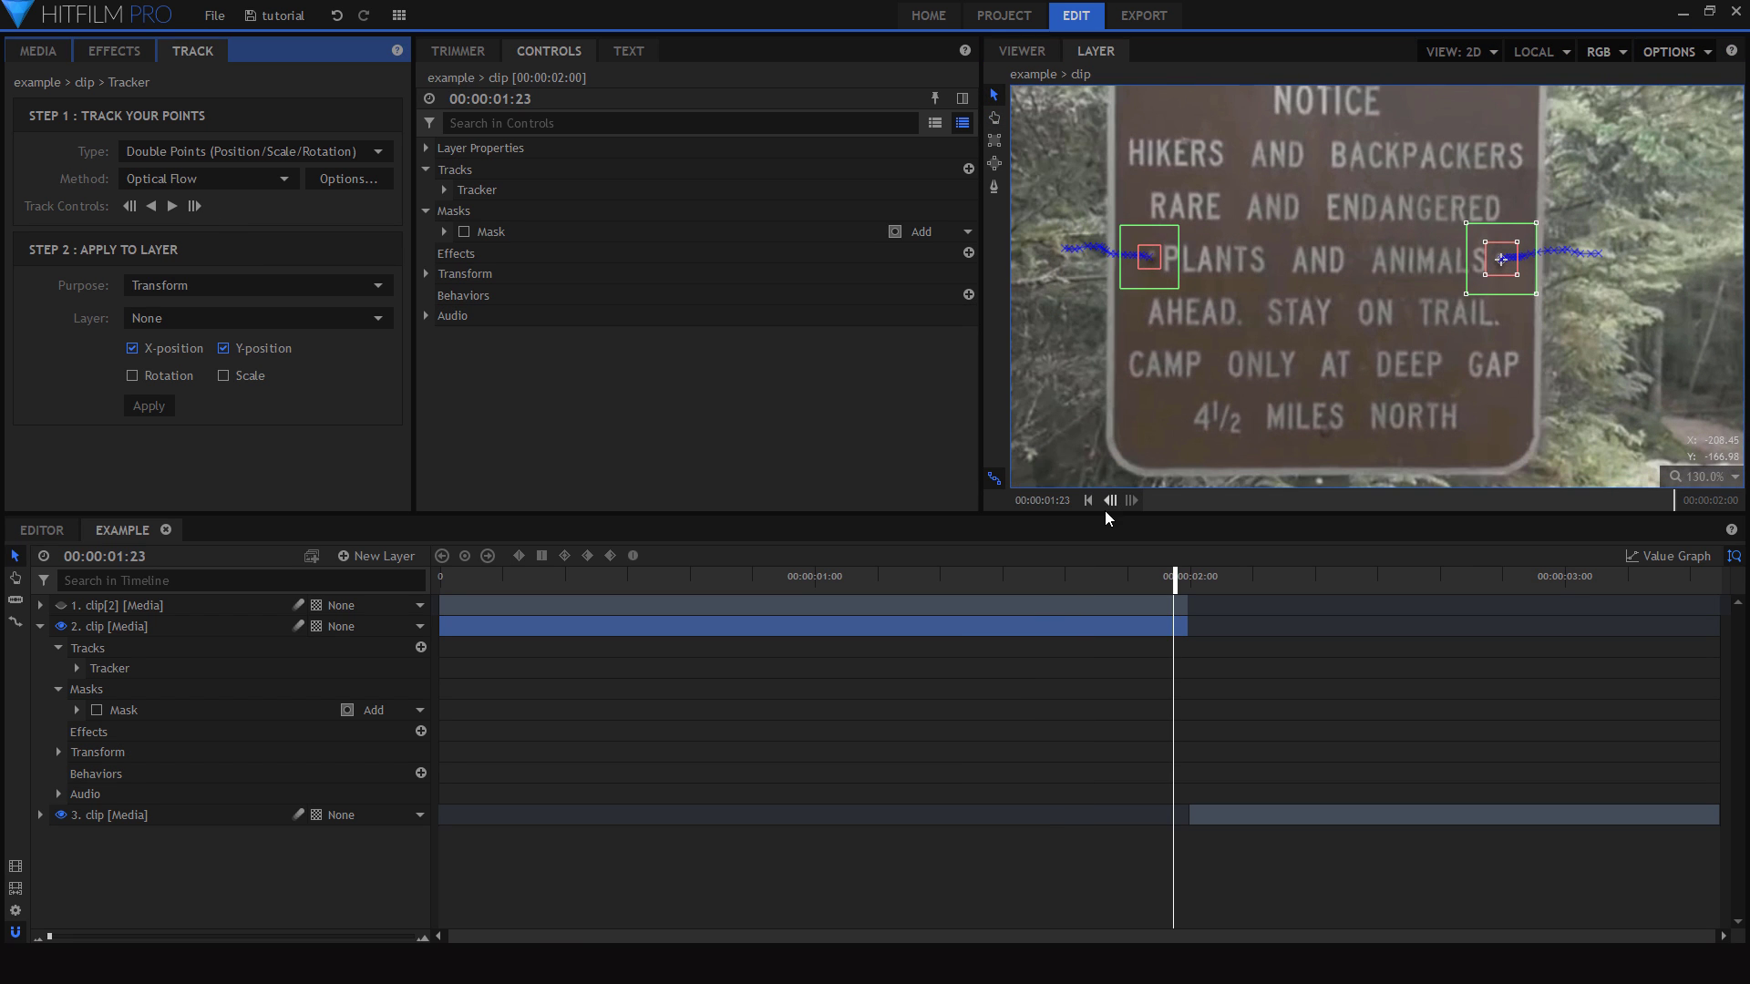
# - Return to the tracker's starting frame at 00:00:01:05
pyautogui.moveTo(917, 580); pyautogui.dragTo(876, 577)
pyautogui.press('Right')
pyautogui.press('Right')
pyautogui.press('Right')
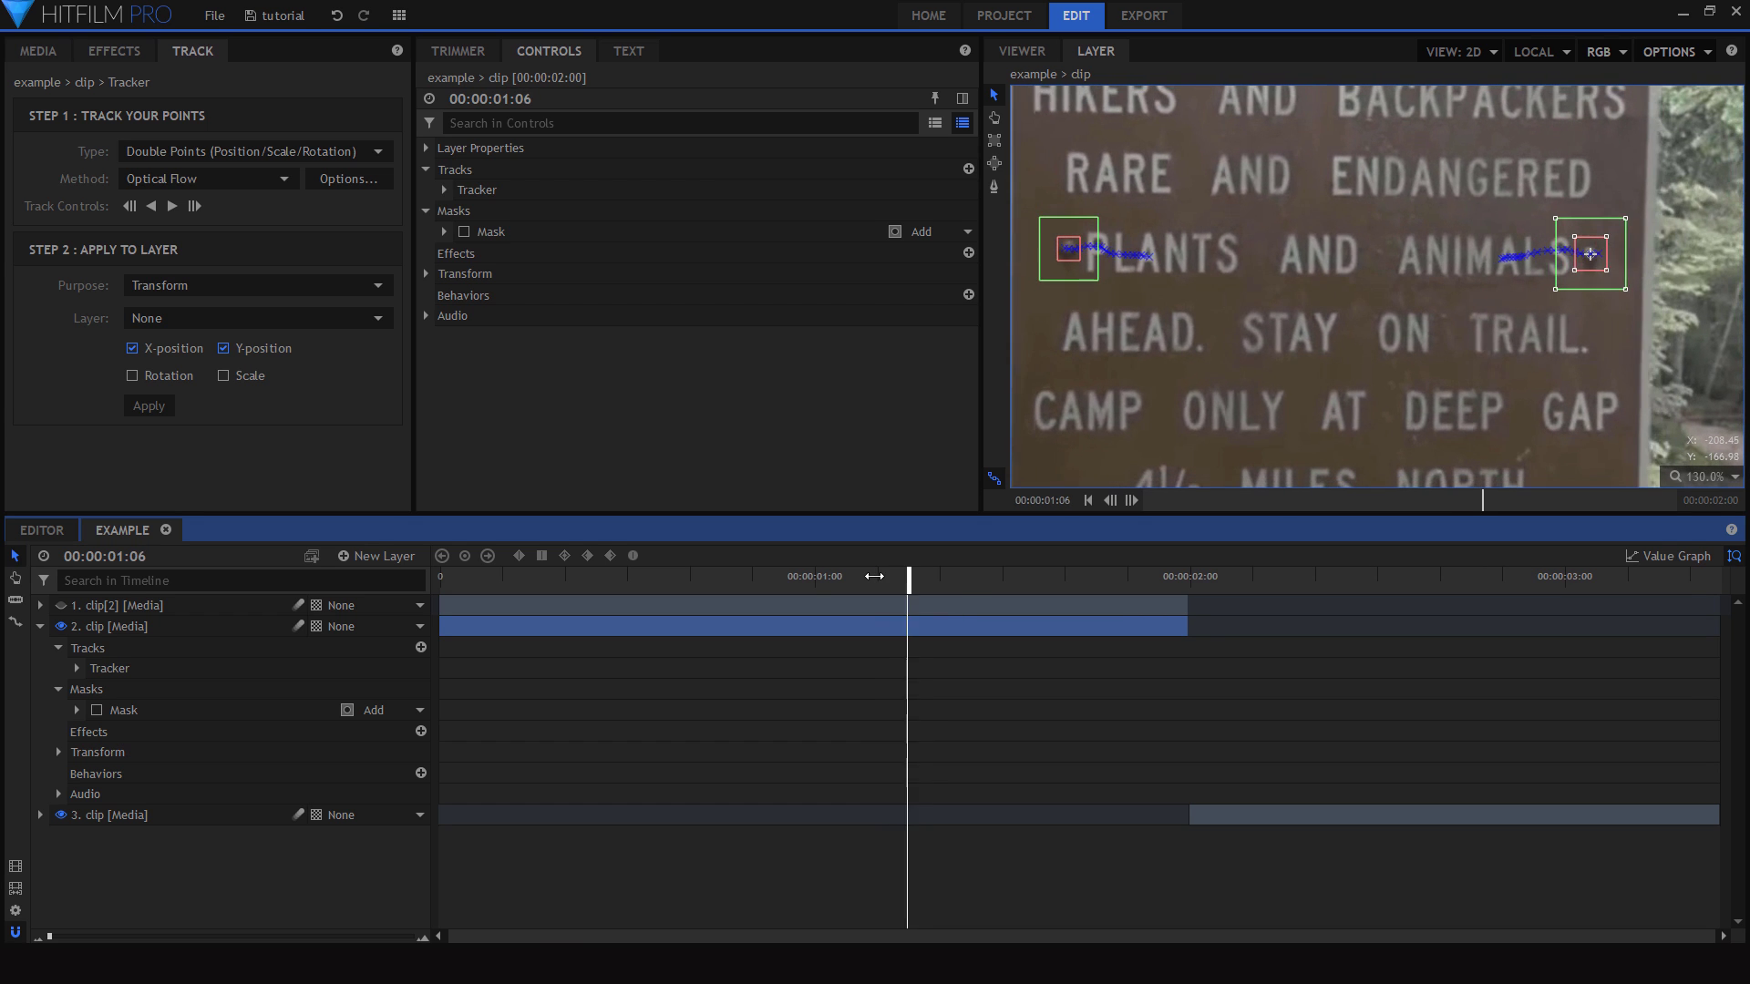
pyautogui.press('Left')
pyautogui.press('Left')
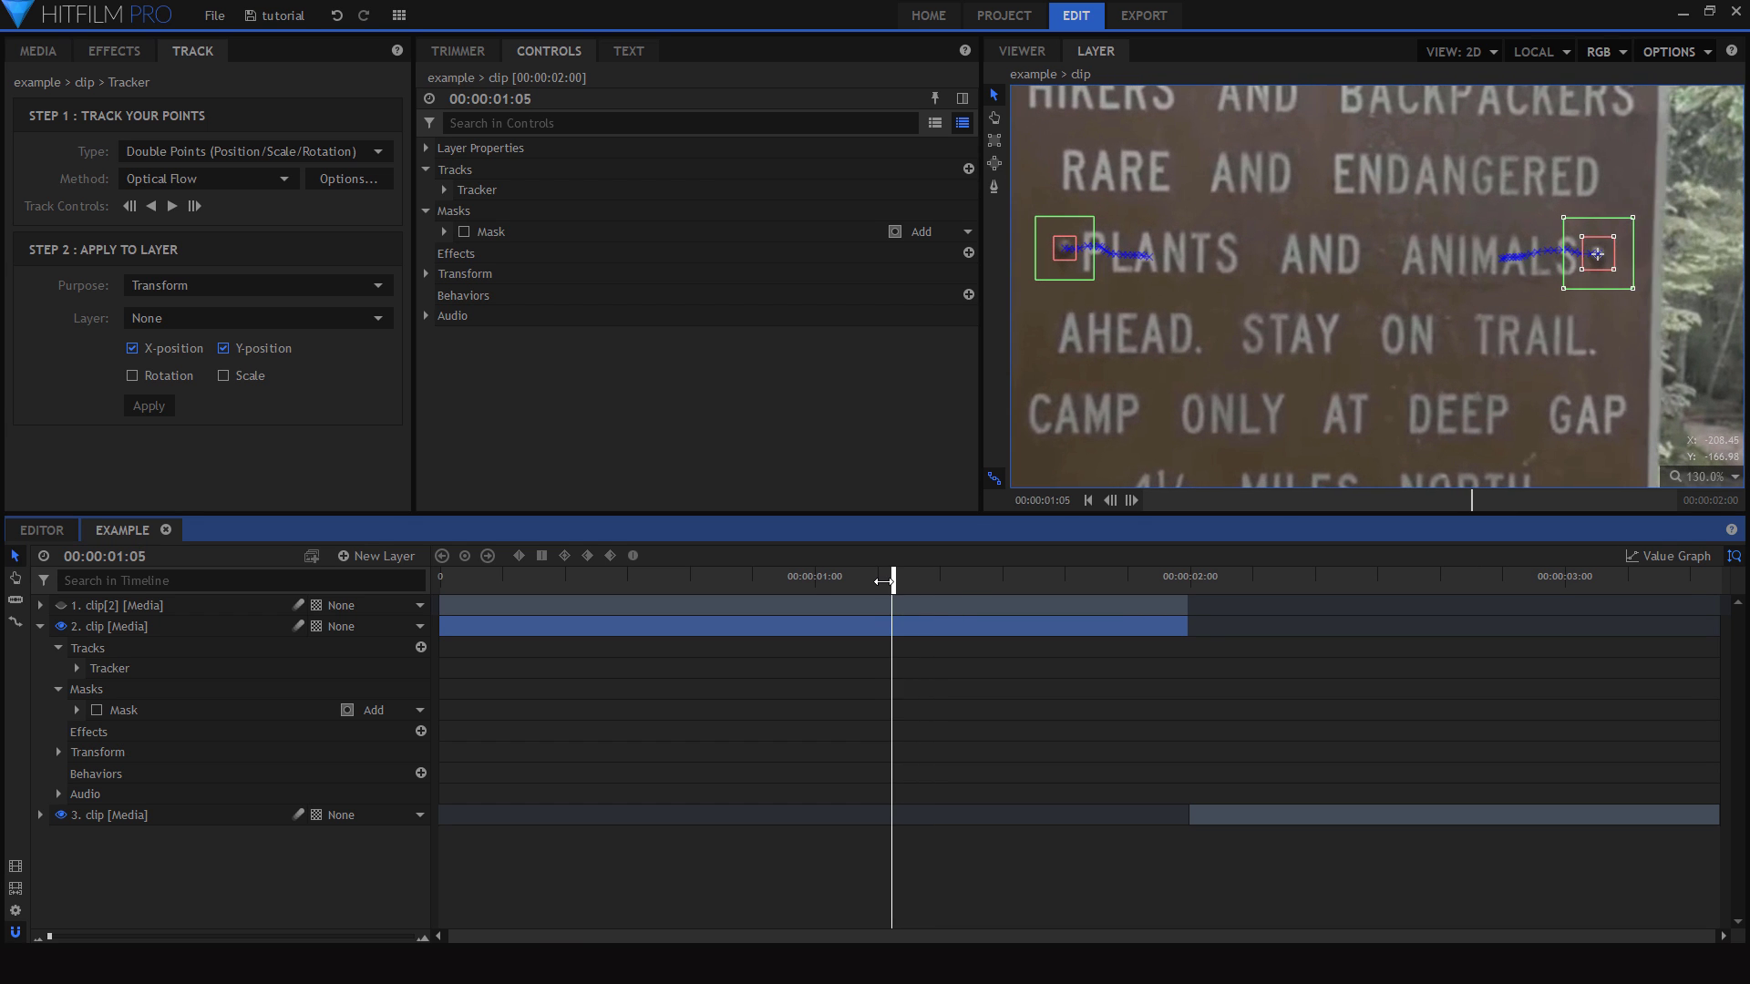
# - Track both points back to 00:00:01:03 and enlarge the tracking boxes around the sign's two bolts
pyautogui.click(132, 207)
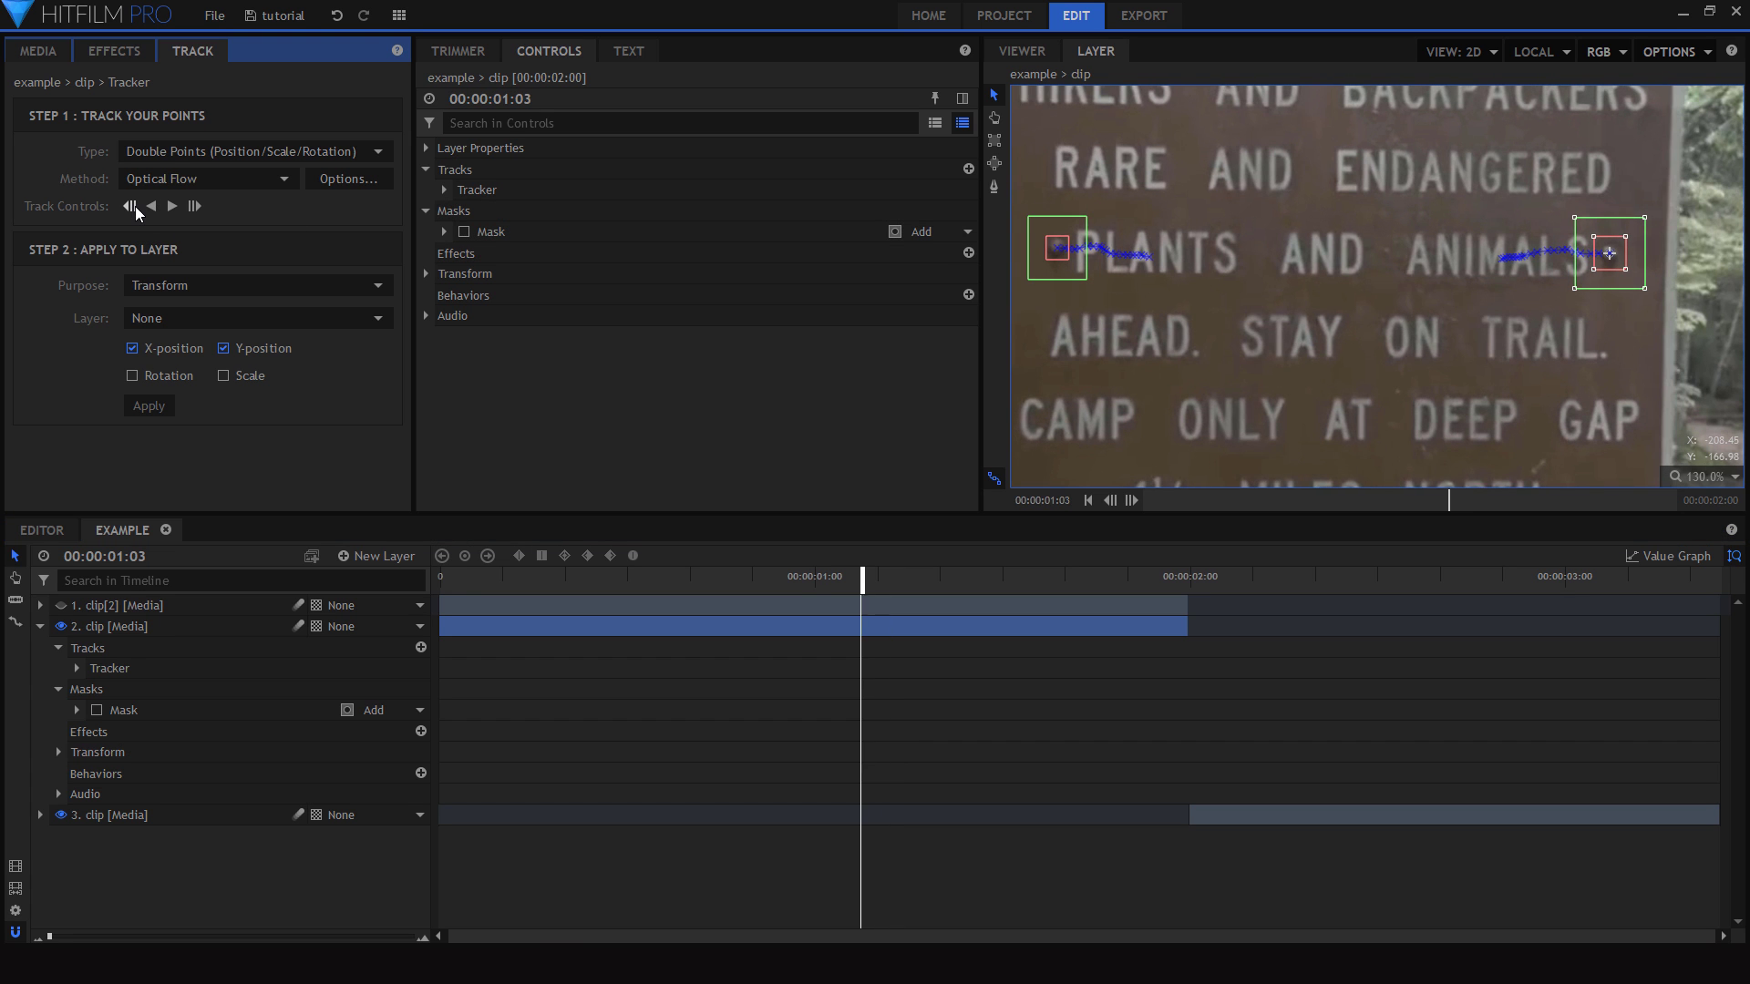
pyautogui.scroll(5, 1194, 235)
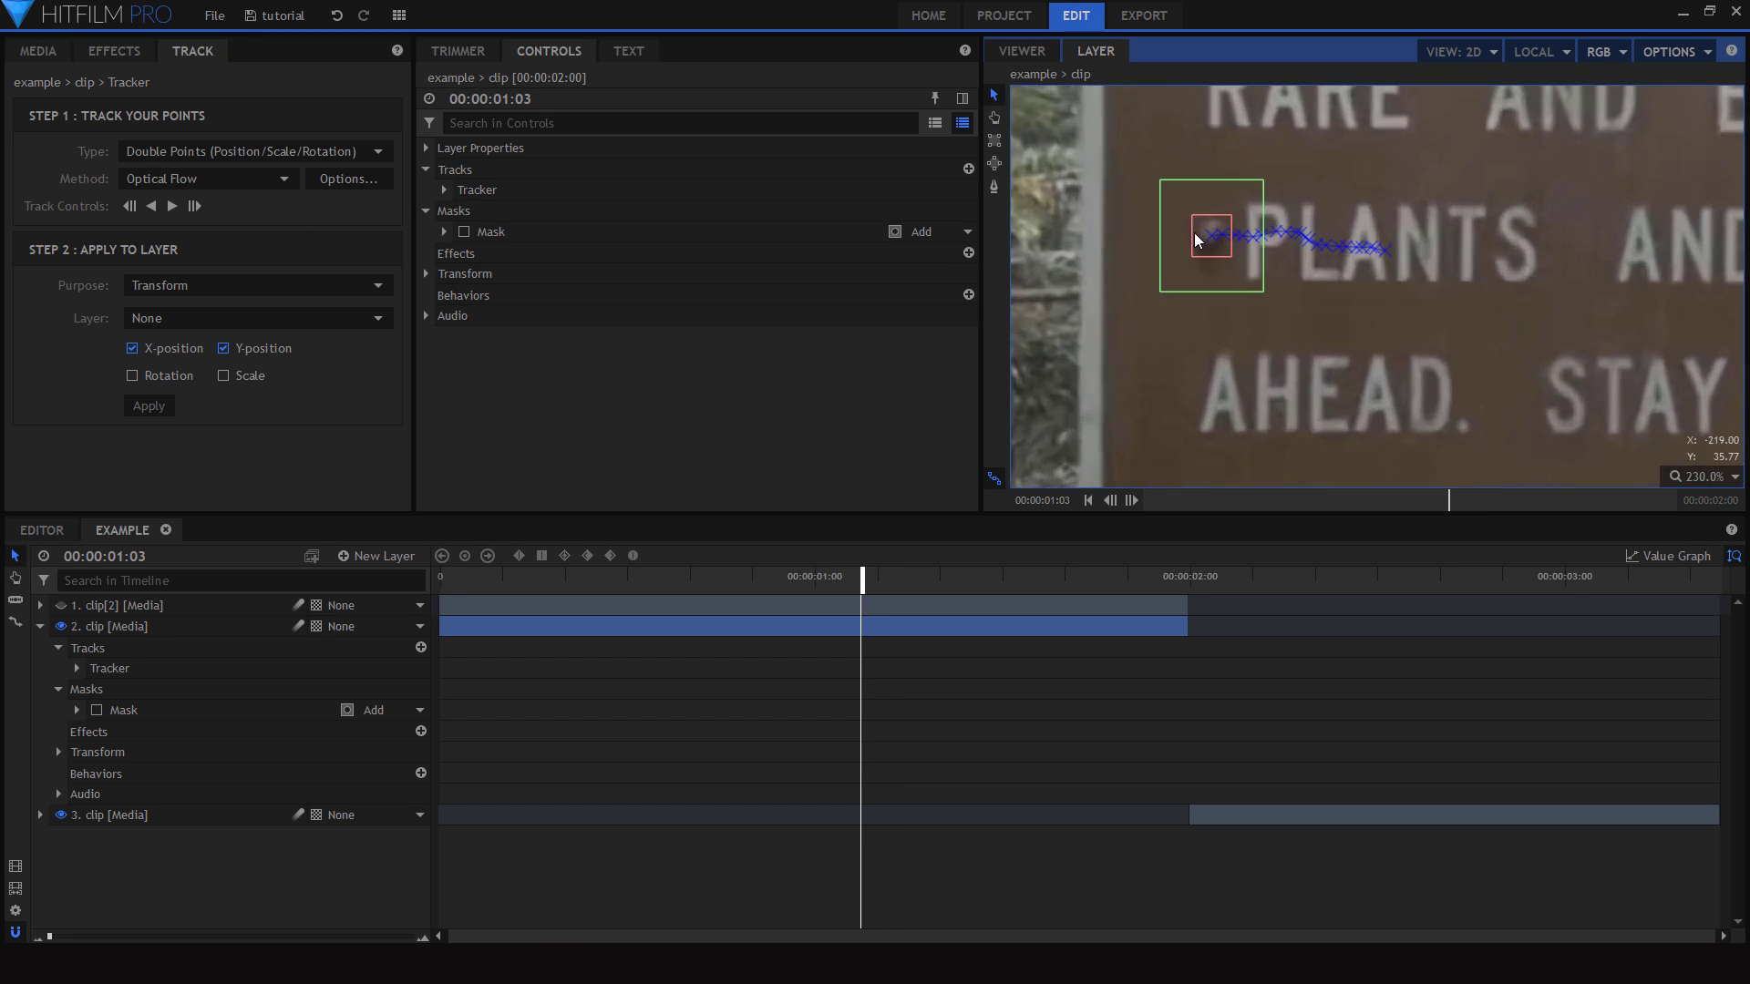
pyautogui.scroll(2, 1197, 240)
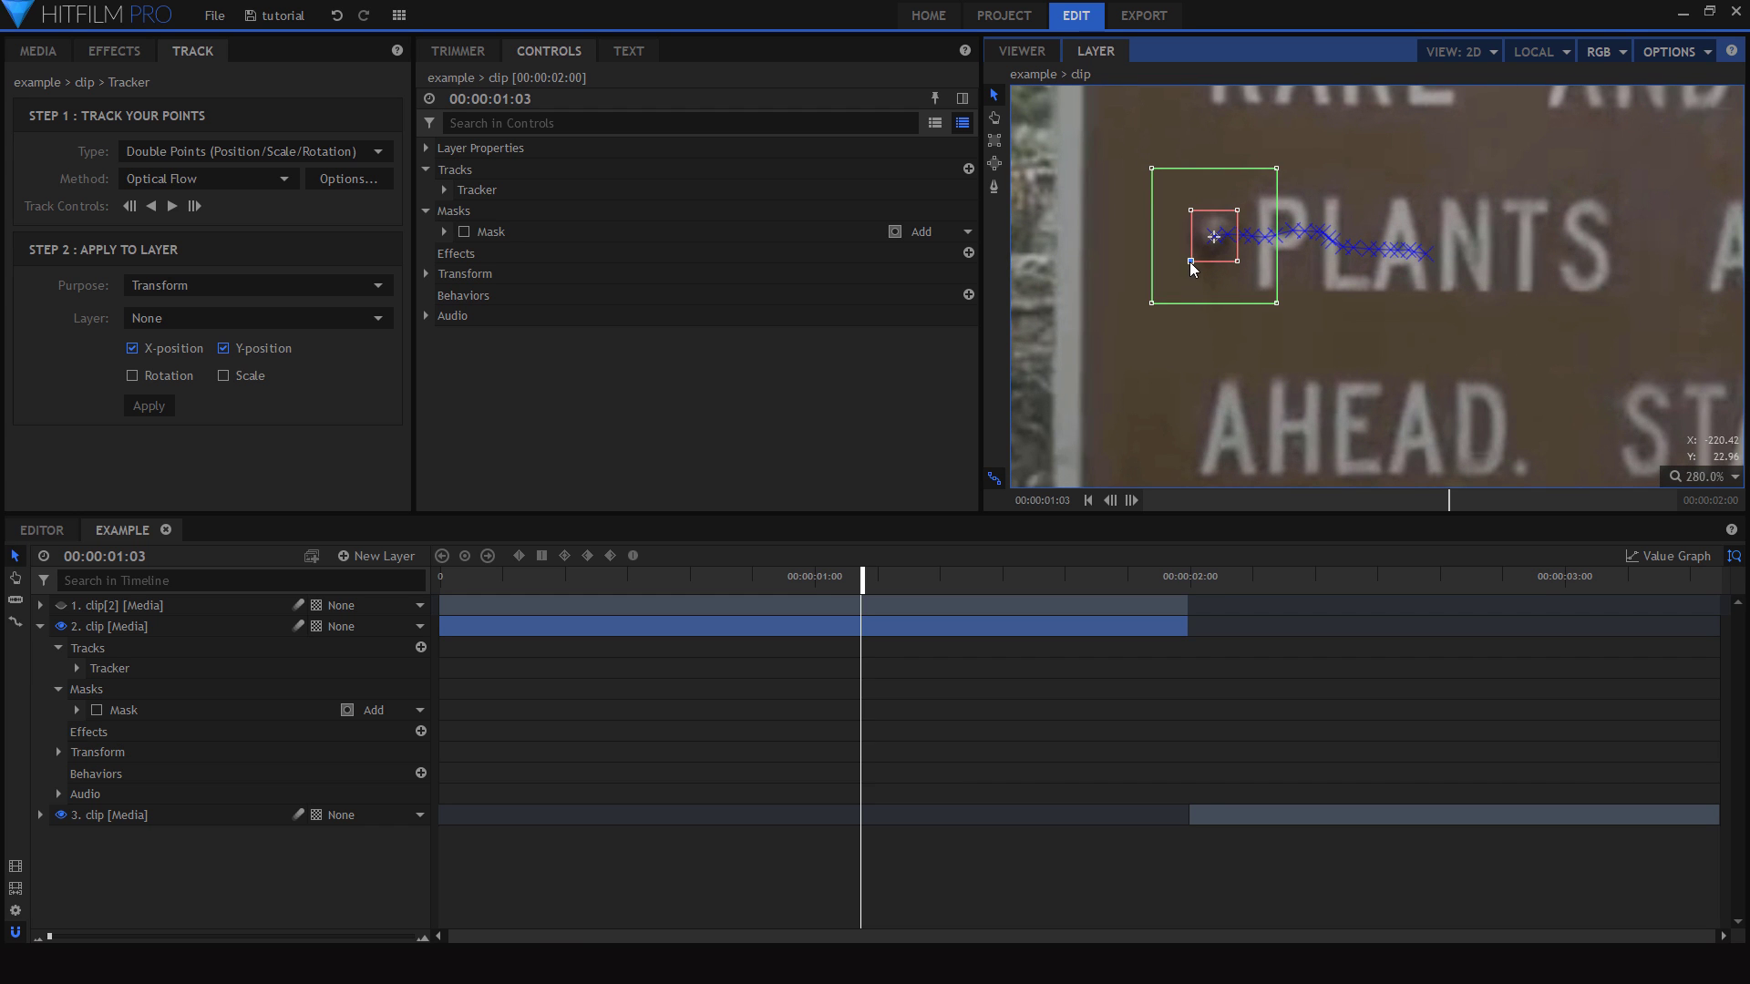
pyautogui.moveTo(1191, 264)
pyautogui.mouseDown()
pyautogui.moveTo(1134, 326)
pyautogui.moveTo(1173, 278)
pyautogui.mouseUp()
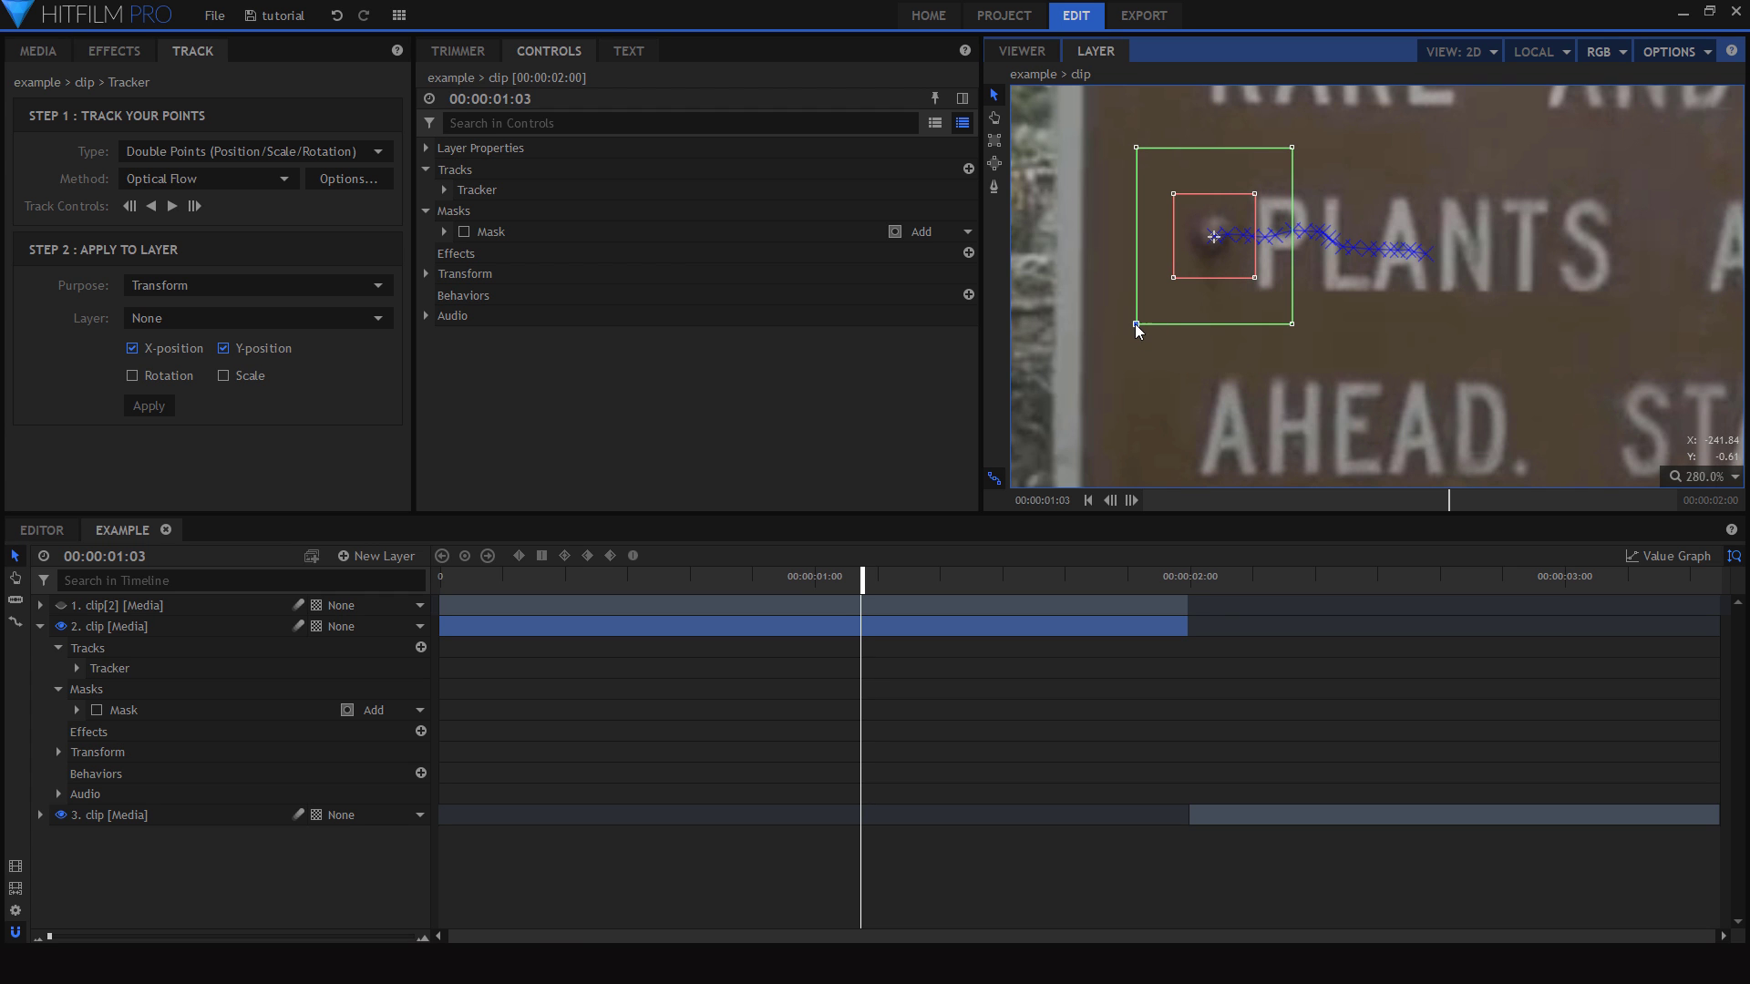
pyautogui.press('h')
pyautogui.moveTo(1503, 281); pyautogui.dragTo(1184, 202)
pyautogui.press('v')
pyautogui.press('h')
pyautogui.scroll(-6, 1289, 286)
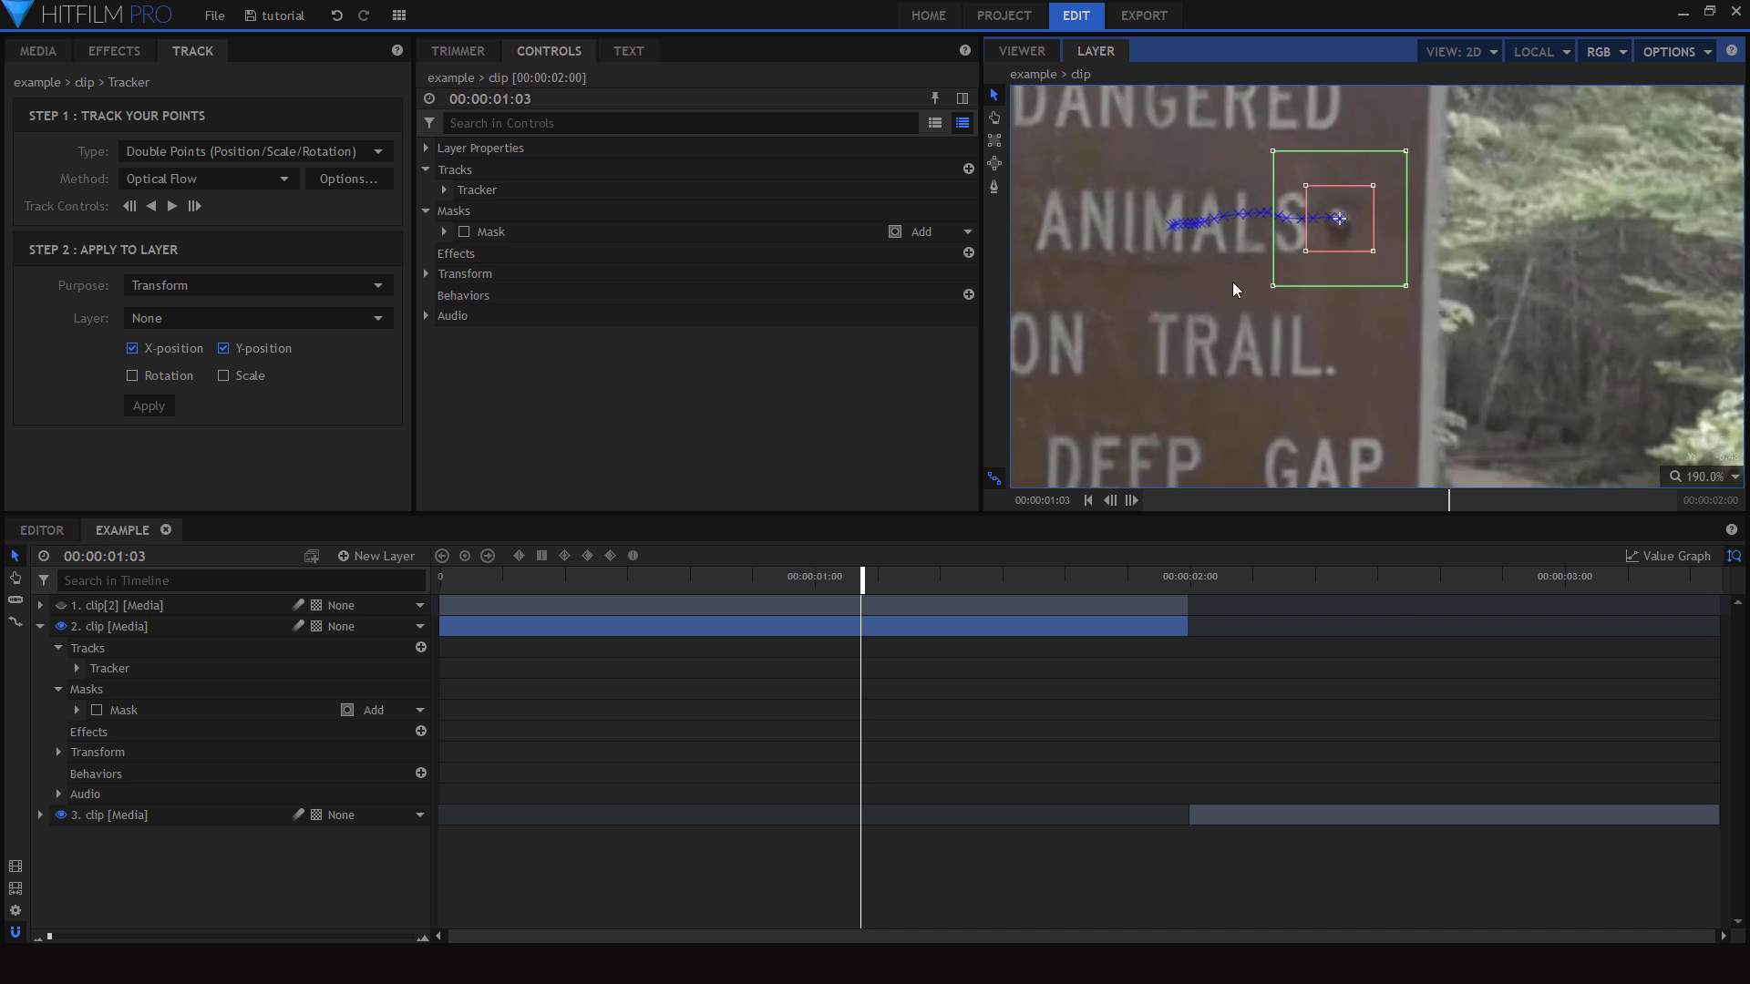
pyautogui.scroll(-1, 1336, 288)
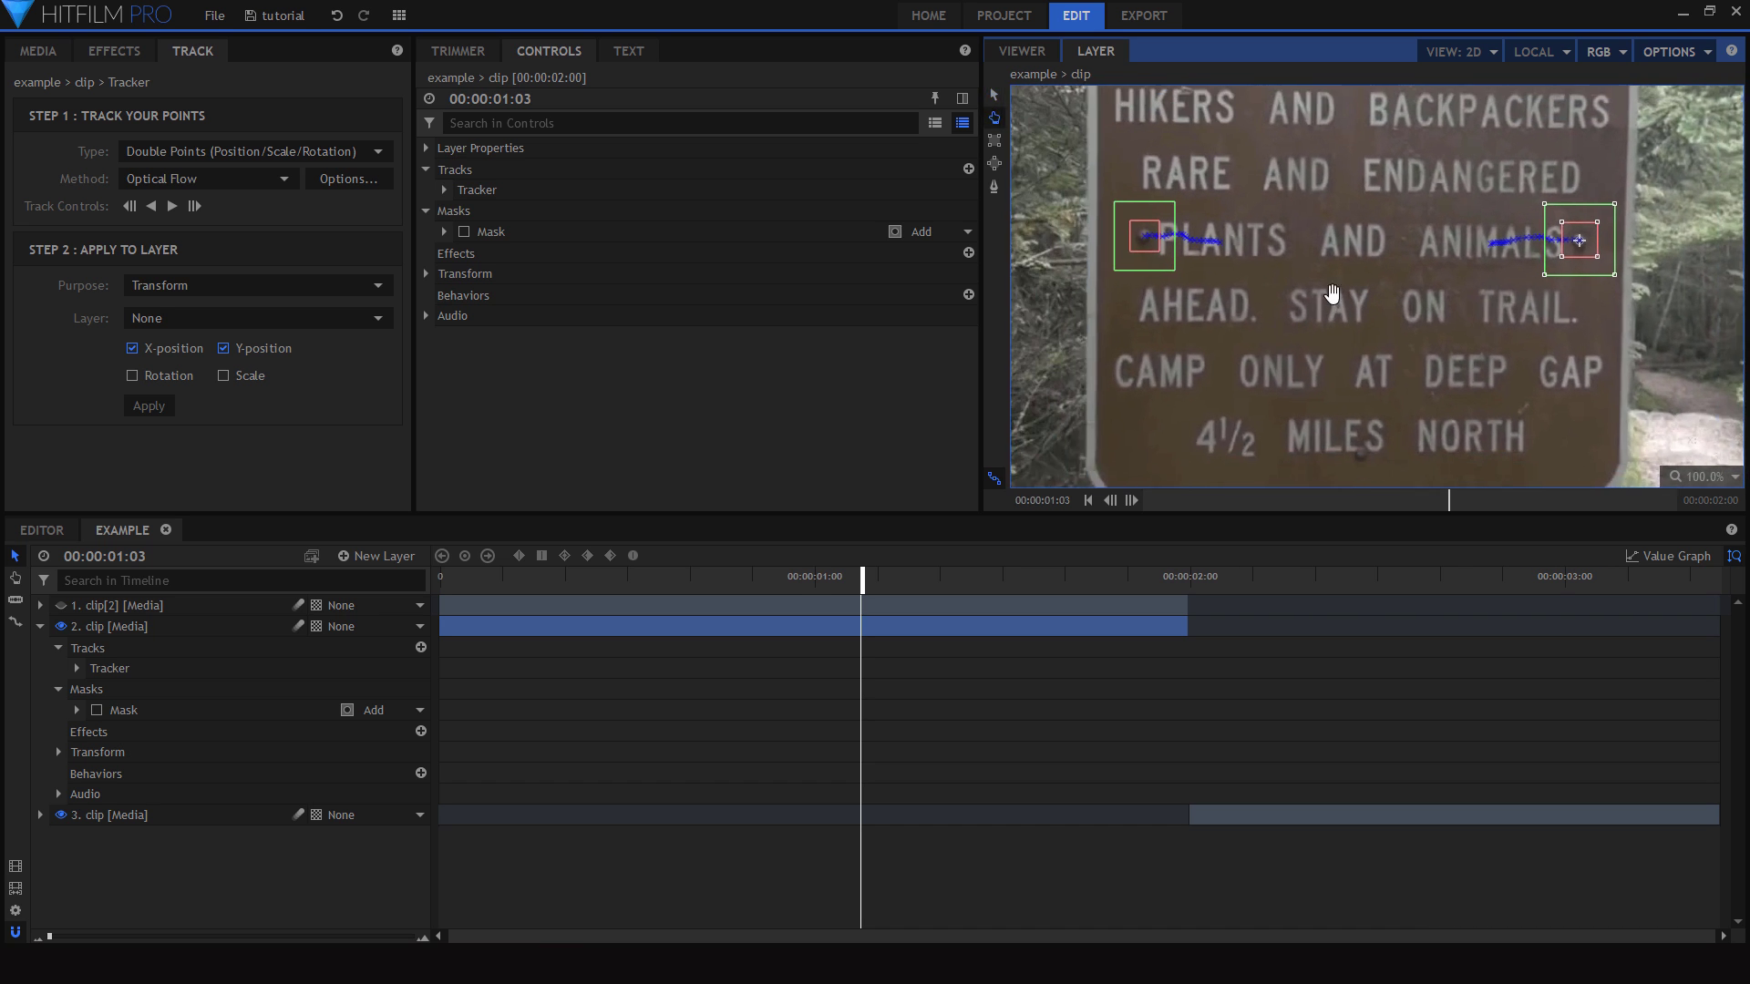
pyautogui.press('v')
# - Track both points backward through the rest of the clip and scrub the timeline to check the track
pyautogui.click(130, 206)
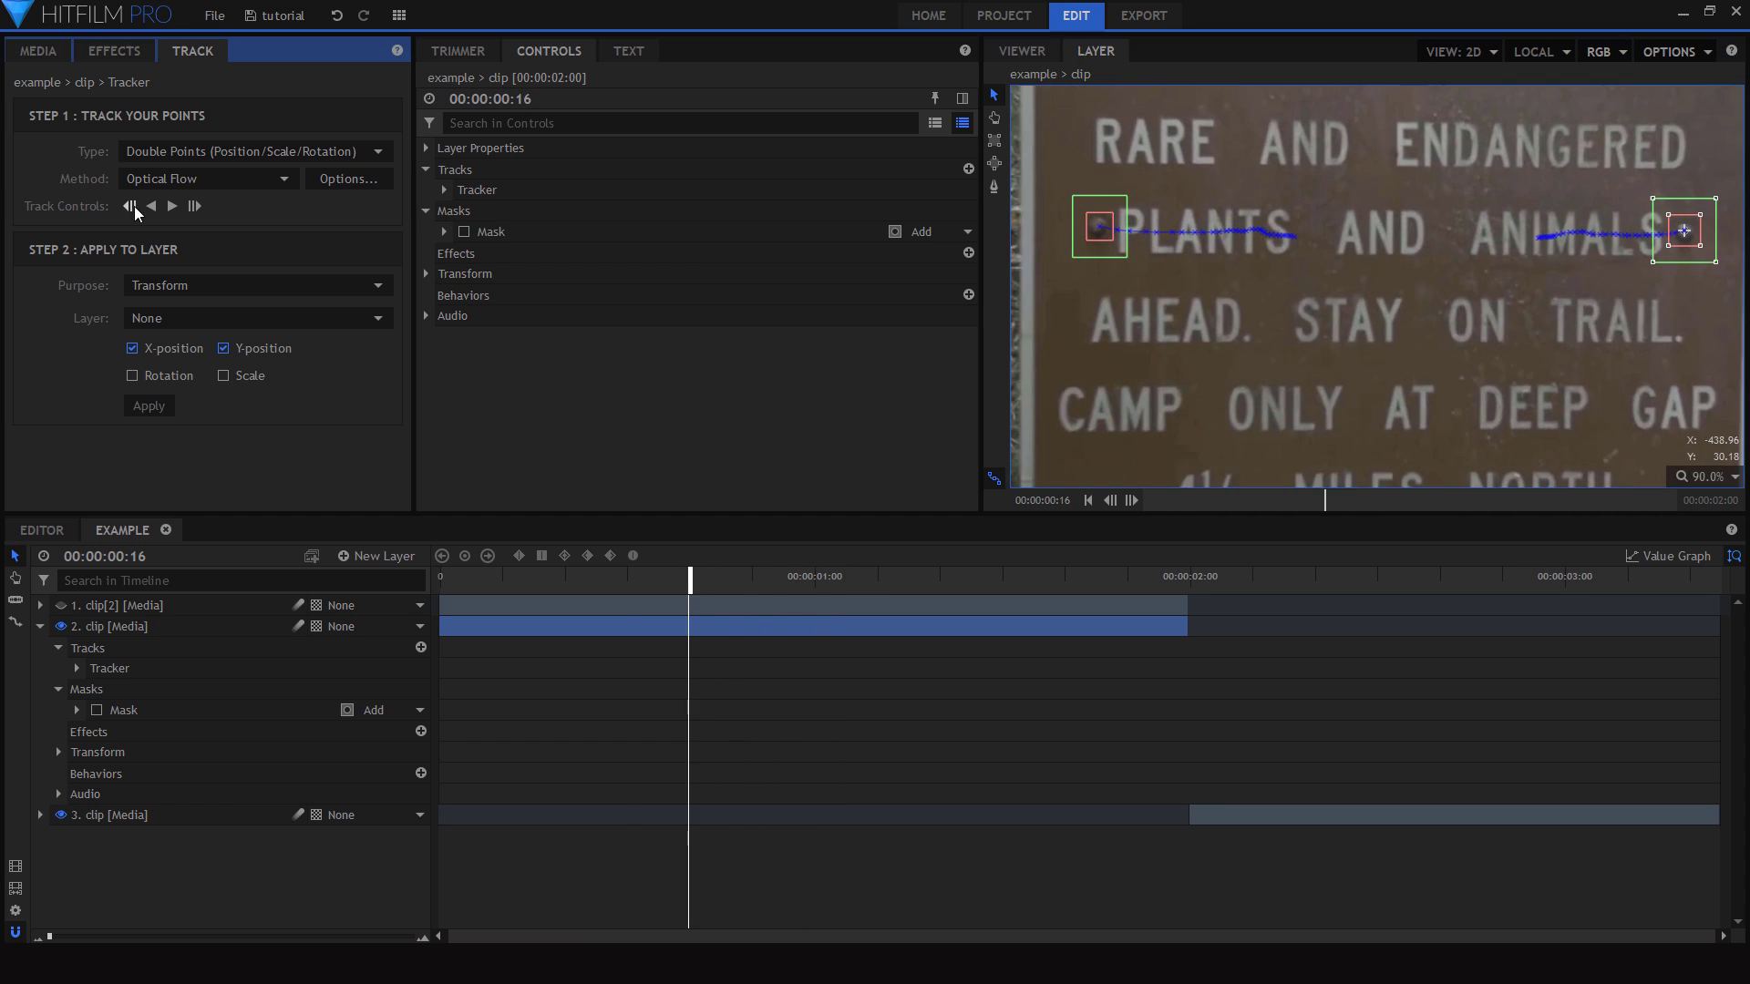
pyautogui.scroll(4, 1239, 387)
pyautogui.scroll(-4, 1477, 340)
pyautogui.scroll(4, 1167, 359)
pyautogui.scroll(-2, 1485, 284)
pyautogui.scroll(-4, 1478, 289)
pyautogui.moveTo(487, 590); pyautogui.dragTo(1083, 609)
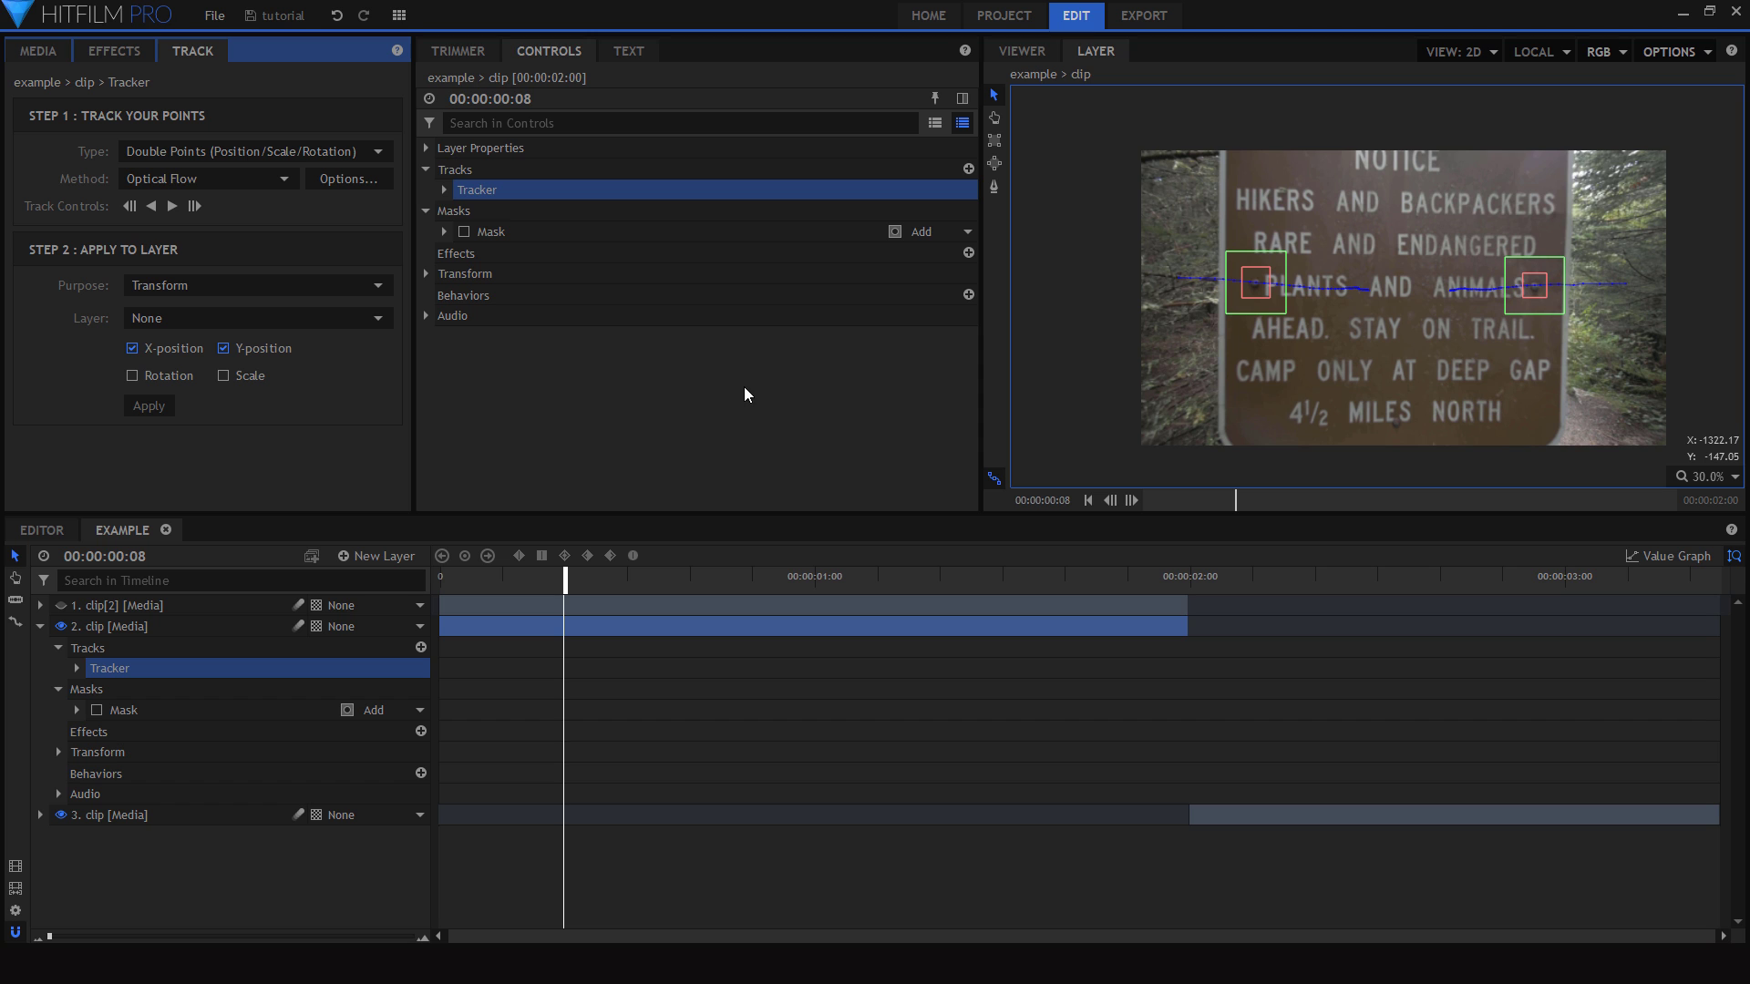
# - Choose the clip[2] layer as the target for the tracker's Transform data
pyautogui.click(176, 319)
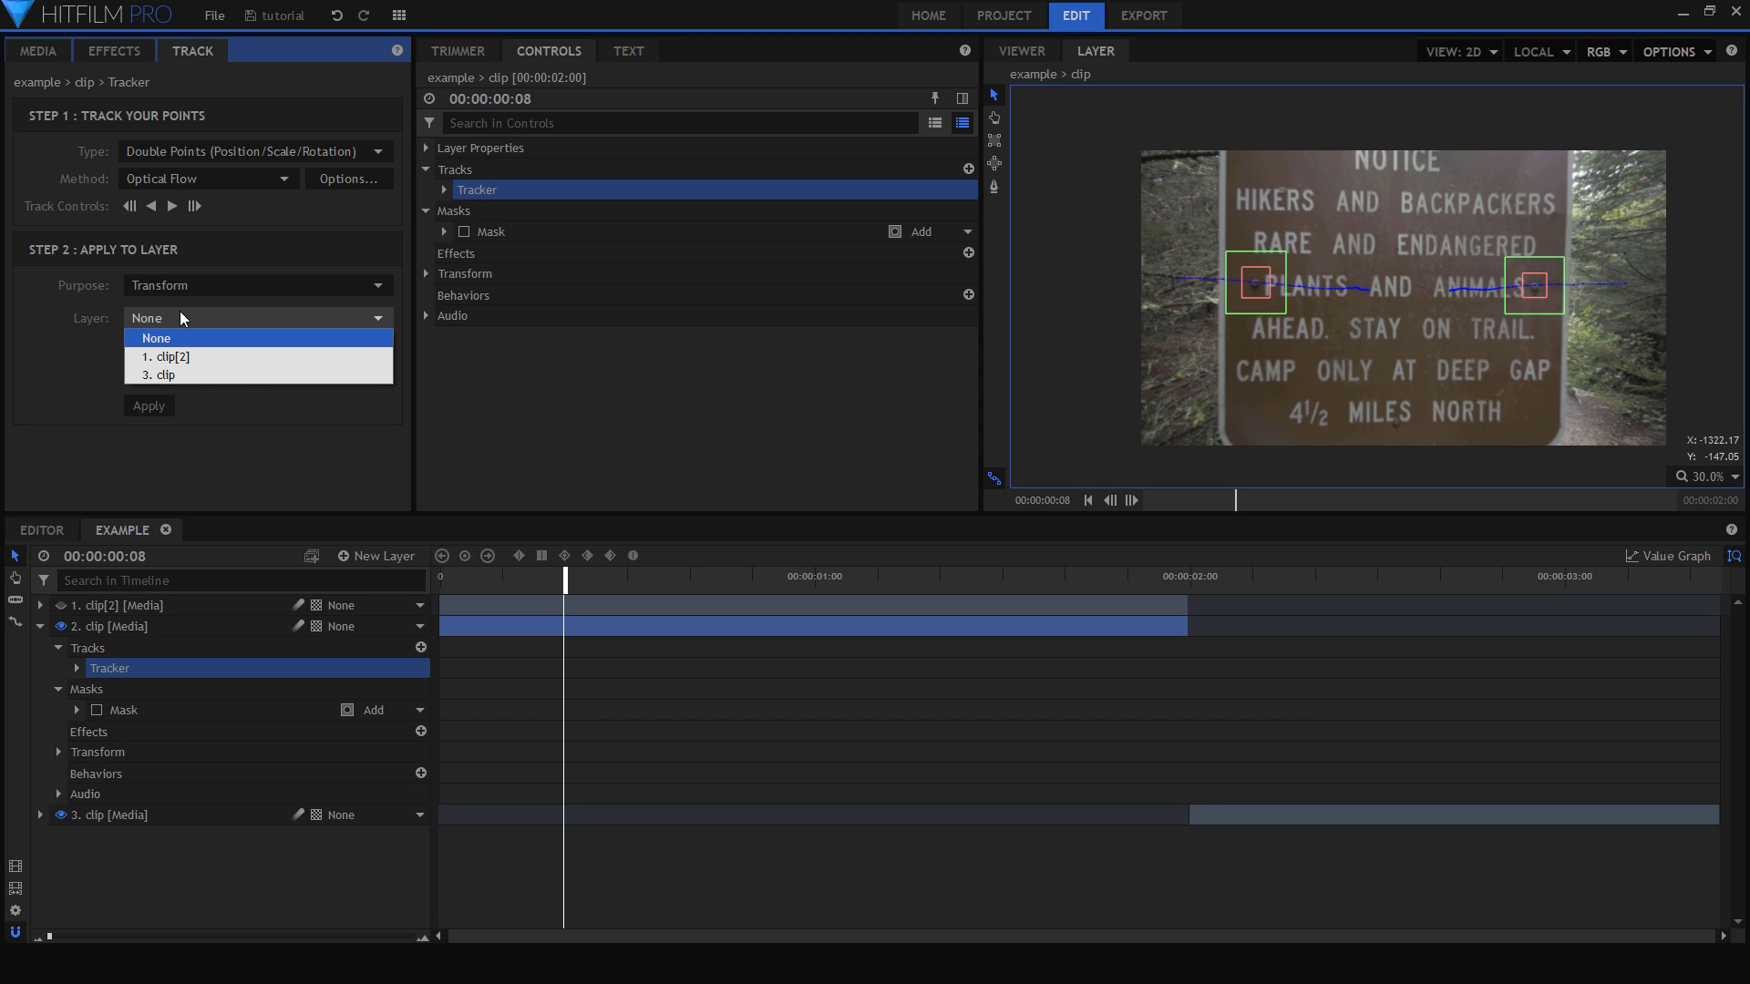
pyautogui.click(180, 311)
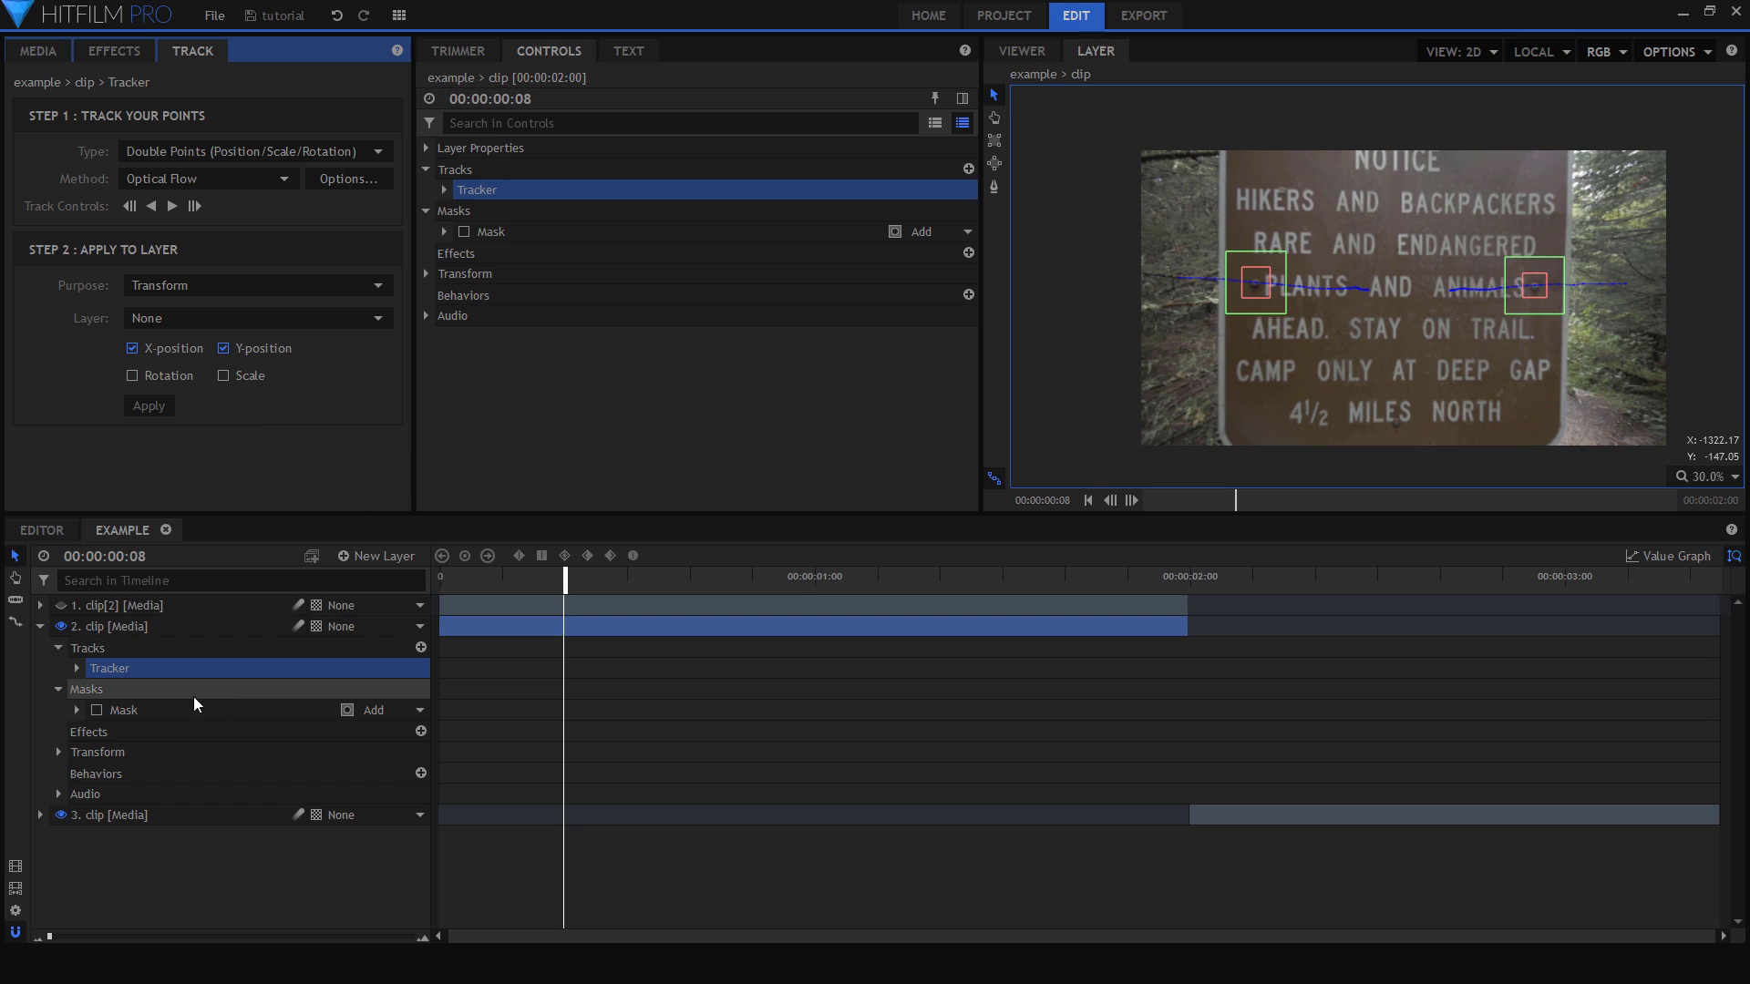
pyautogui.click(181, 604)
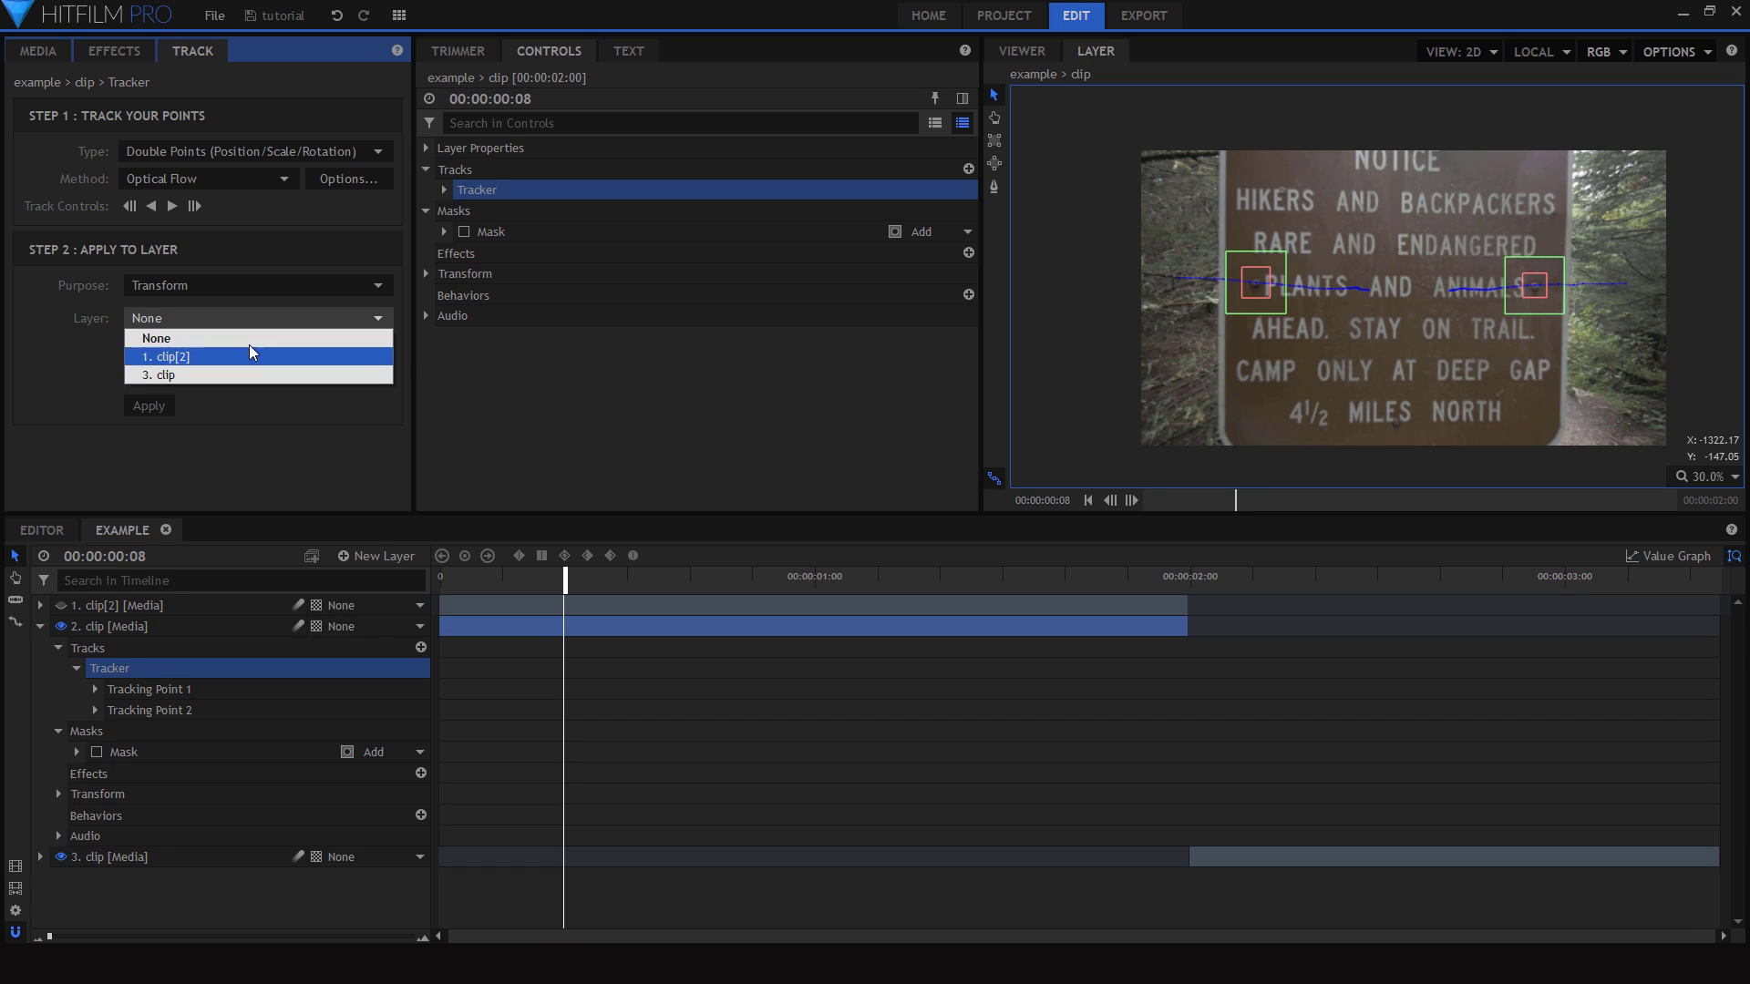
pyautogui.click(204, 359)
# - Rename the masked clip[2] layer as sign
pyautogui.click(201, 636)
pyautogui.click(151, 605)
pyautogui.doubleClick(151, 605)
pyautogui.write('sign')
pyautogui.press('Return')
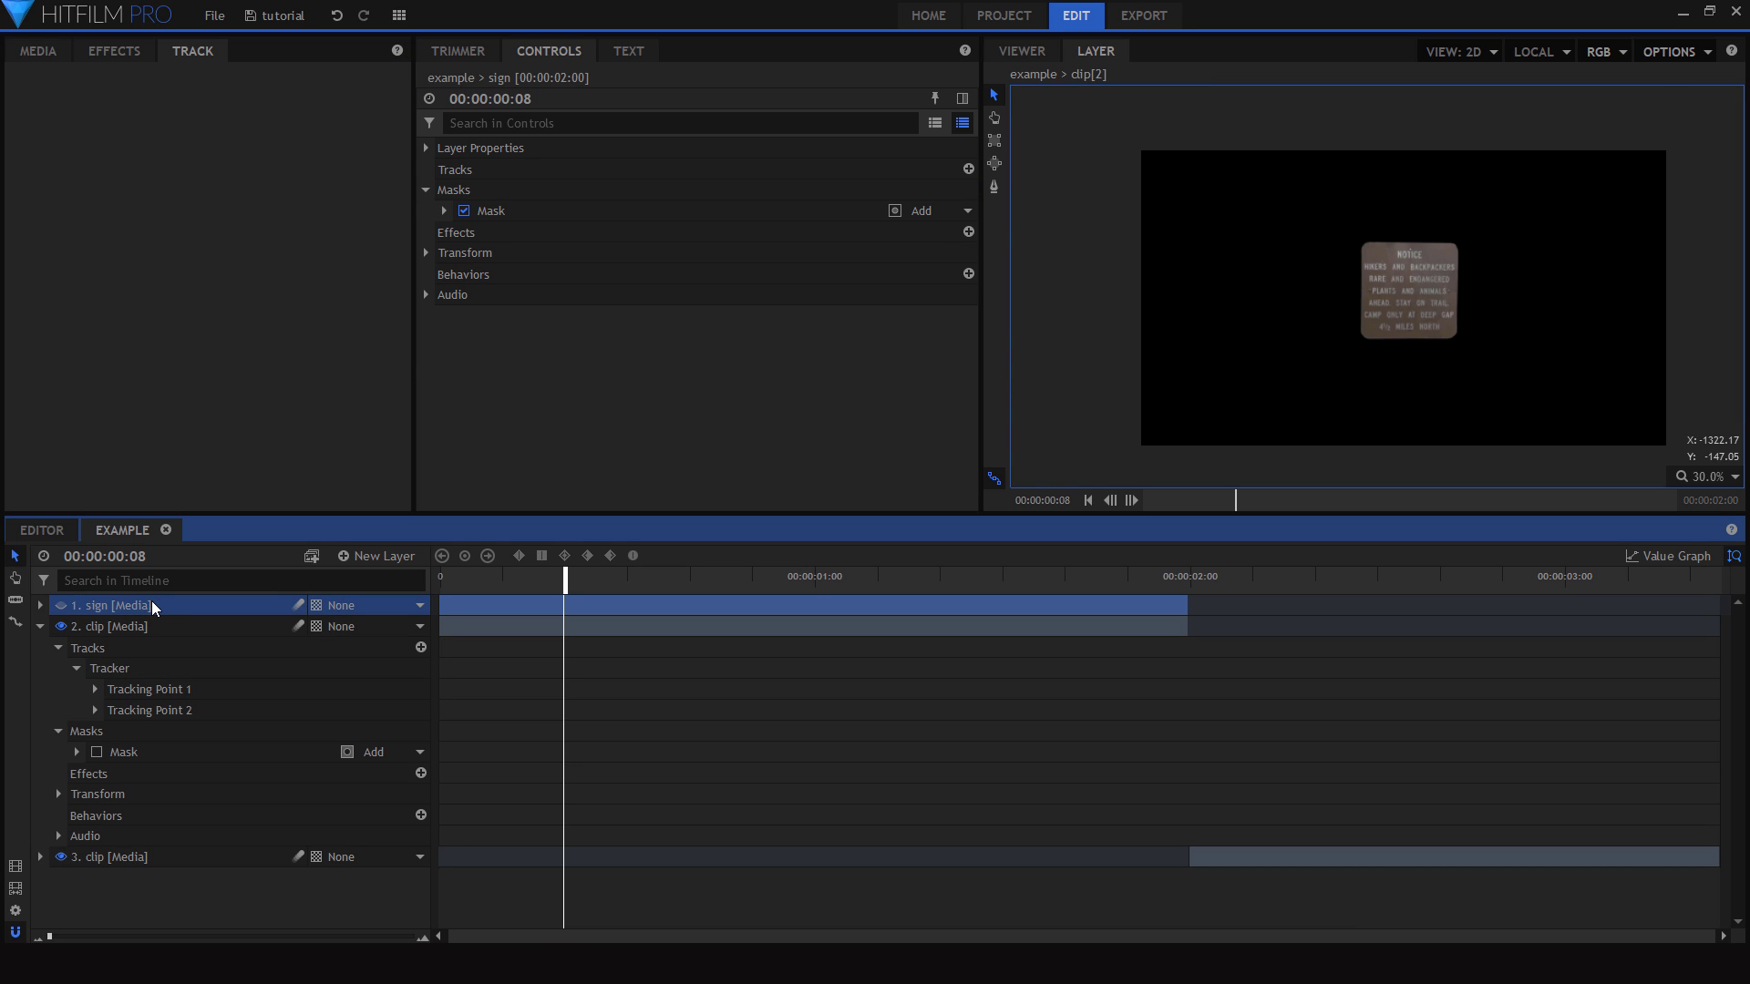
# - Rename the tracked clip layer as bg
pyautogui.click(145, 624)
pyautogui.doubleClick(145, 623)
pyautogui.write('bg')
pyautogui.press('Return')
# - Apply the tracker's X-position, Y-position, Rotation and Scale directly to the sign layer, show that layer and play the result
pyautogui.click(477, 190)
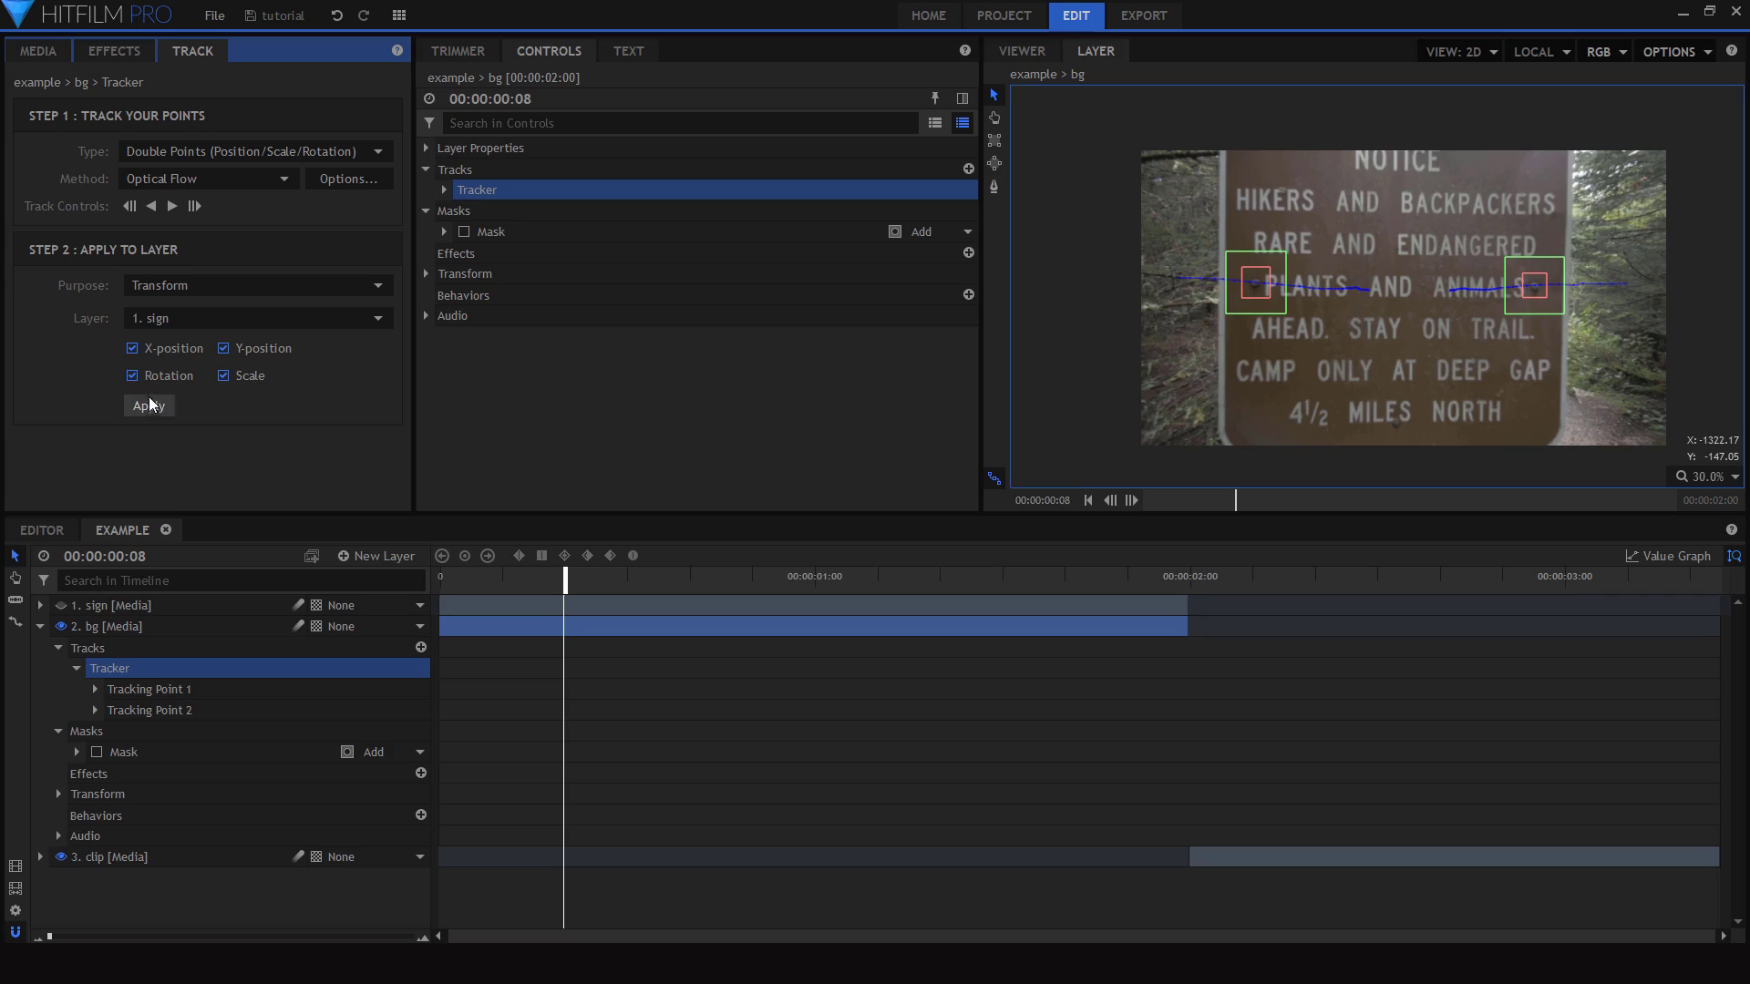
pyautogui.click(149, 406)
pyautogui.click(1019, 51)
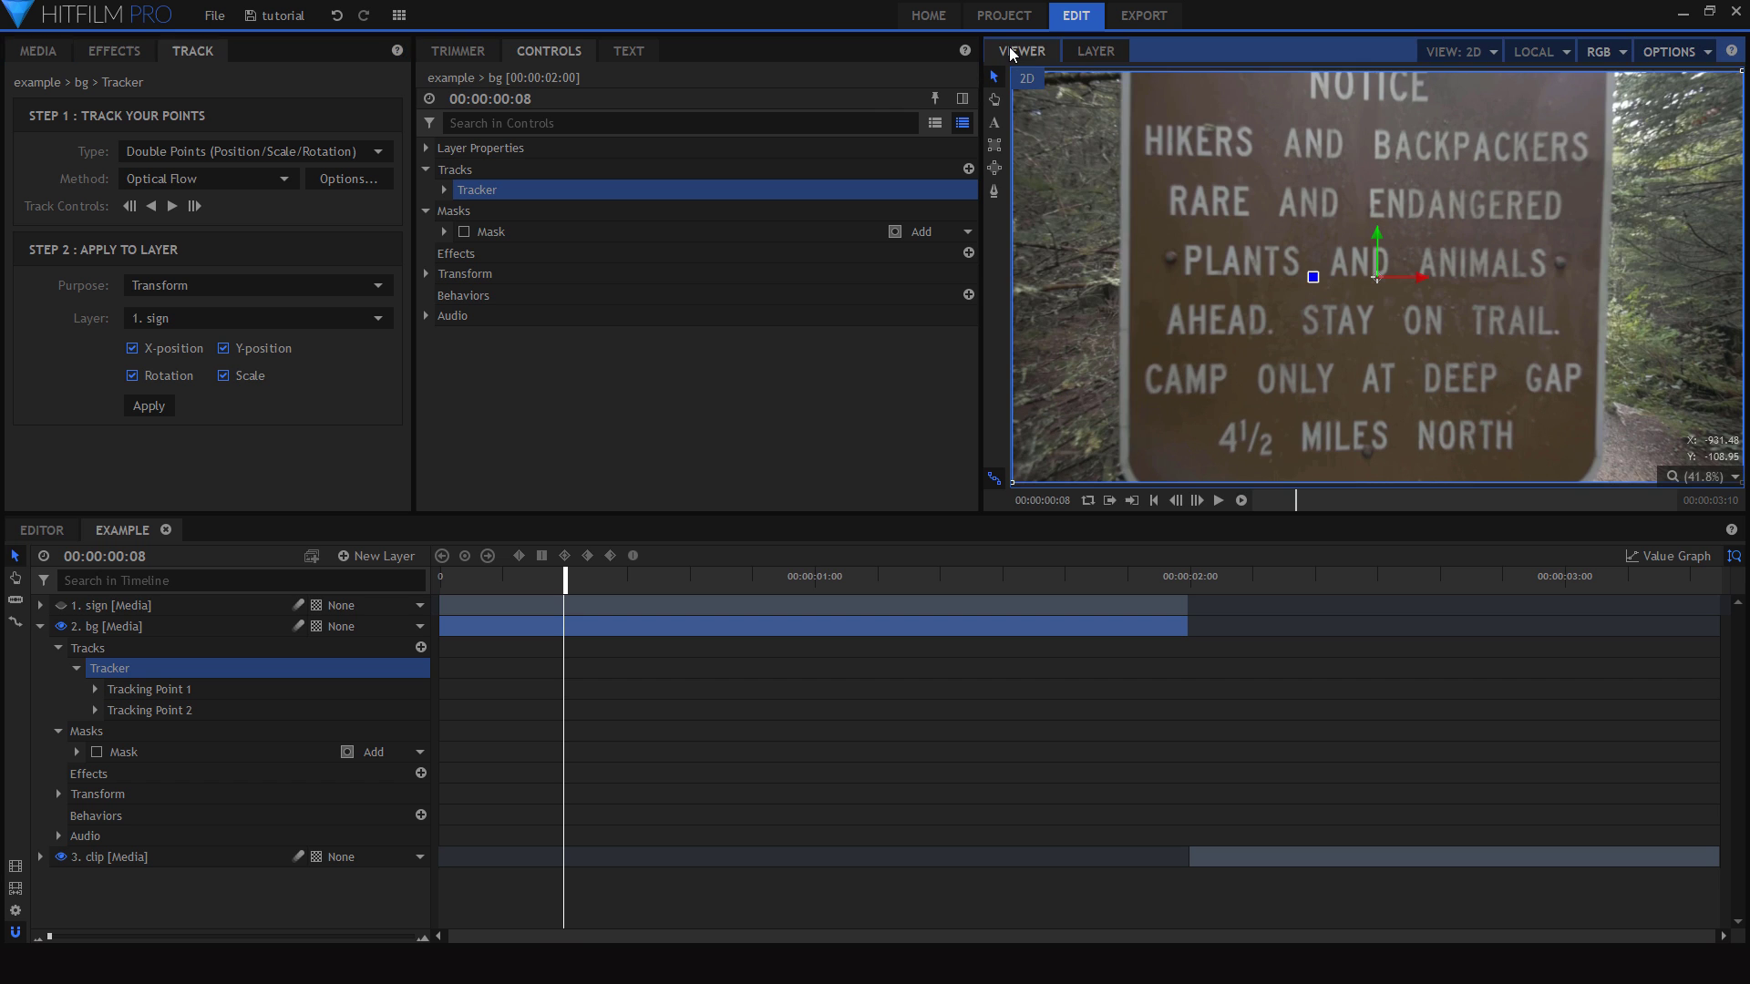
pyautogui.click(40, 626)
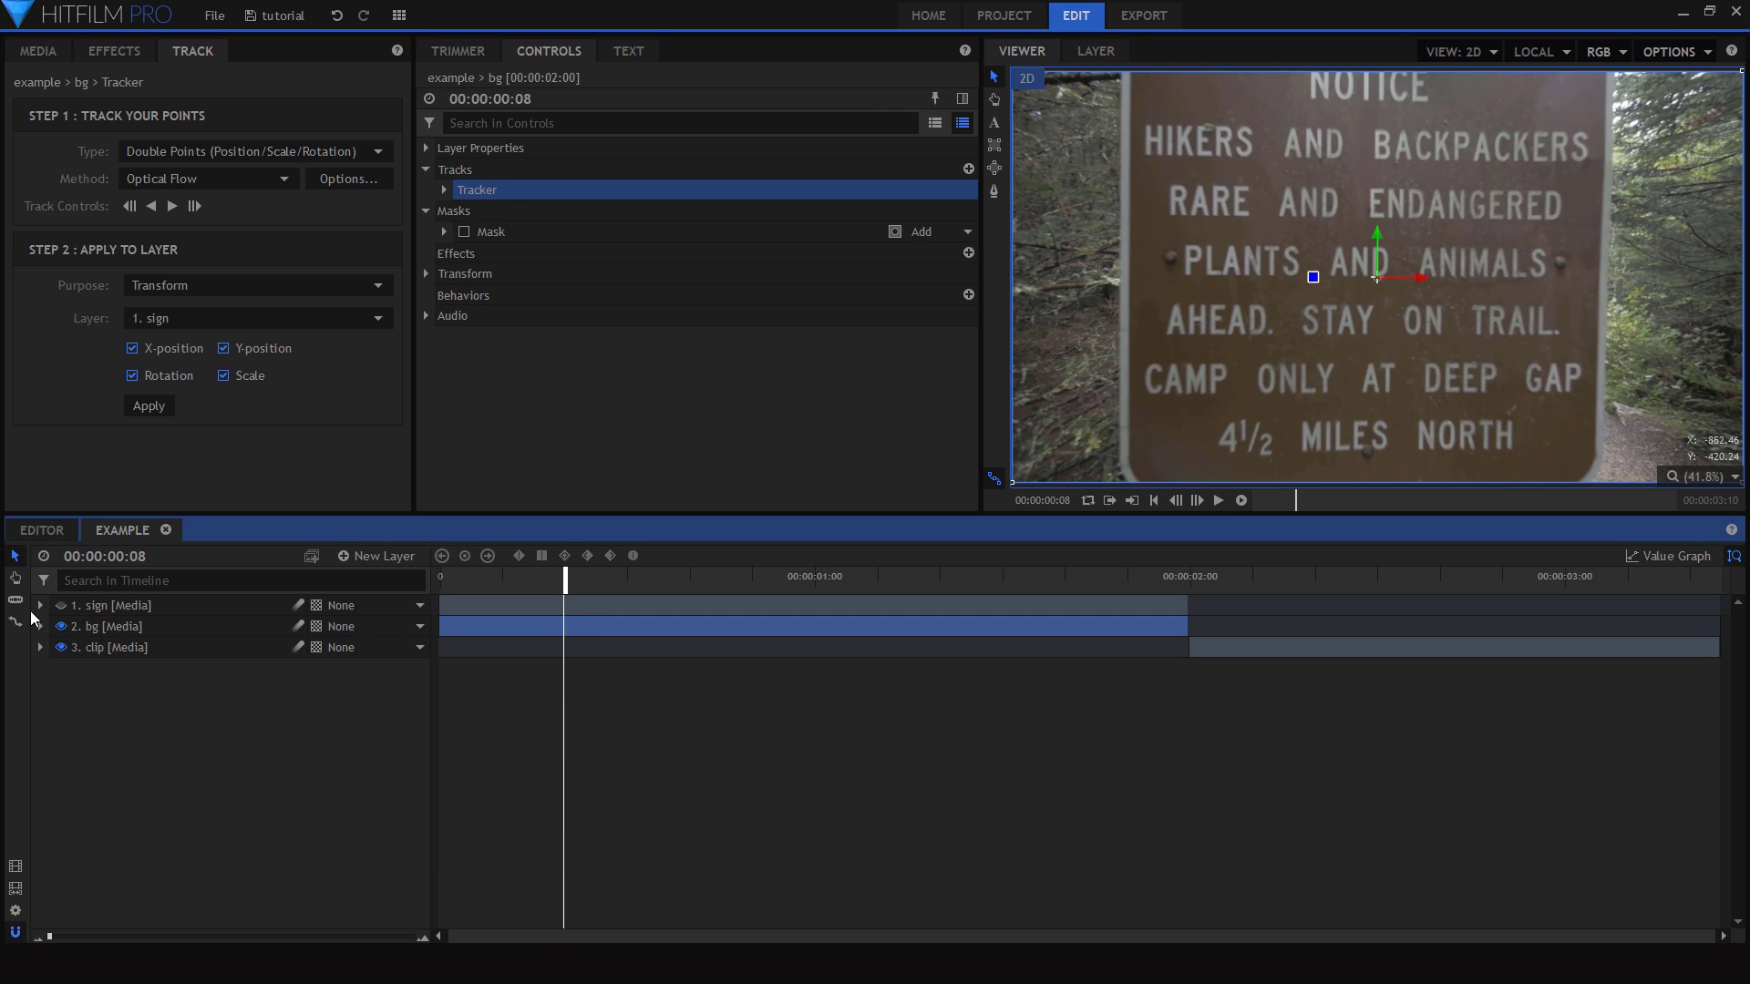
pyautogui.click(62, 605)
pyautogui.press('Home')
pyautogui.press('space')
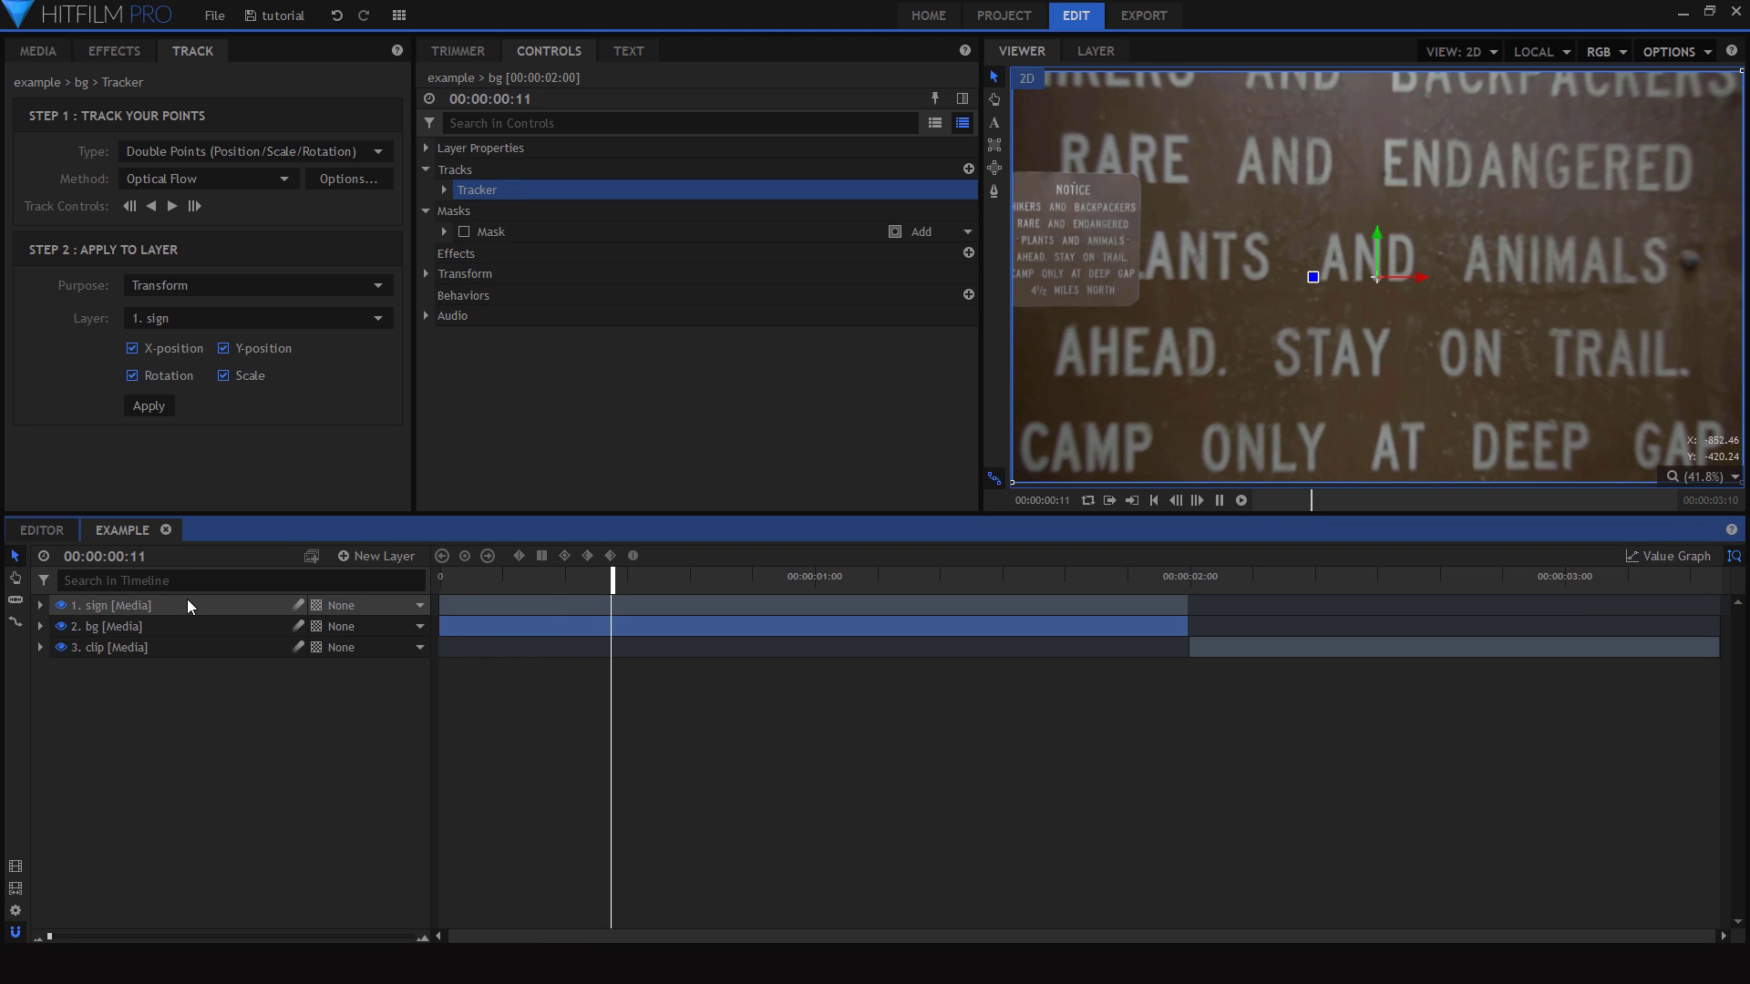
pyautogui.press('space')
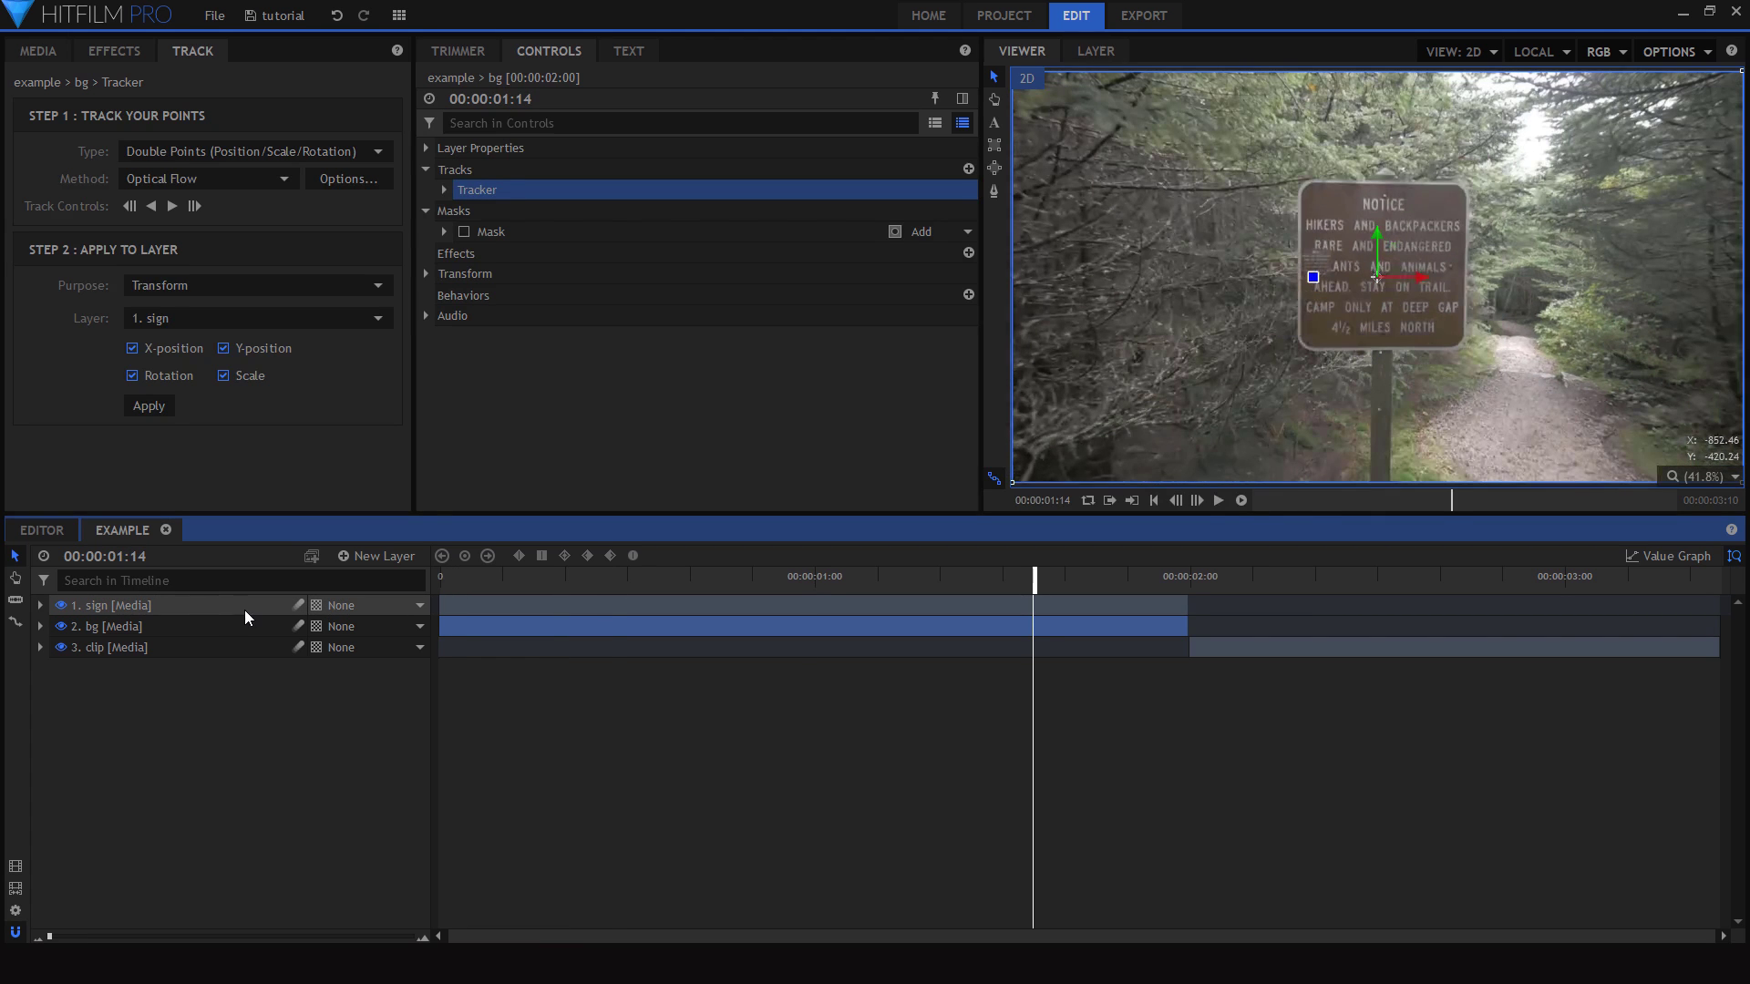
# - Add a new Point layer to the example composite
pyautogui.moveTo(500, 576); pyautogui.dragTo(671, 584)
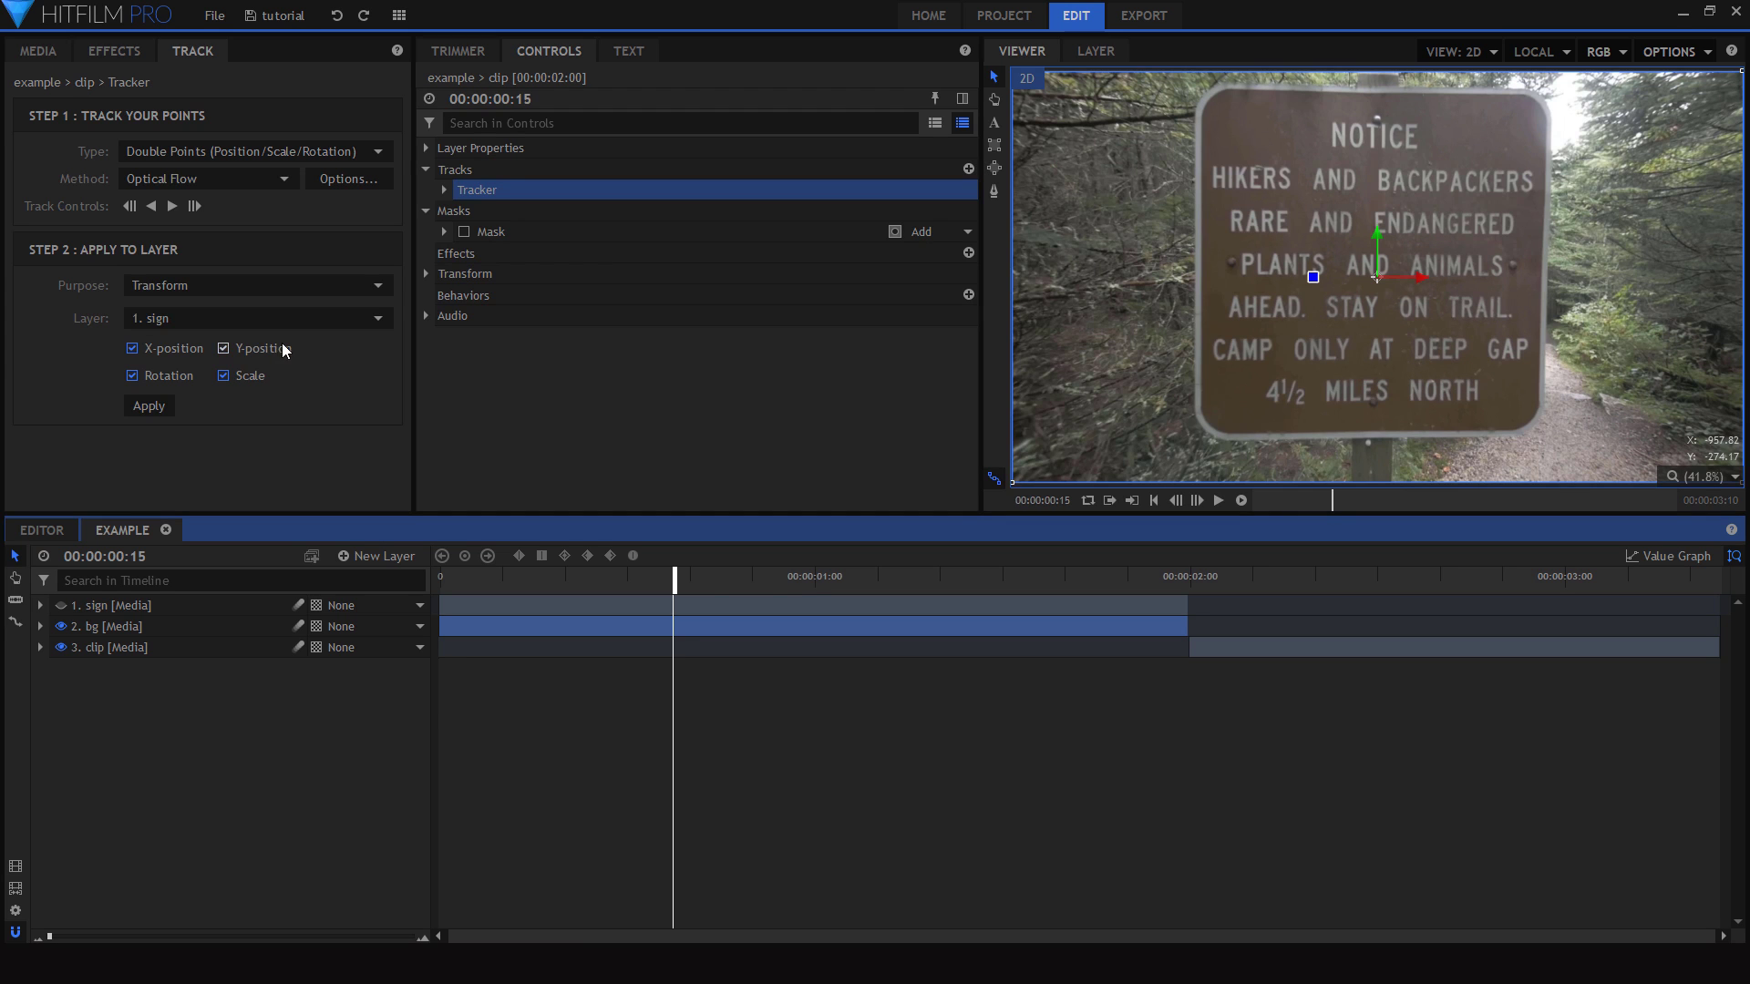
pyautogui.click(377, 556)
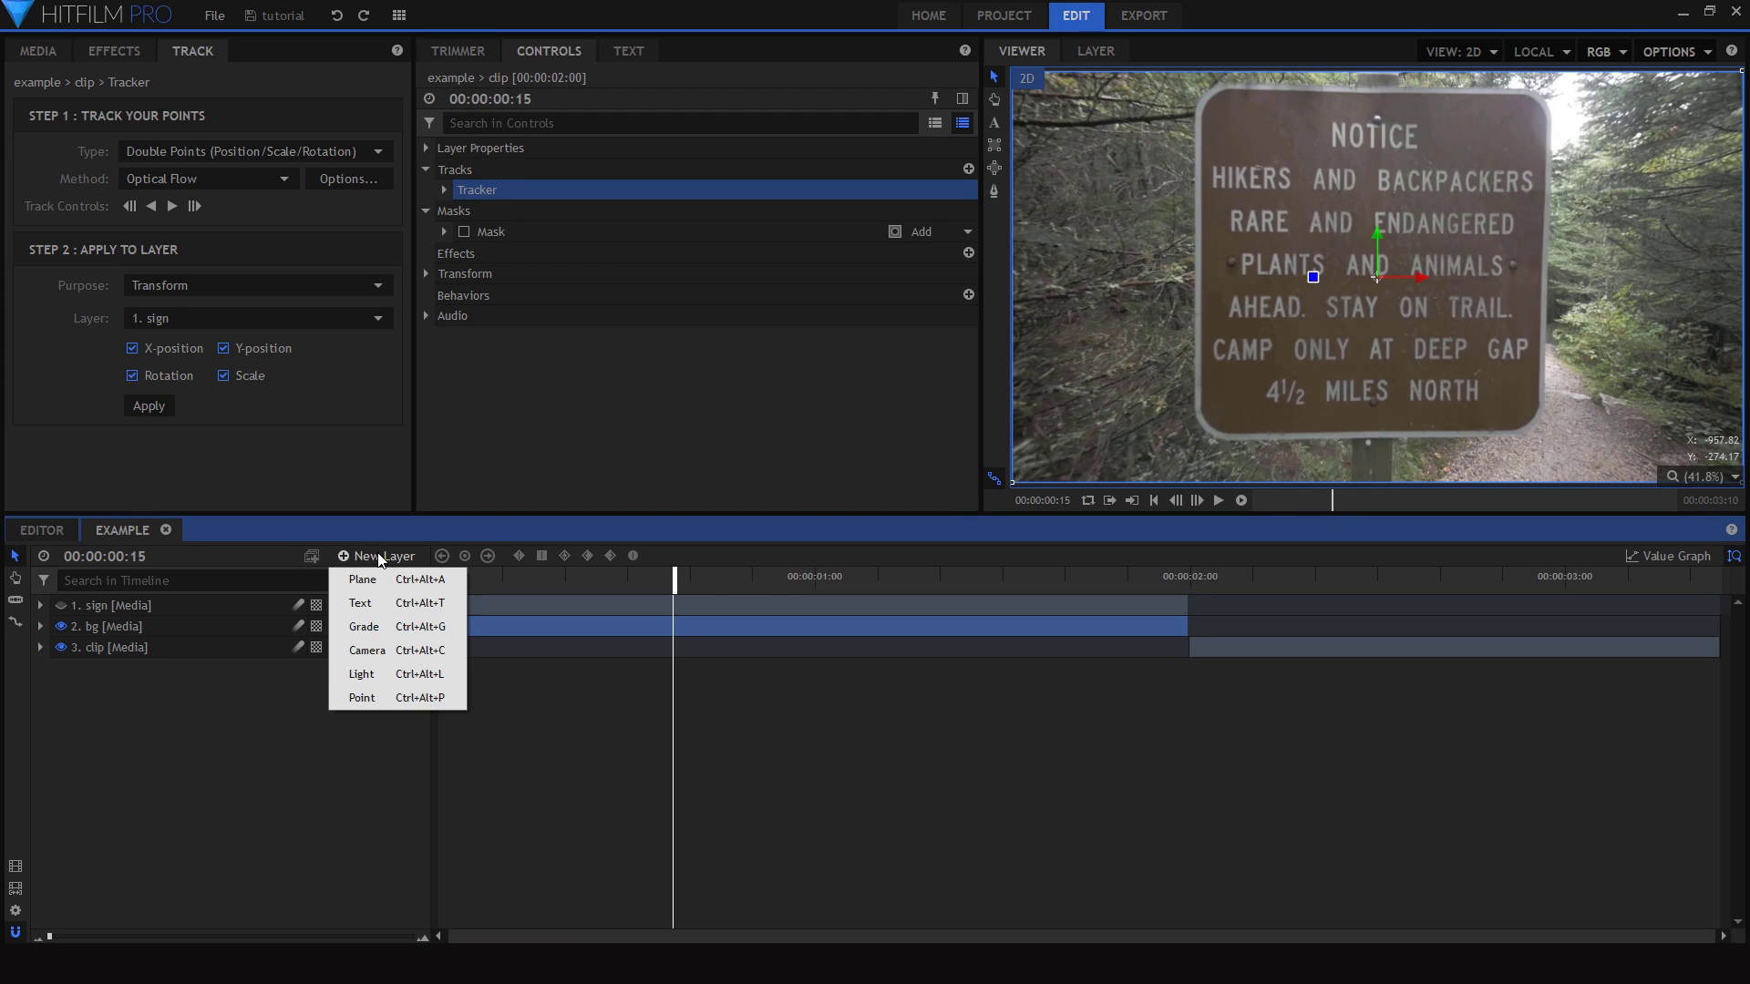
pyautogui.click(381, 698)
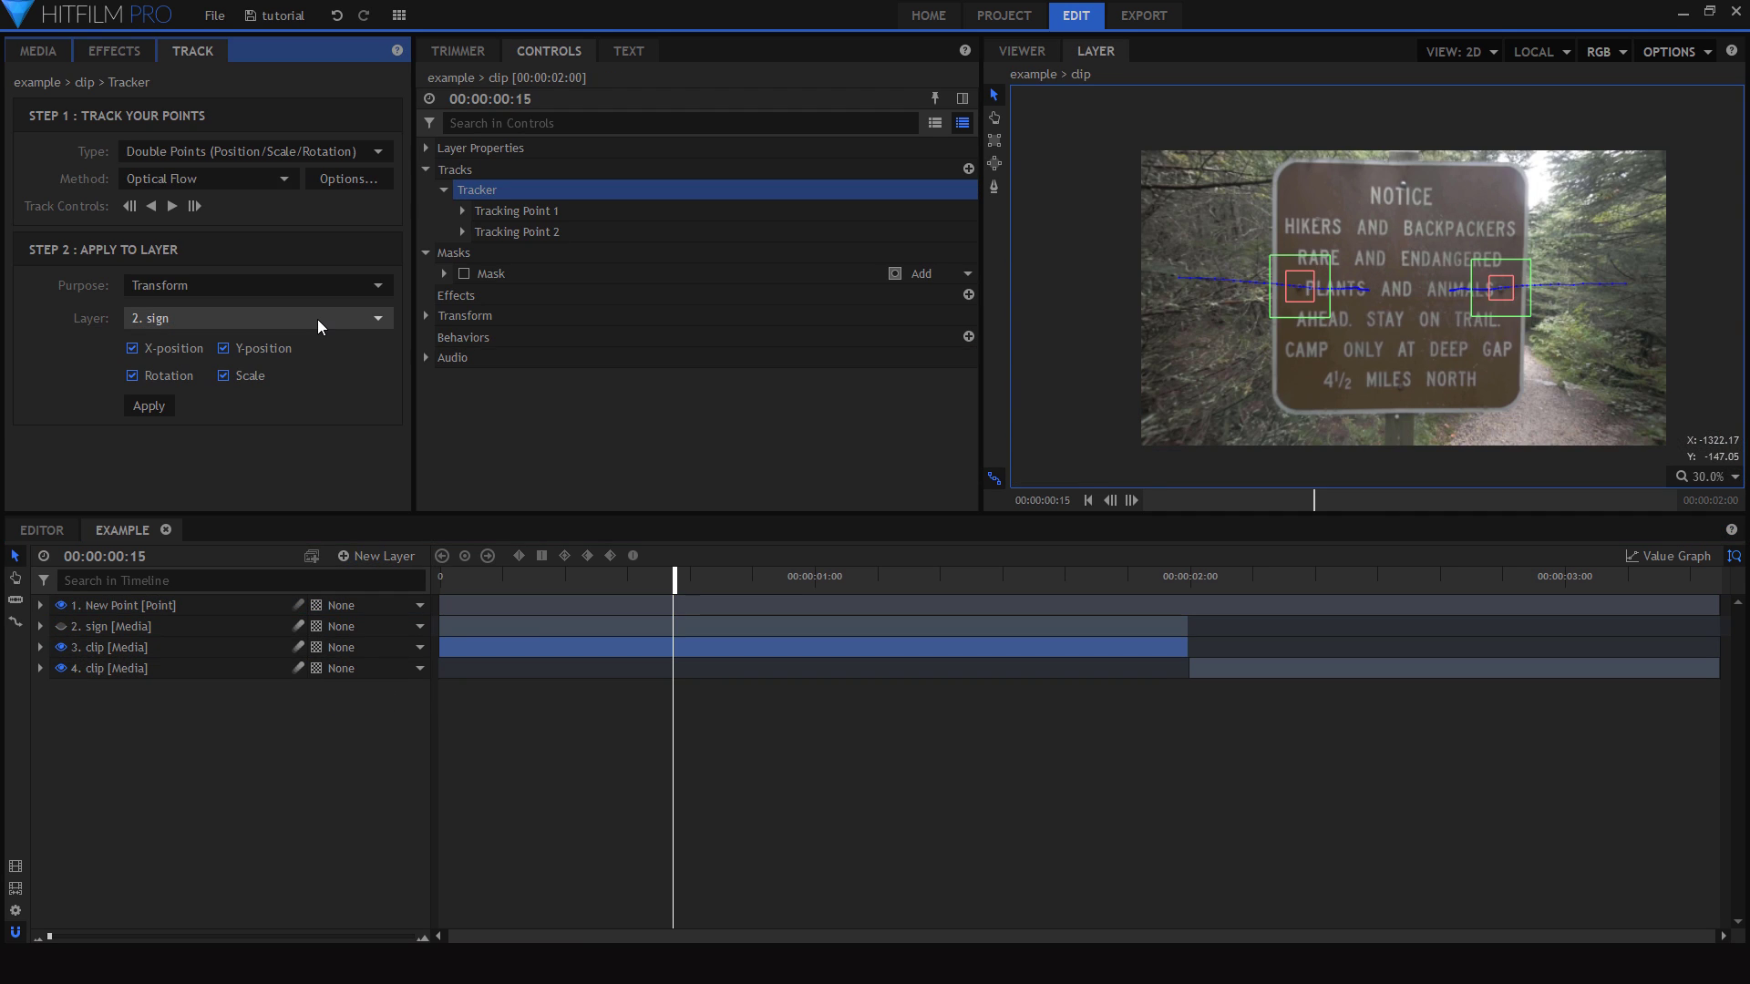
# - Apply the tracker's X-position, Y-position, Rotation and Scale to the New Point layer and scrub to check its motion
pyautogui.click(320, 325)
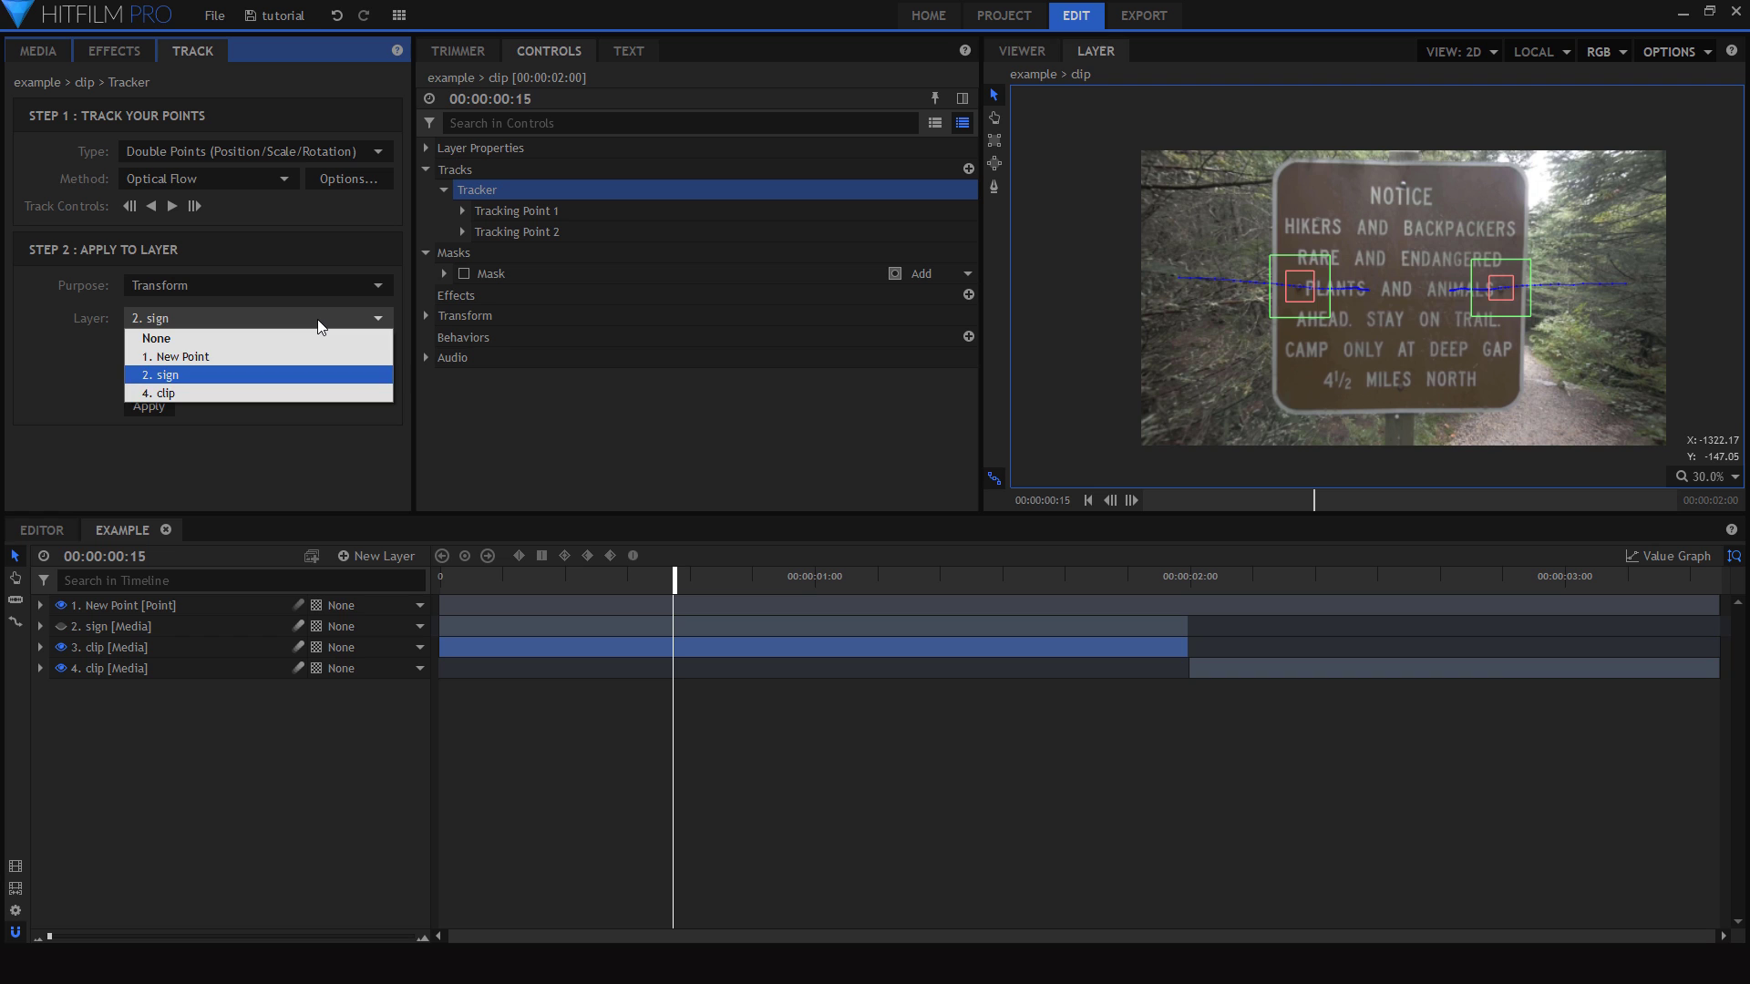
pyautogui.click(282, 355)
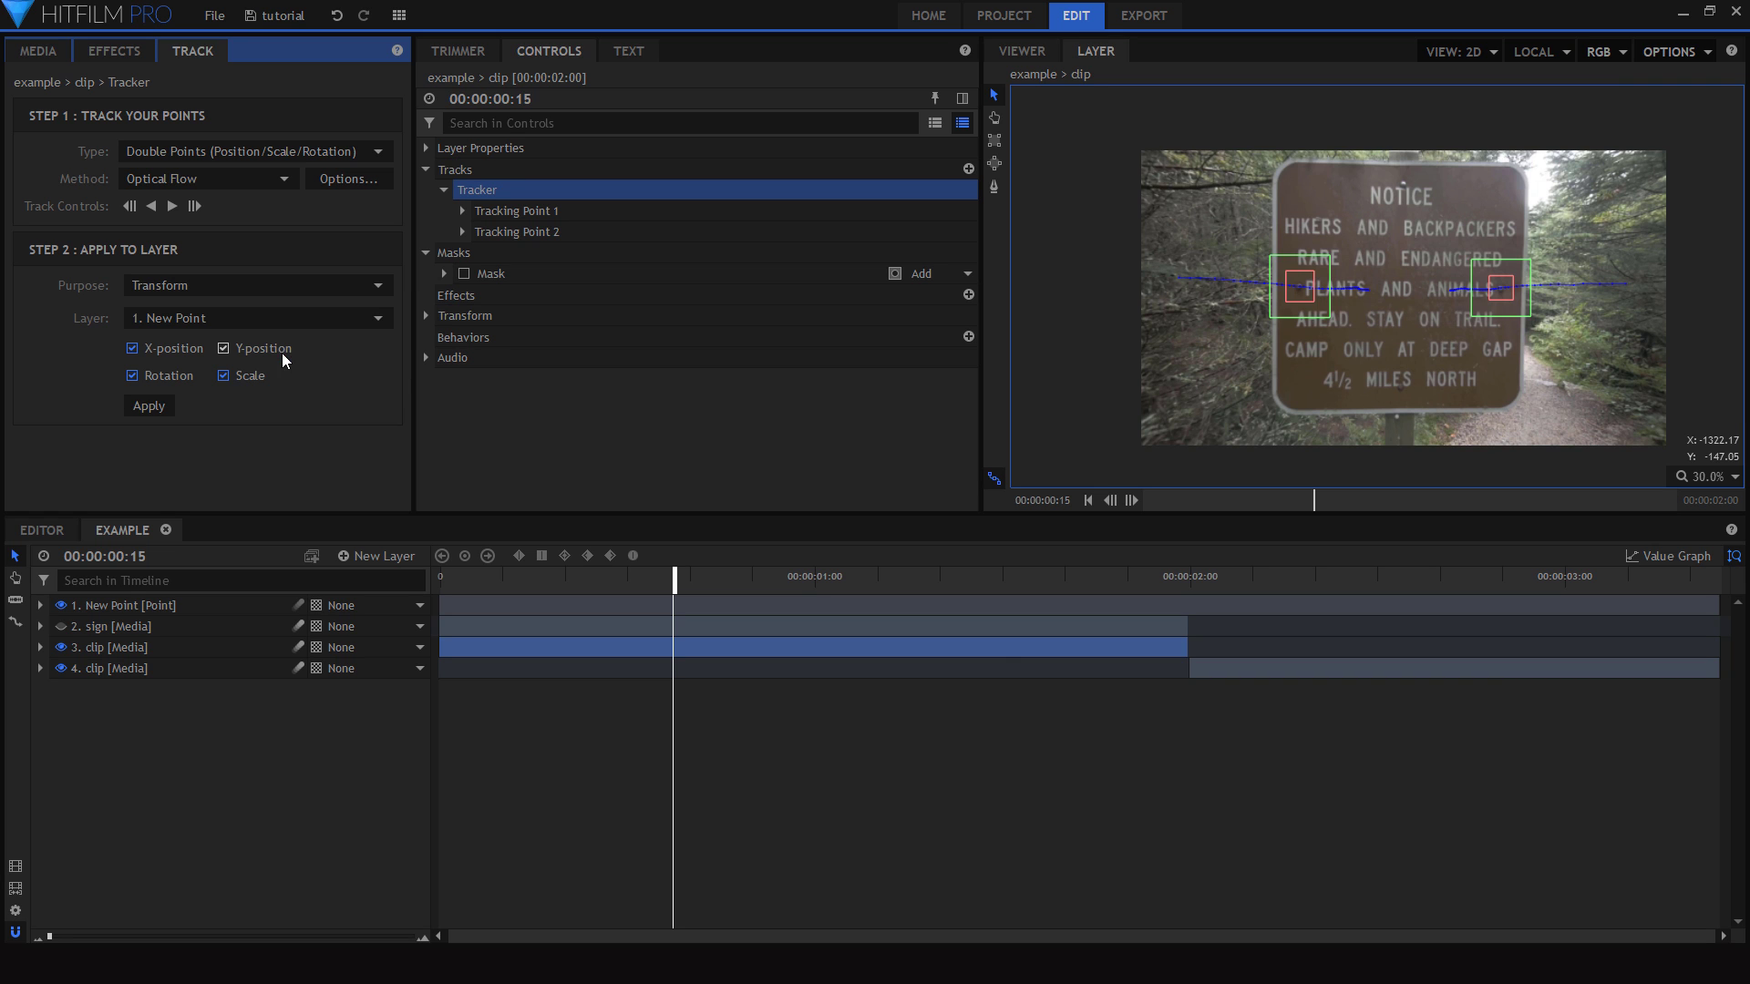
pyautogui.click(156, 407)
pyautogui.click(1014, 53)
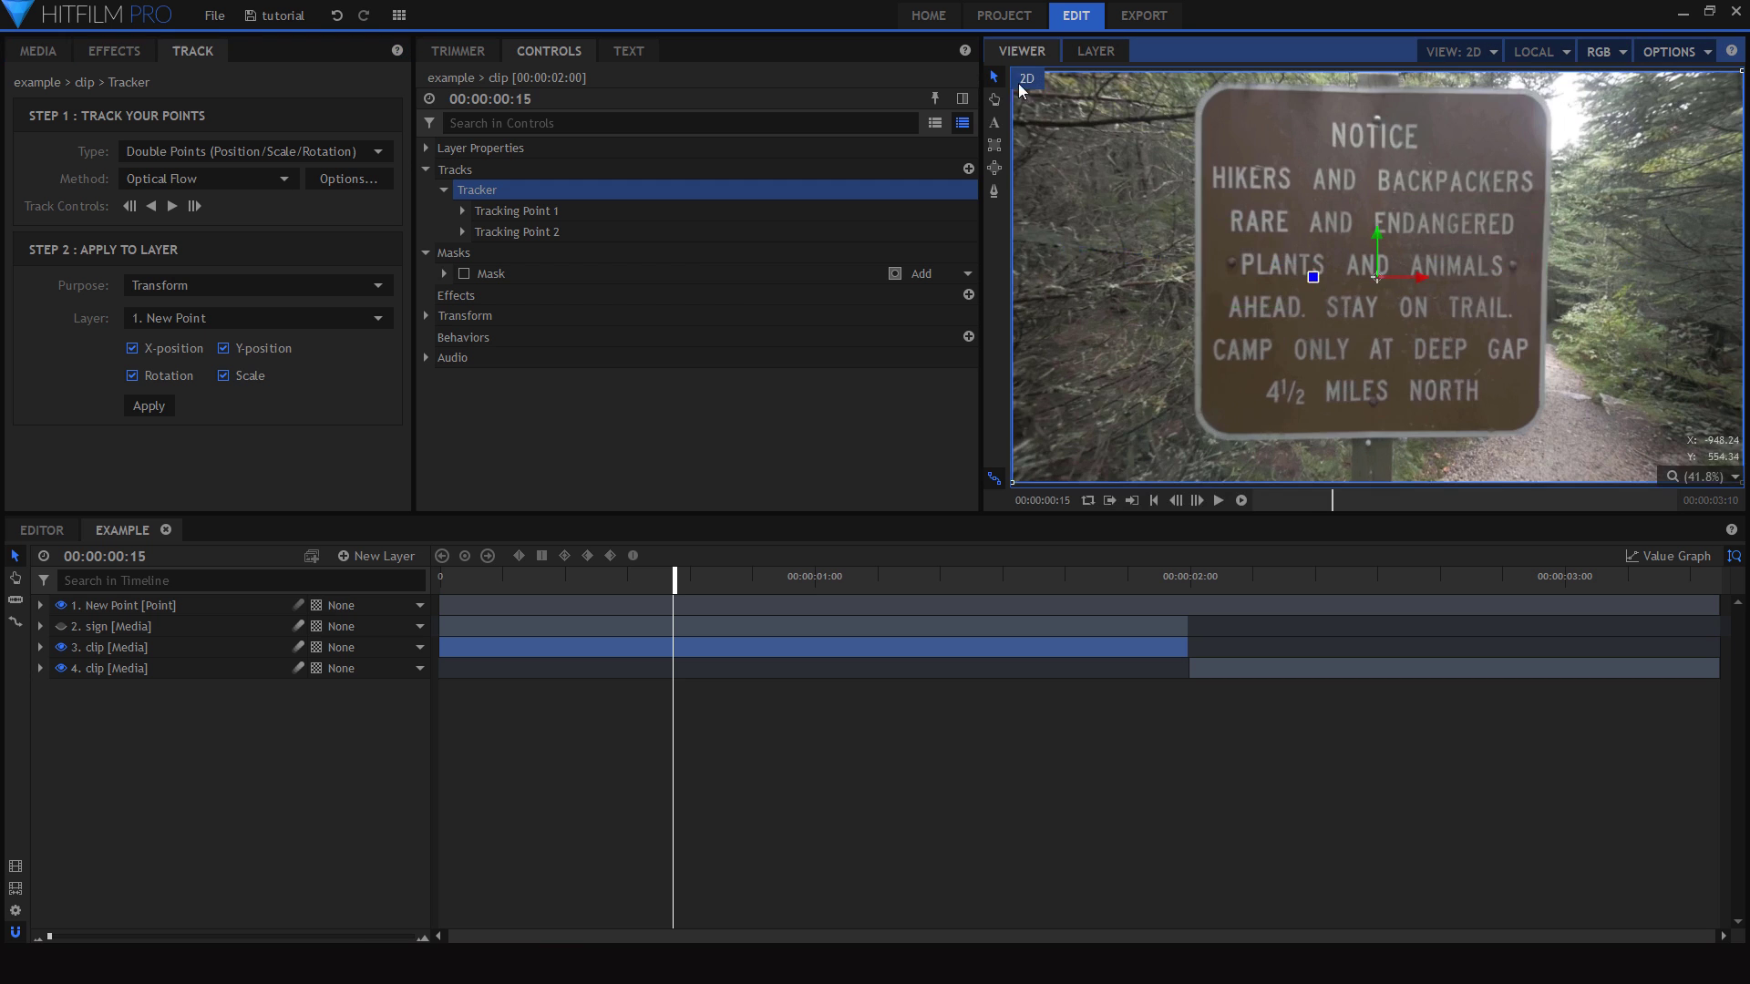
pyautogui.click(155, 606)
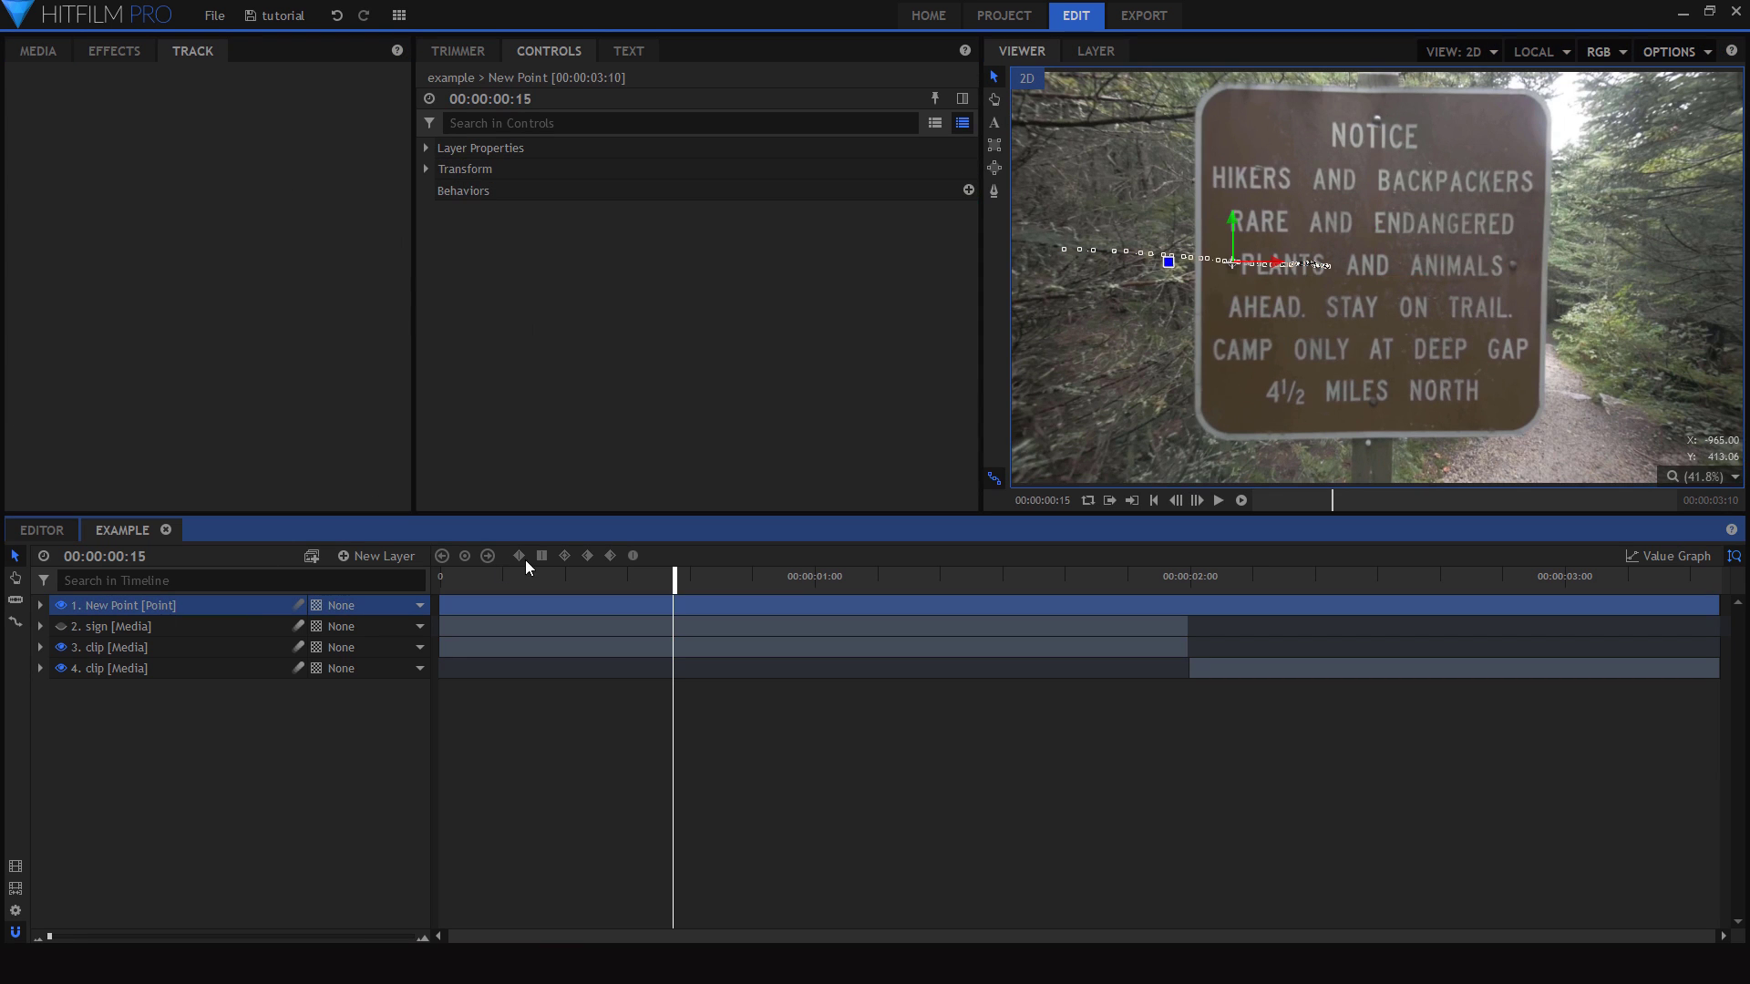
pyautogui.moveTo(453, 574); pyautogui.dragTo(877, 578)
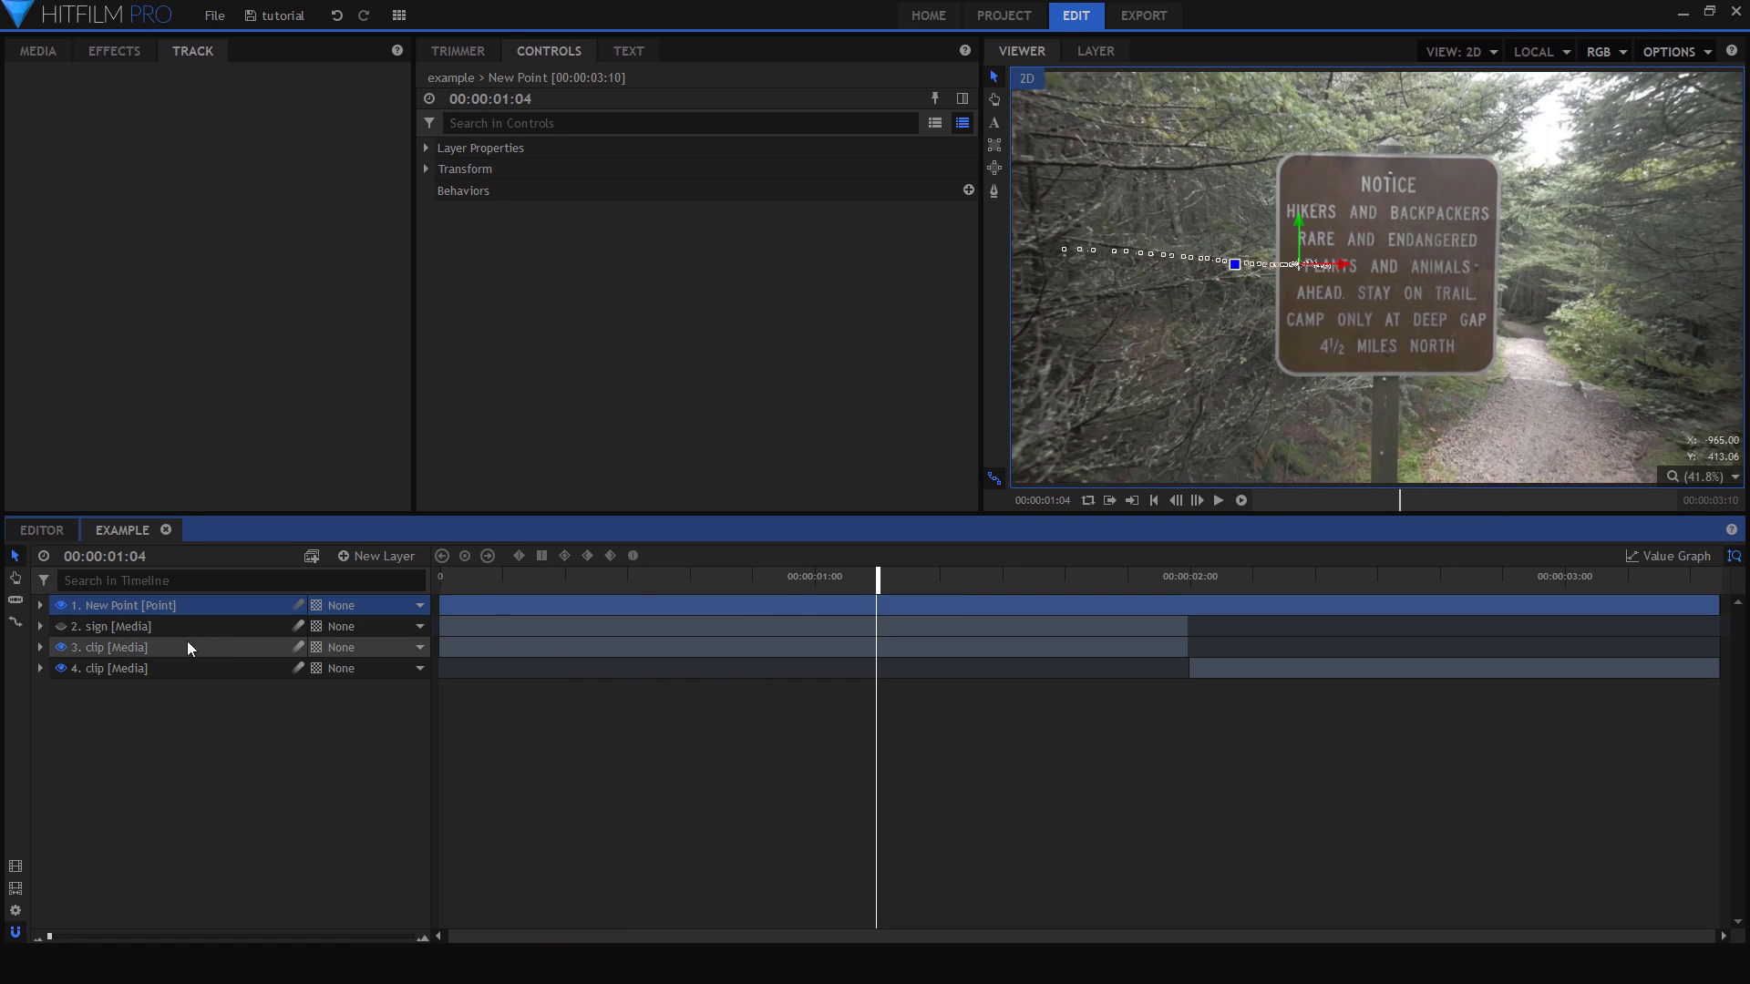
# - Show the sign layer and parent it to the New Point layer at 00:00:02:00
pyautogui.click(118, 630)
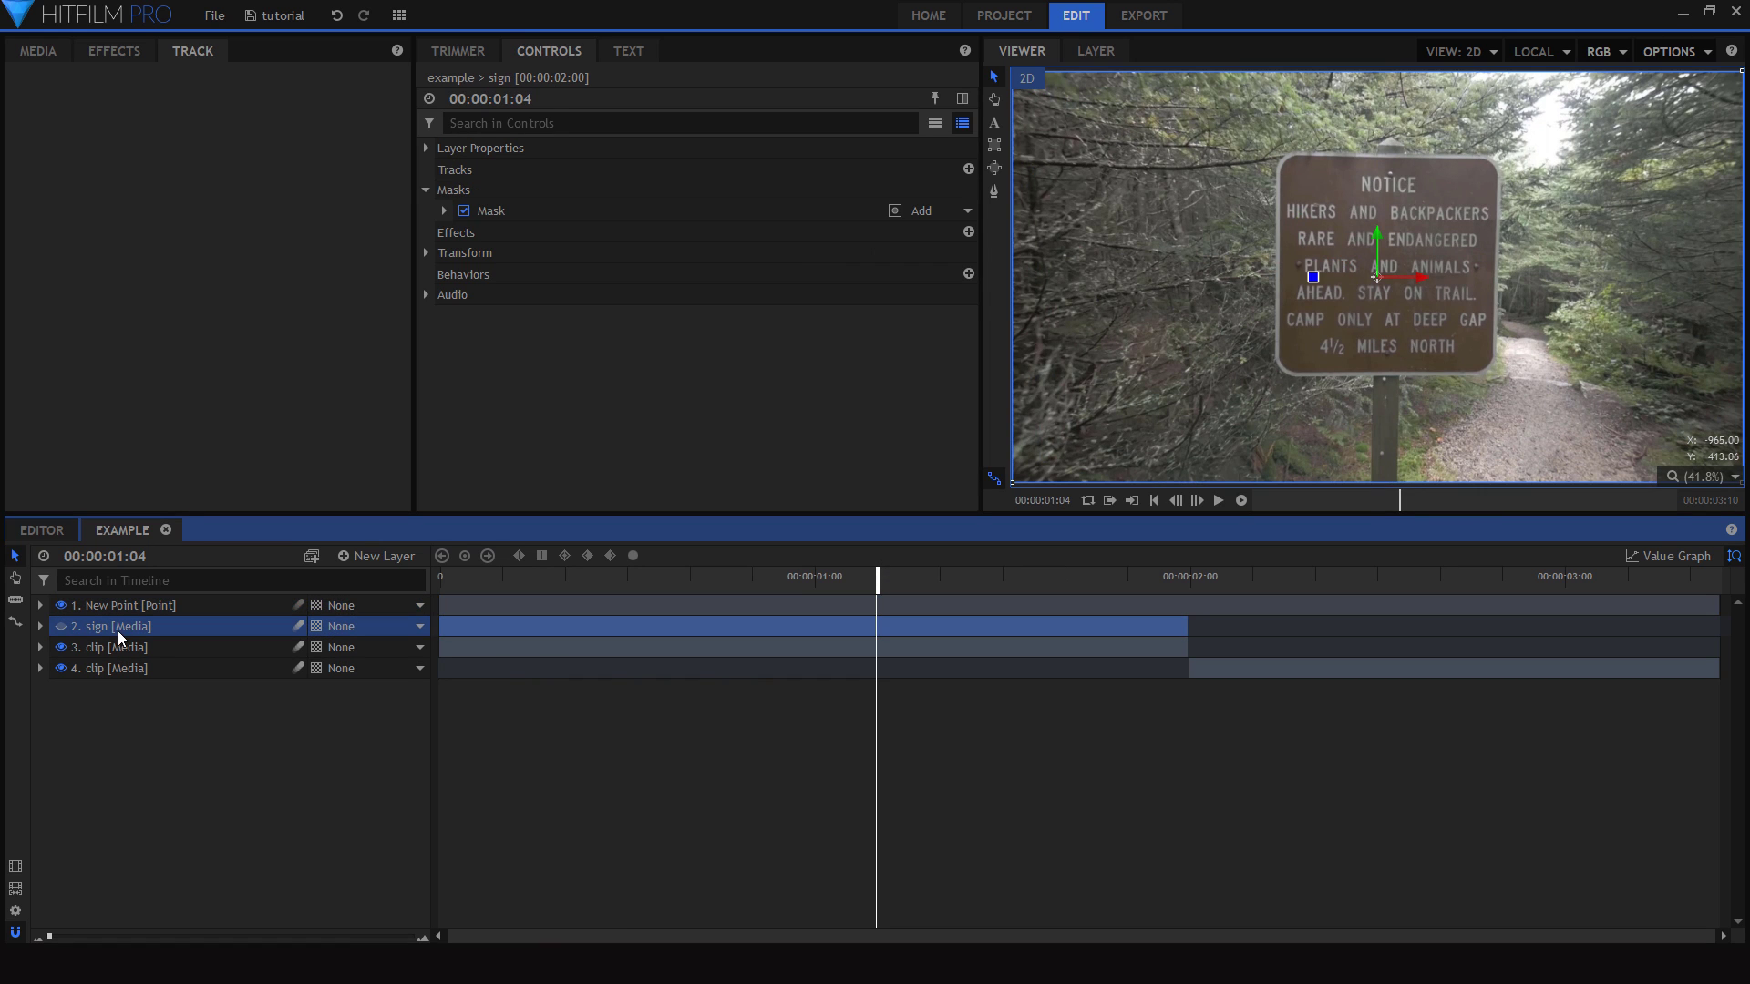
pyautogui.click(61, 627)
pyautogui.moveTo(1173, 576); pyautogui.dragTo(1189, 576)
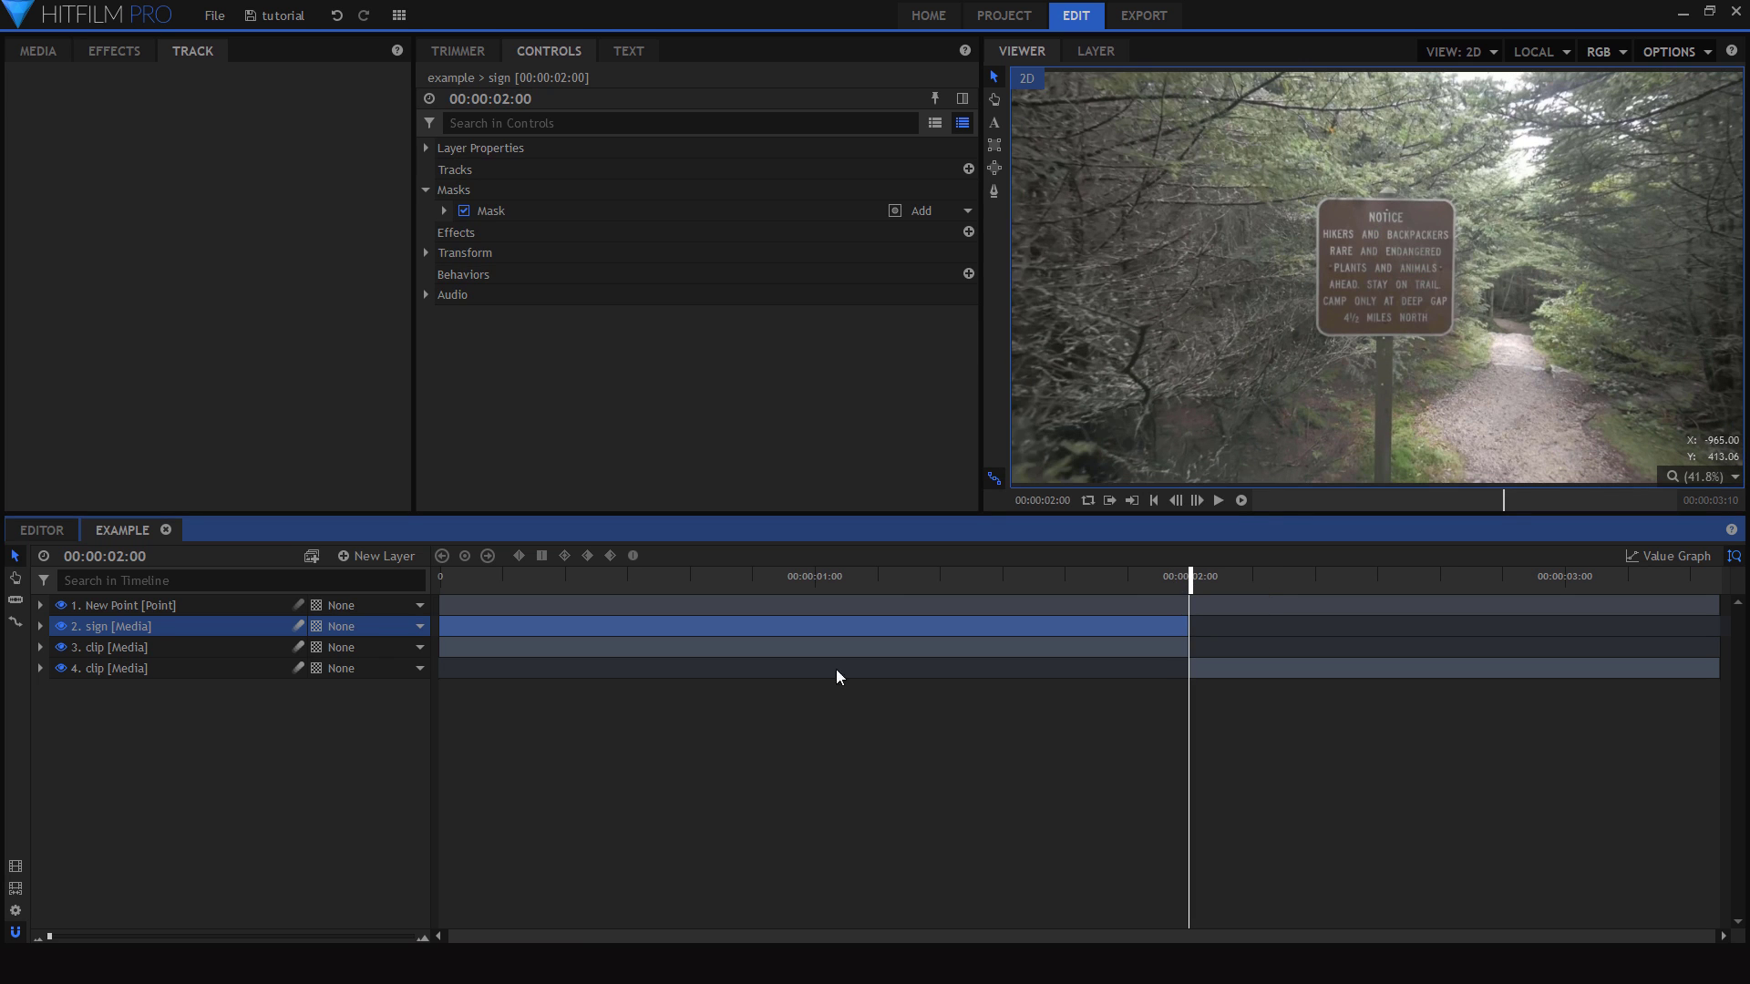
pyautogui.click(359, 625)
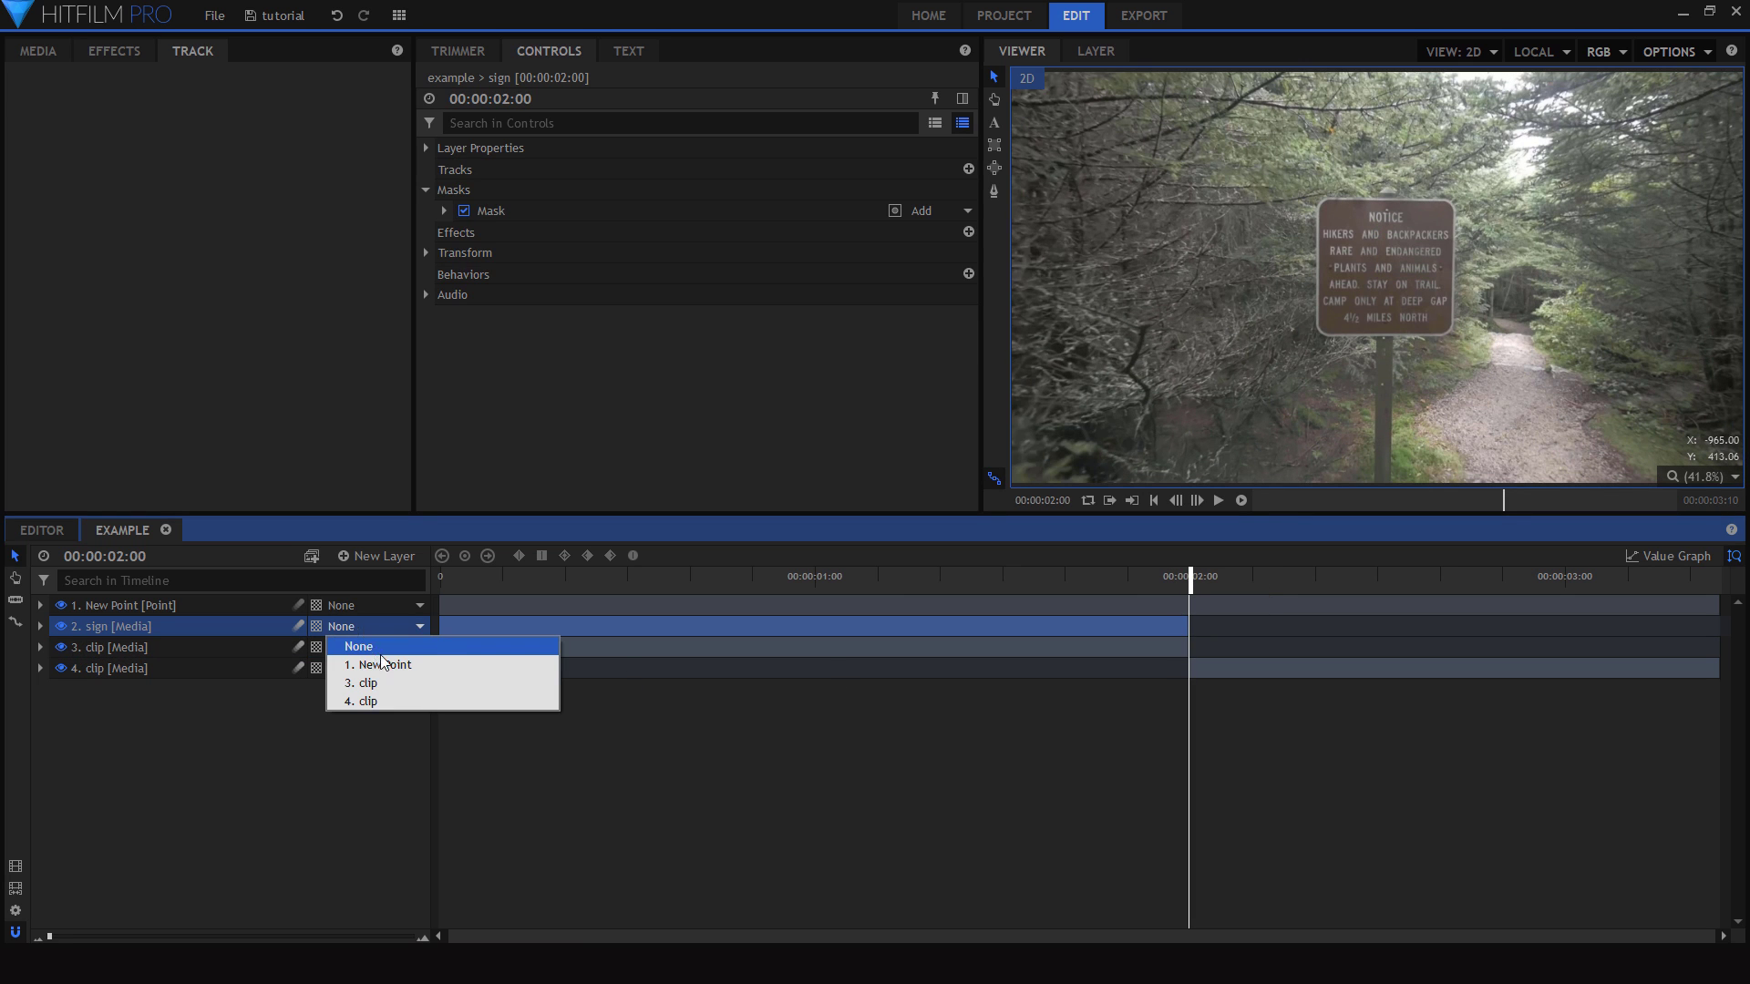
pyautogui.click(386, 662)
# - Enable the mask on the tracked clip layer and scrub the timeline to check how the sign follows the cut-out
pyautogui.click(470, 577)
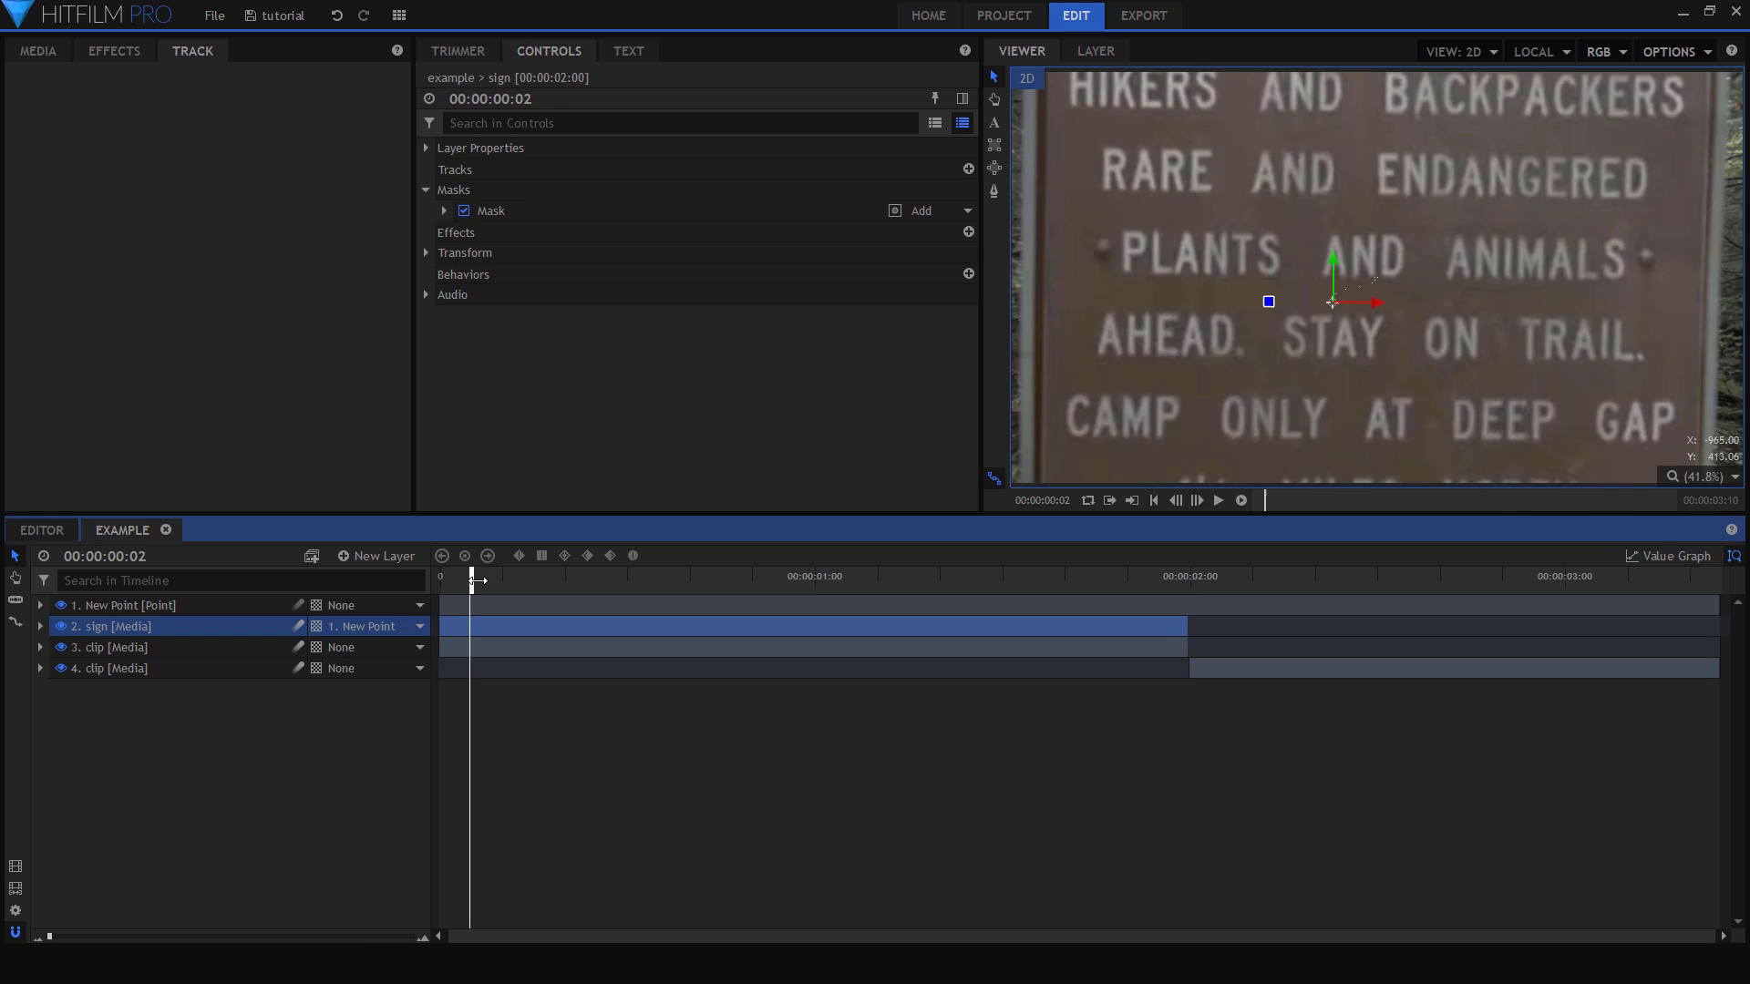
pyautogui.click(182, 647)
pyautogui.click(463, 274)
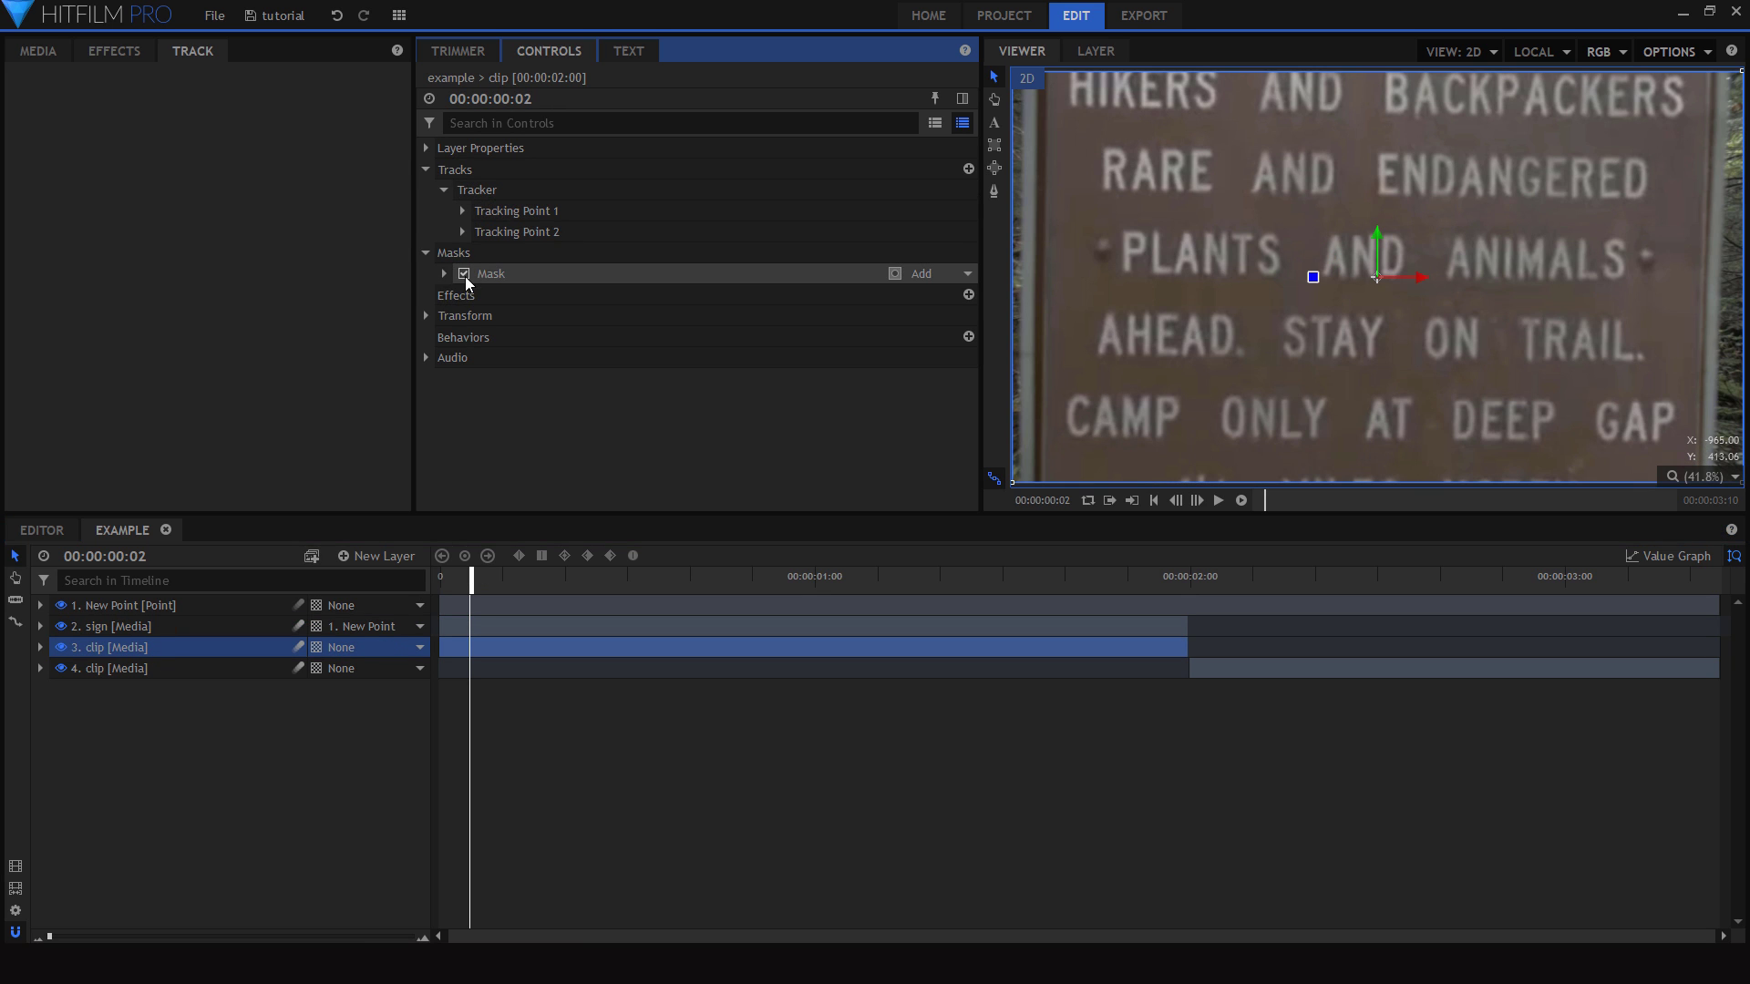
pyautogui.click(113, 622)
pyautogui.moveTo(482, 576); pyautogui.dragTo(889, 578)
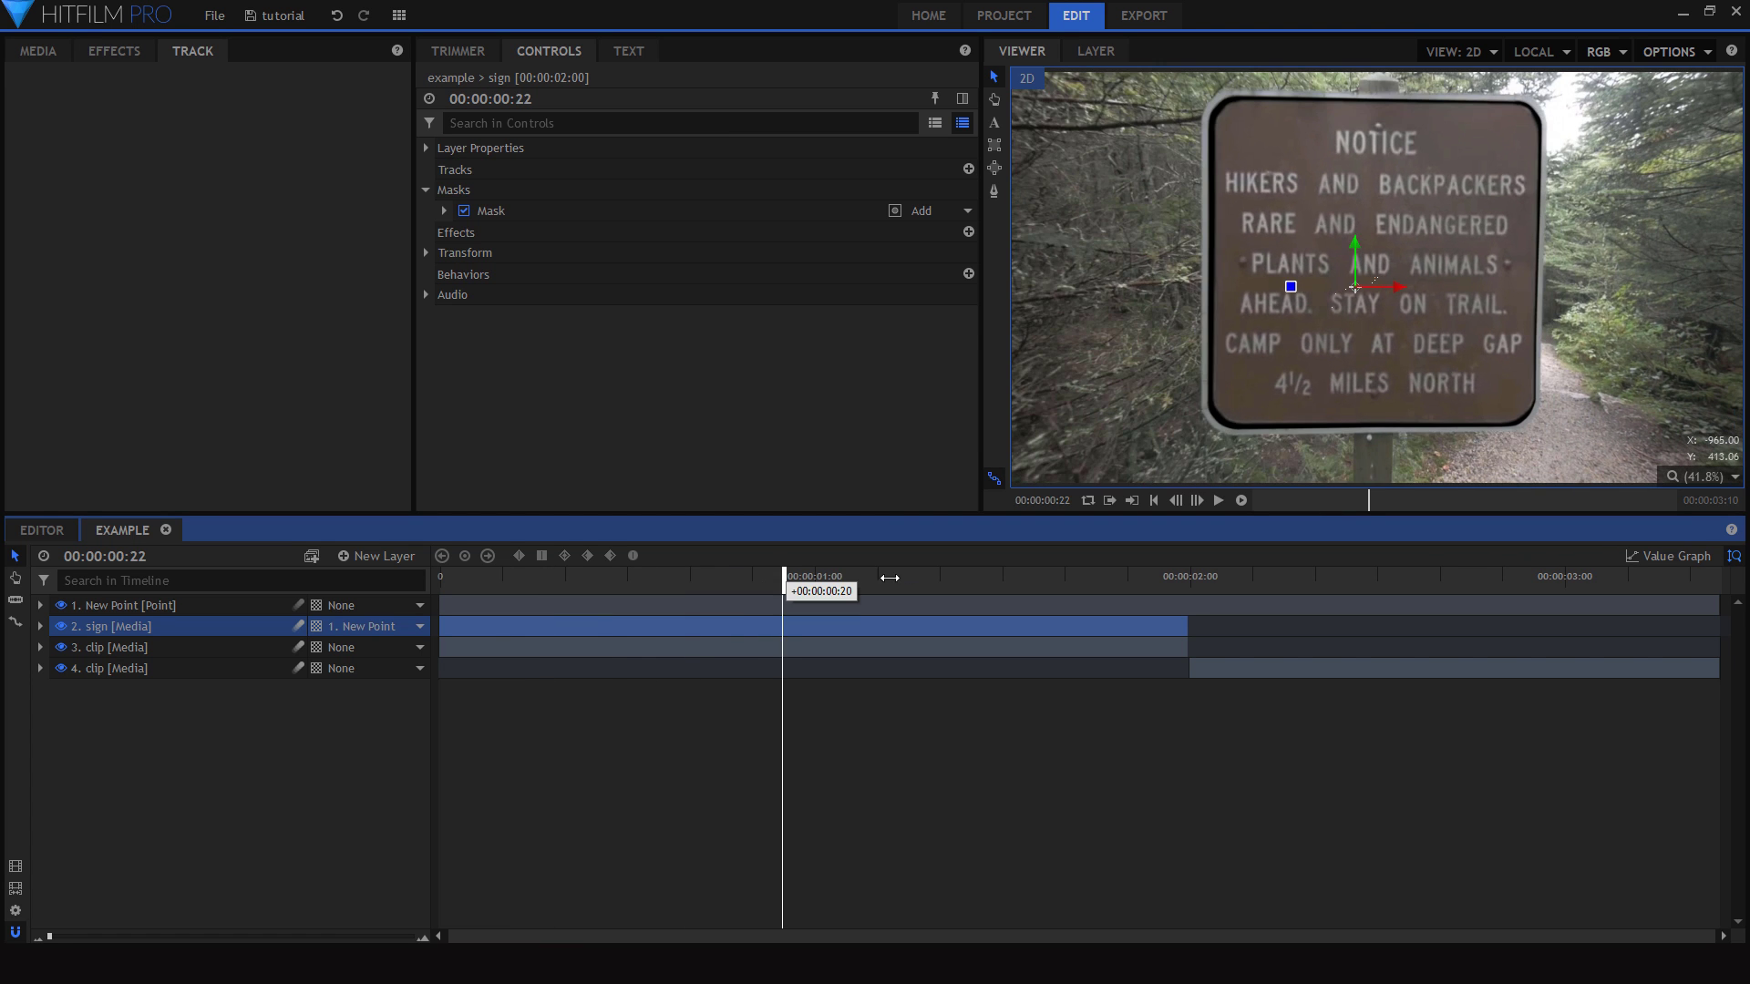
pyautogui.moveTo(454, 579); pyautogui.dragTo(705, 580)
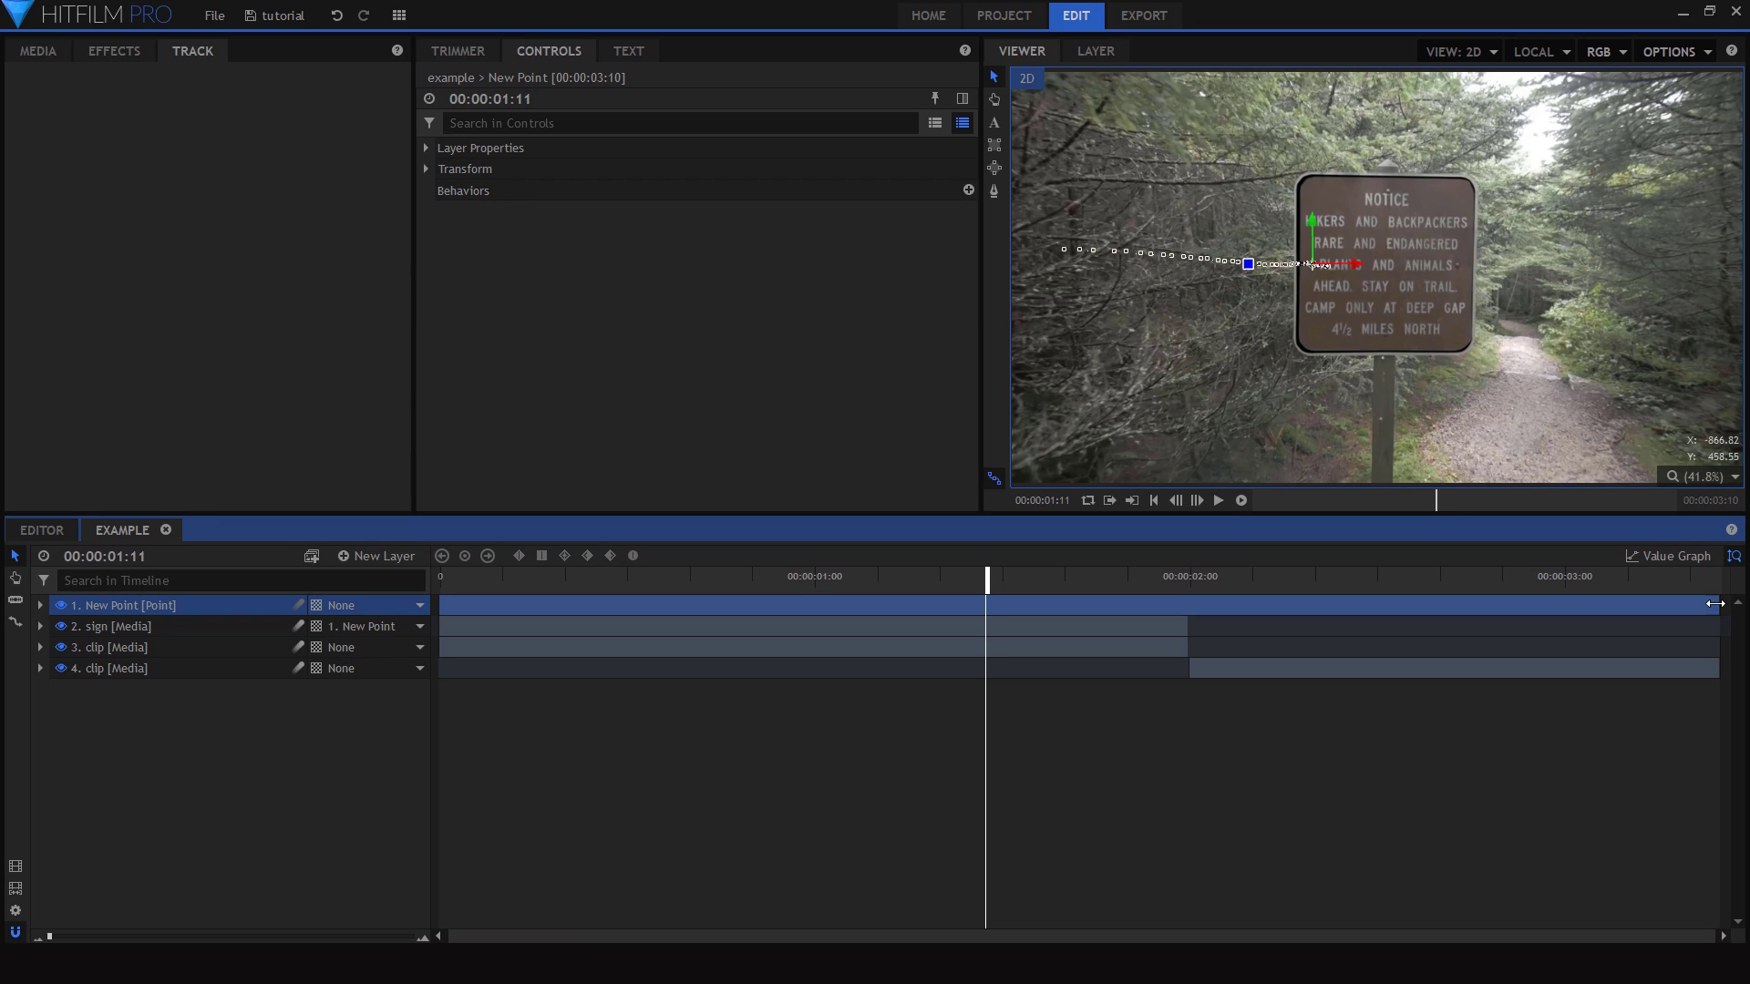
# - Trim the New Point layer's end to 00:00:02:00 and rename the layer as track
pyautogui.moveTo(1716, 605); pyautogui.dragTo(1189, 607)
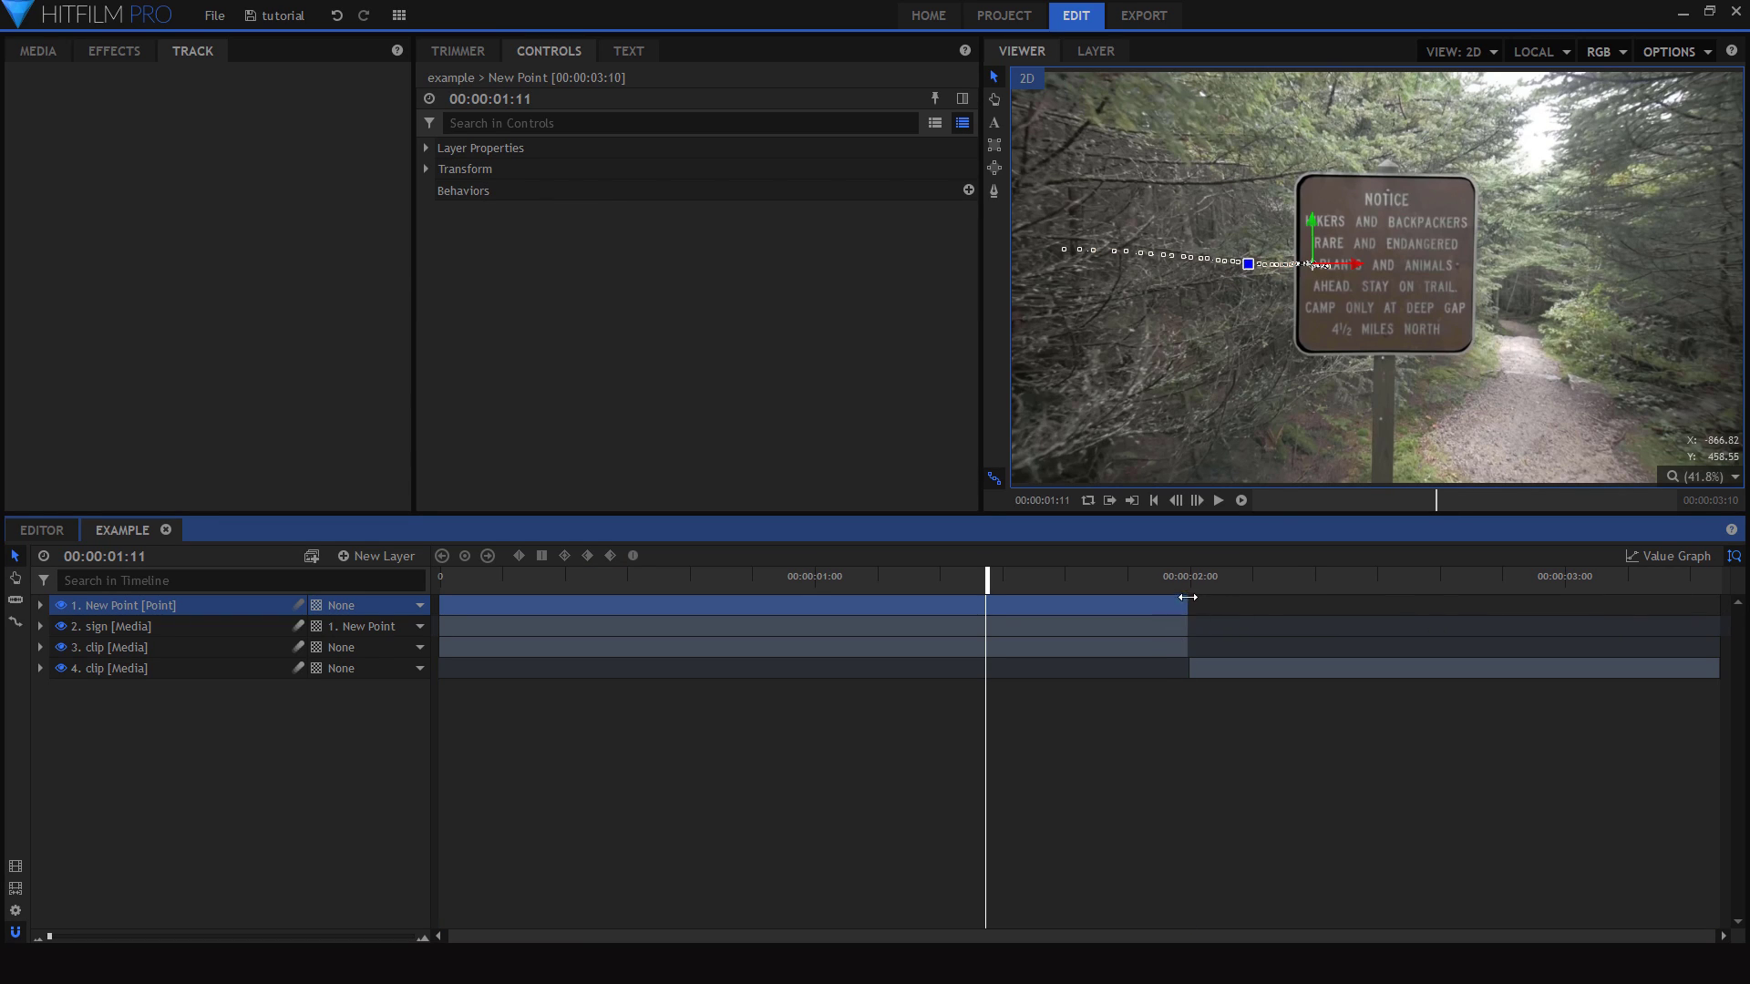
pyautogui.press('F2')
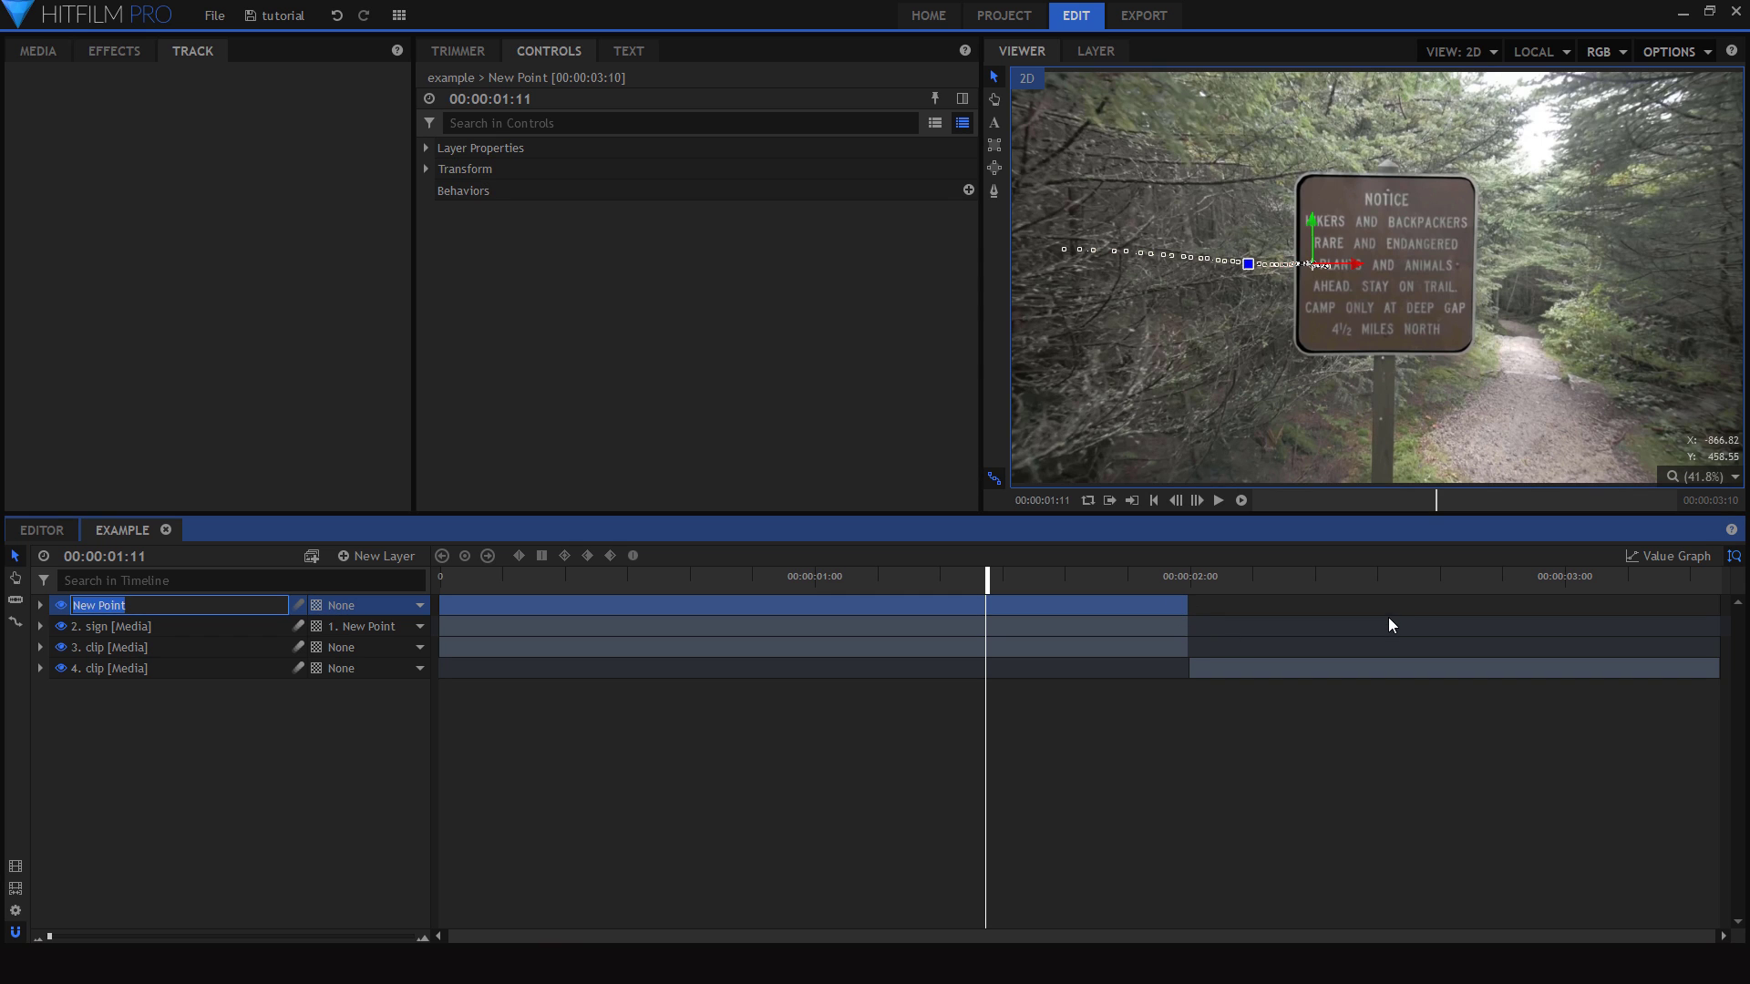
pyautogui.write('track')
pyautogui.press('Return')
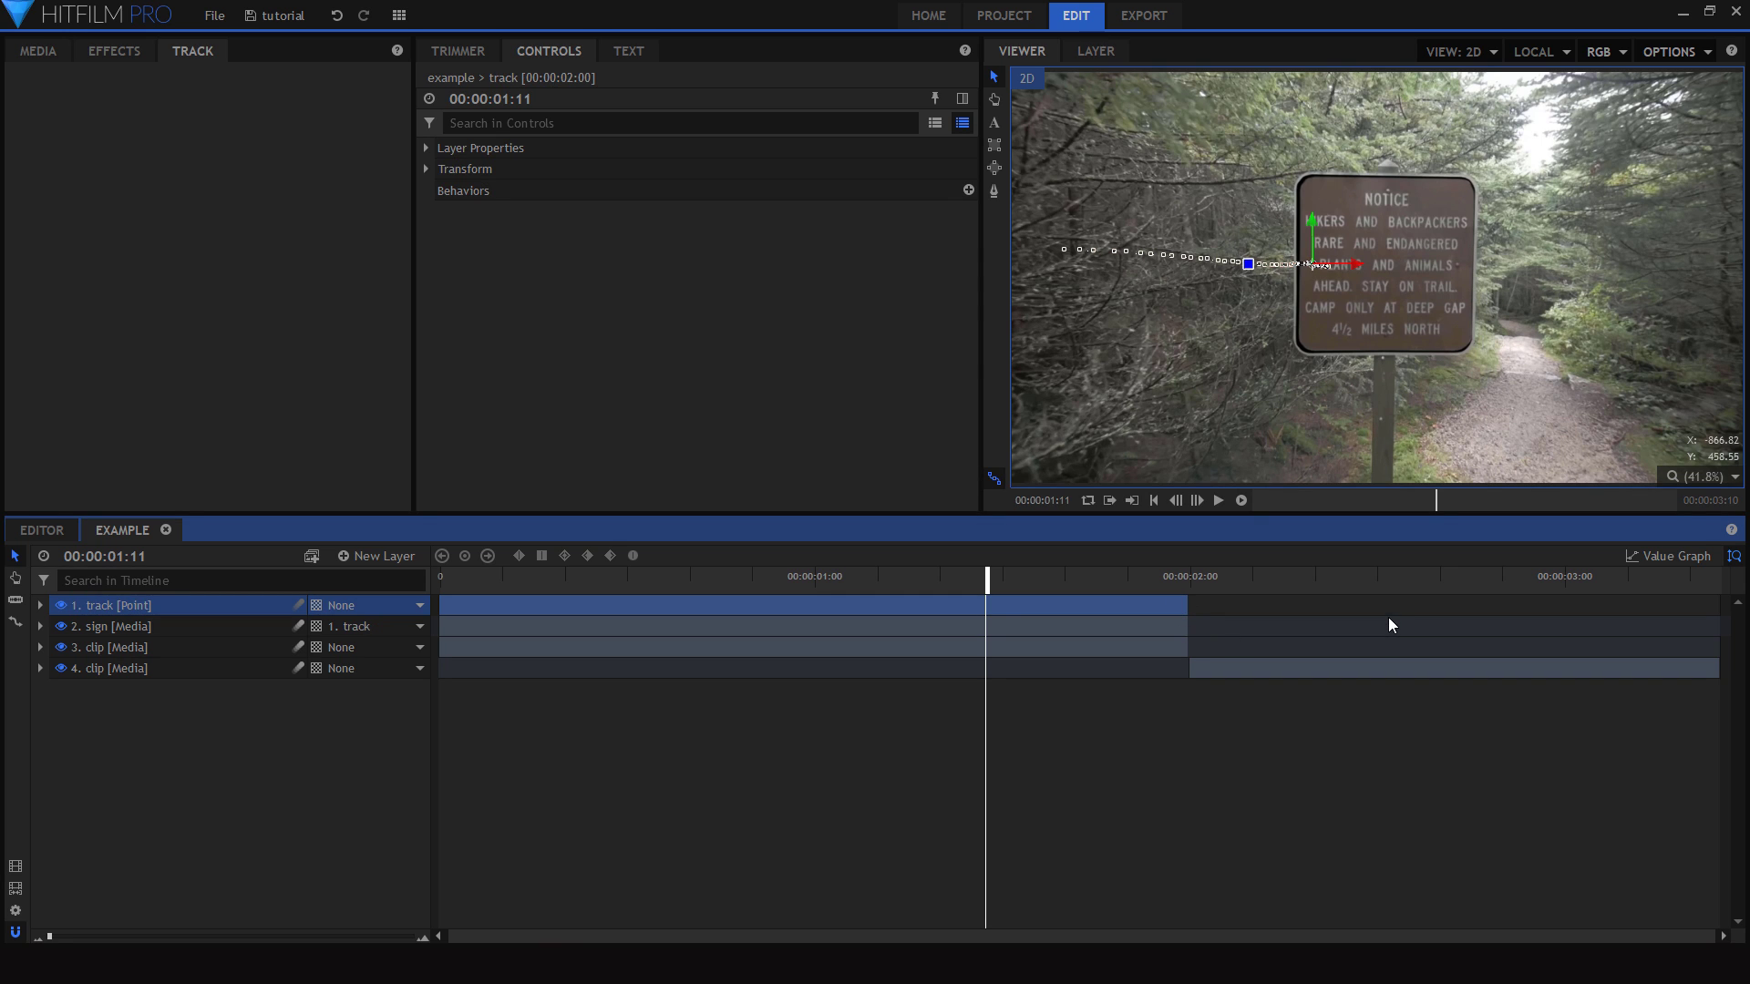
# - Try to rotate the sign layer around its default anchor point and undo the rotation
pyautogui.click(503, 626)
pyautogui.click(525, 331)
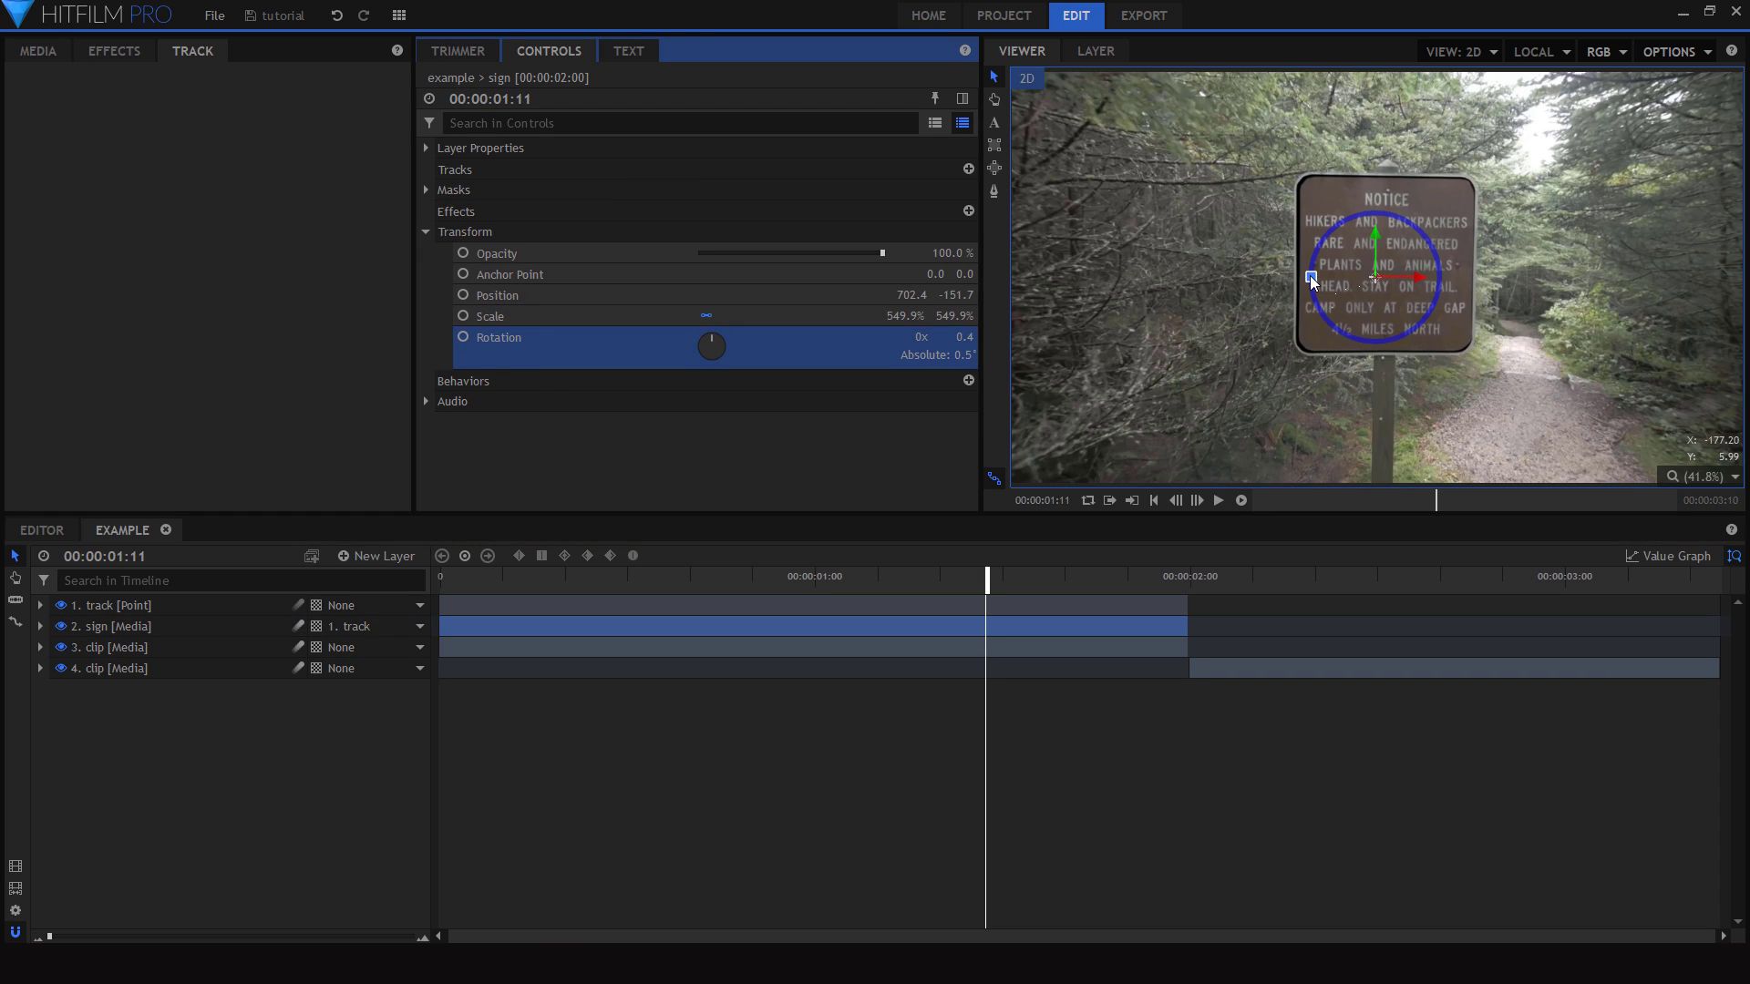
pyautogui.moveTo(1314, 276); pyautogui.dragTo(1354, 260)
pyautogui.hotkey('ctrl', 'z')
pyautogui.hotkey('ctrl', 'z')
pyautogui.hotkey('ctrl', 'z')
pyautogui.hotkey('ctrl', 'z')
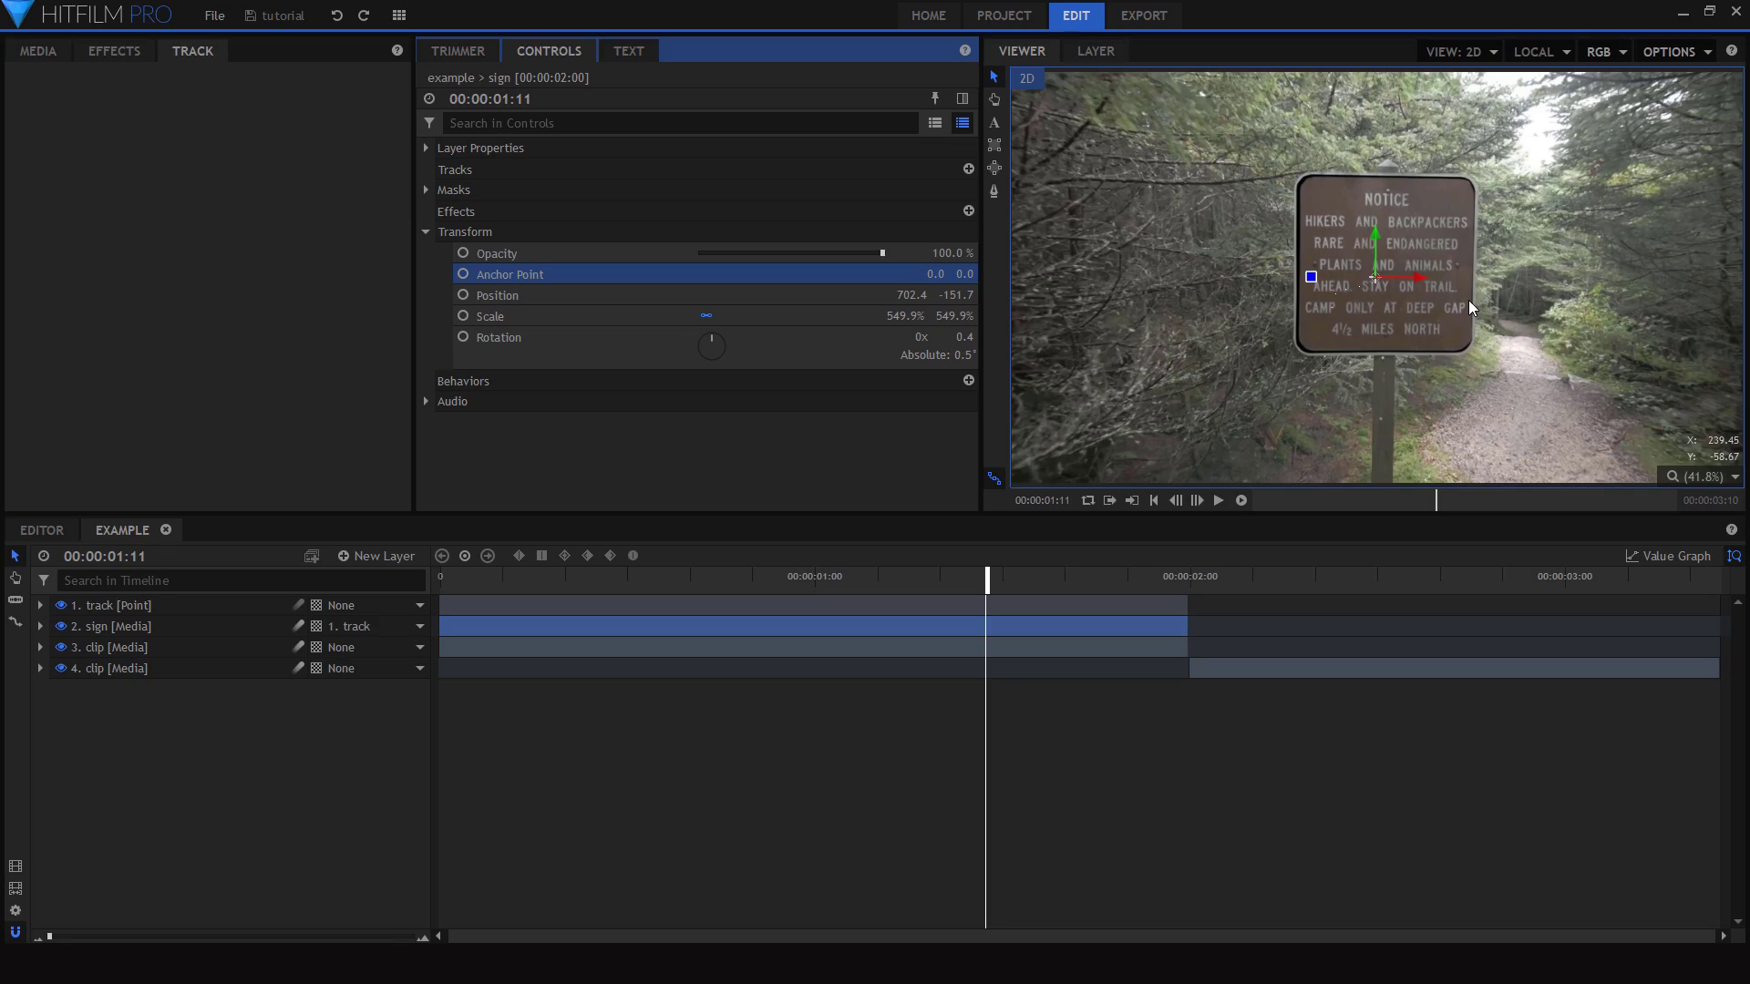
pyautogui.scroll(5, 1468, 299)
pyautogui.scroll(-3, 1342, 259)
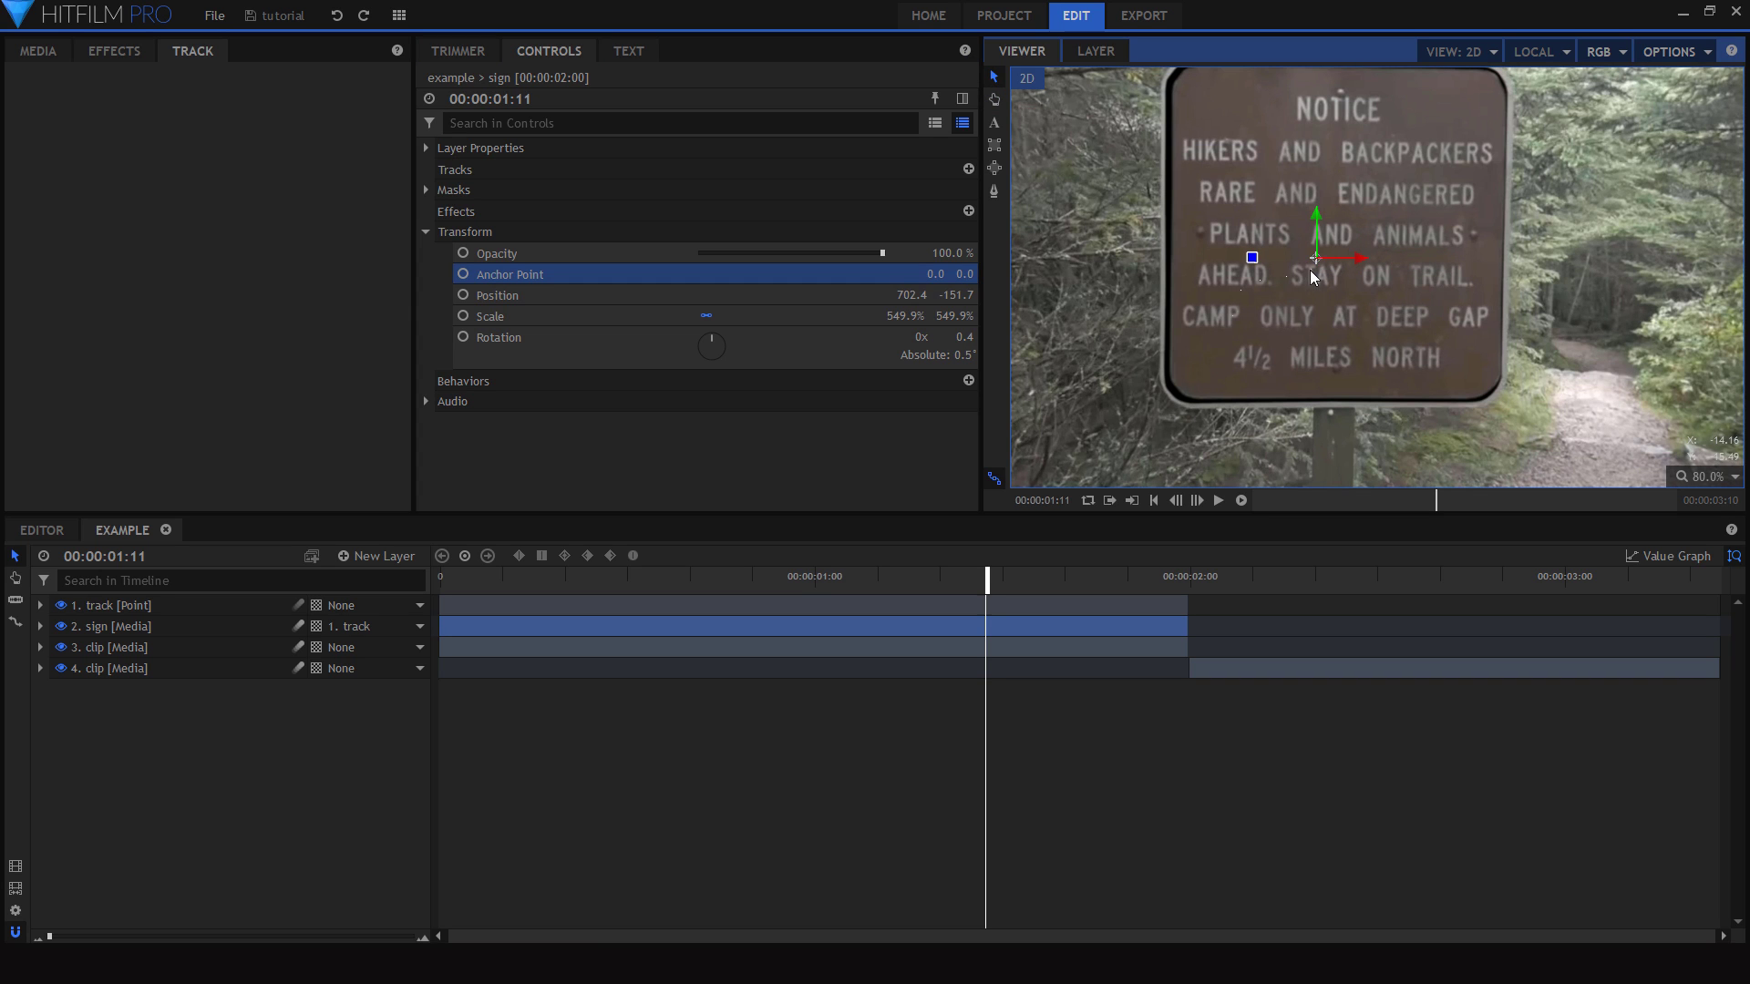
pyautogui.moveTo(1251, 258); pyautogui.dragTo(1303, 239)
pyautogui.scroll(-2, 1357, 219)
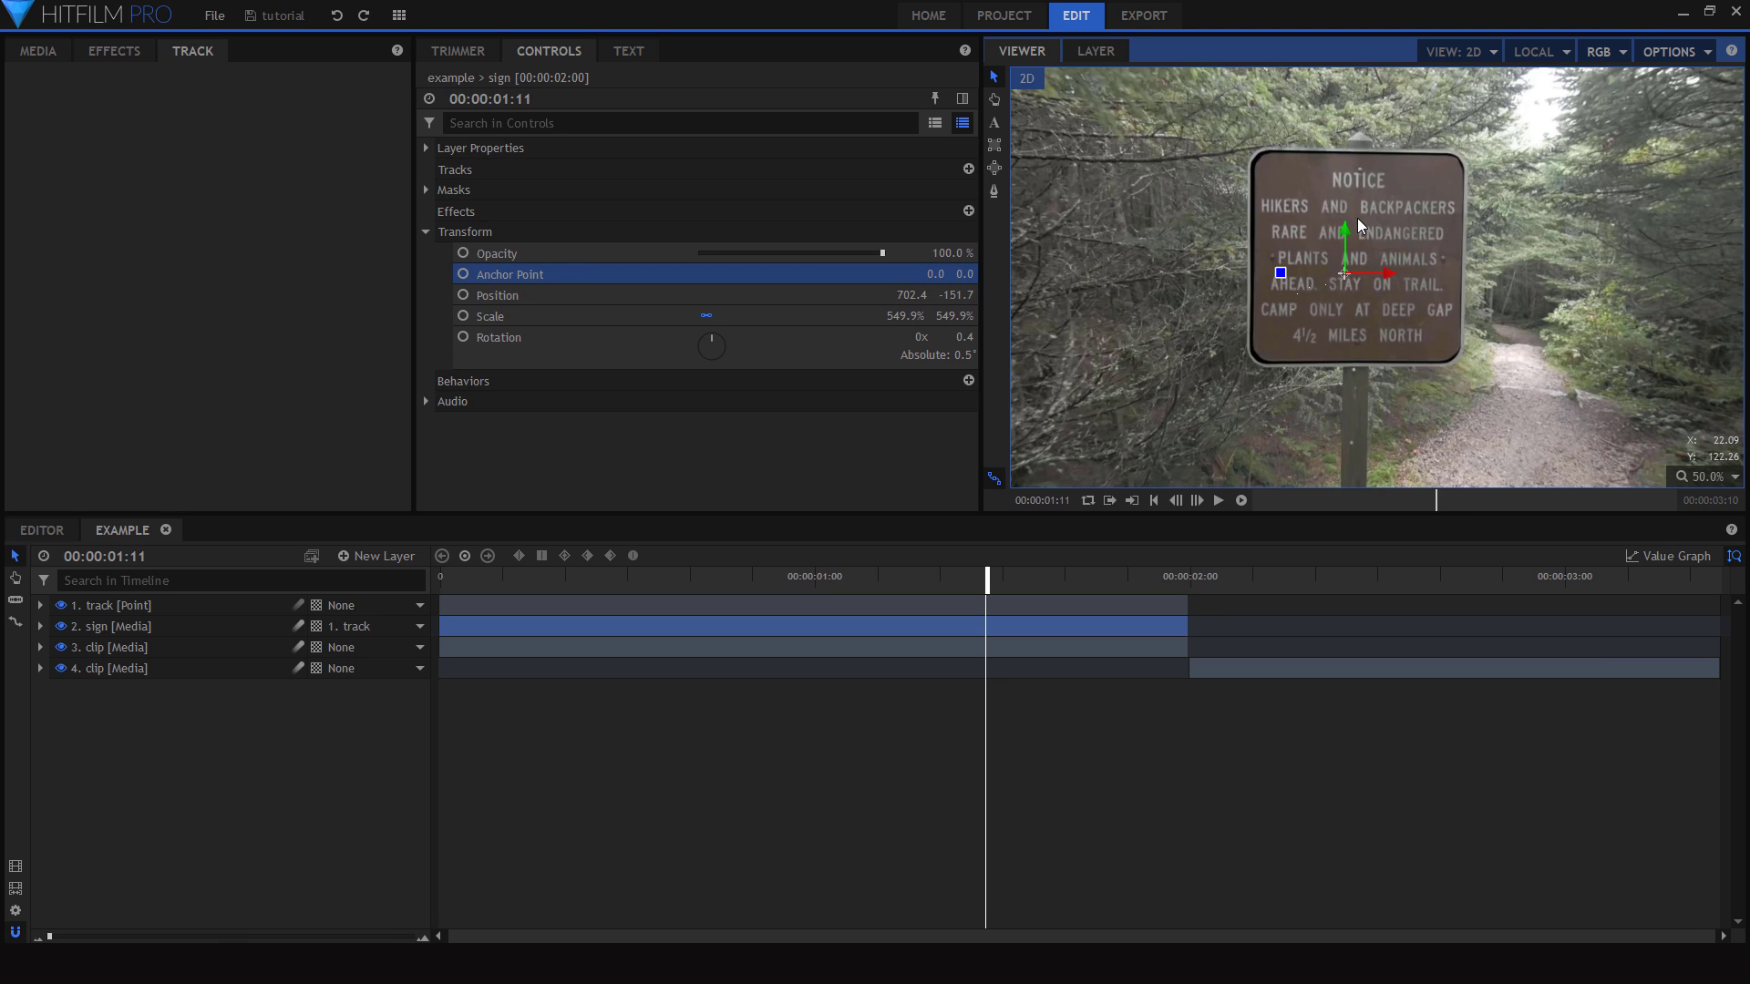
# - Set the sign layer's Anchor Point to 26.0, 176.0, on the screw above the word NOTICE
pyautogui.scroll(4, 1341, 171)
pyautogui.scroll(2, 1347, 238)
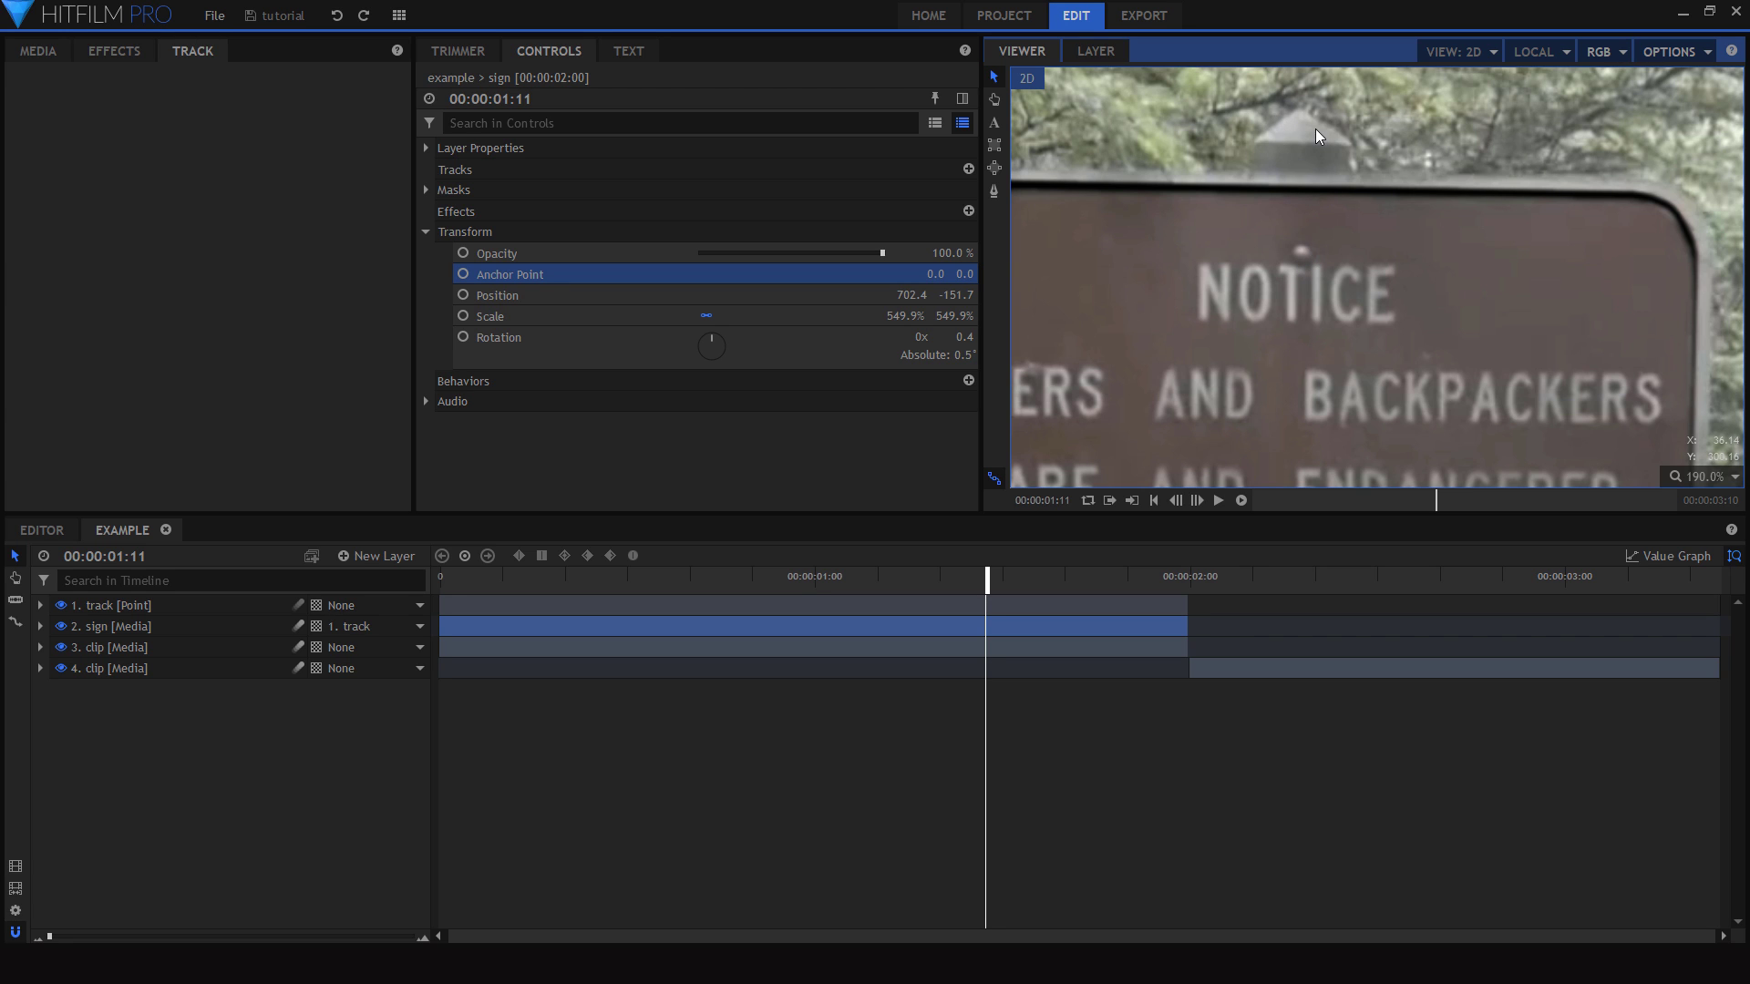
pyautogui.scroll(-3, 1583, 138)
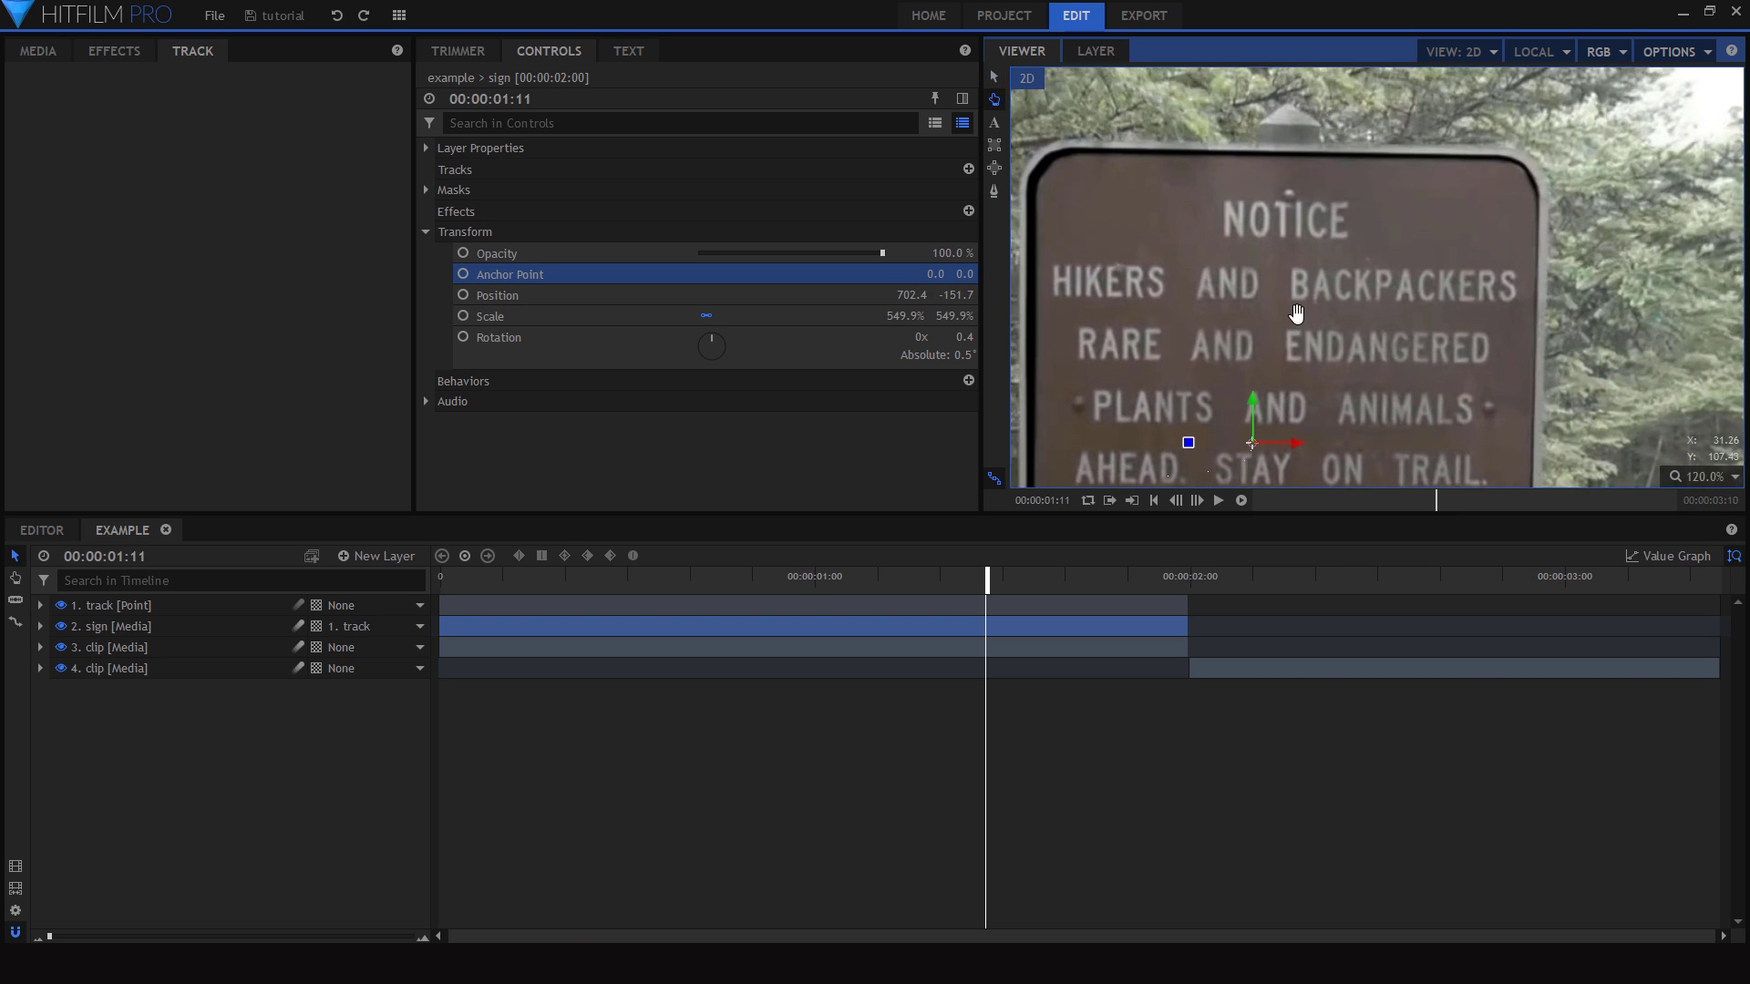
pyautogui.moveTo(935, 274); pyautogui.dragTo(1012, 273)
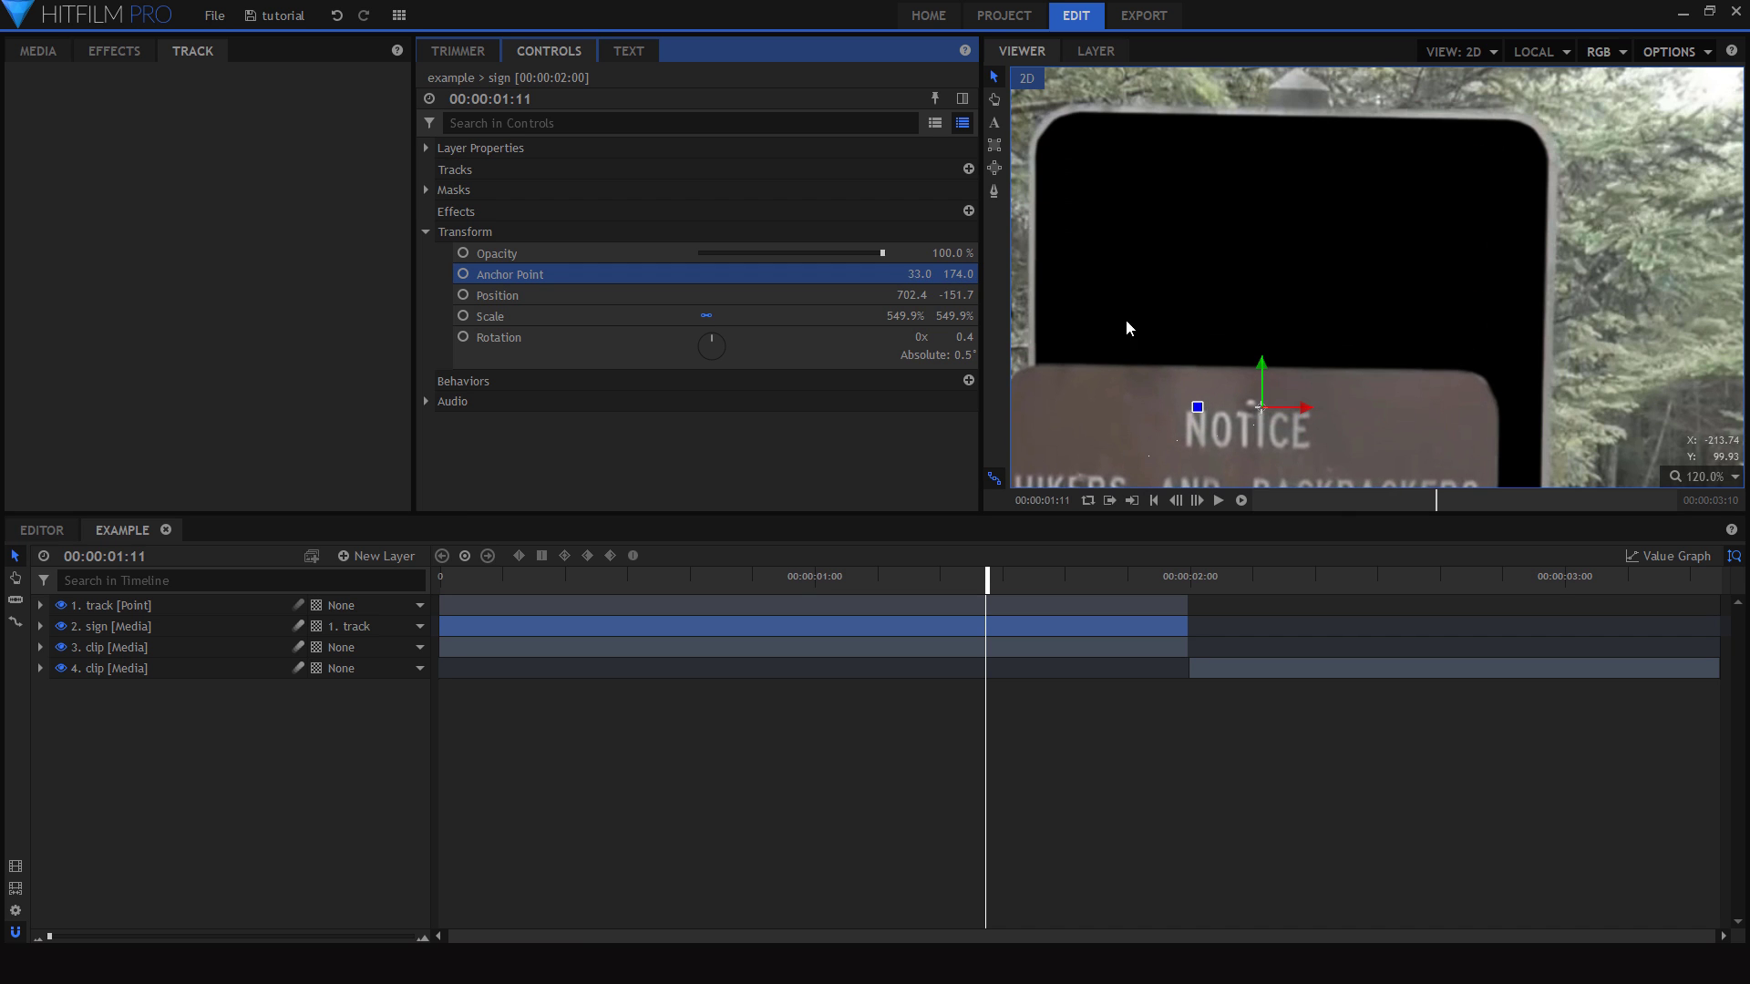
pyautogui.scroll(4, 1255, 401)
pyautogui.scroll(2, 1254, 401)
pyautogui.moveTo(919, 274); pyautogui.dragTo(963, 274)
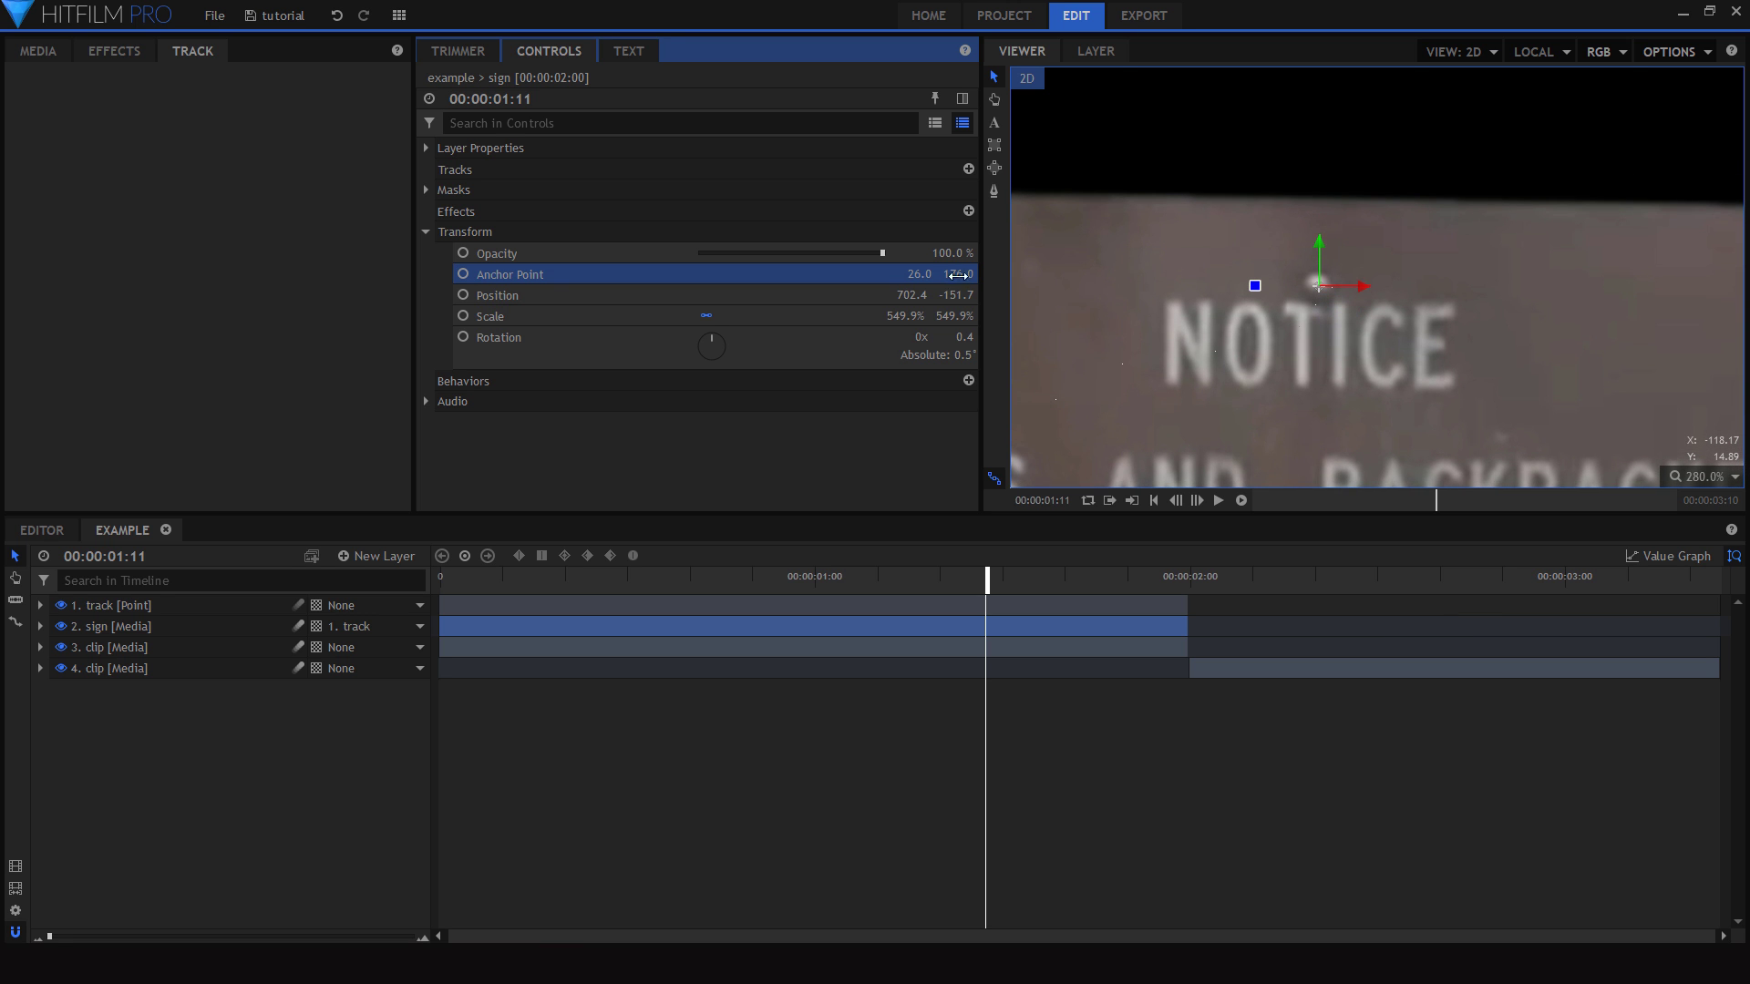
pyautogui.scroll(-7, 1348, 264)
# - Move the sign layer to Position 848.2, 820.2 so the sign fits back into its cut-out
pyautogui.moveTo(1344, 334); pyautogui.dragTo(1367, 152)
pyautogui.scroll(2, 1366, 140)
pyautogui.scroll(-4, 1368, 137)
# - Try to rotate the sign around its new anchor point at 00:00:01:23
pyautogui.click(1170, 583)
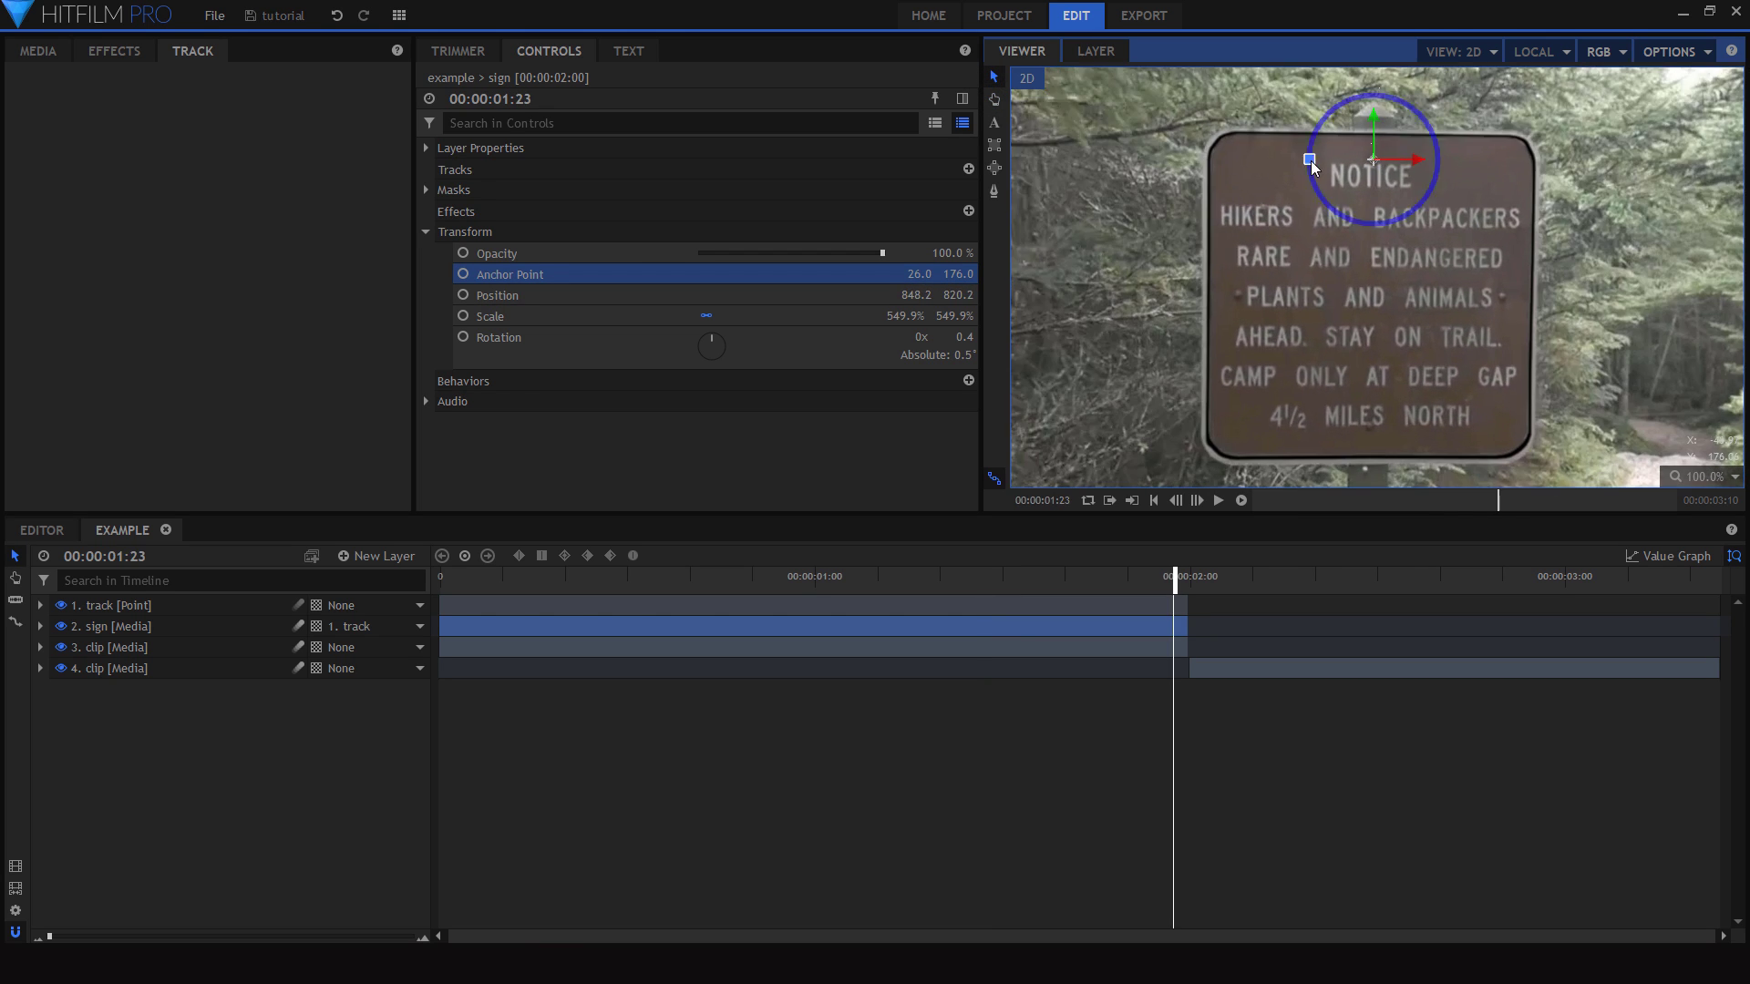
pyautogui.moveTo(1310, 156)
pyautogui.mouseDown()
pyautogui.moveTo(1372, 113)
pyautogui.moveTo(1332, 118)
pyautogui.moveTo(1347, 201)
pyautogui.moveTo(1376, 229)
pyautogui.moveTo(1342, 191)
pyautogui.moveTo(1373, 140)
pyautogui.moveTo(1306, 179)
pyautogui.mouseUp()
pyautogui.click(690, 576)
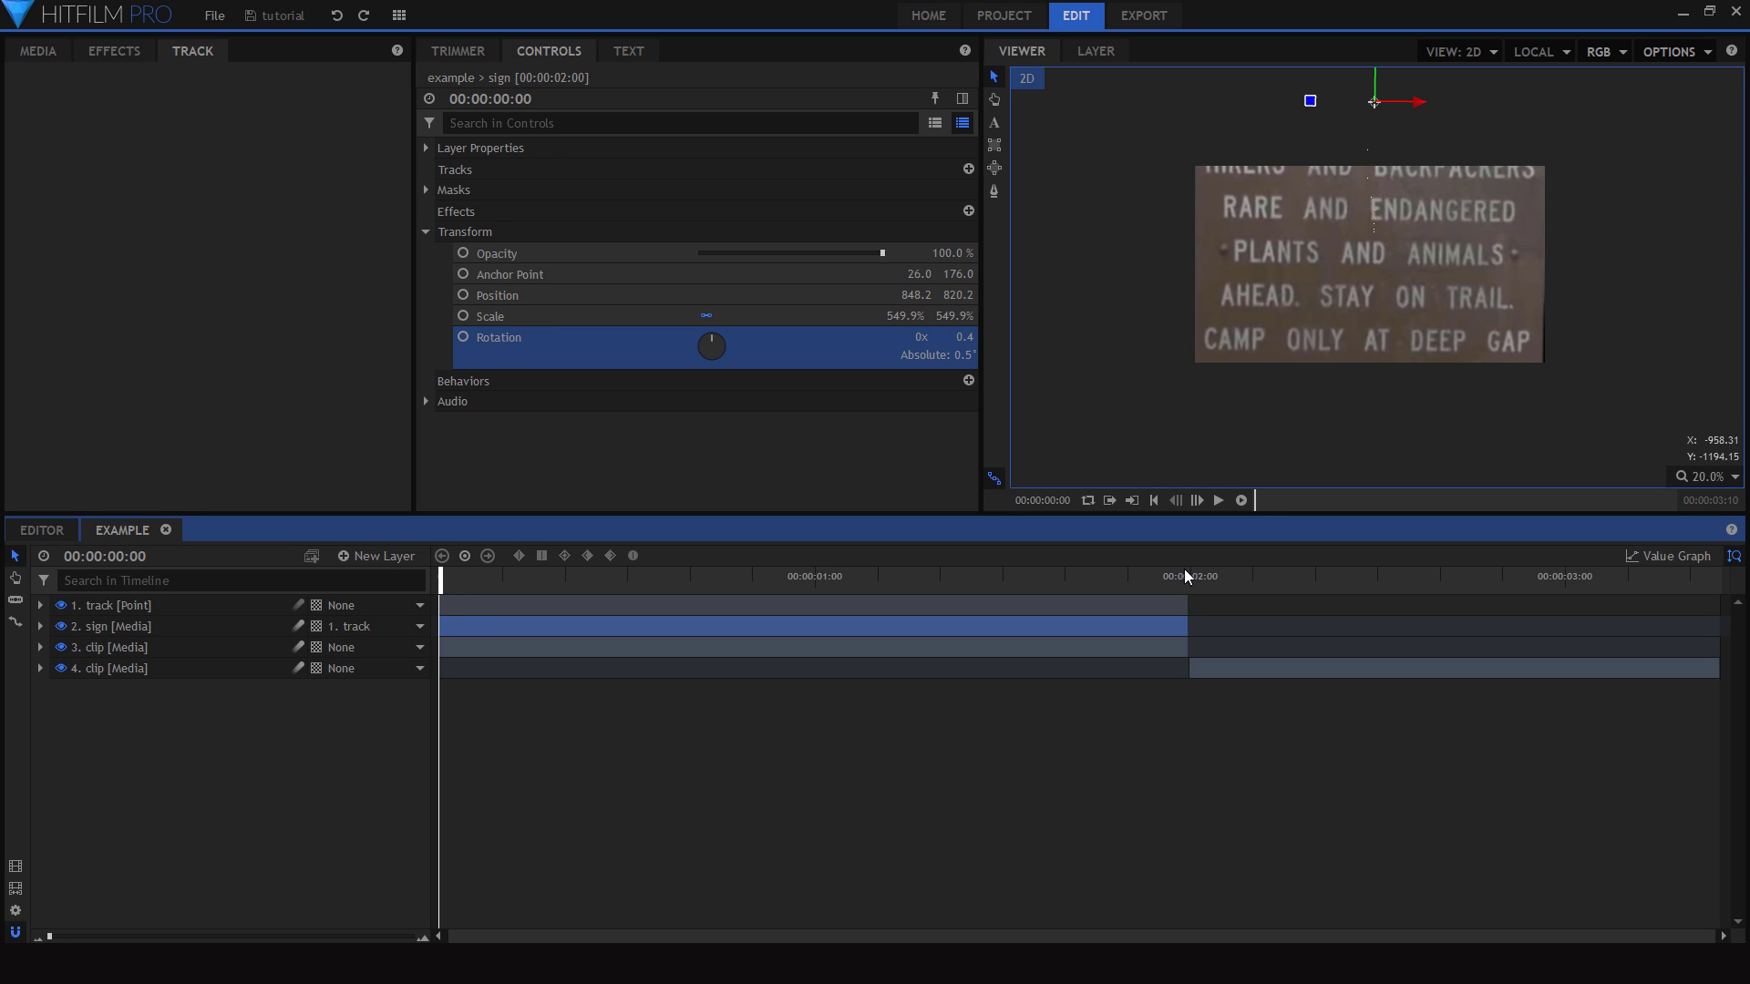
# - Set the in point at 00:00:00:05 and enable Rotation keyframes on the sign layer at 00:00:01:23
pyautogui.moveTo(441, 577); pyautogui.dragTo(525, 578)
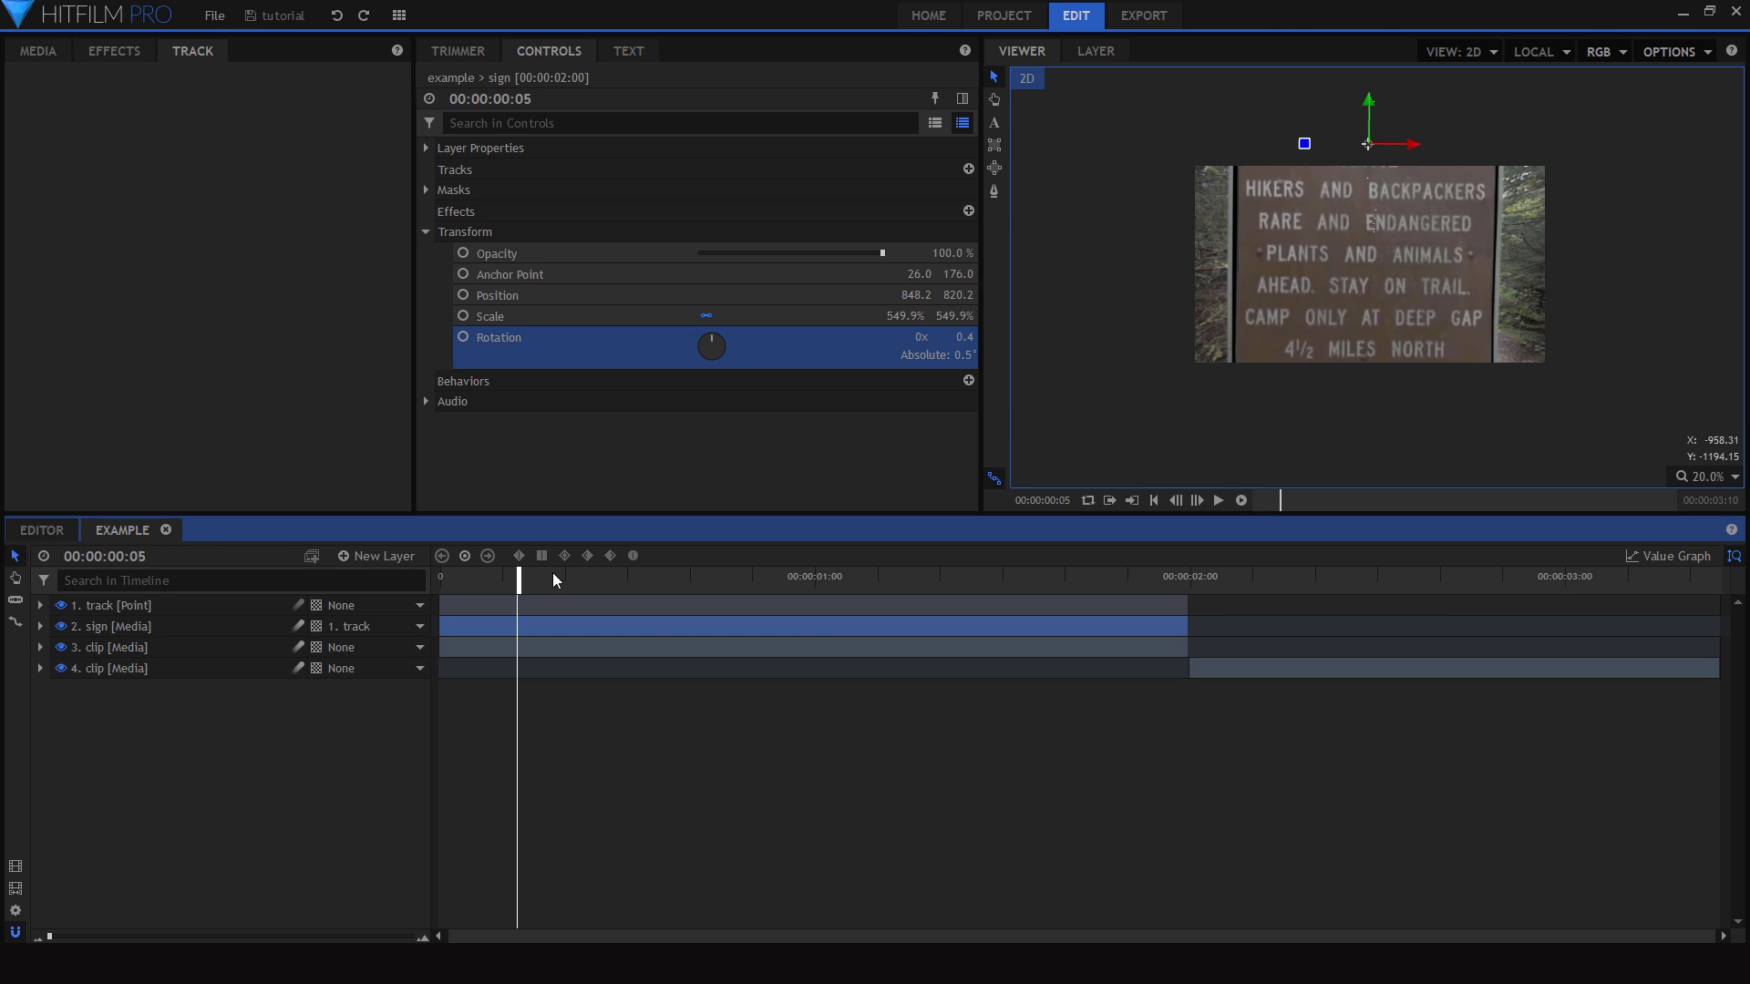
pyautogui.press('i')
pyautogui.moveTo(527, 587); pyautogui.dragTo(1161, 588)
pyautogui.click(583, 626)
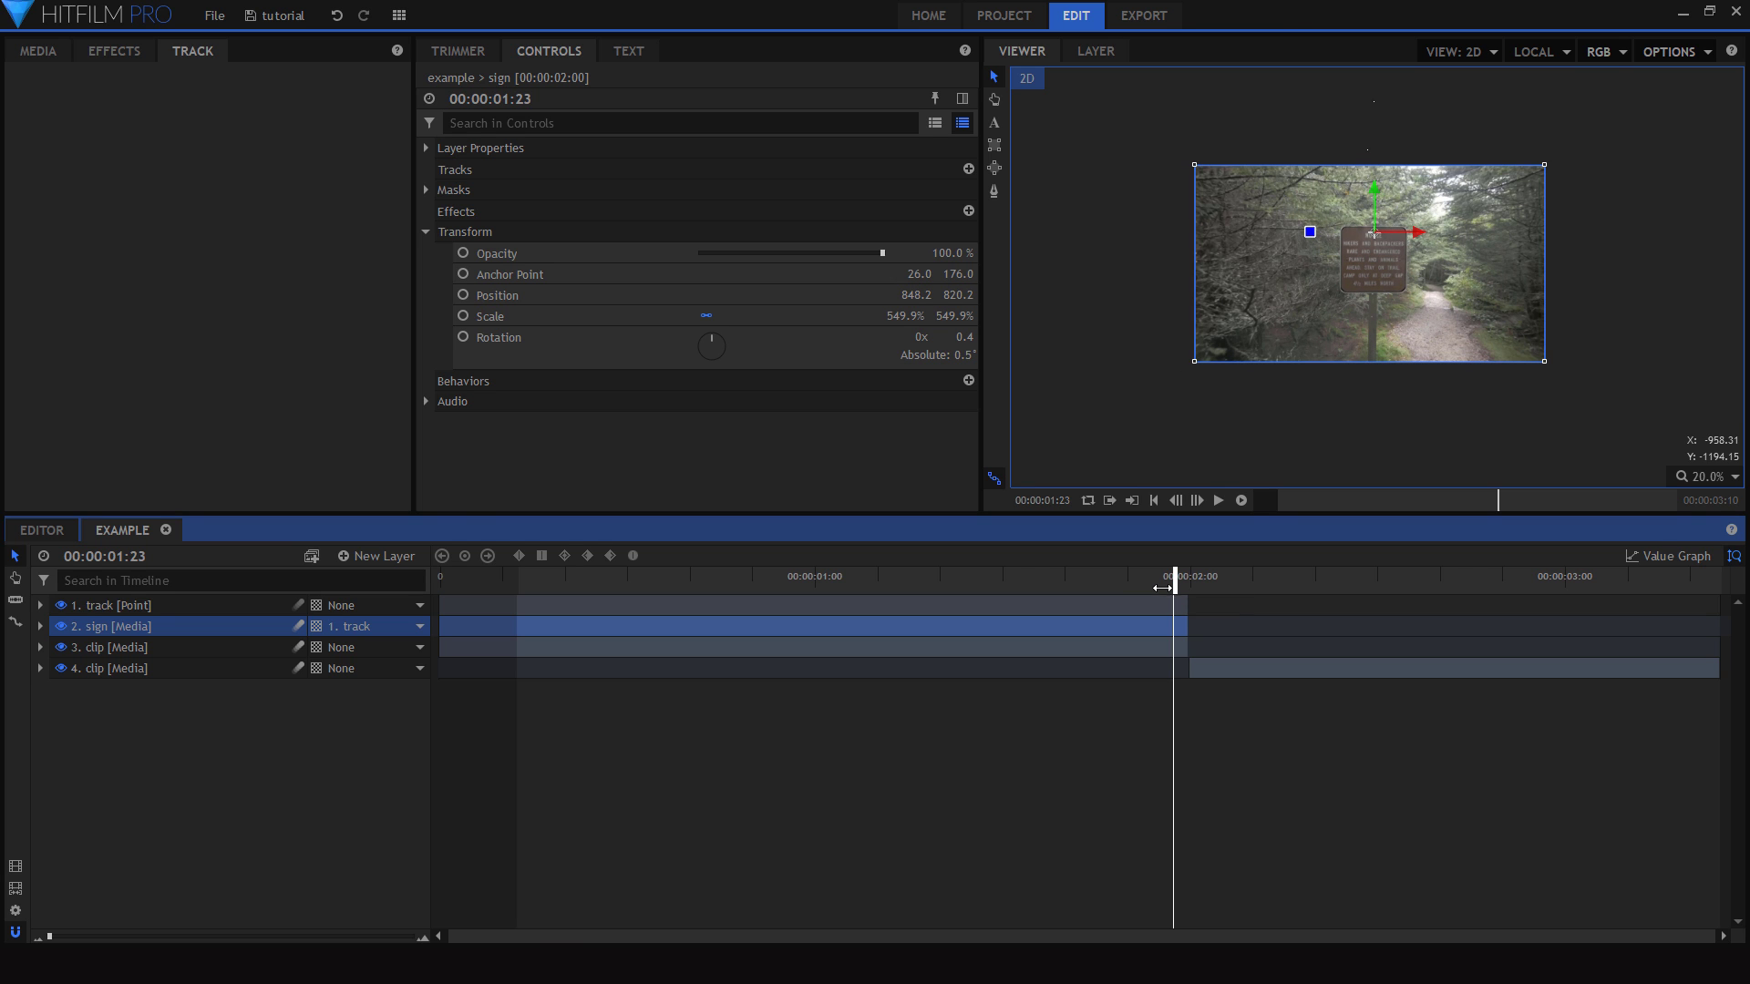
pyautogui.click(462, 336)
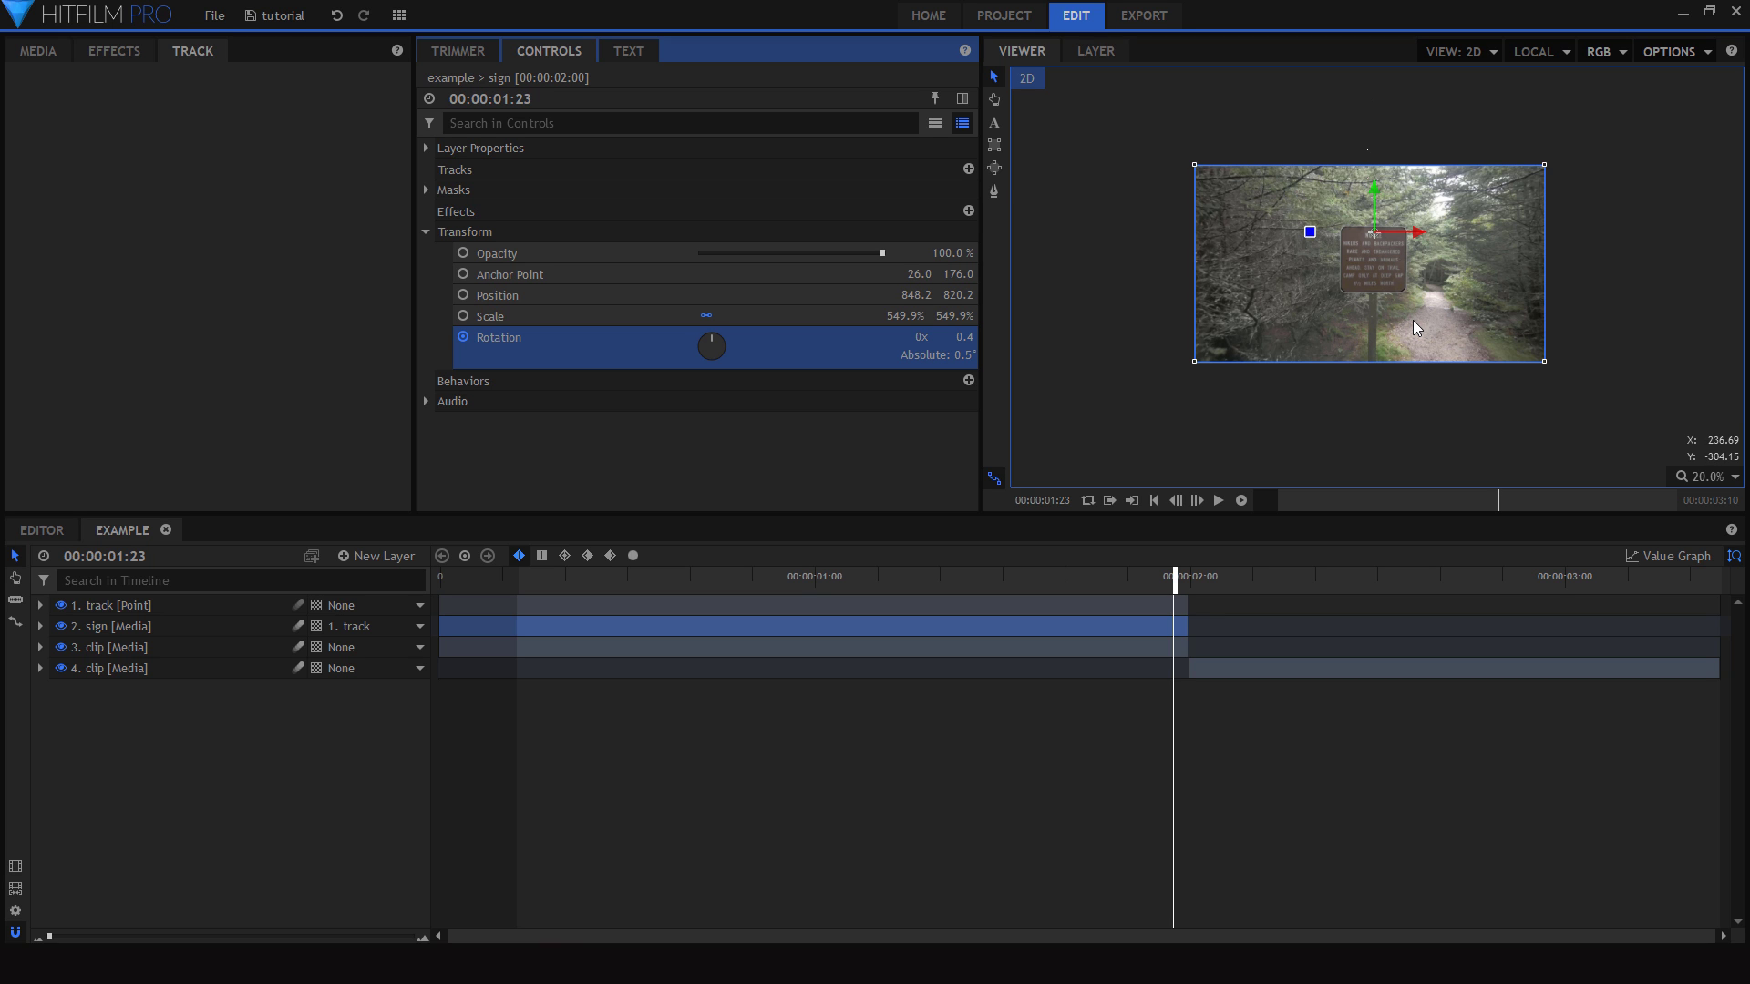
# - Rotate the sign to about -14.3° at 00:00:01:02
pyautogui.click(842, 584)
pyautogui.moveTo(1315, 215)
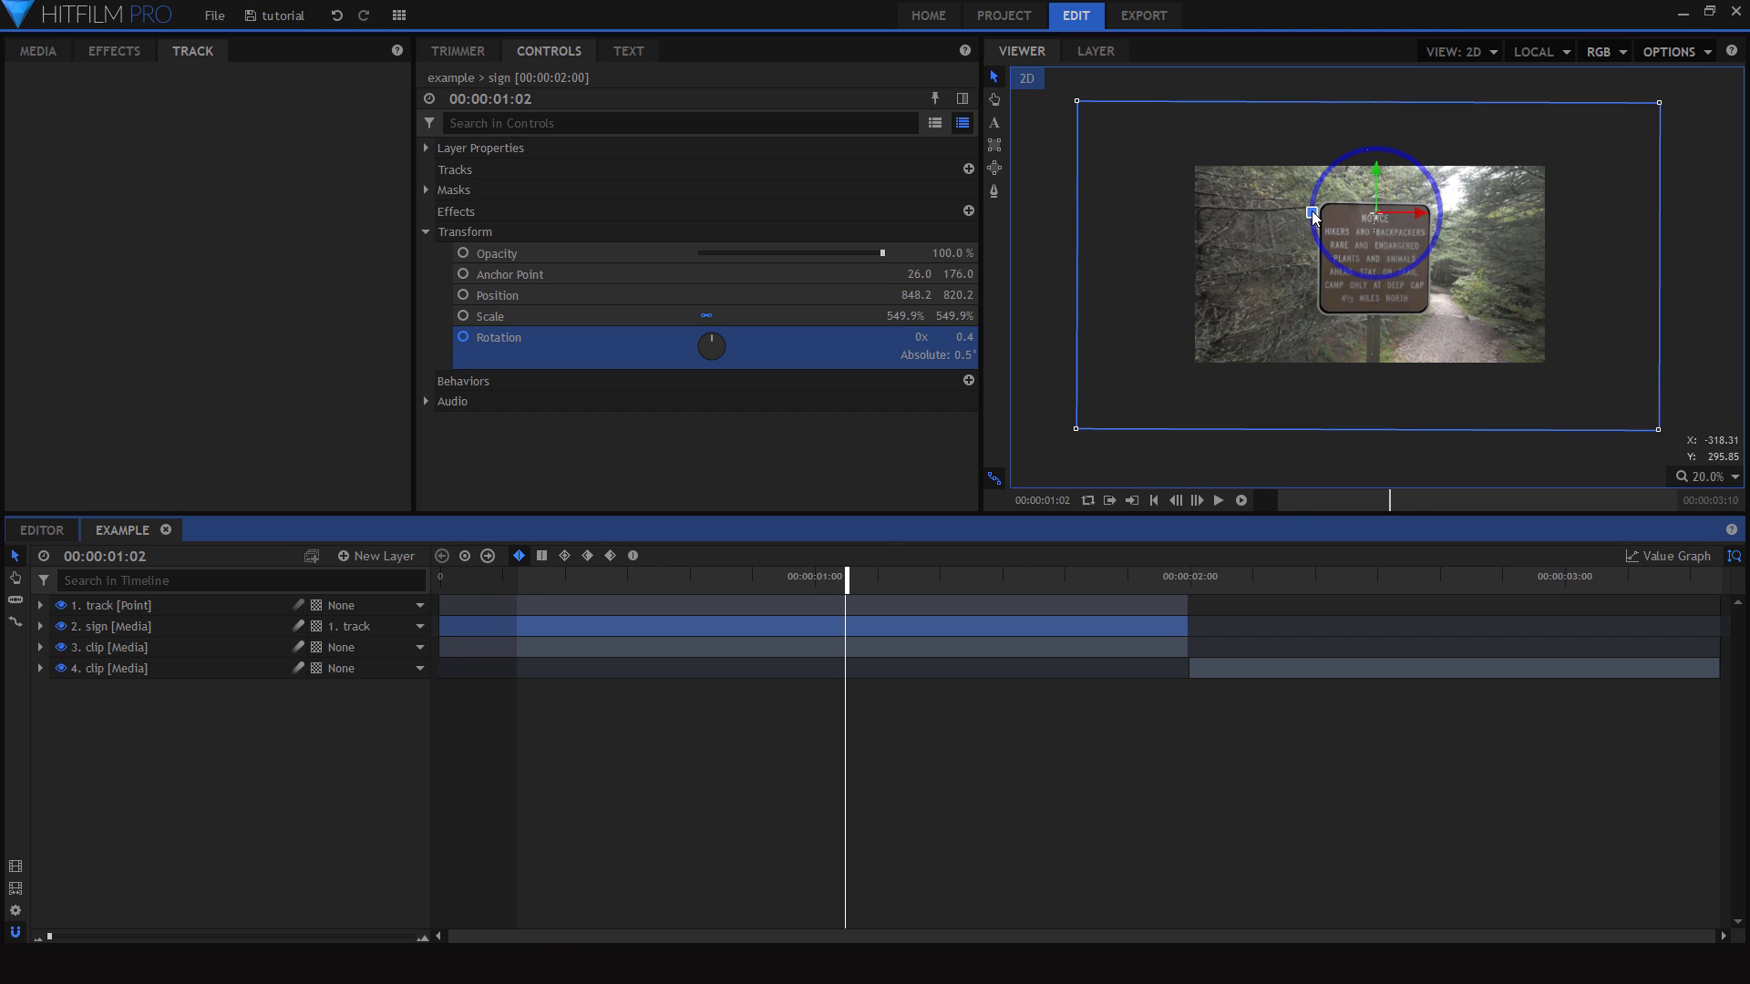
pyautogui.moveTo(1311, 212); pyautogui.dragTo(1318, 233)
pyautogui.scroll(2, 1153, 310)
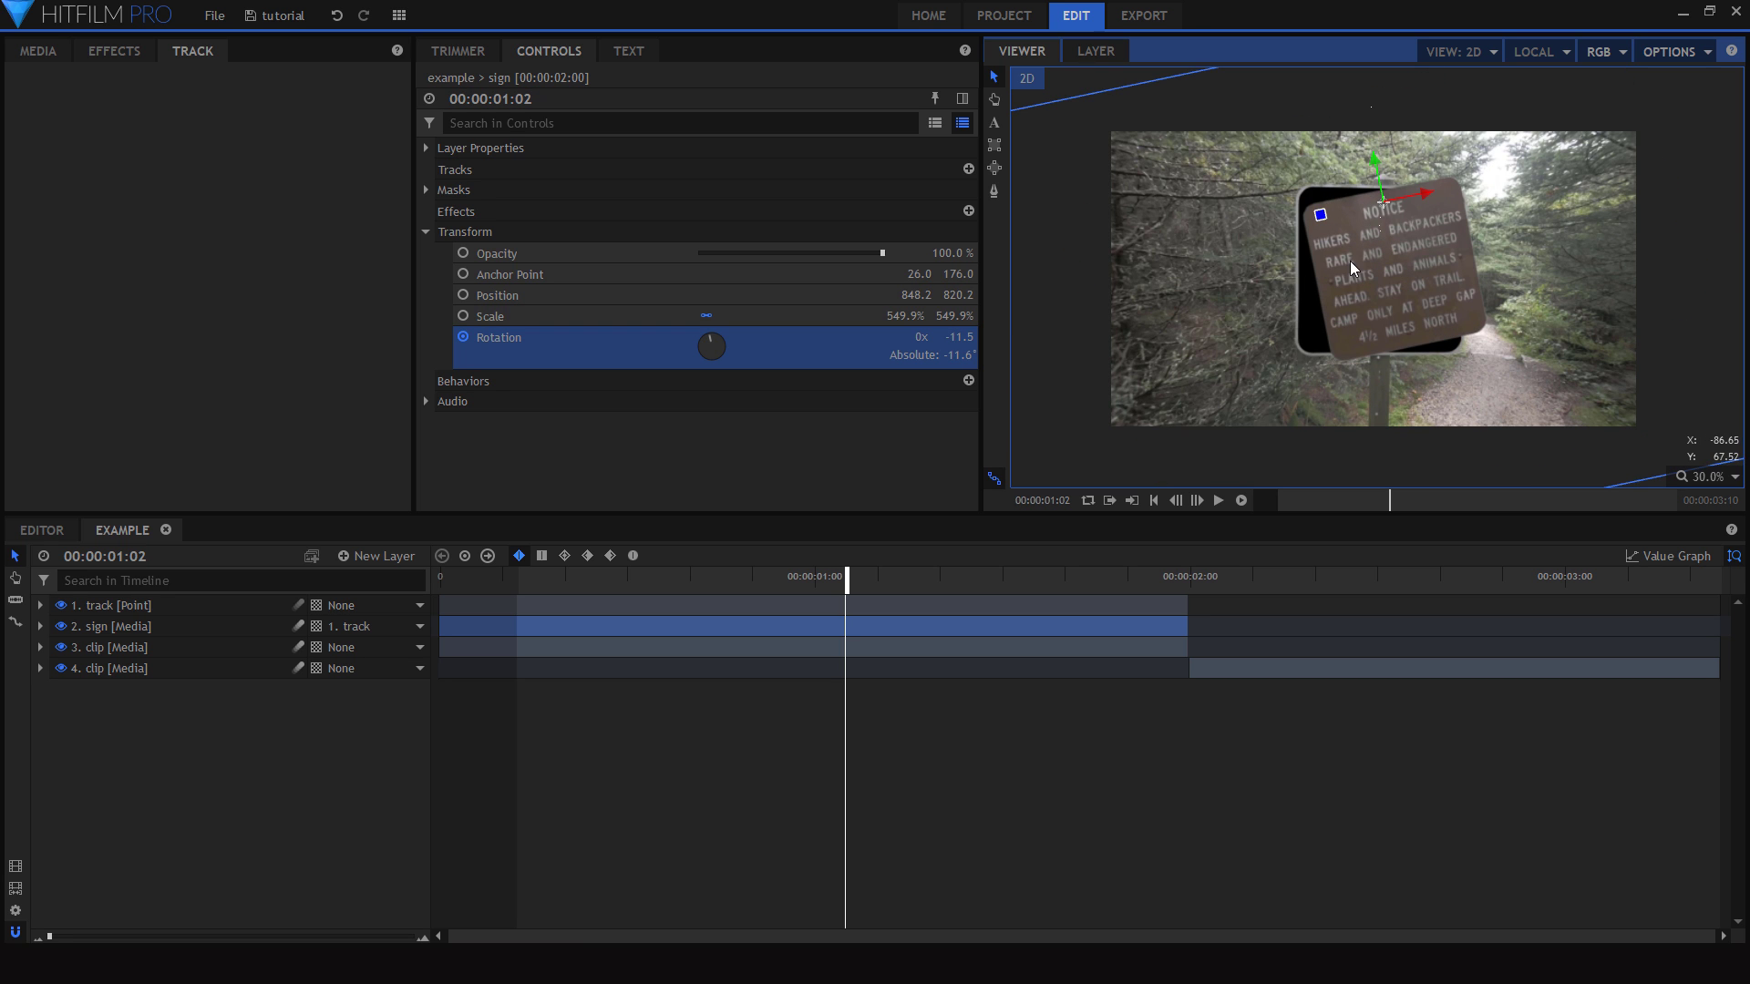
pyautogui.moveTo(1321, 215)
pyautogui.moveTo(1321, 215); pyautogui.dragTo(1320, 219)
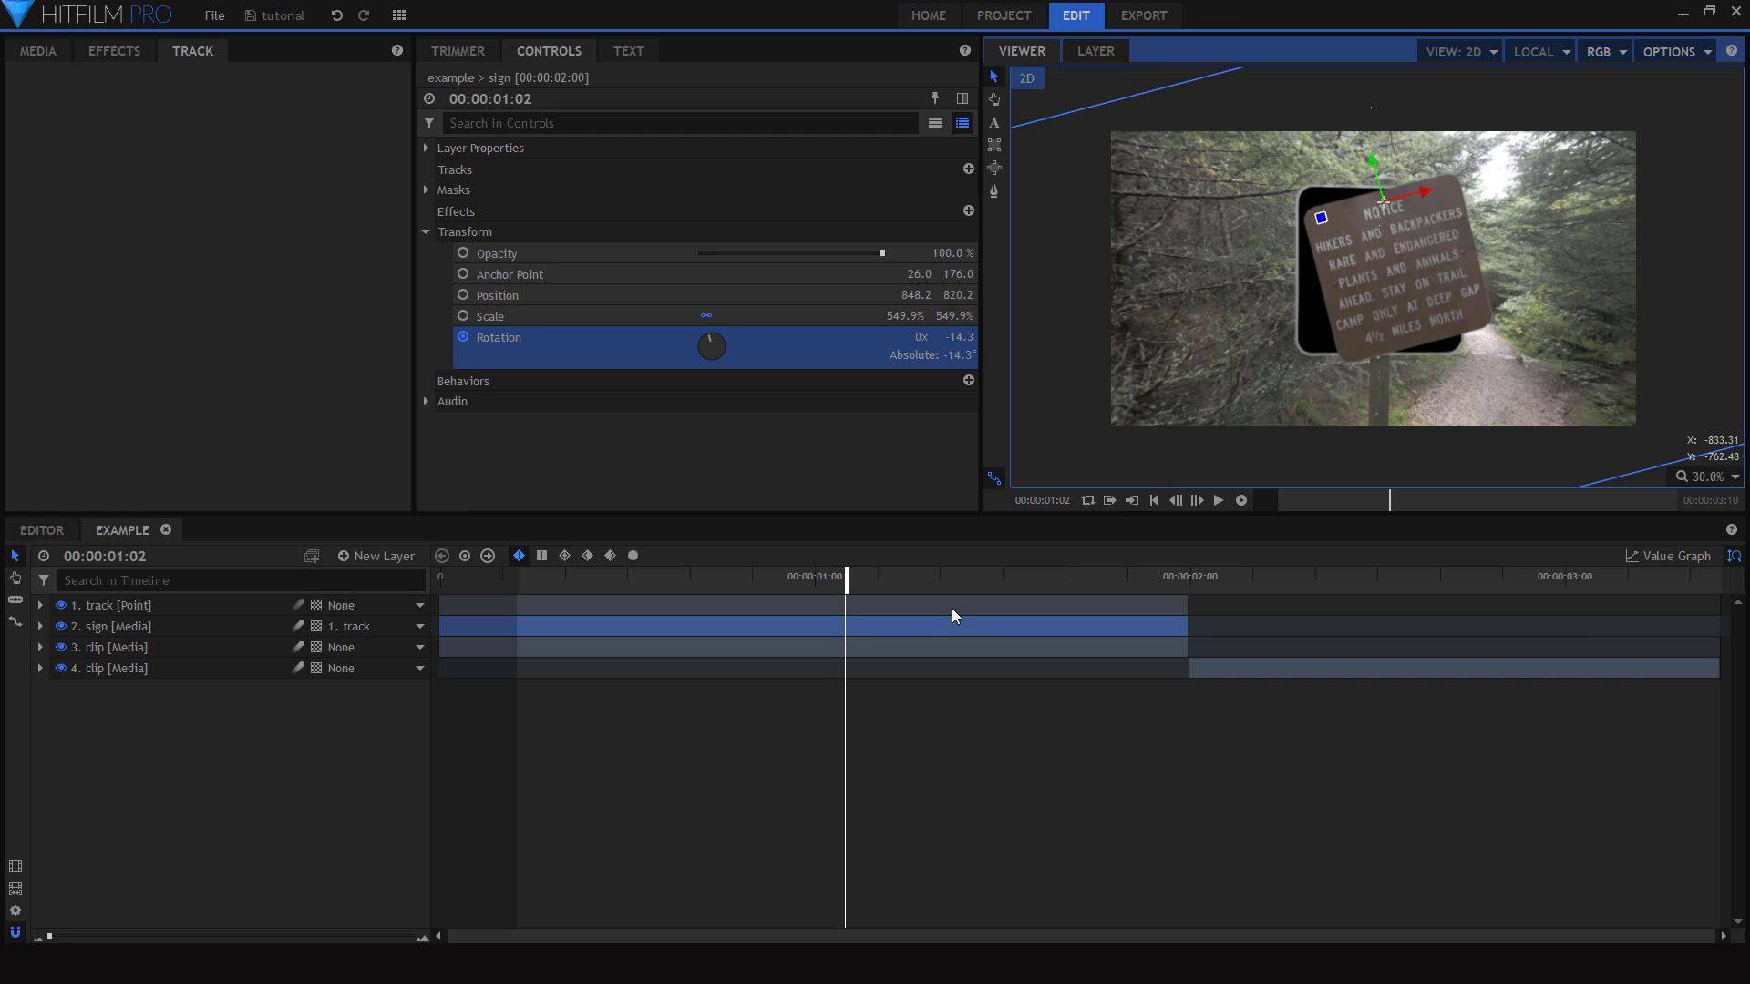
# - Rotate the sign to about 28.6° at 00:00:00:16 and to about -68.4° at 00:00:00:10
pyautogui.moveTo(697, 588); pyautogui.dragTo(675, 585)
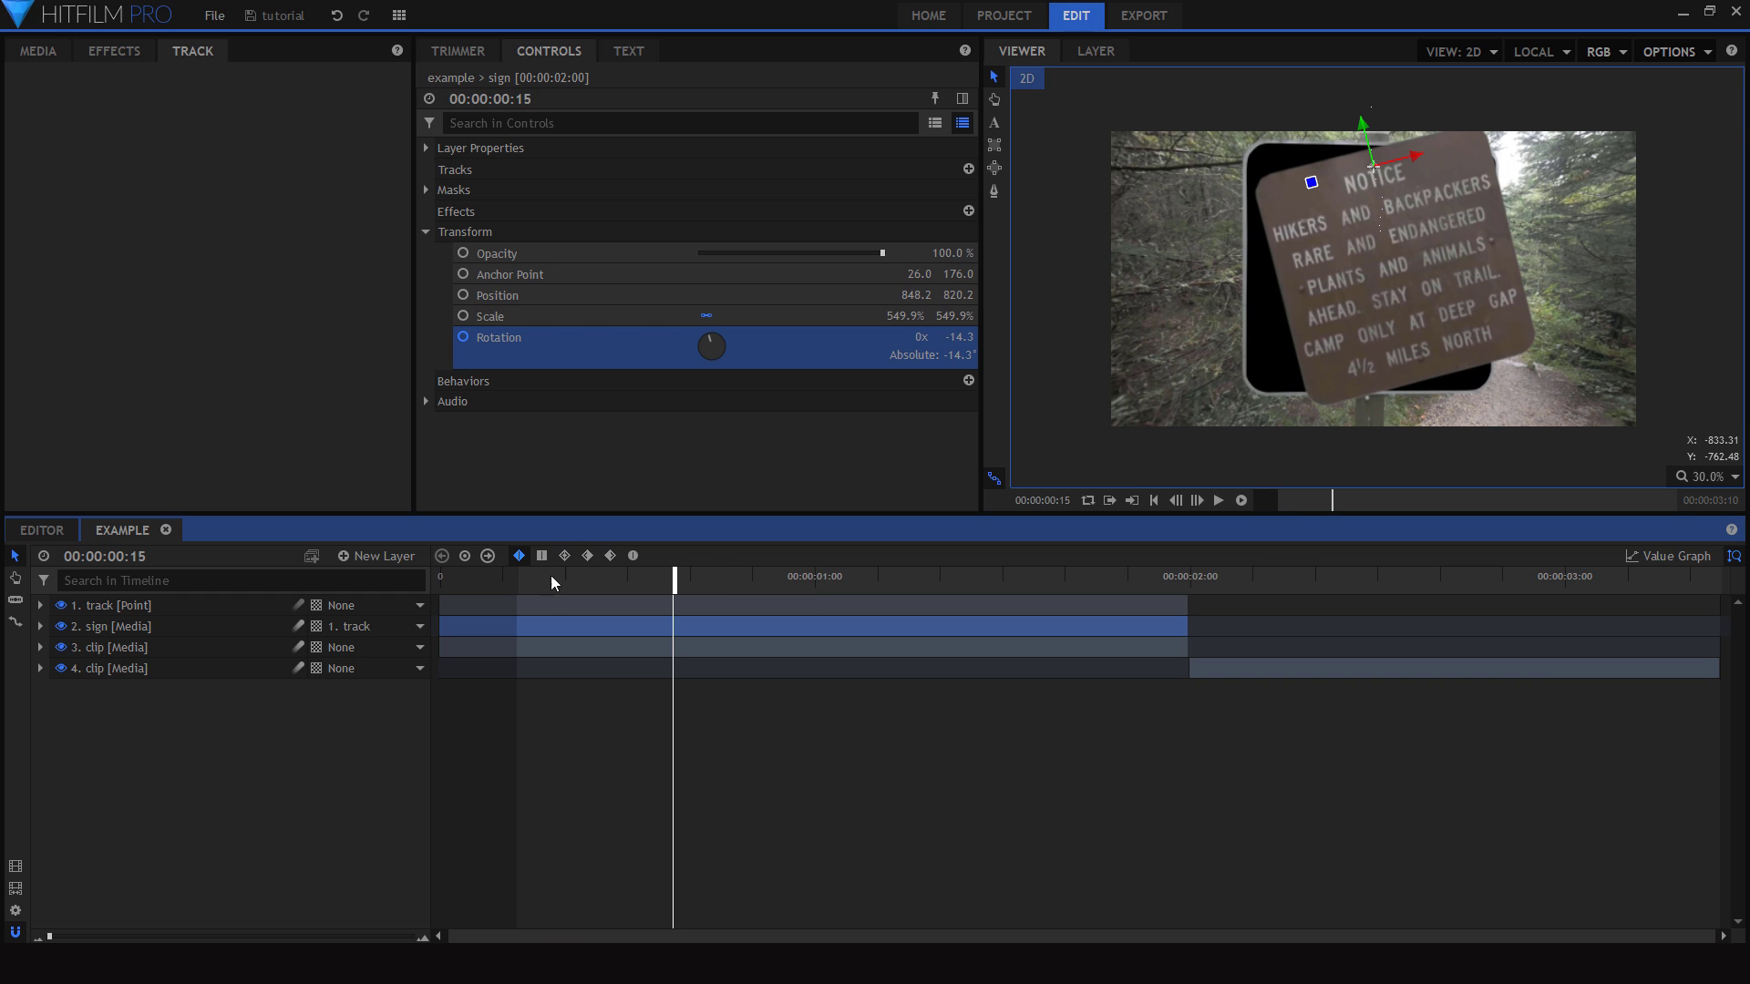
pyautogui.click(689, 588)
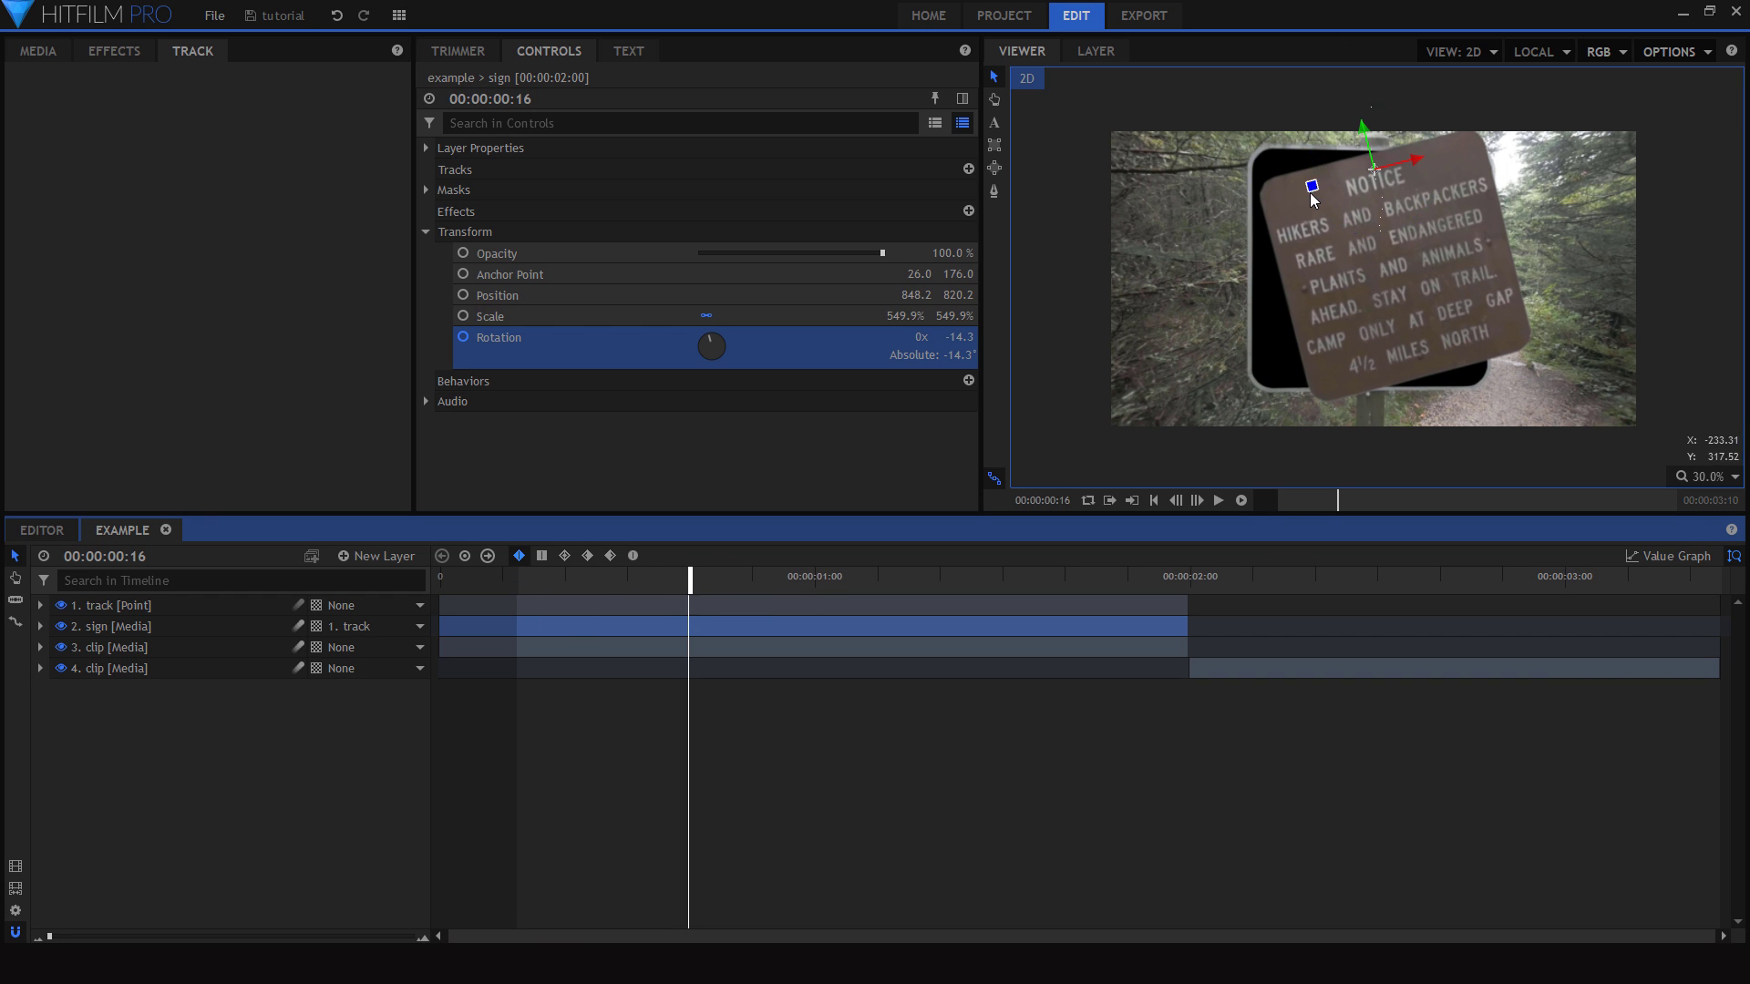
pyautogui.moveTo(1313, 188); pyautogui.dragTo(1325, 137)
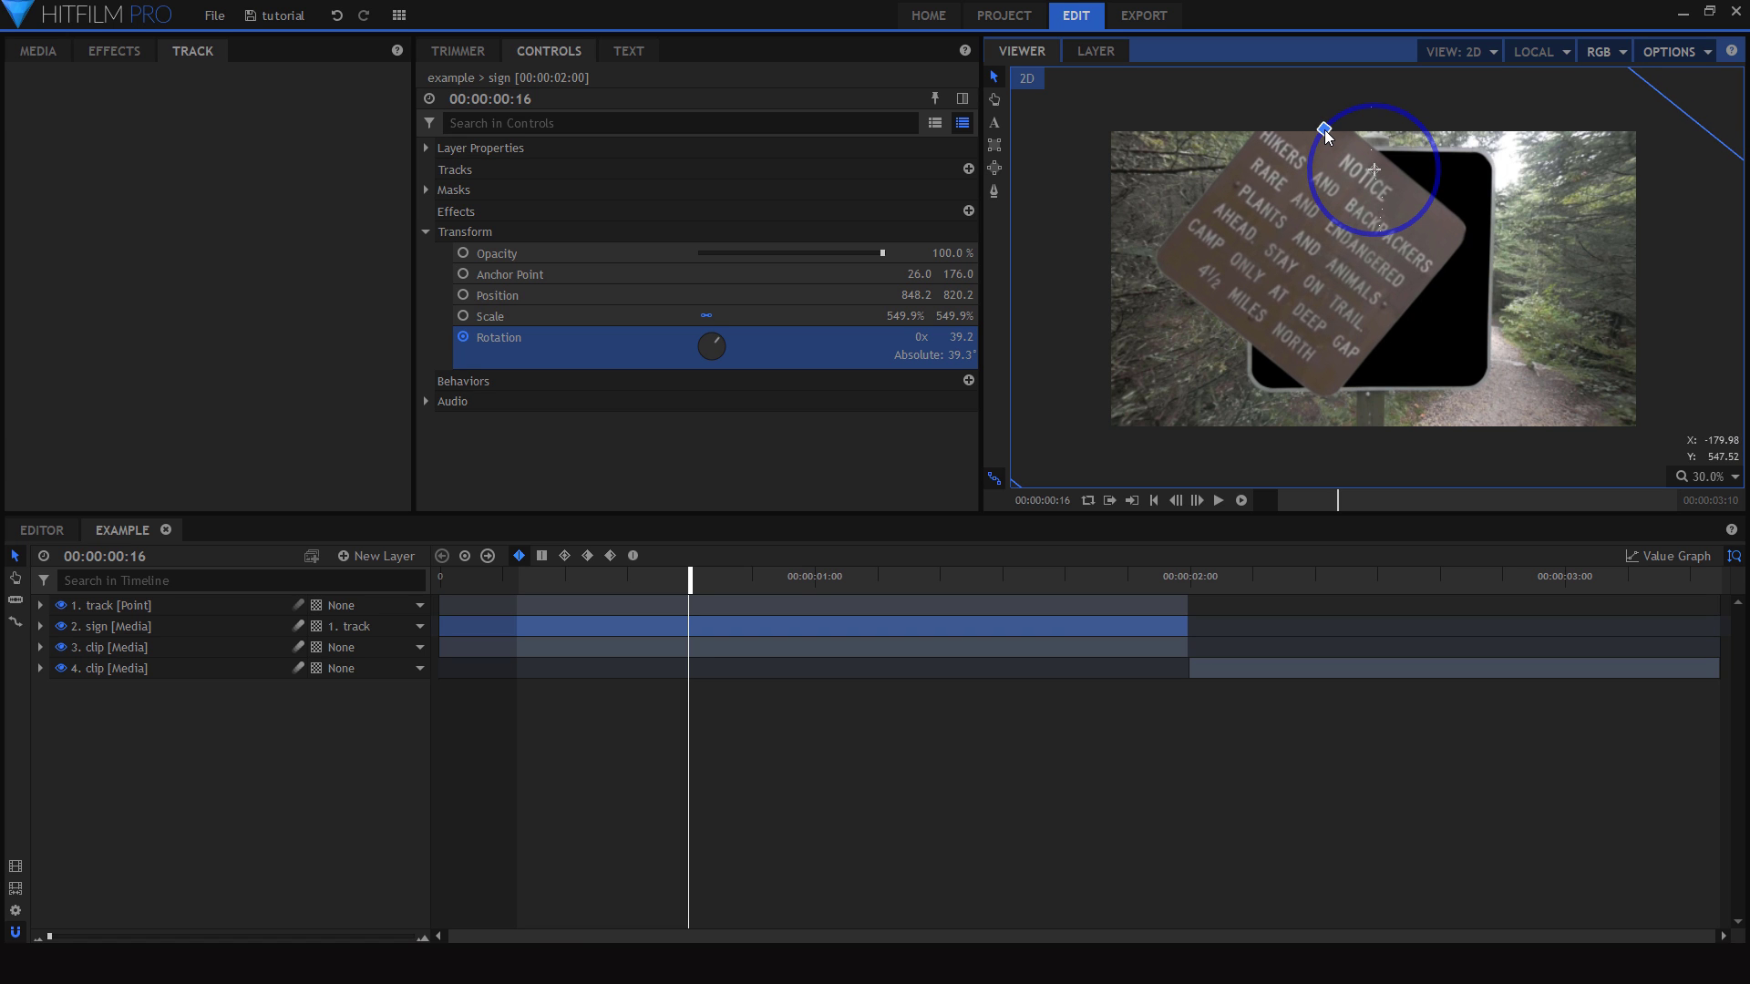
pyautogui.hotkey('ctrl', 'z')
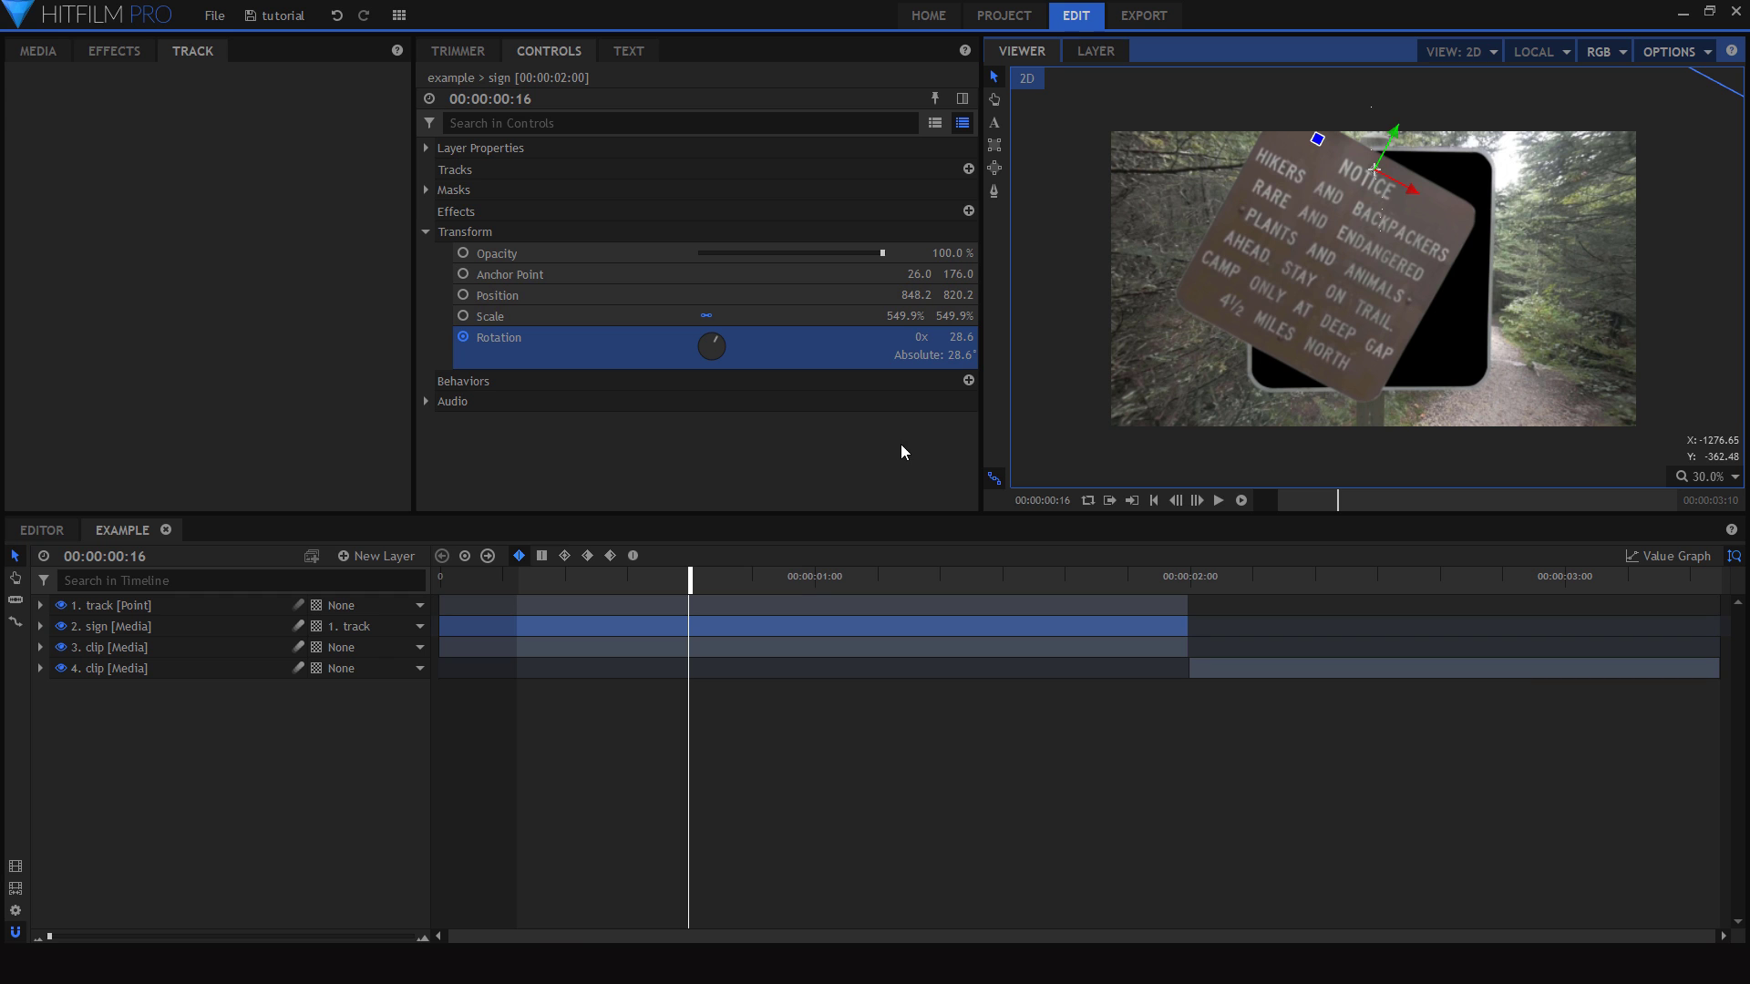
pyautogui.click(597, 575)
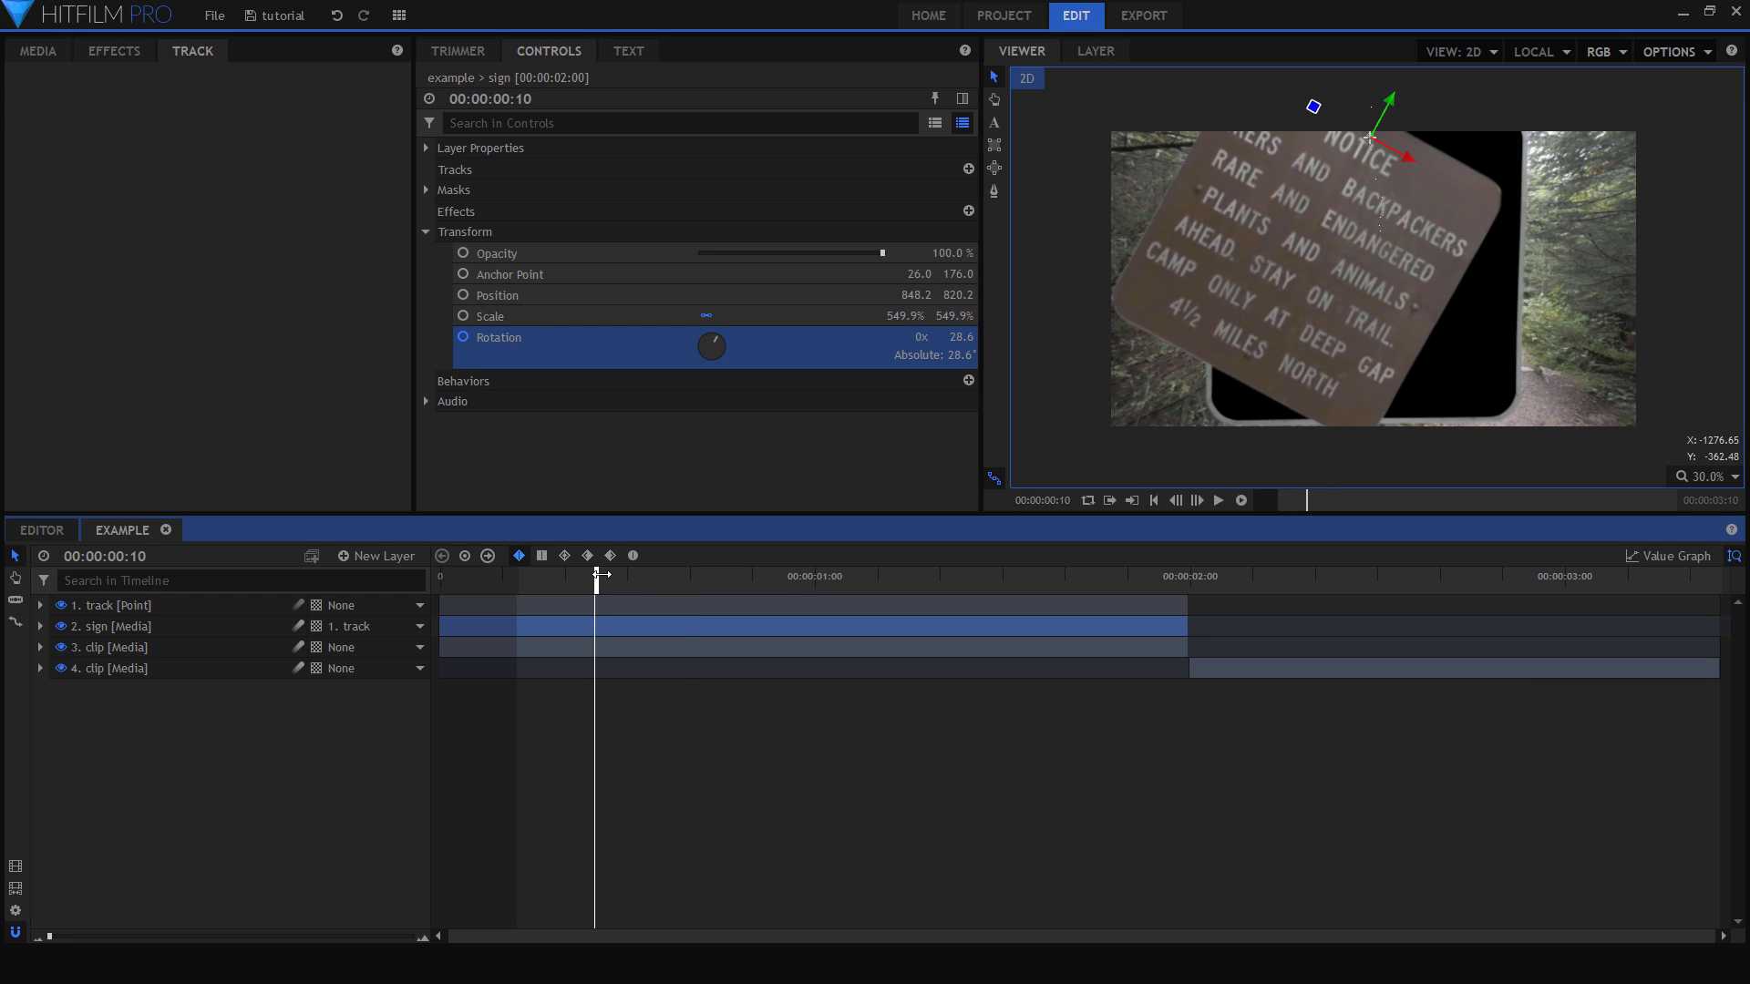
pyautogui.moveTo(1314, 111); pyautogui.dragTo(1352, 175)
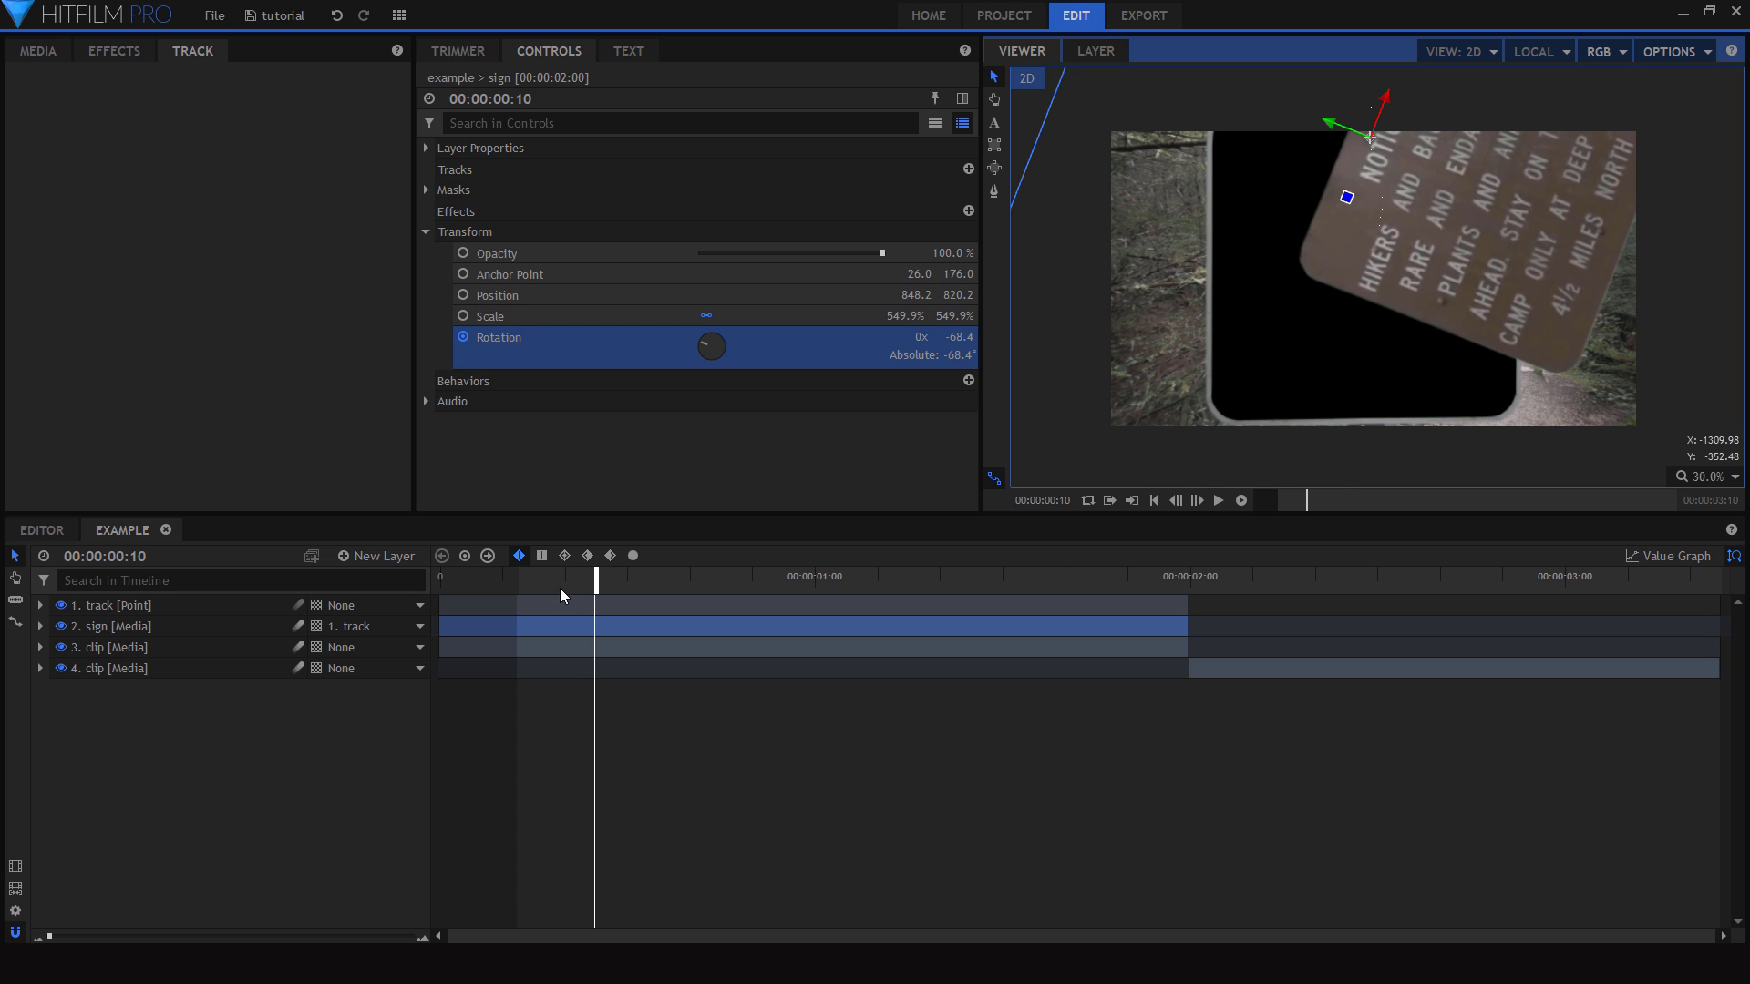
# - Rotate the sign back to nearly upright, about 0.7°, at 00:00:00:05
pyautogui.click(559, 585)
pyautogui.moveTo(547, 576); pyautogui.dragTo(516, 589)
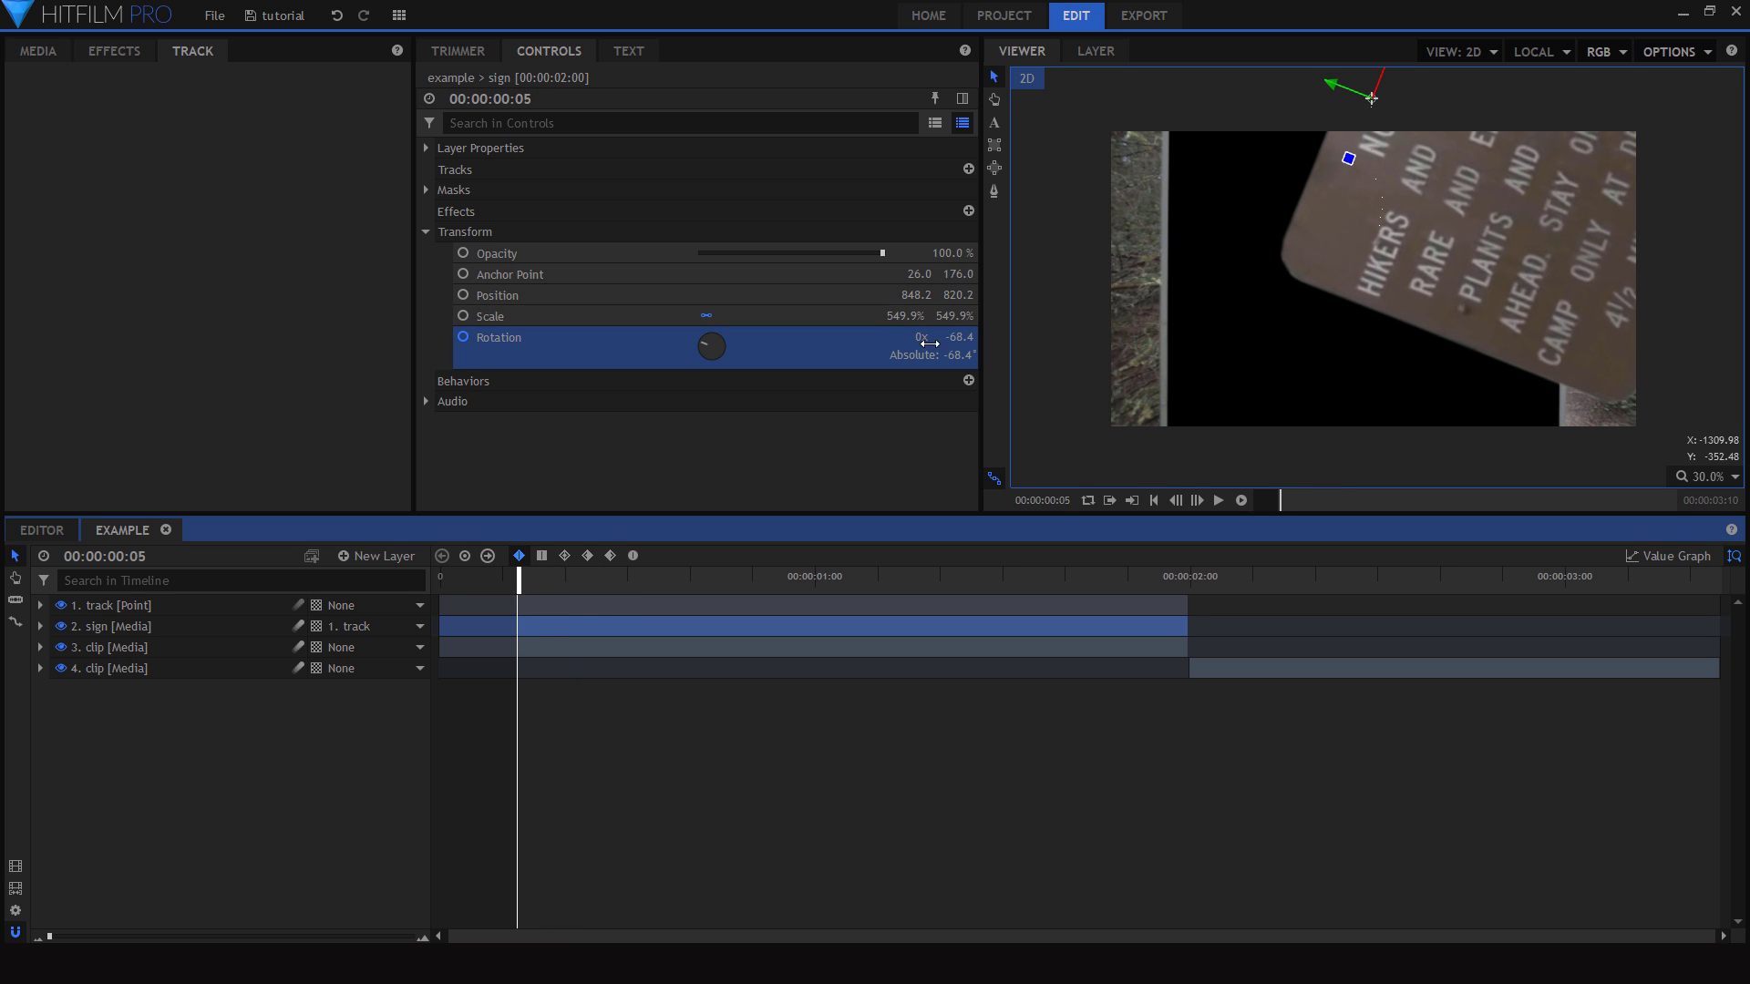
pyautogui.moveTo(1337, 171); pyautogui.dragTo(1293, 97)
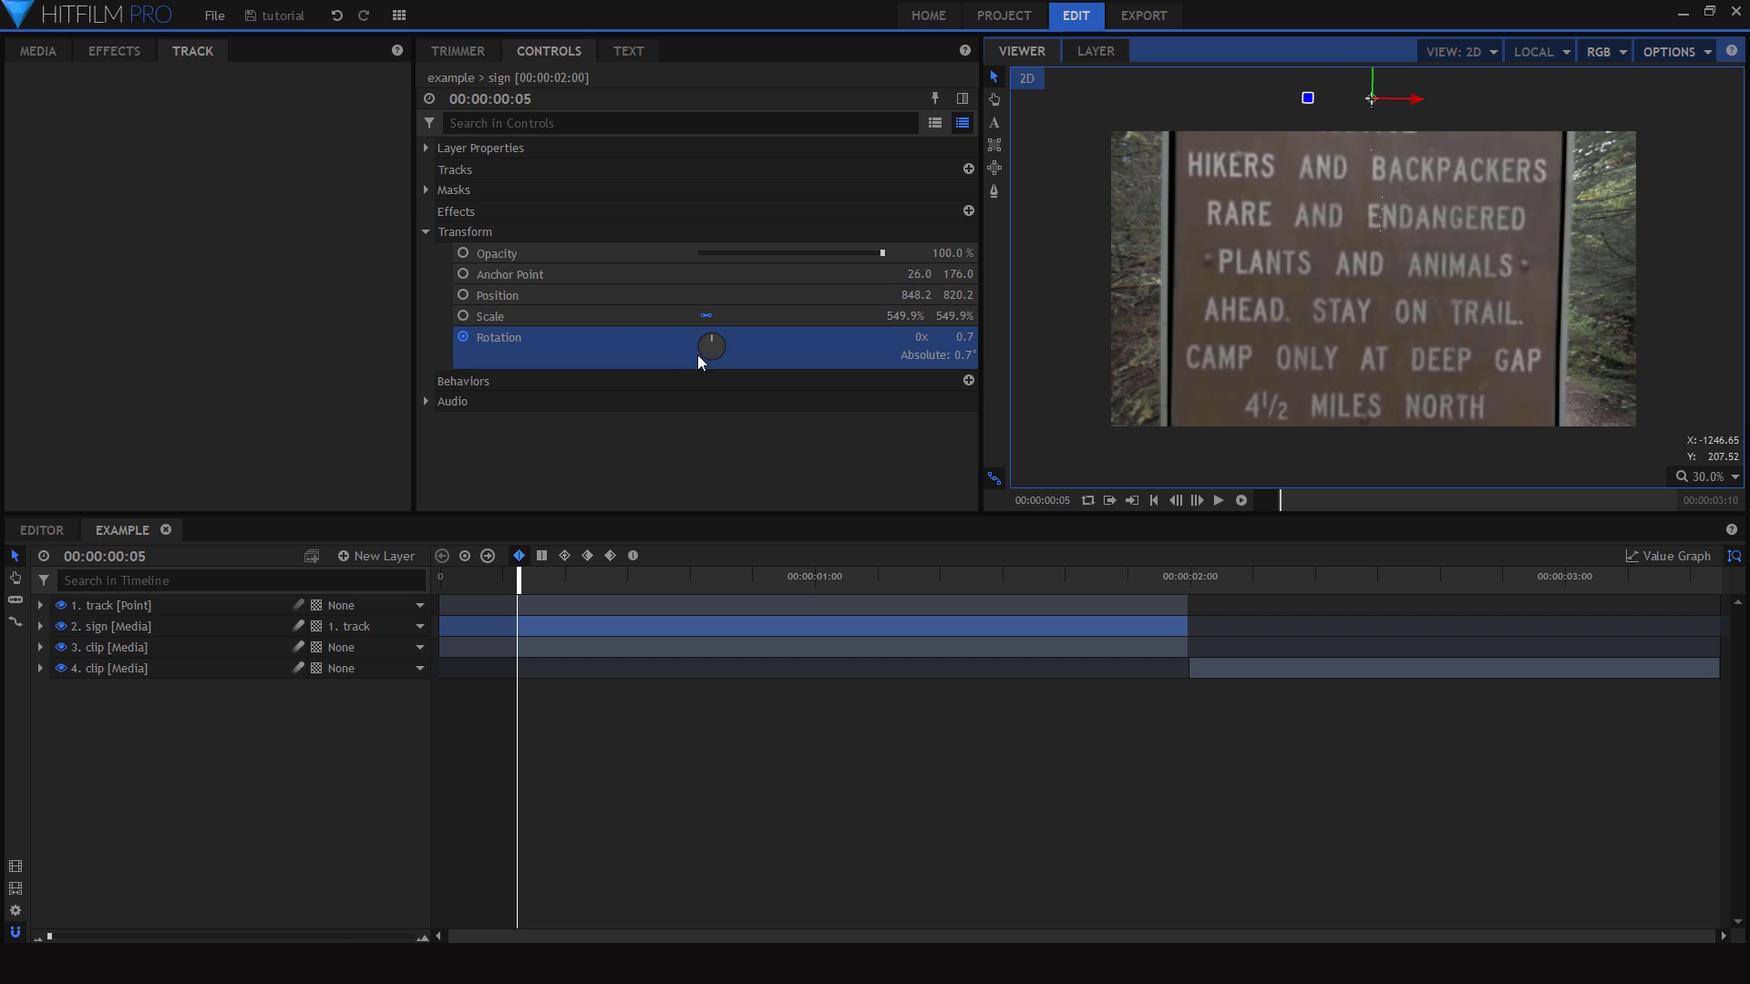
# - Keyframe the sign's Position at 00:00:00:05 and move it out of frame to about -1724.8, 851.9 at 00:00:00:00
pyautogui.click(467, 297)
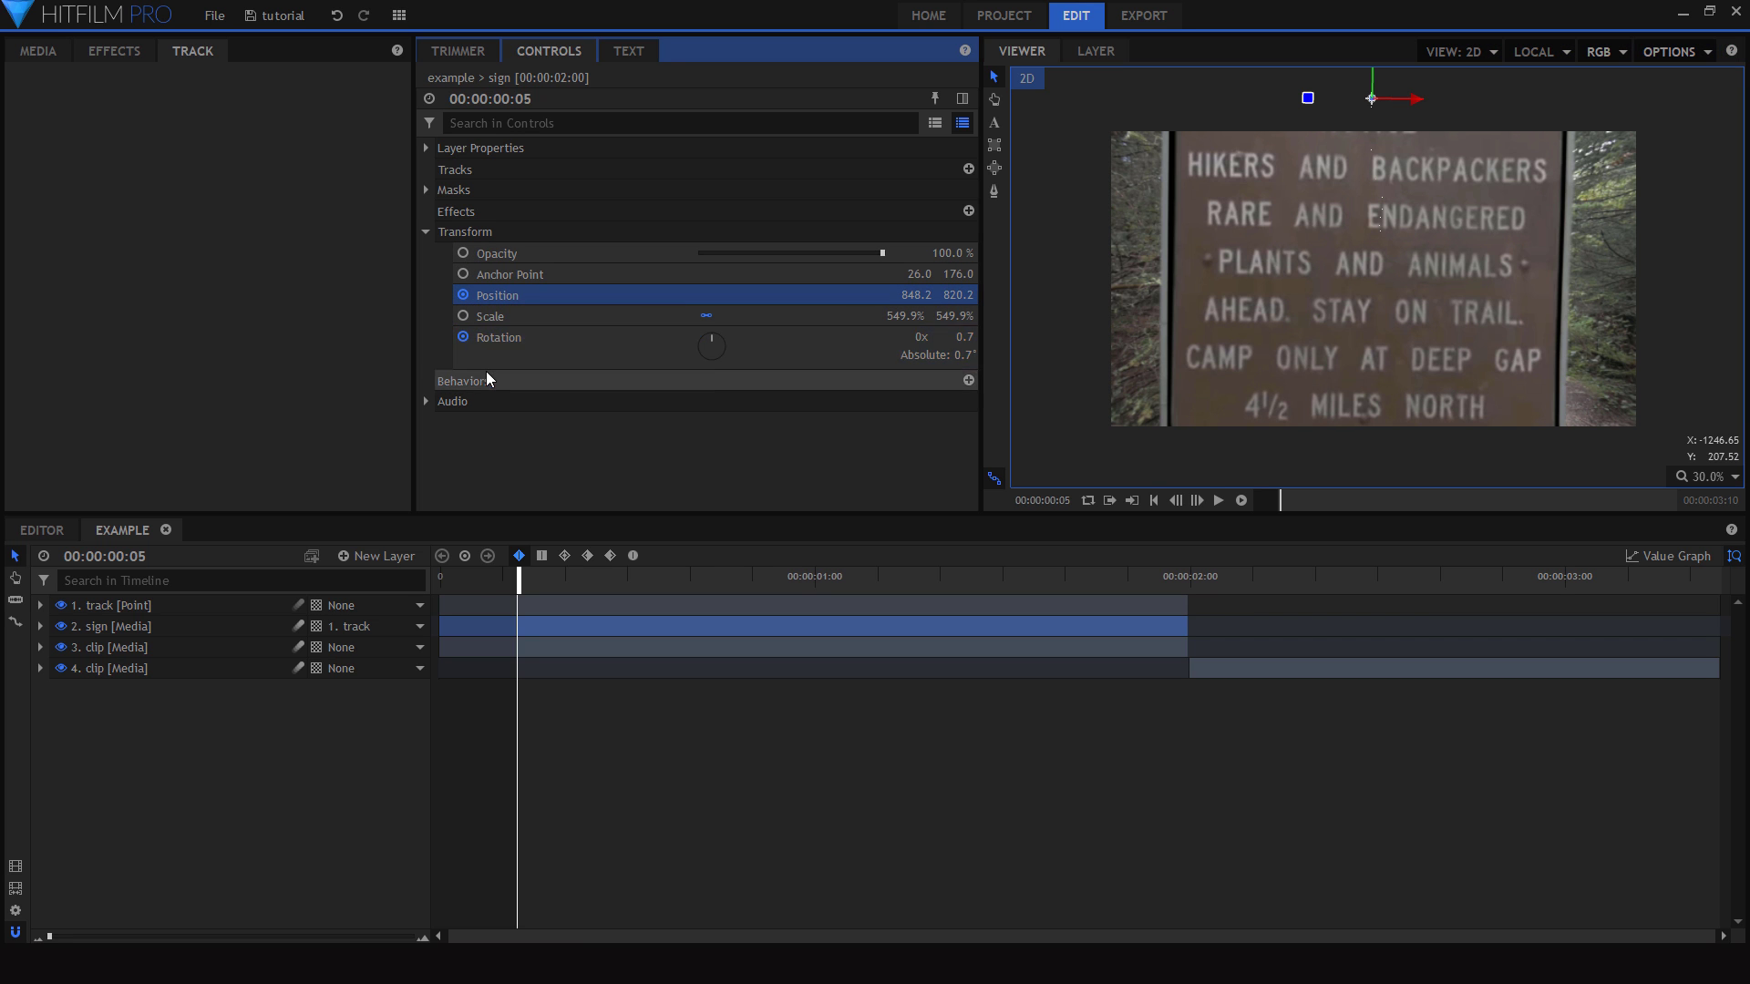
pyautogui.moveTo(485, 588); pyautogui.dragTo(427, 580)
pyautogui.scroll(-3, 1309, 363)
pyautogui.scroll(2, 1338, 358)
pyautogui.moveTo(1380, 162); pyautogui.dragTo(906, 181)
pyautogui.click(199, 709)
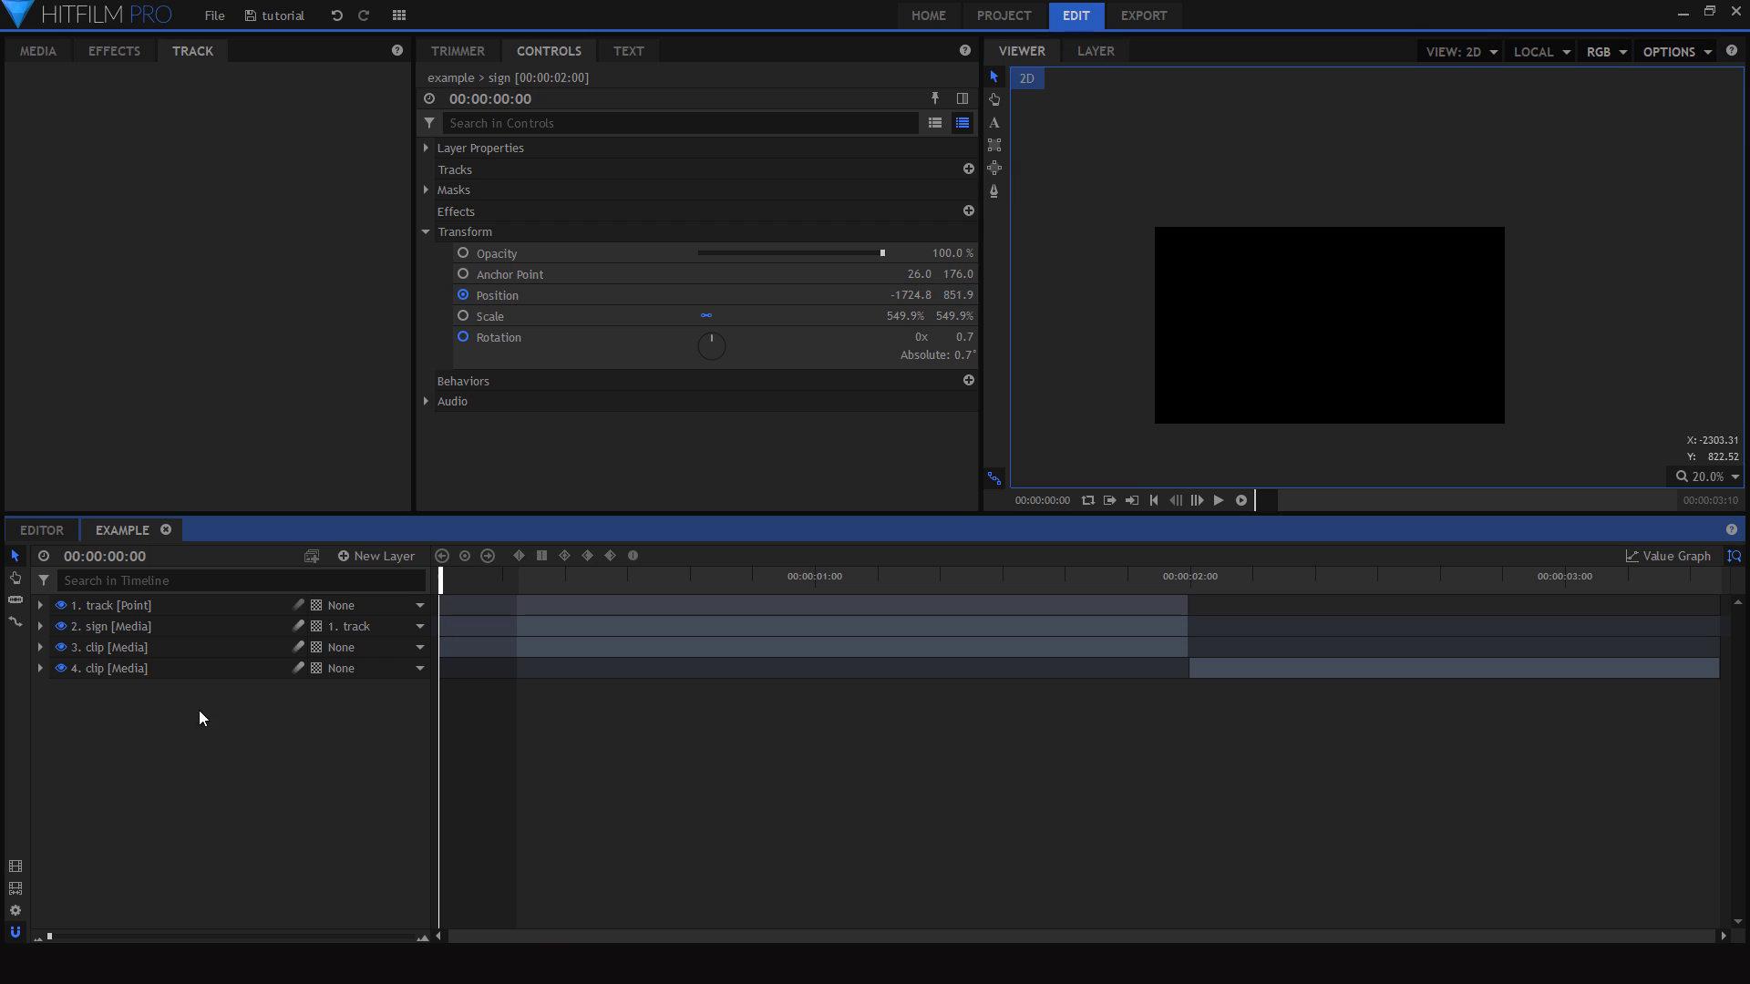
# - Play the composition and scrub back through the early frames to check the swinging sign
pyautogui.click(1237, 501)
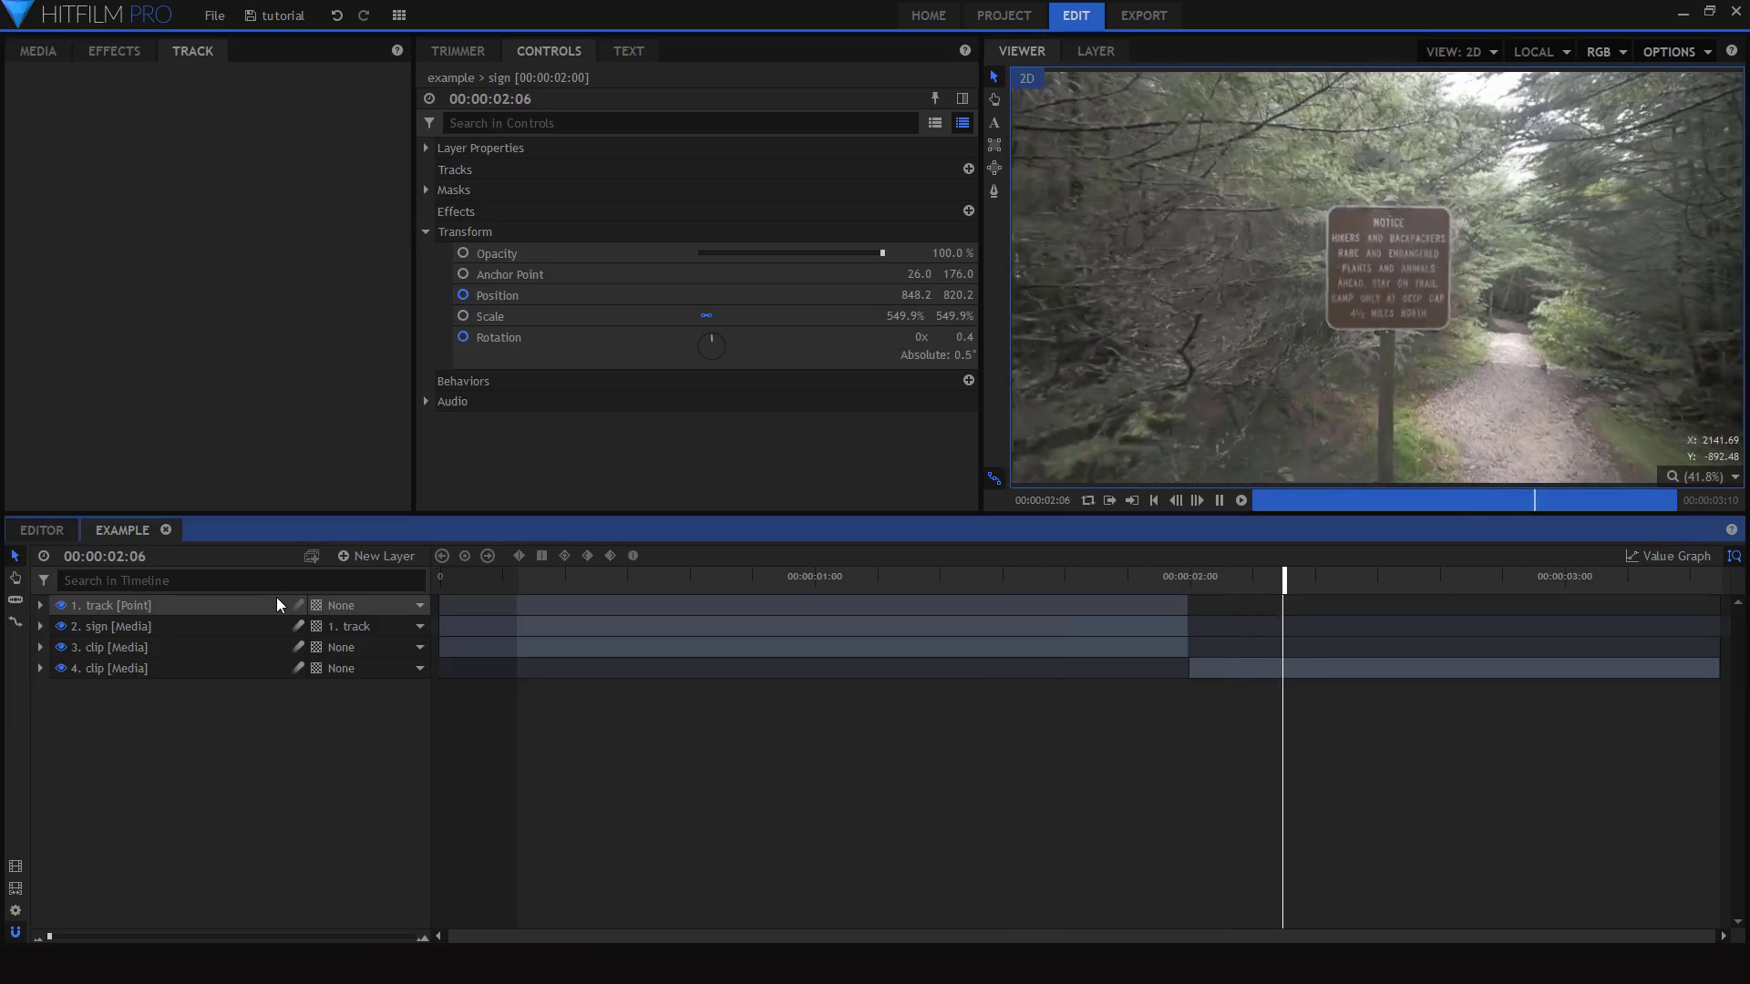
pyautogui.press('space')
pyautogui.moveTo(1001, 591); pyautogui.dragTo(658, 593)
pyautogui.click(661, 601)
pyautogui.click(540, 583)
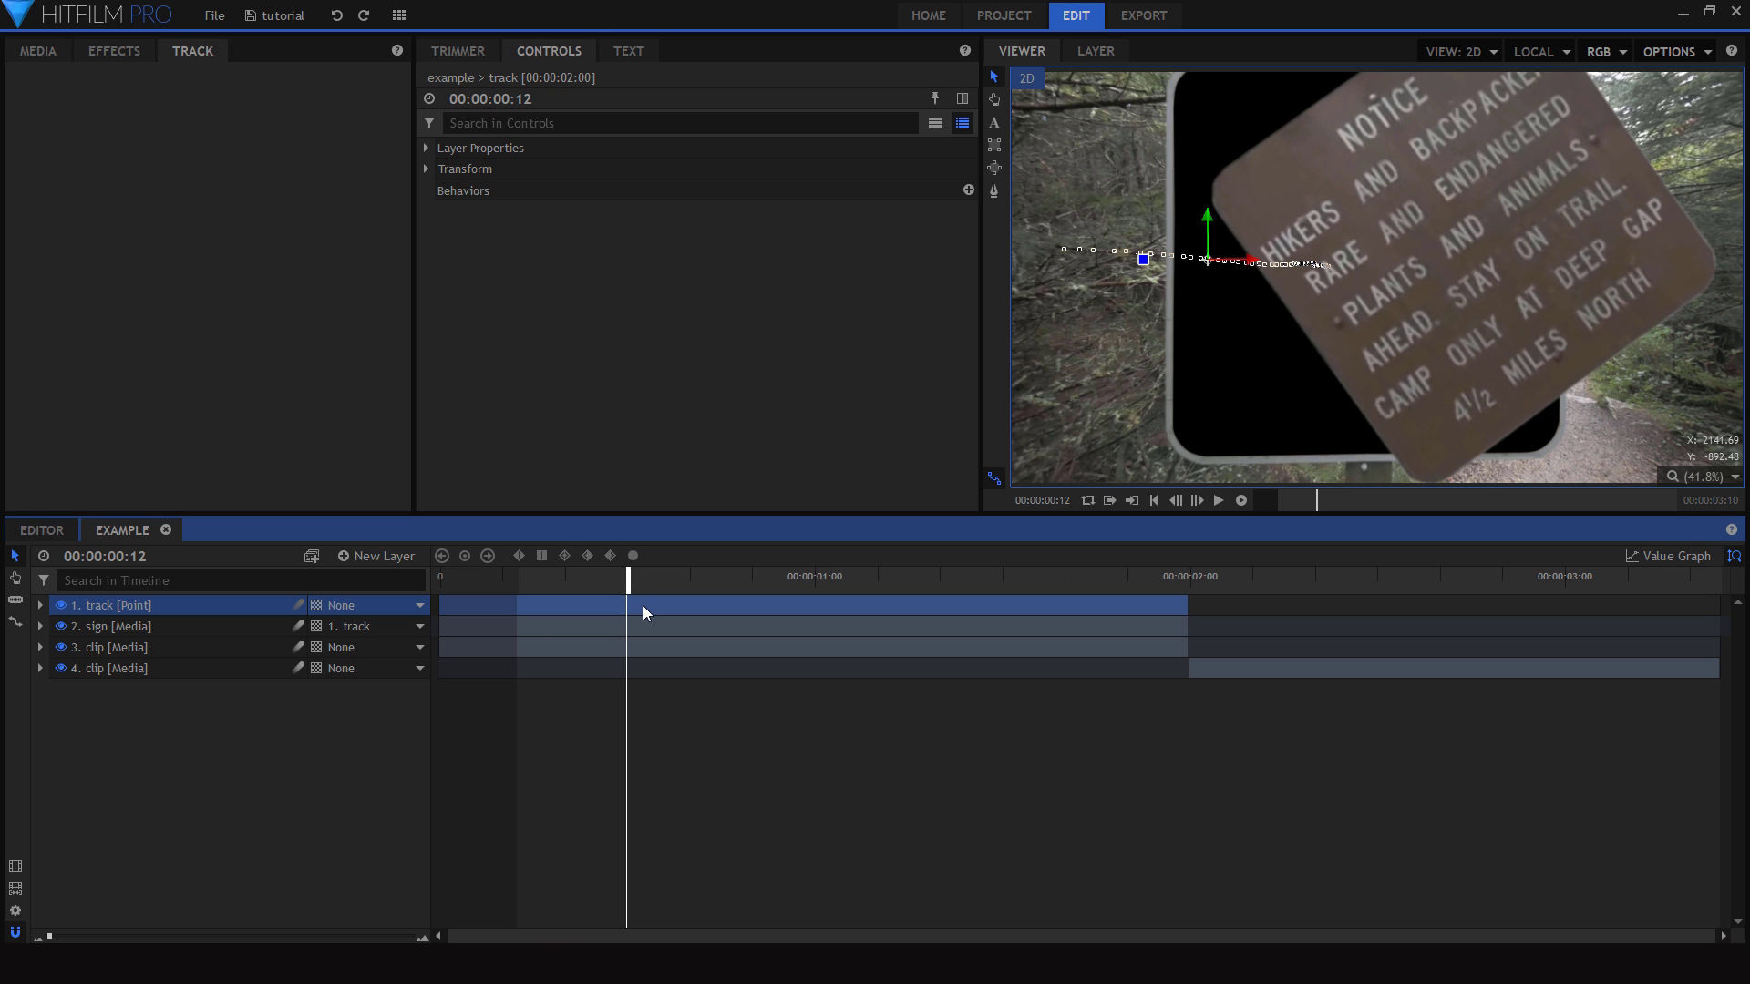
# - Expand the sign layer's Transform properties and delete the Rotation keyframe at 00:00:00:10
pyautogui.click(125, 627)
pyautogui.click(40, 627)
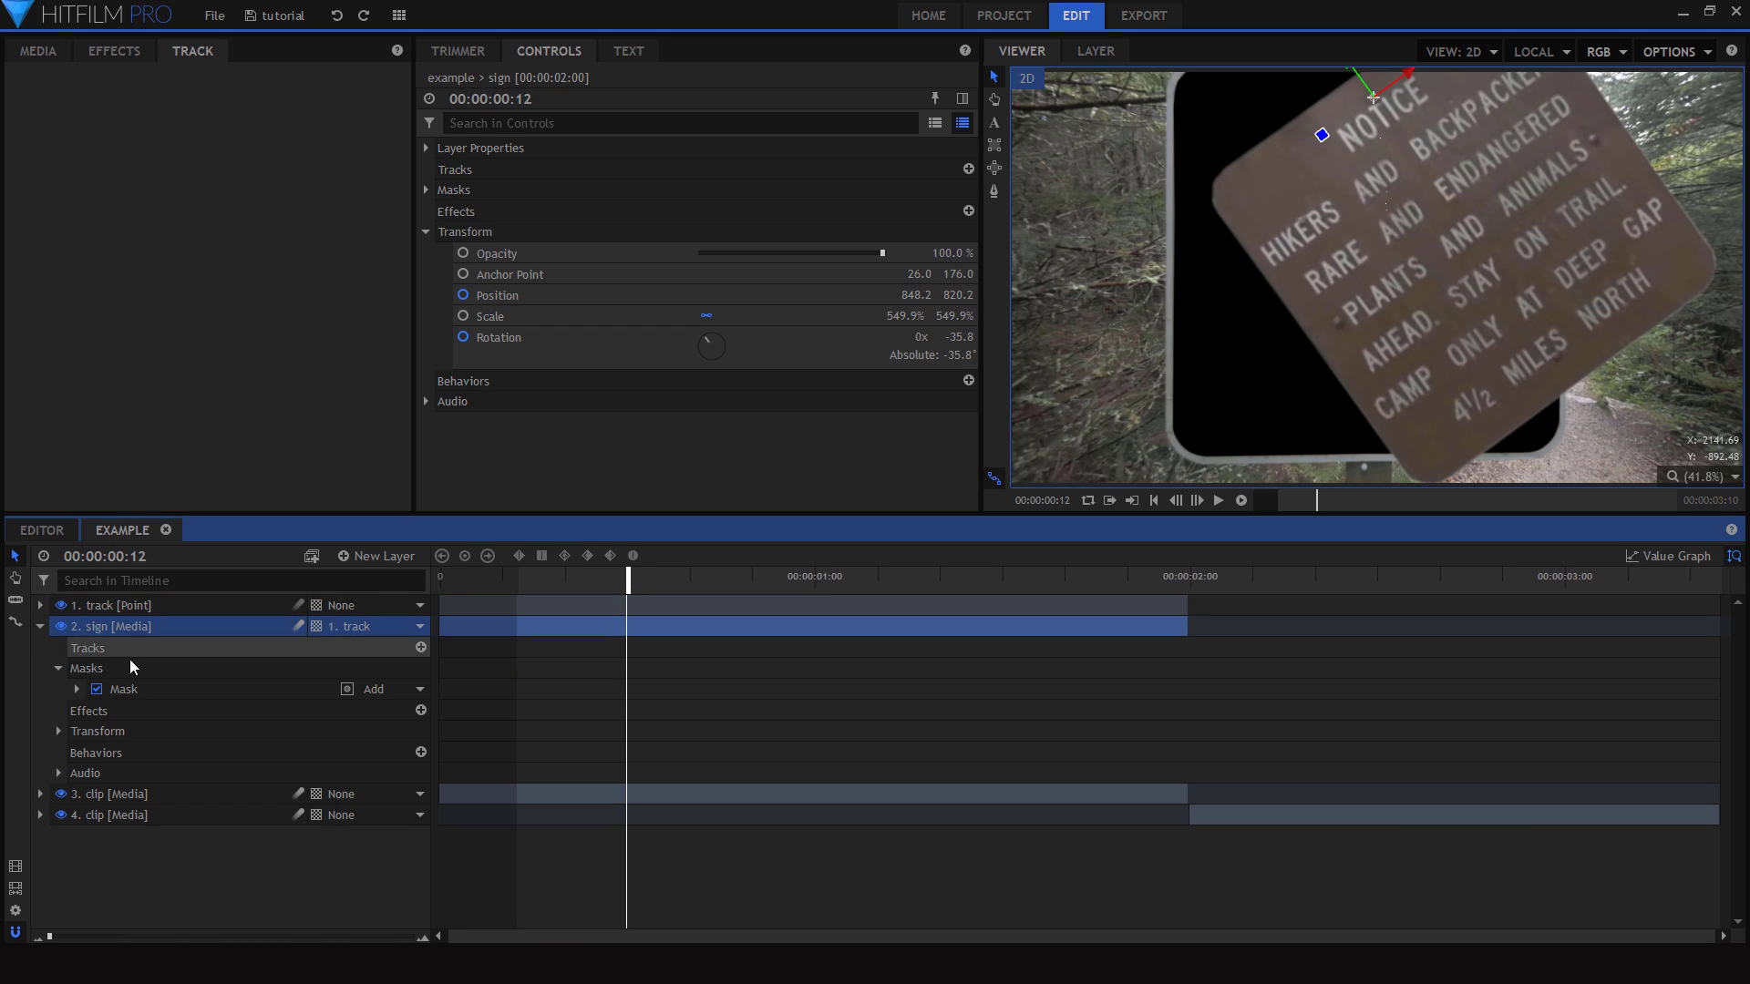
pyautogui.click(59, 731)
pyautogui.moveTo(611, 736); pyautogui.dragTo(585, 847)
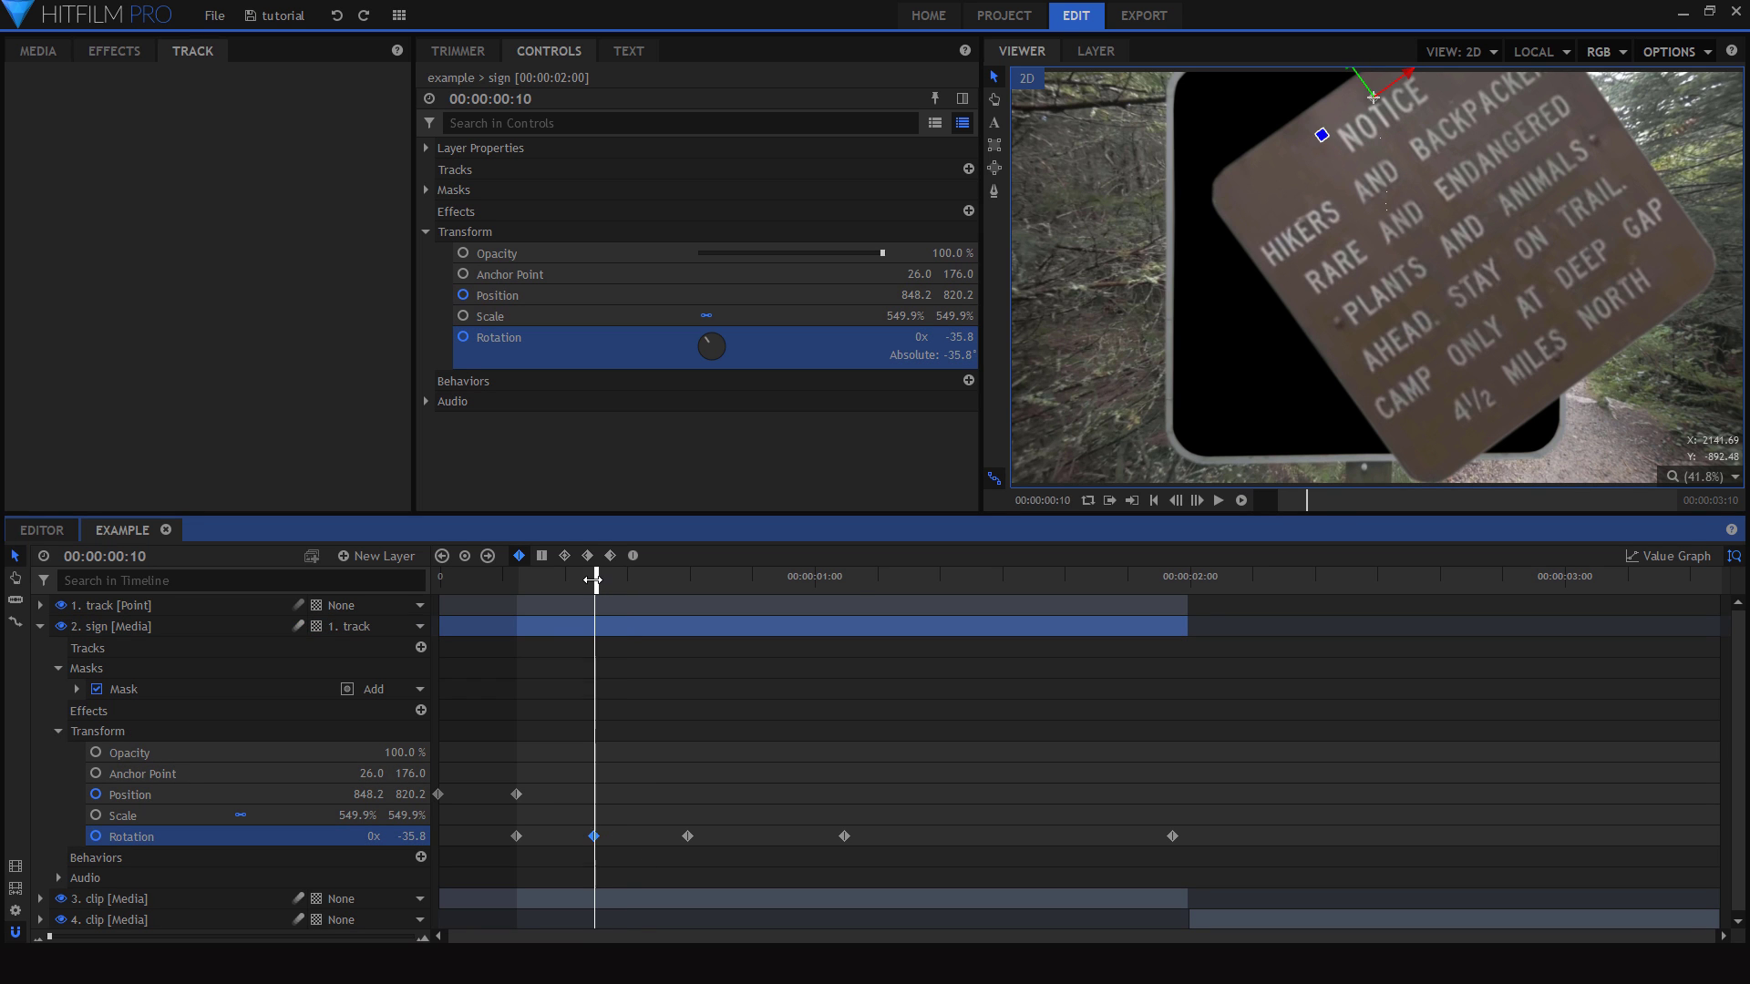
pyautogui.press('Delete')
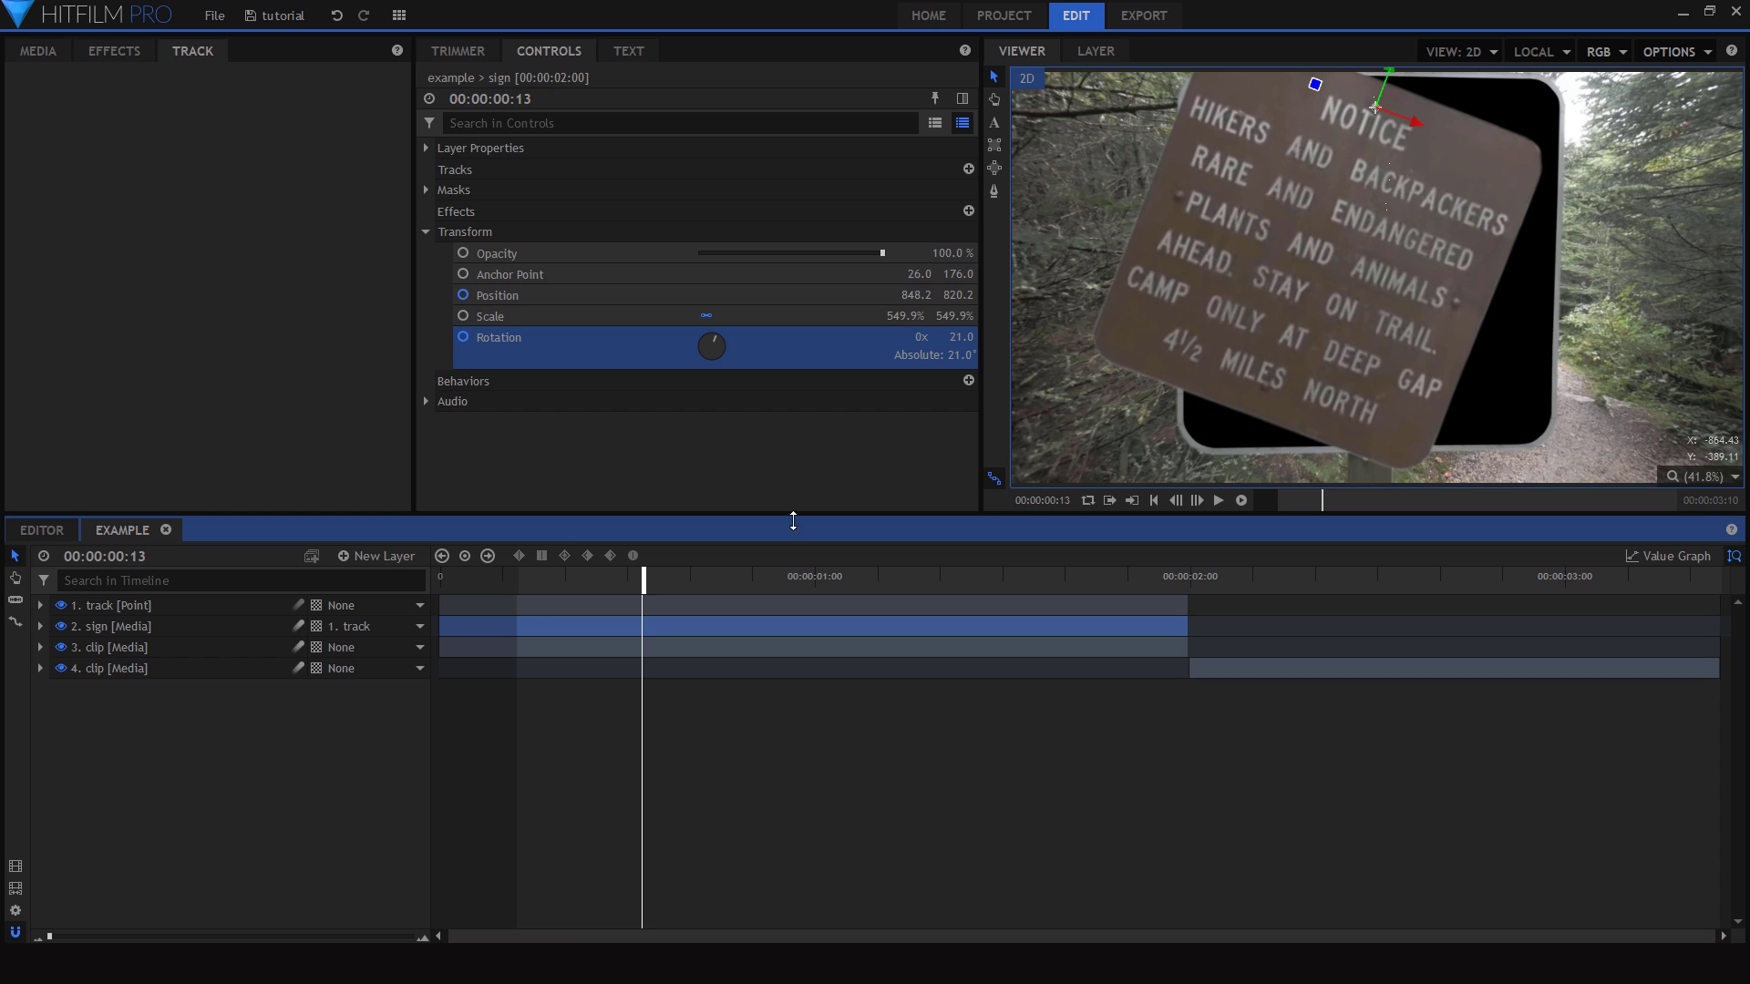
# - Hide the masked clip layer and preview the sign's animation on its own from the start
pyautogui.click(61, 648)
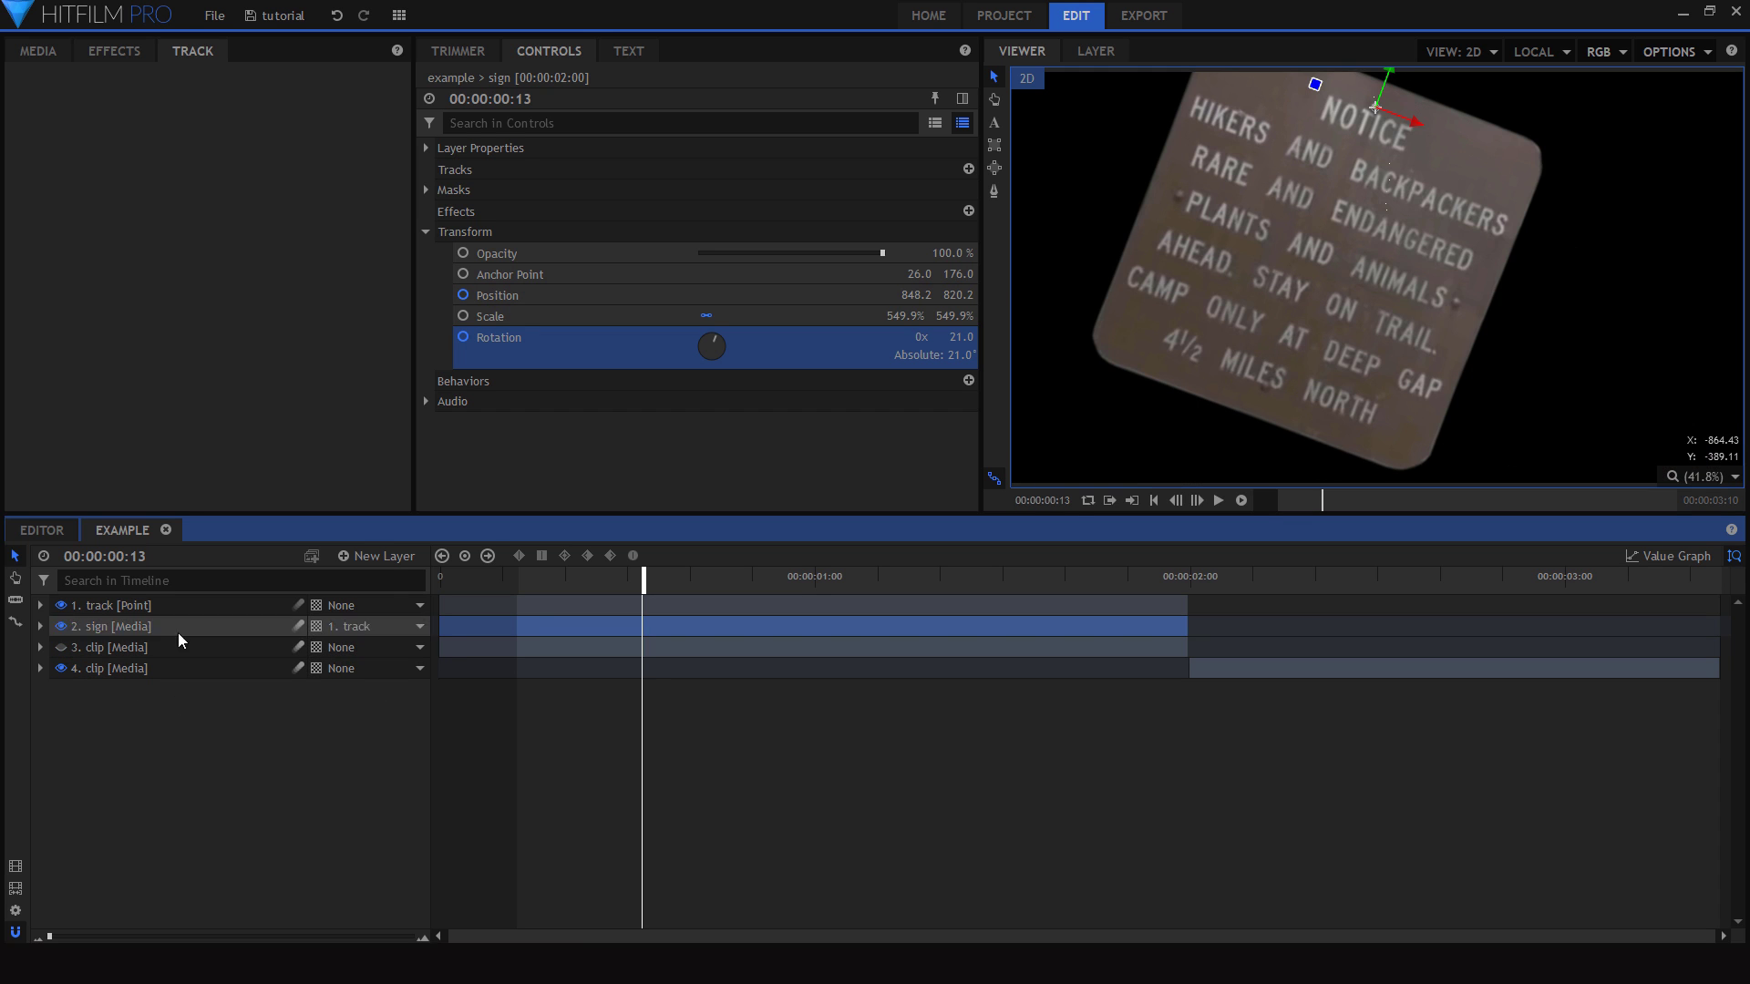
pyautogui.moveTo(471, 594); pyautogui.dragTo(331, 632)
pyautogui.moveTo(1354, 500); pyautogui.dragTo(1081, 527)
pyautogui.press('space')
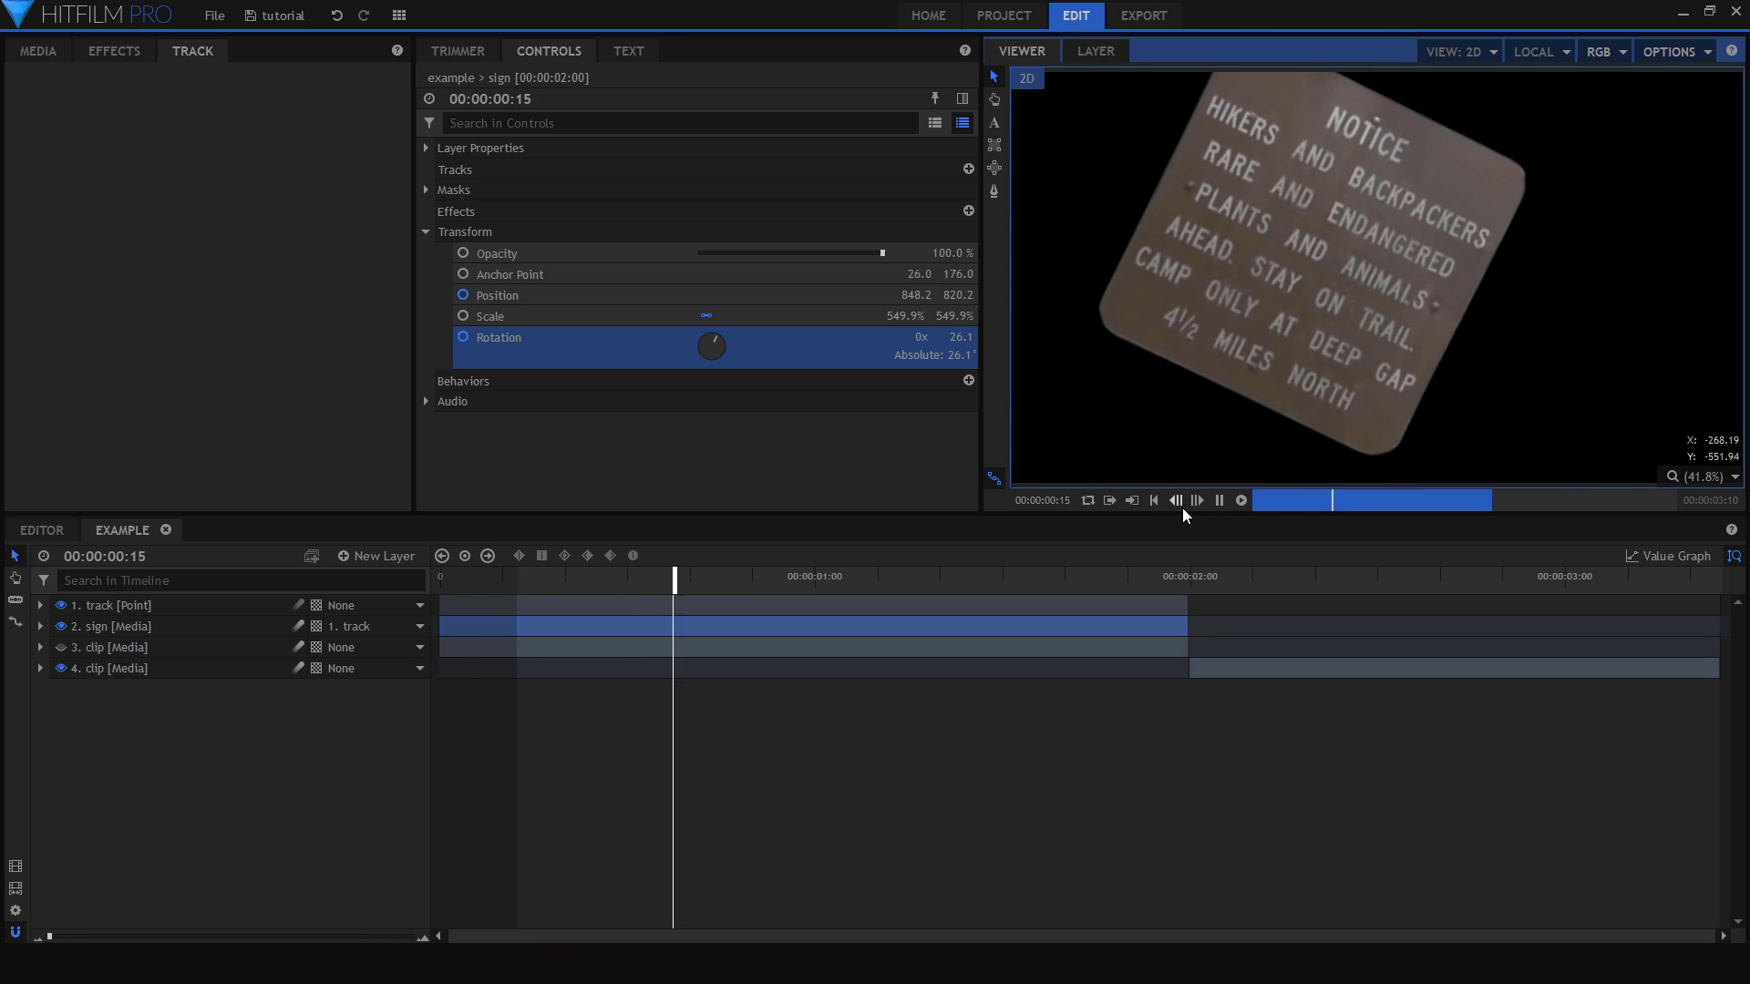
pyautogui.click(1175, 503)
pyautogui.press('space')
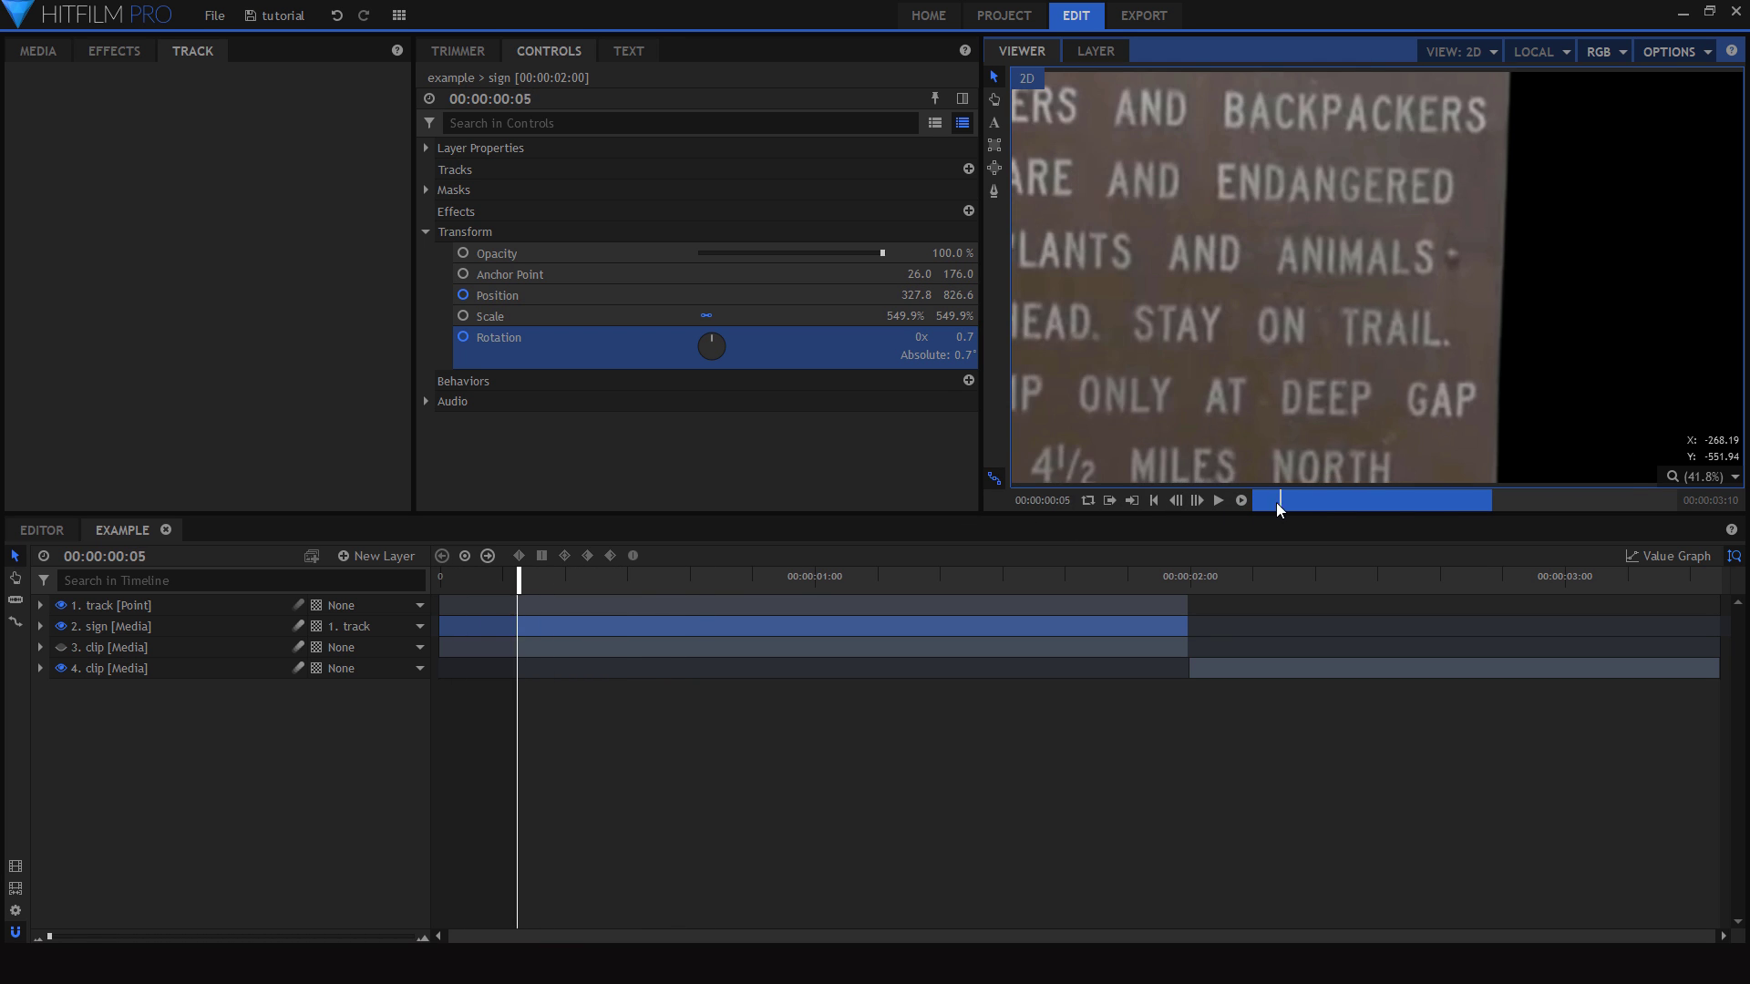
pyautogui.press('space')
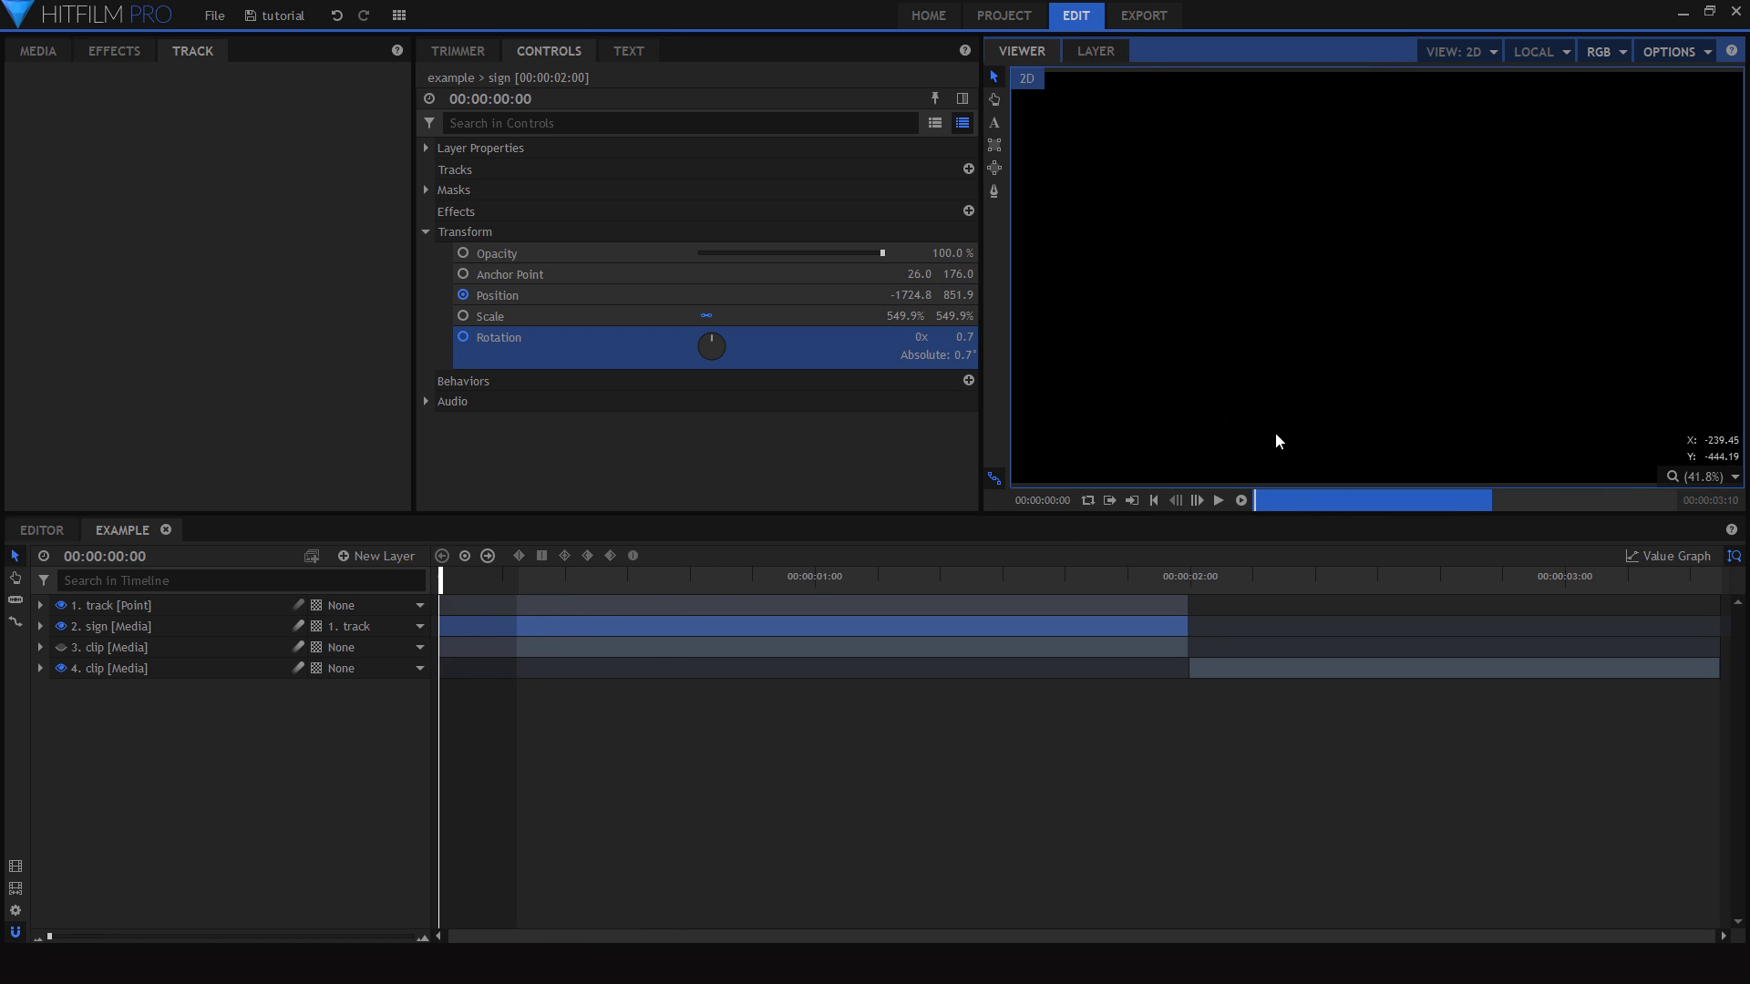
# - Step frame by frame through the beginning of the composition to examine how the sign flies in
pyautogui.press('Right')
pyautogui.press('Right')
pyautogui.press('Right')
pyautogui.press('Right')
pyautogui.press('Right')
pyautogui.press('Right')
pyautogui.press('Right')
pyautogui.press('Right')
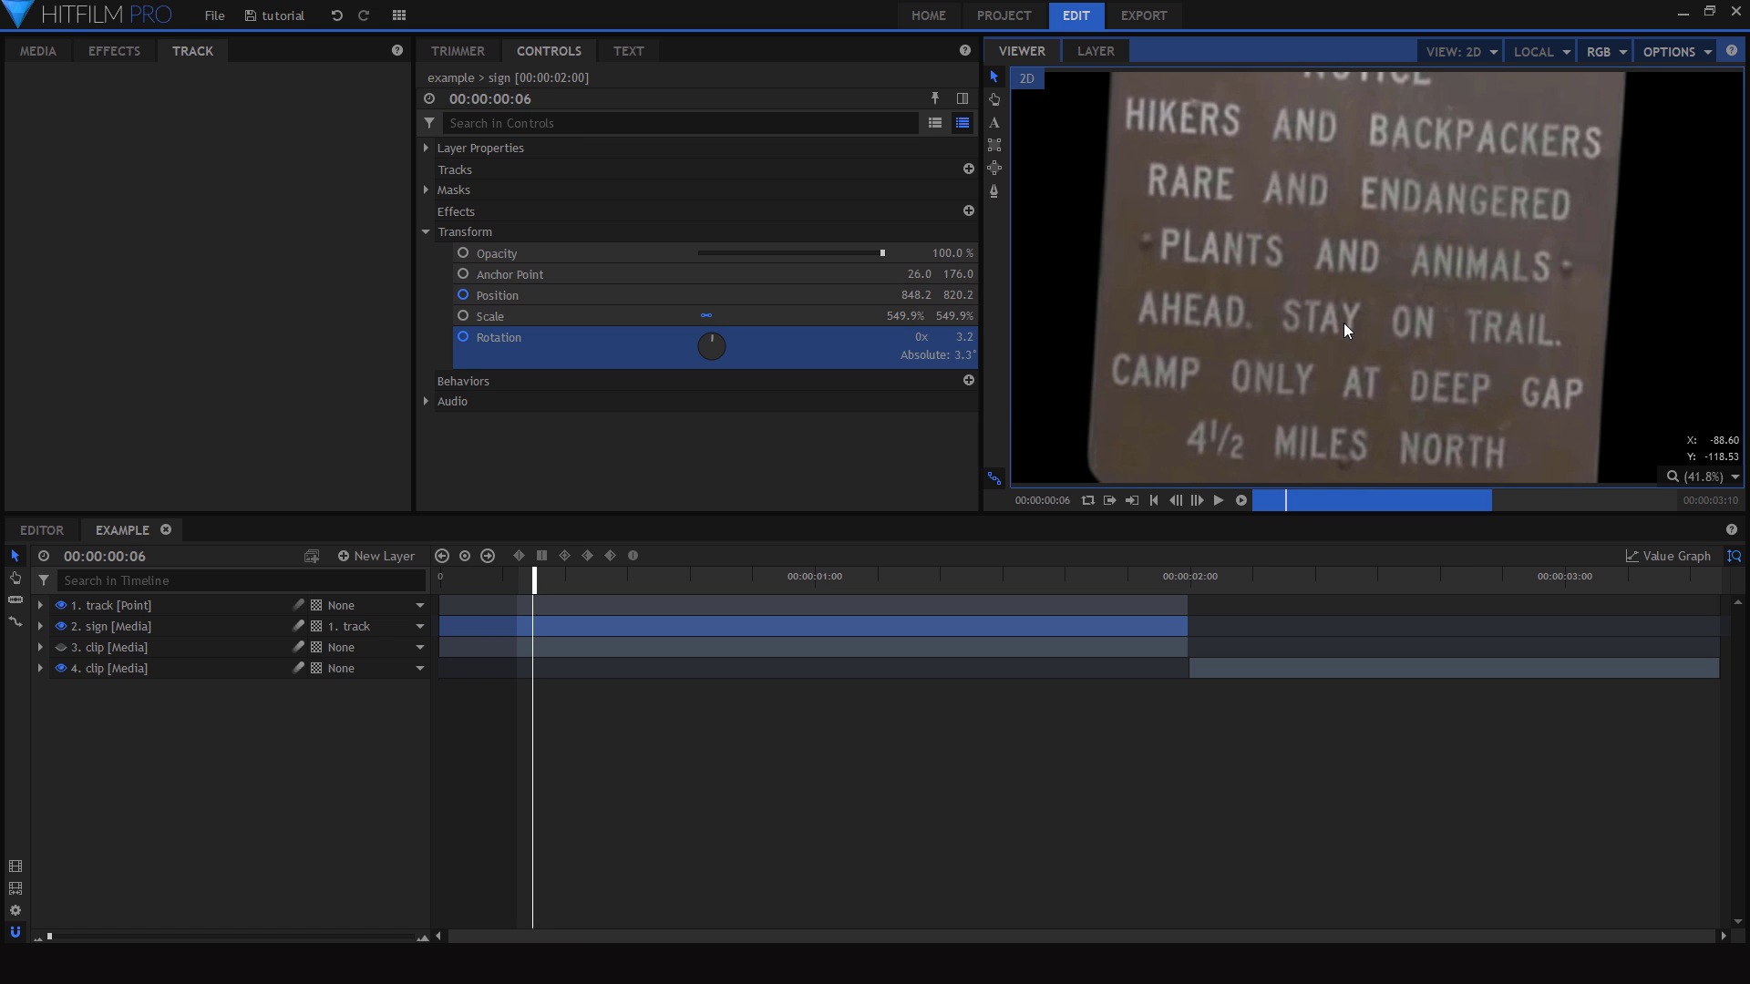
pyautogui.press('Right')
pyautogui.press('Right')
pyautogui.press('Right')
pyautogui.press('Right')
# - Move the sign's starting position at 00:00:00:00 out of frame on the opposite side, to about 2926.3, 794.7, and play the composition
pyautogui.moveTo(492, 589); pyautogui.dragTo(428, 594)
pyautogui.click(177, 626)
pyautogui.scroll(-2, 1214, 326)
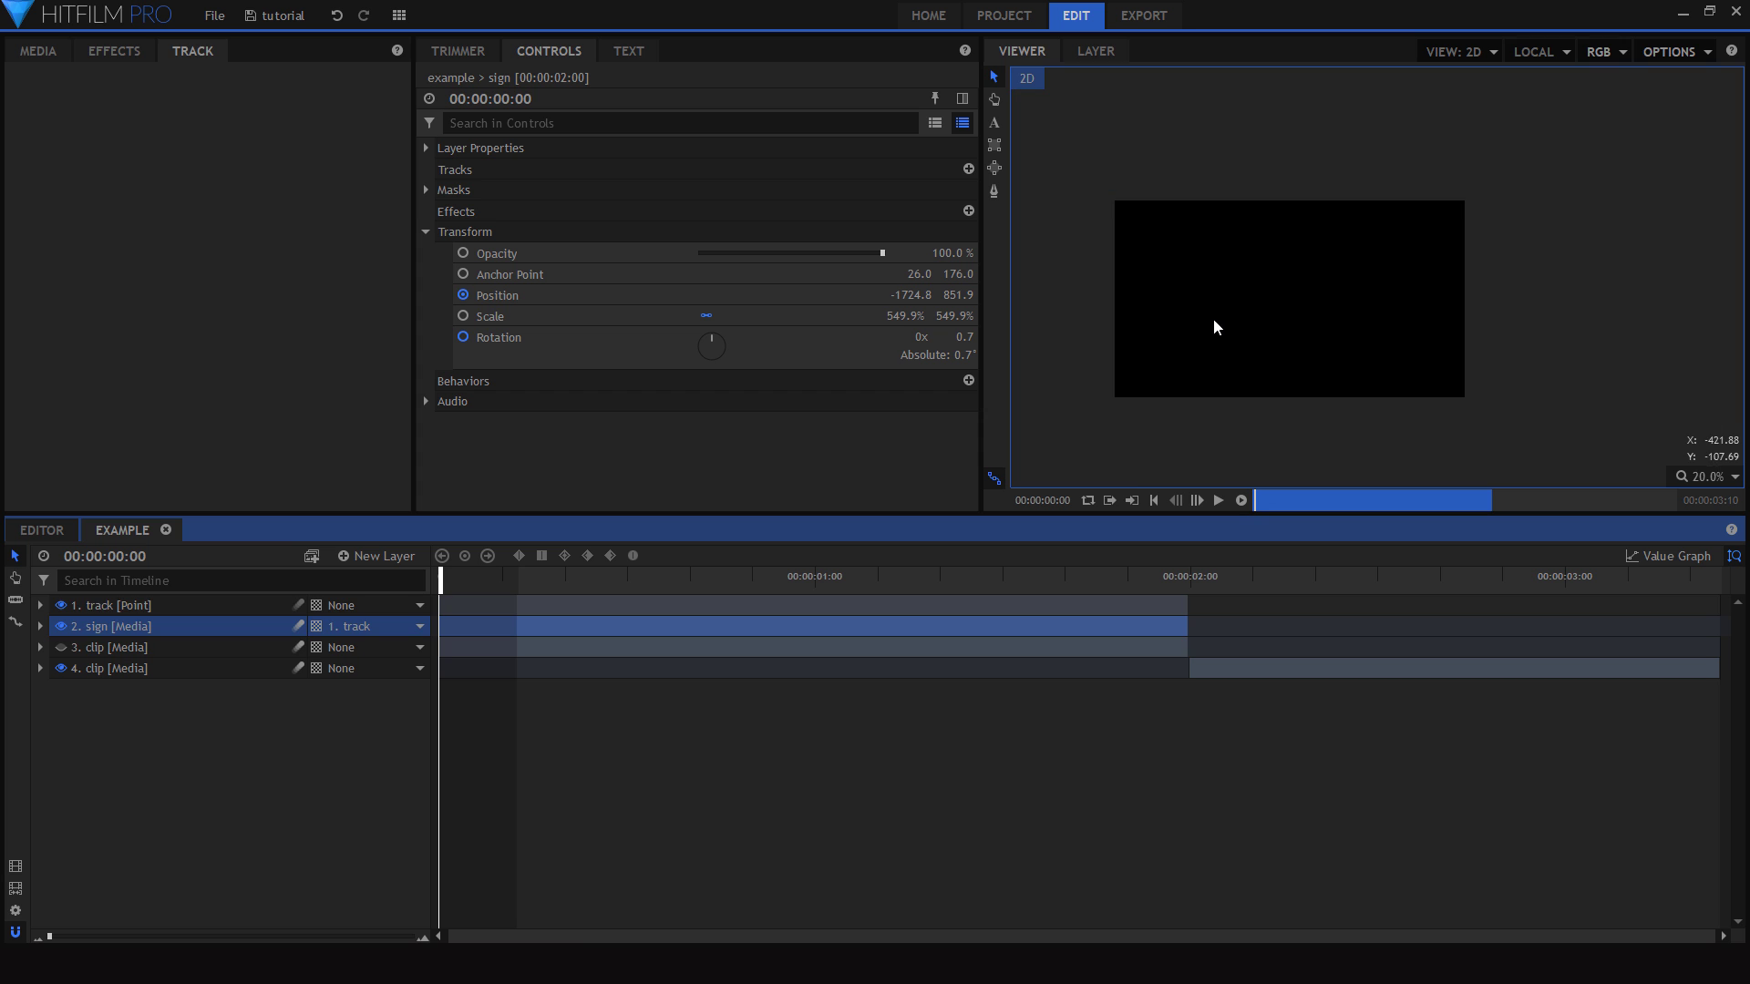
pyautogui.scroll(-1, 1215, 326)
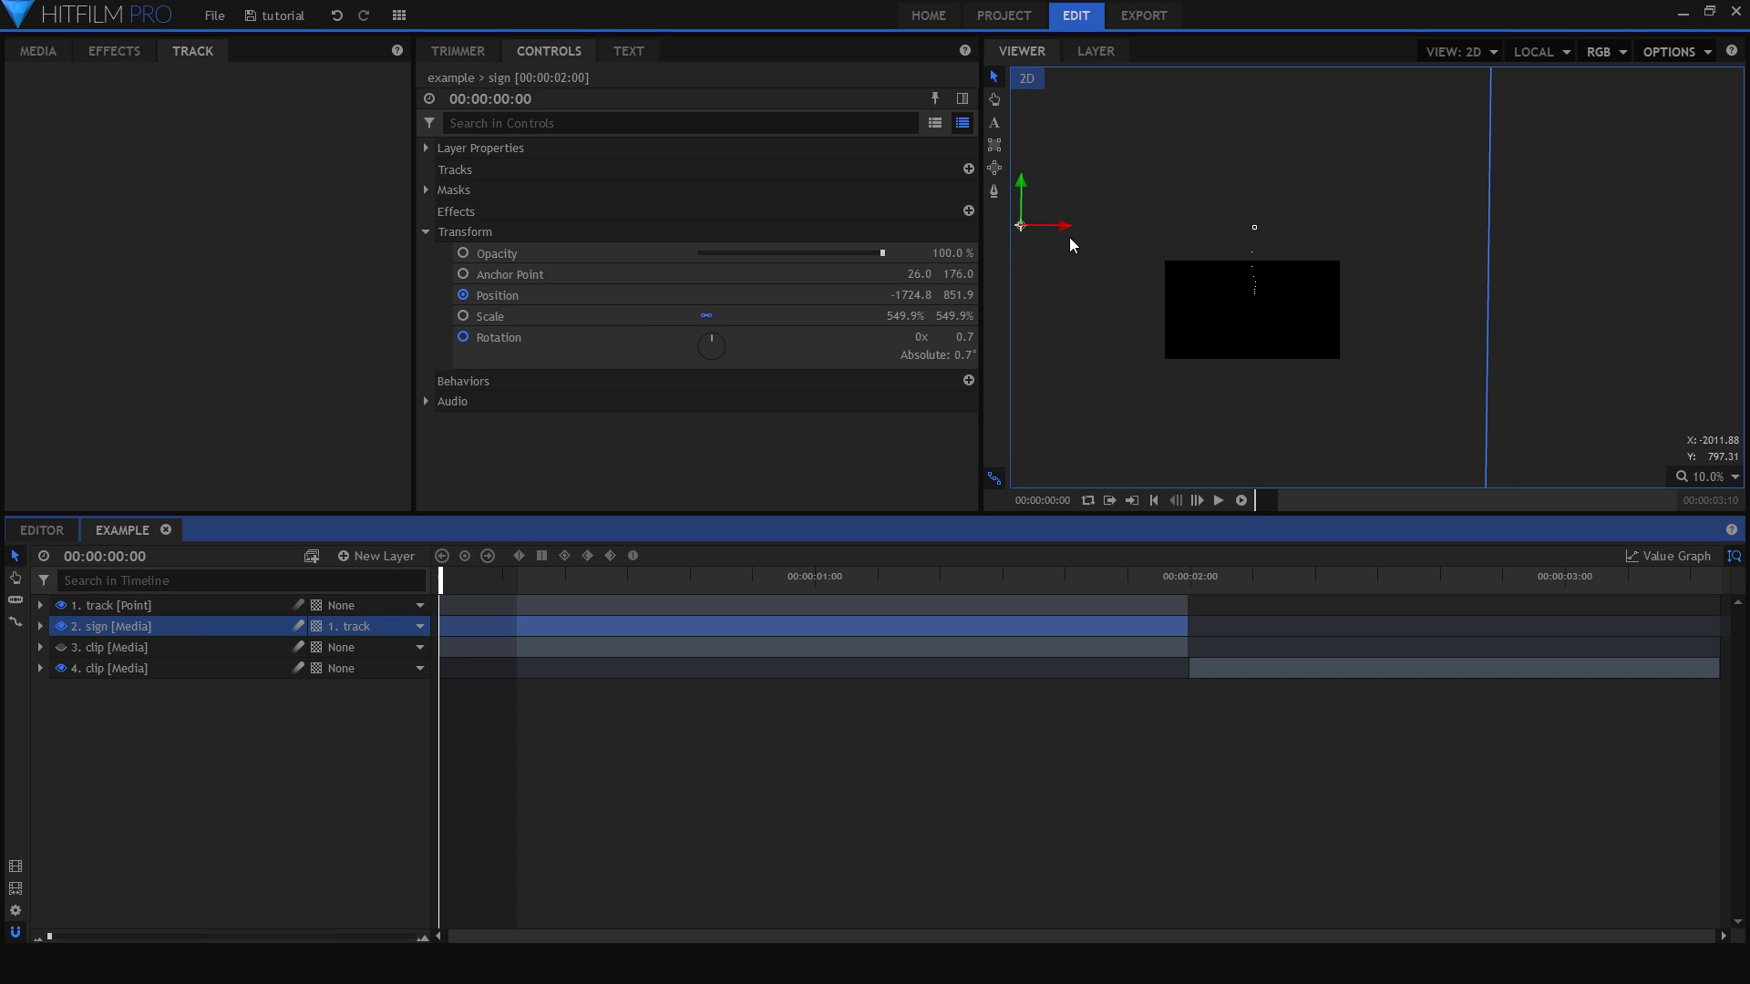
pyautogui.moveTo(1064, 228); pyautogui.dragTo(1489, 232)
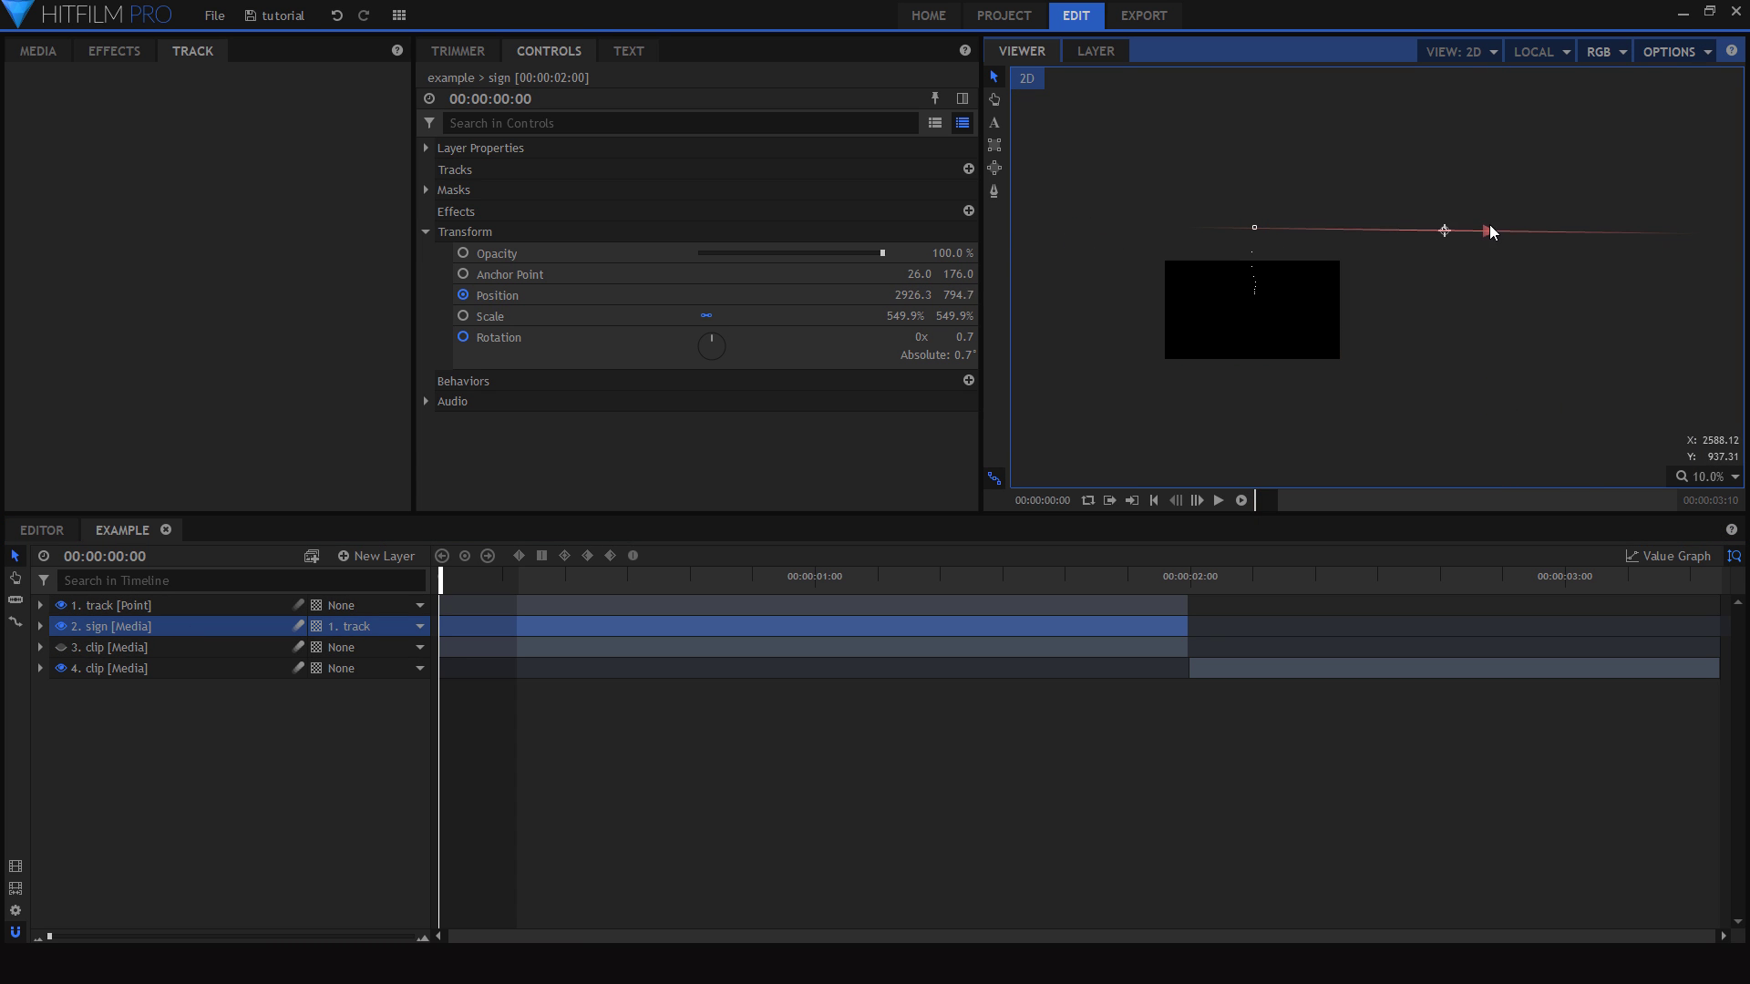
pyautogui.click(1293, 385)
pyautogui.press('space')
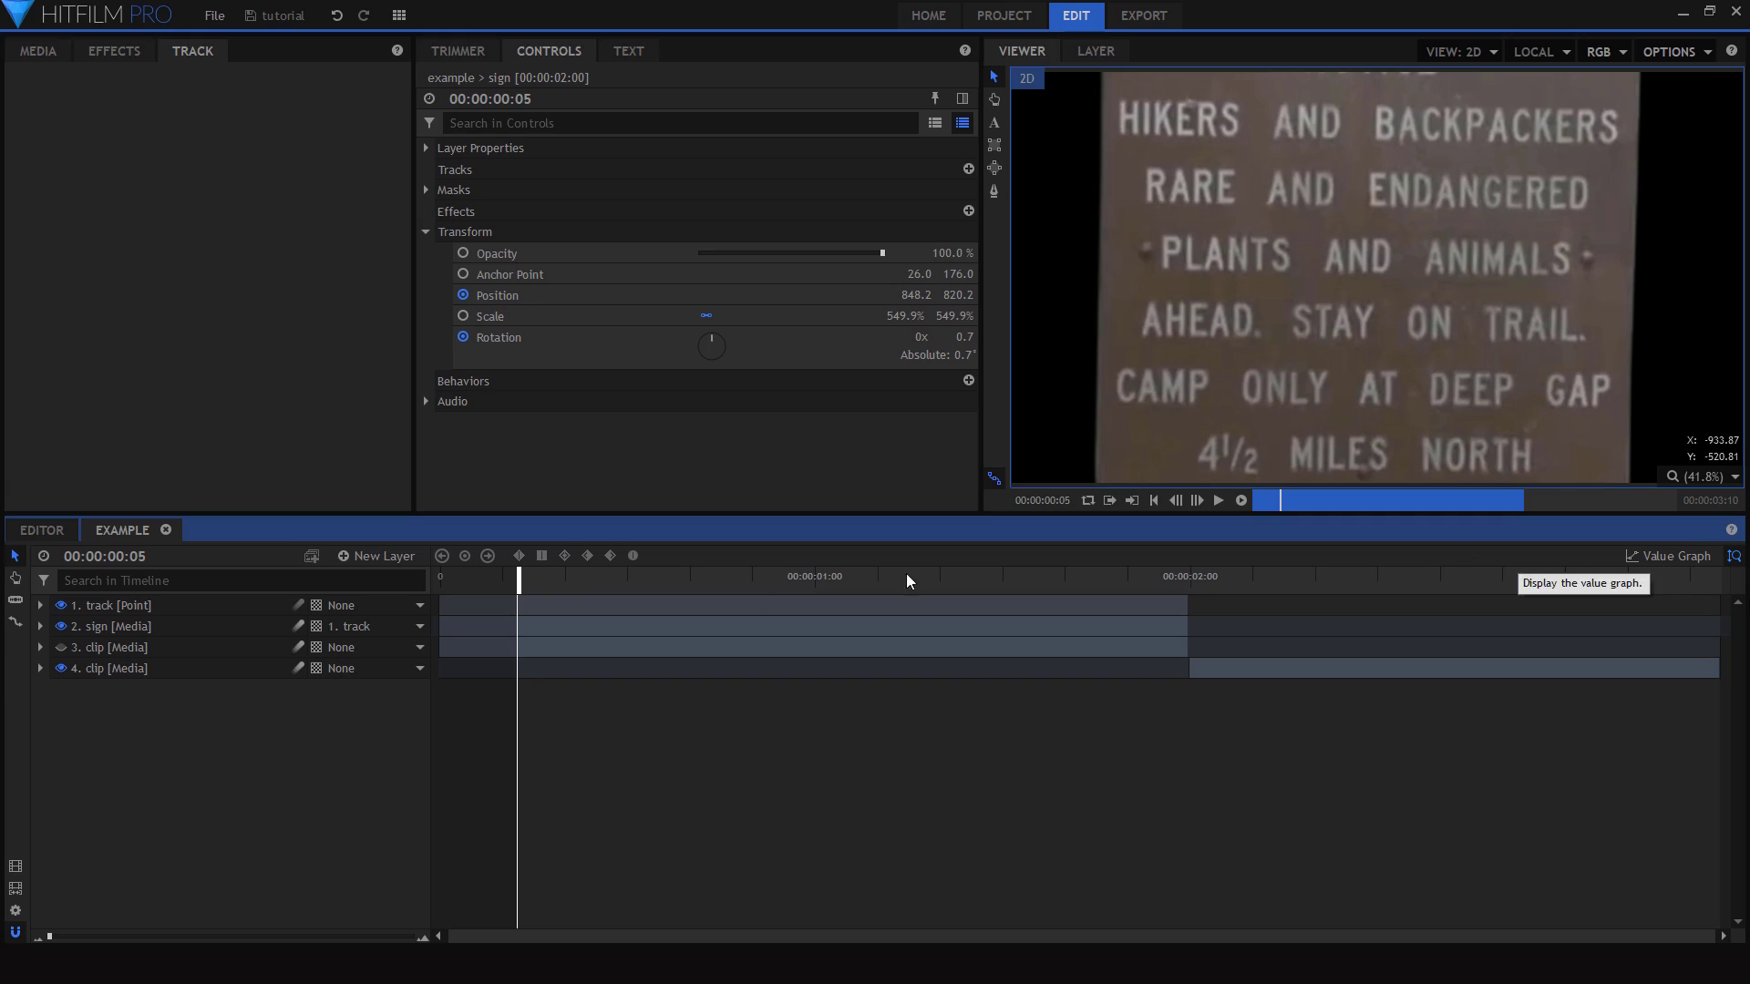
# - Show the sign's Rotation curve in the value graph and set its last three keyframes to Manual Bezier interpolation
pyautogui.click(206, 625)
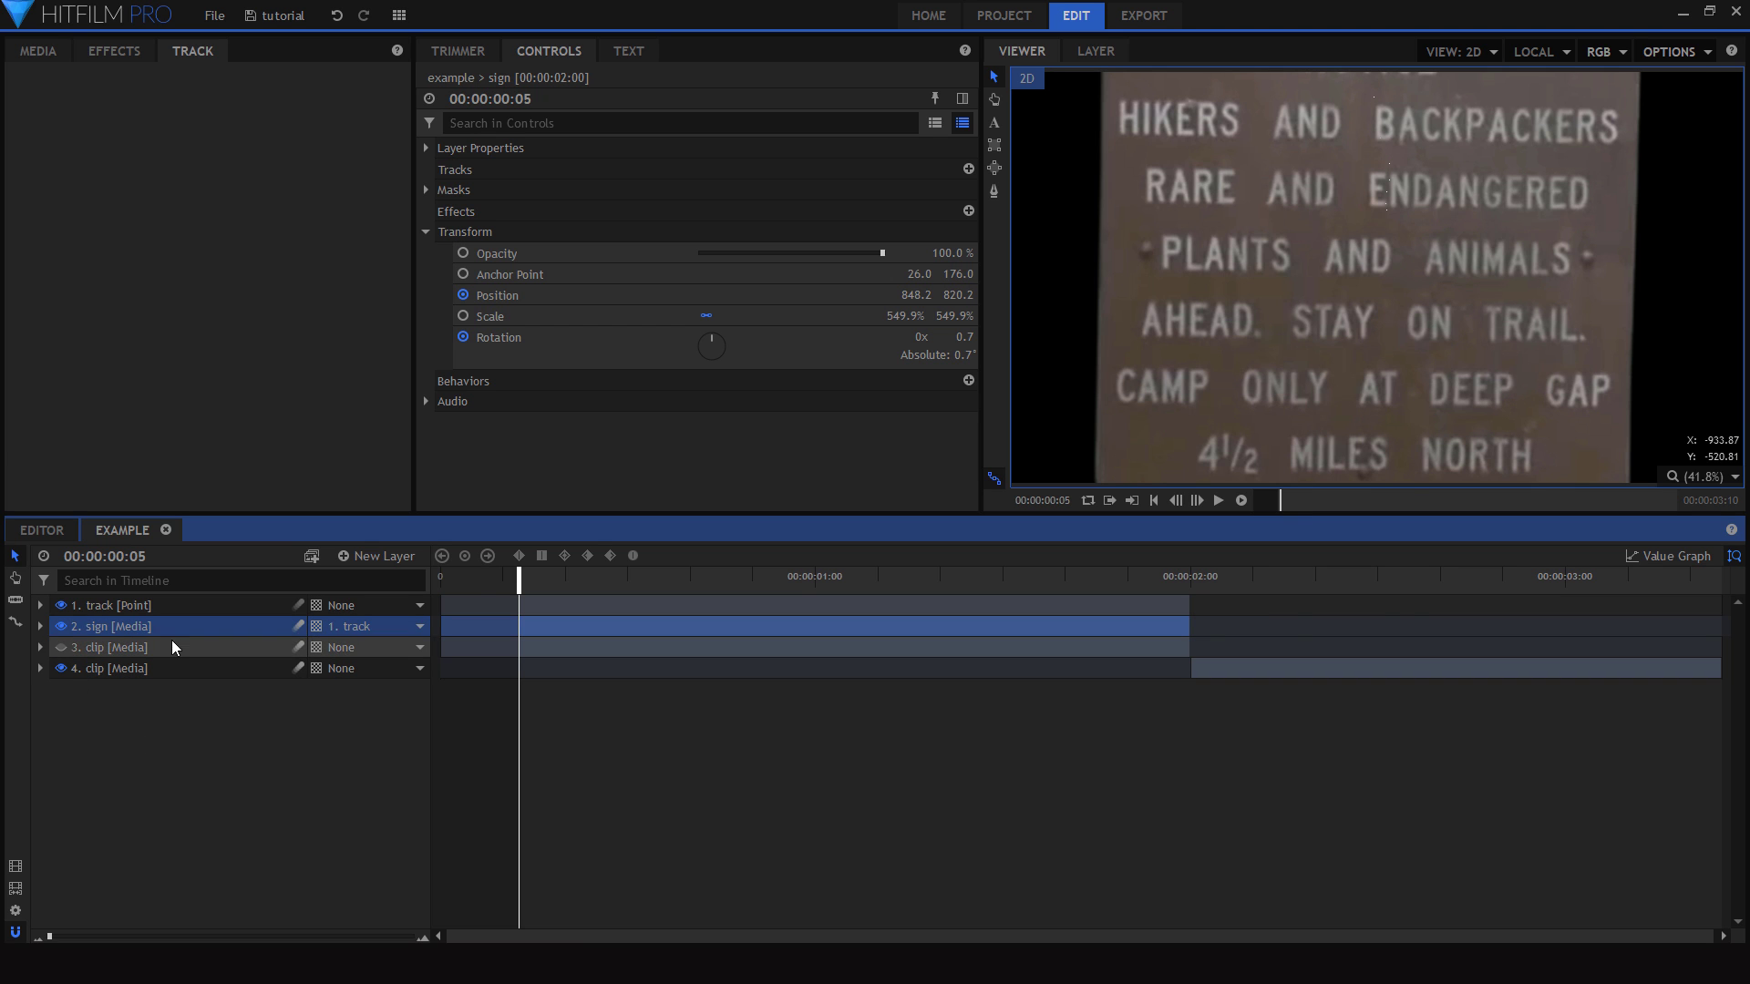
pyautogui.click(1660, 557)
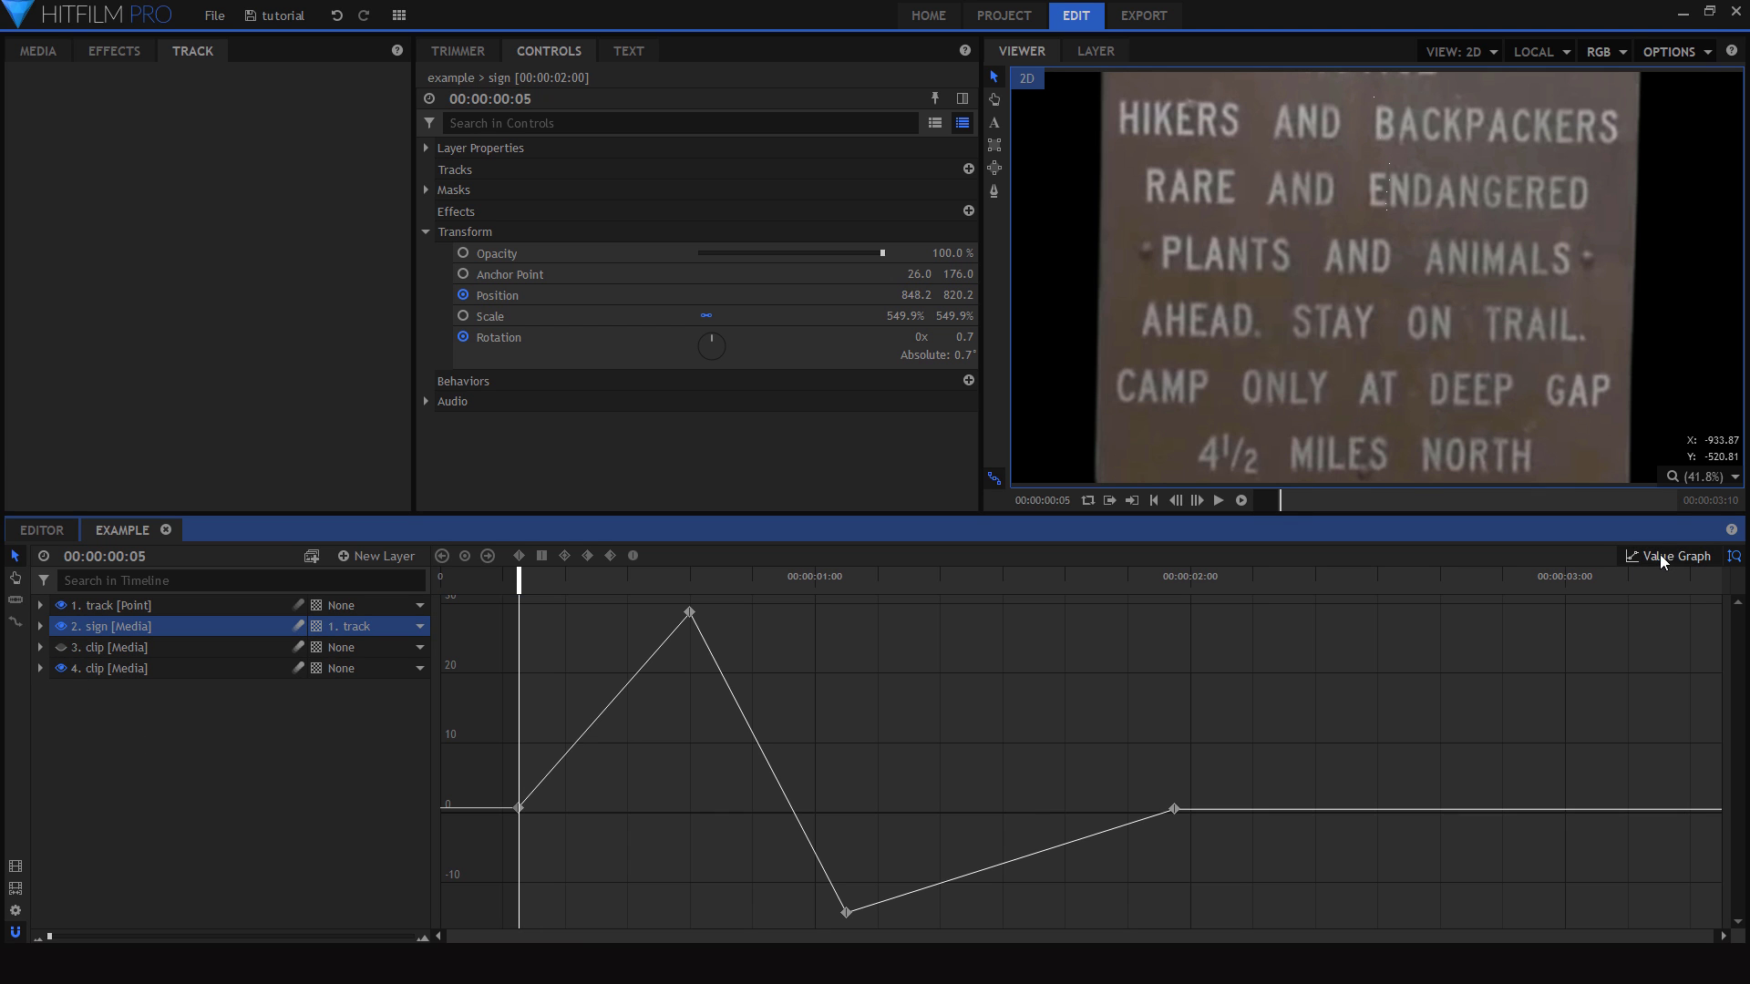
pyautogui.click(508, 334)
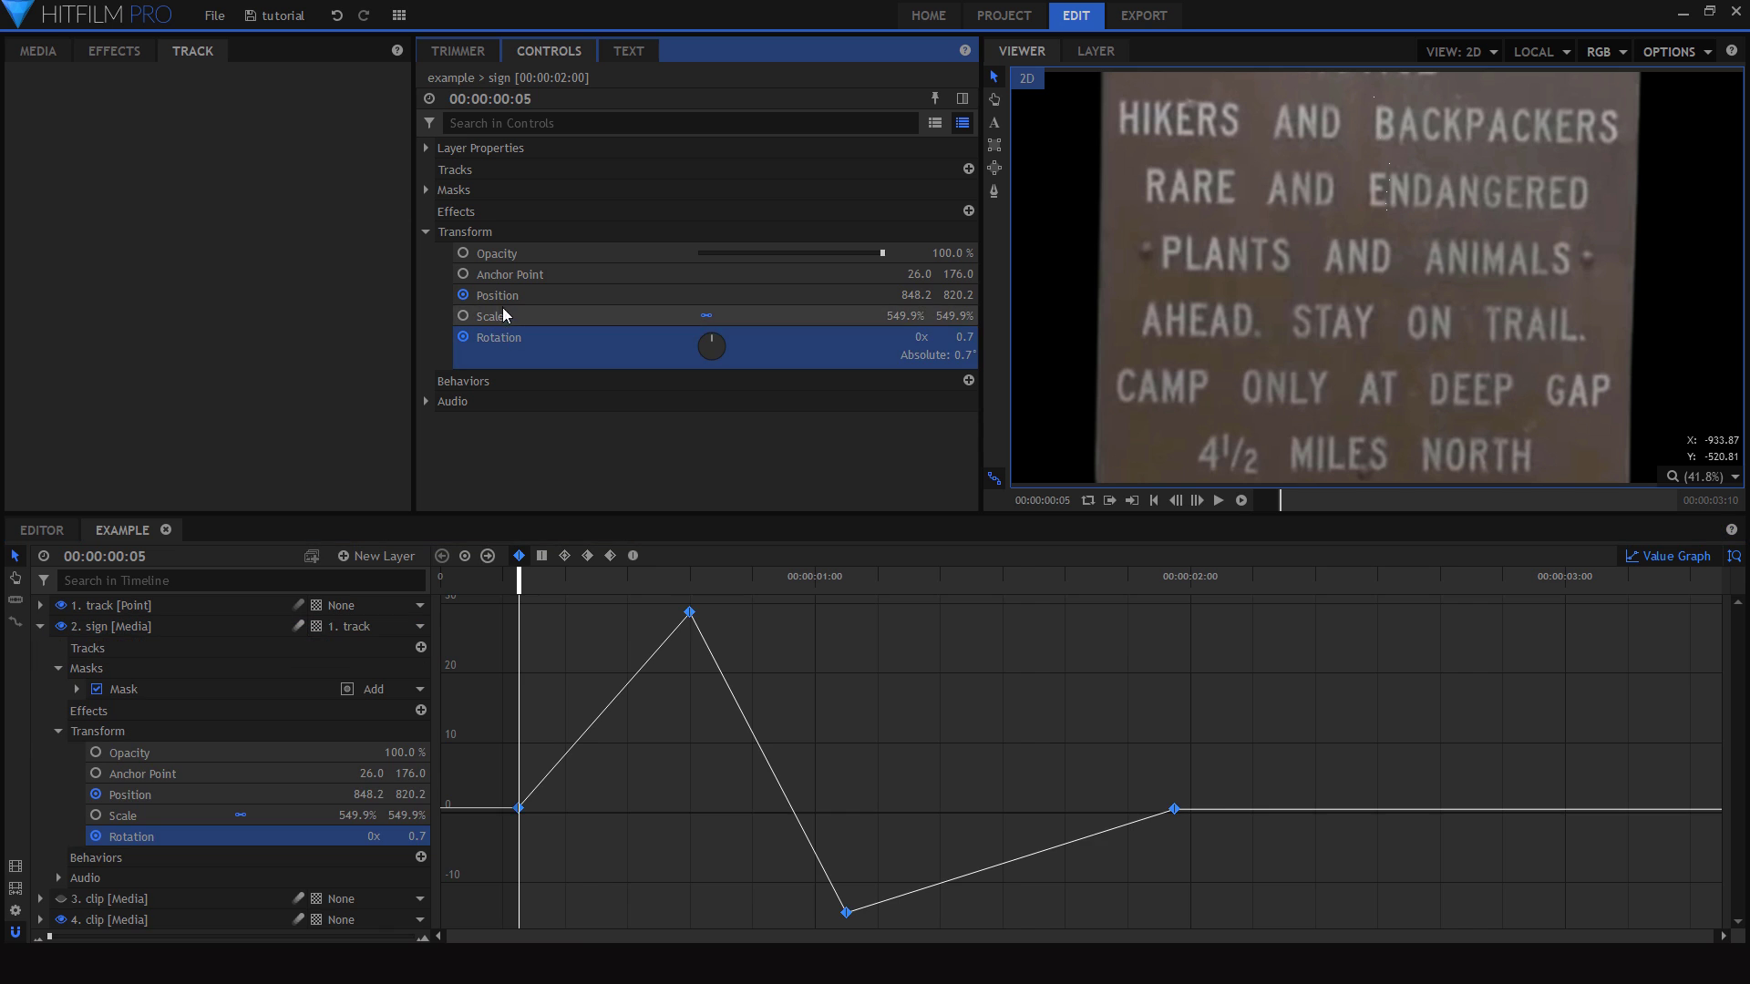
pyautogui.click(507, 297)
pyautogui.click(500, 337)
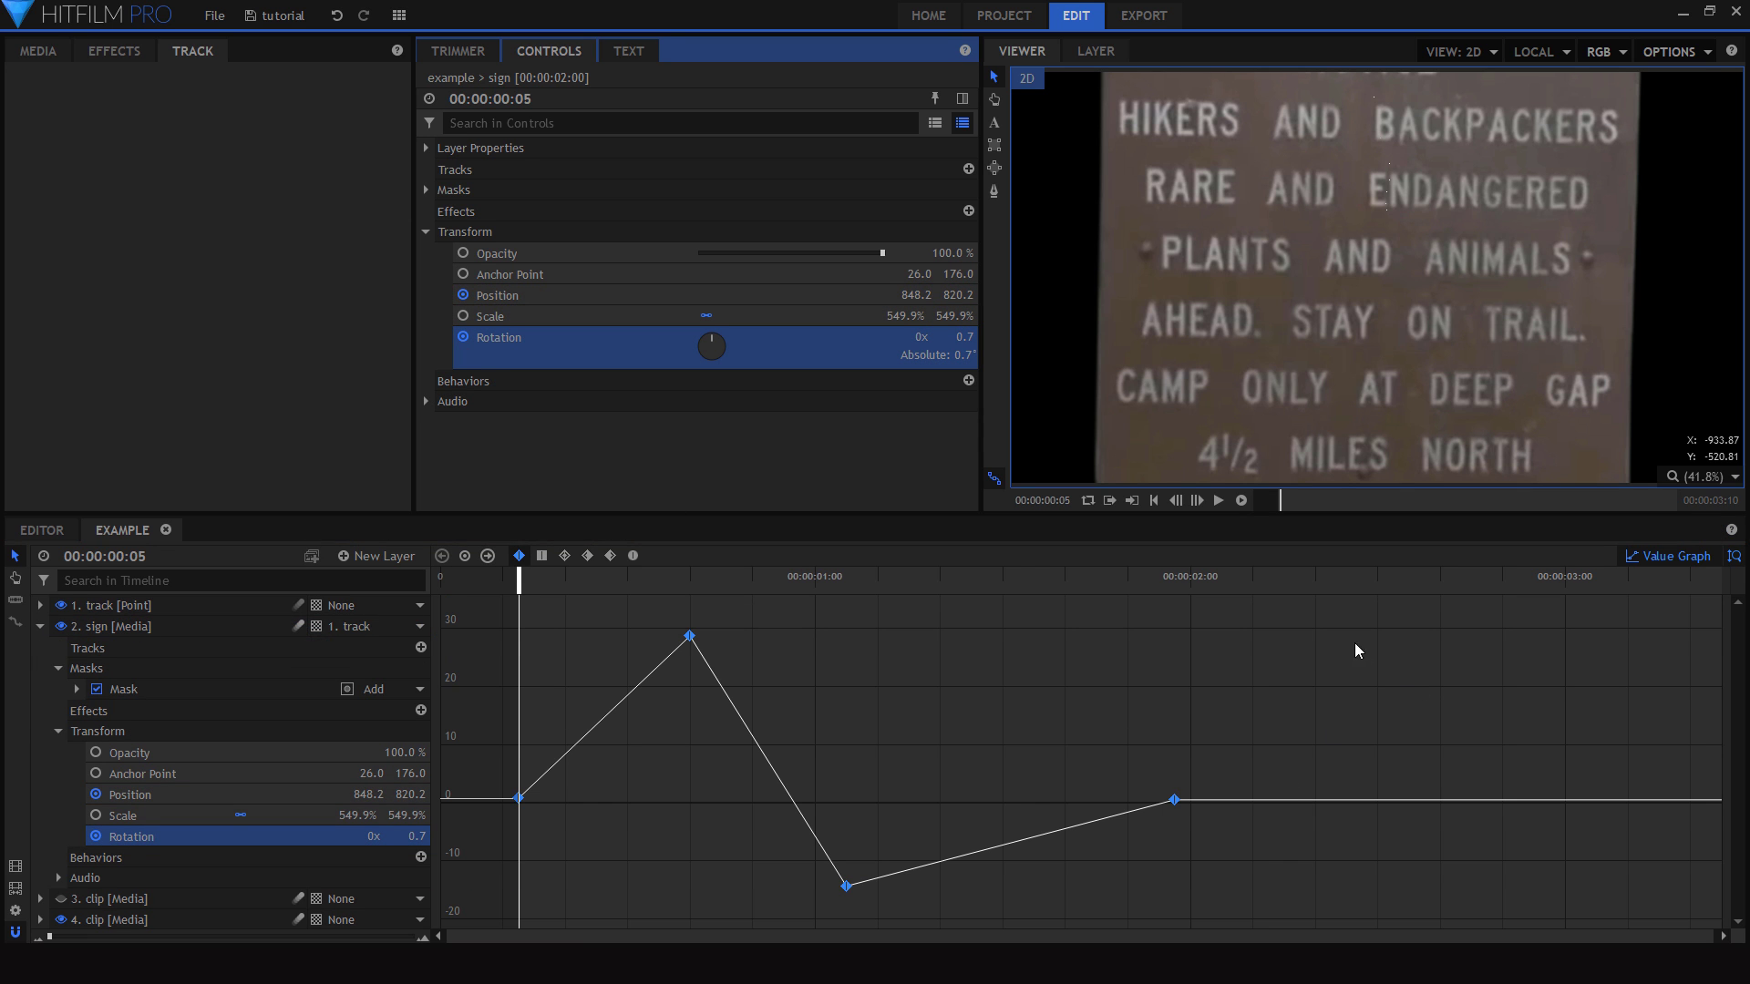
pyautogui.moveTo(1393, 614); pyautogui.dragTo(651, 916)
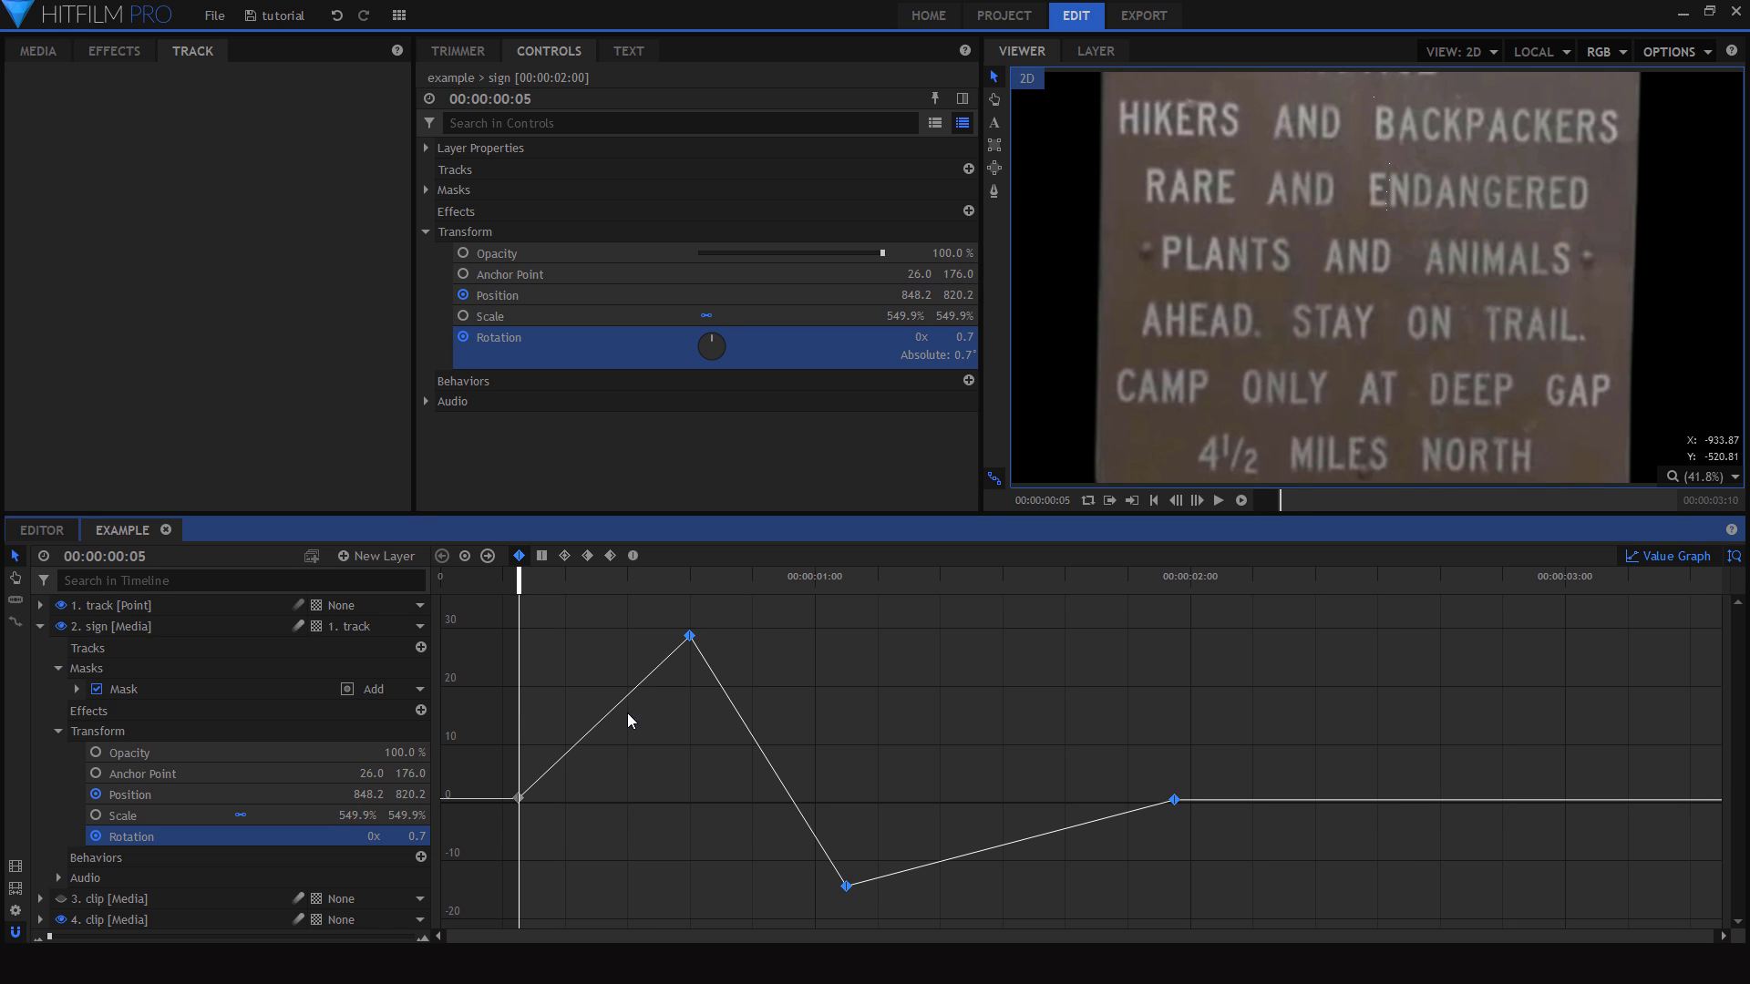
pyautogui.click(632, 556)
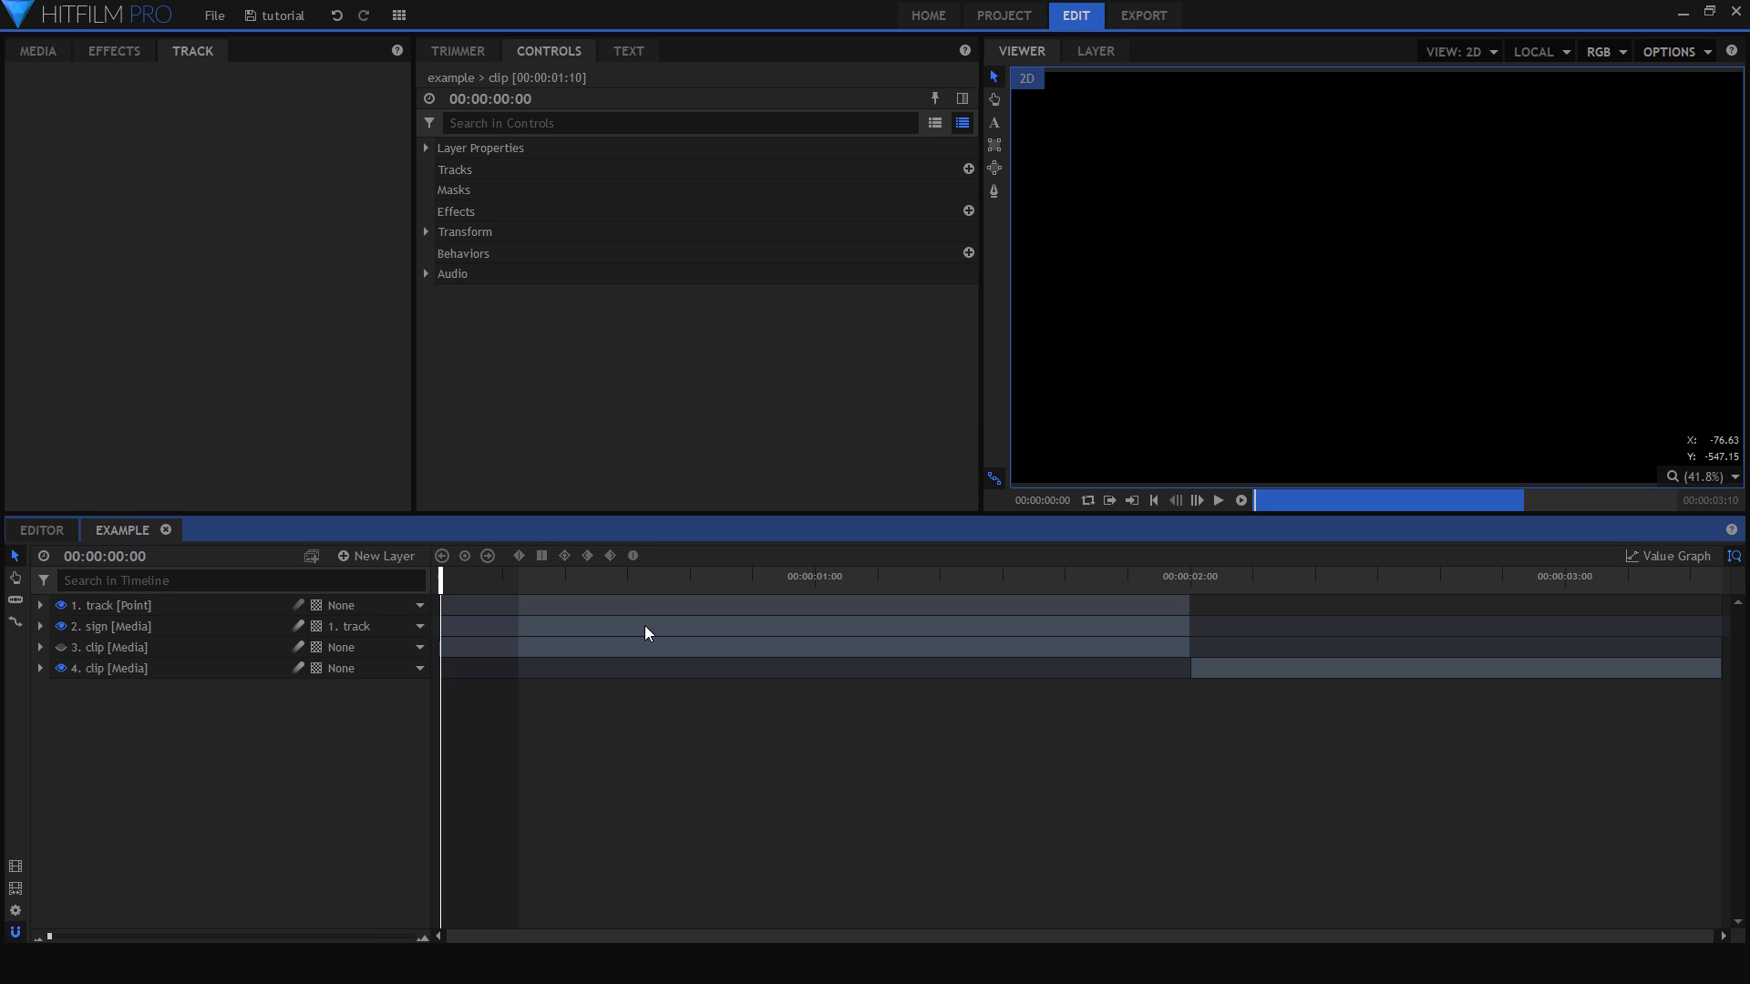
# - Play the composition repeatedly from the start to check the sign's eased swing
pyautogui.press('space')
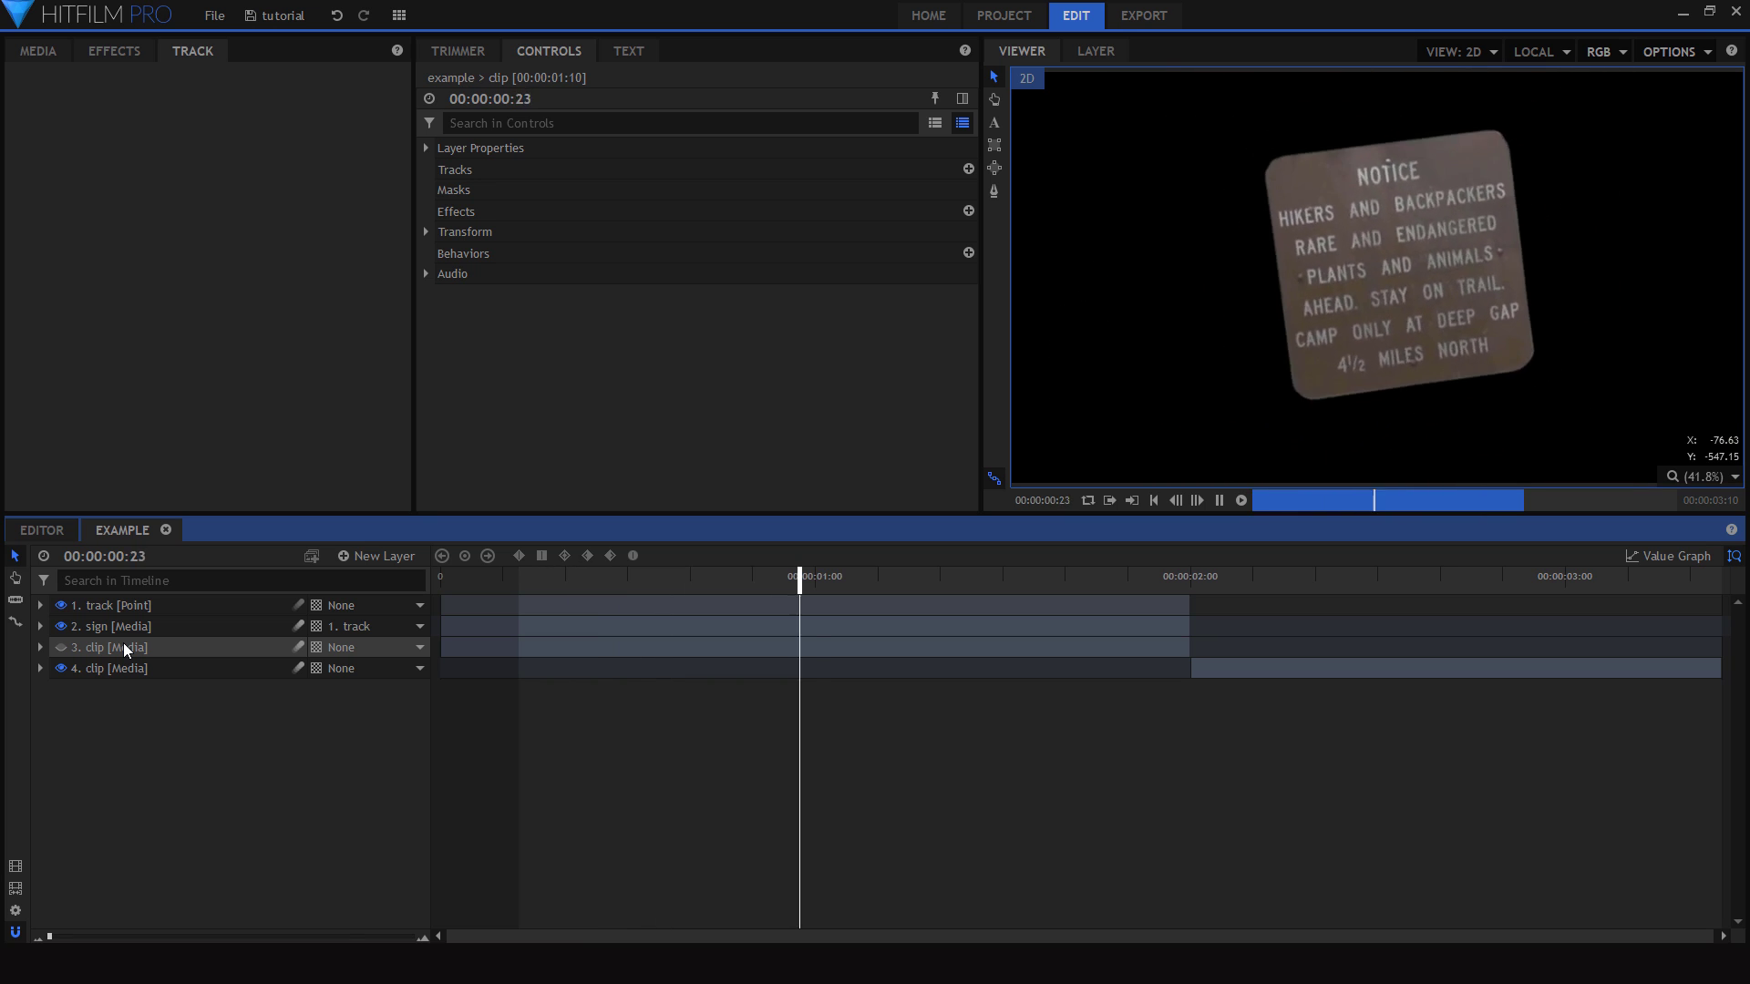
pyautogui.moveTo(762, 576); pyautogui.dragTo(194, 610)
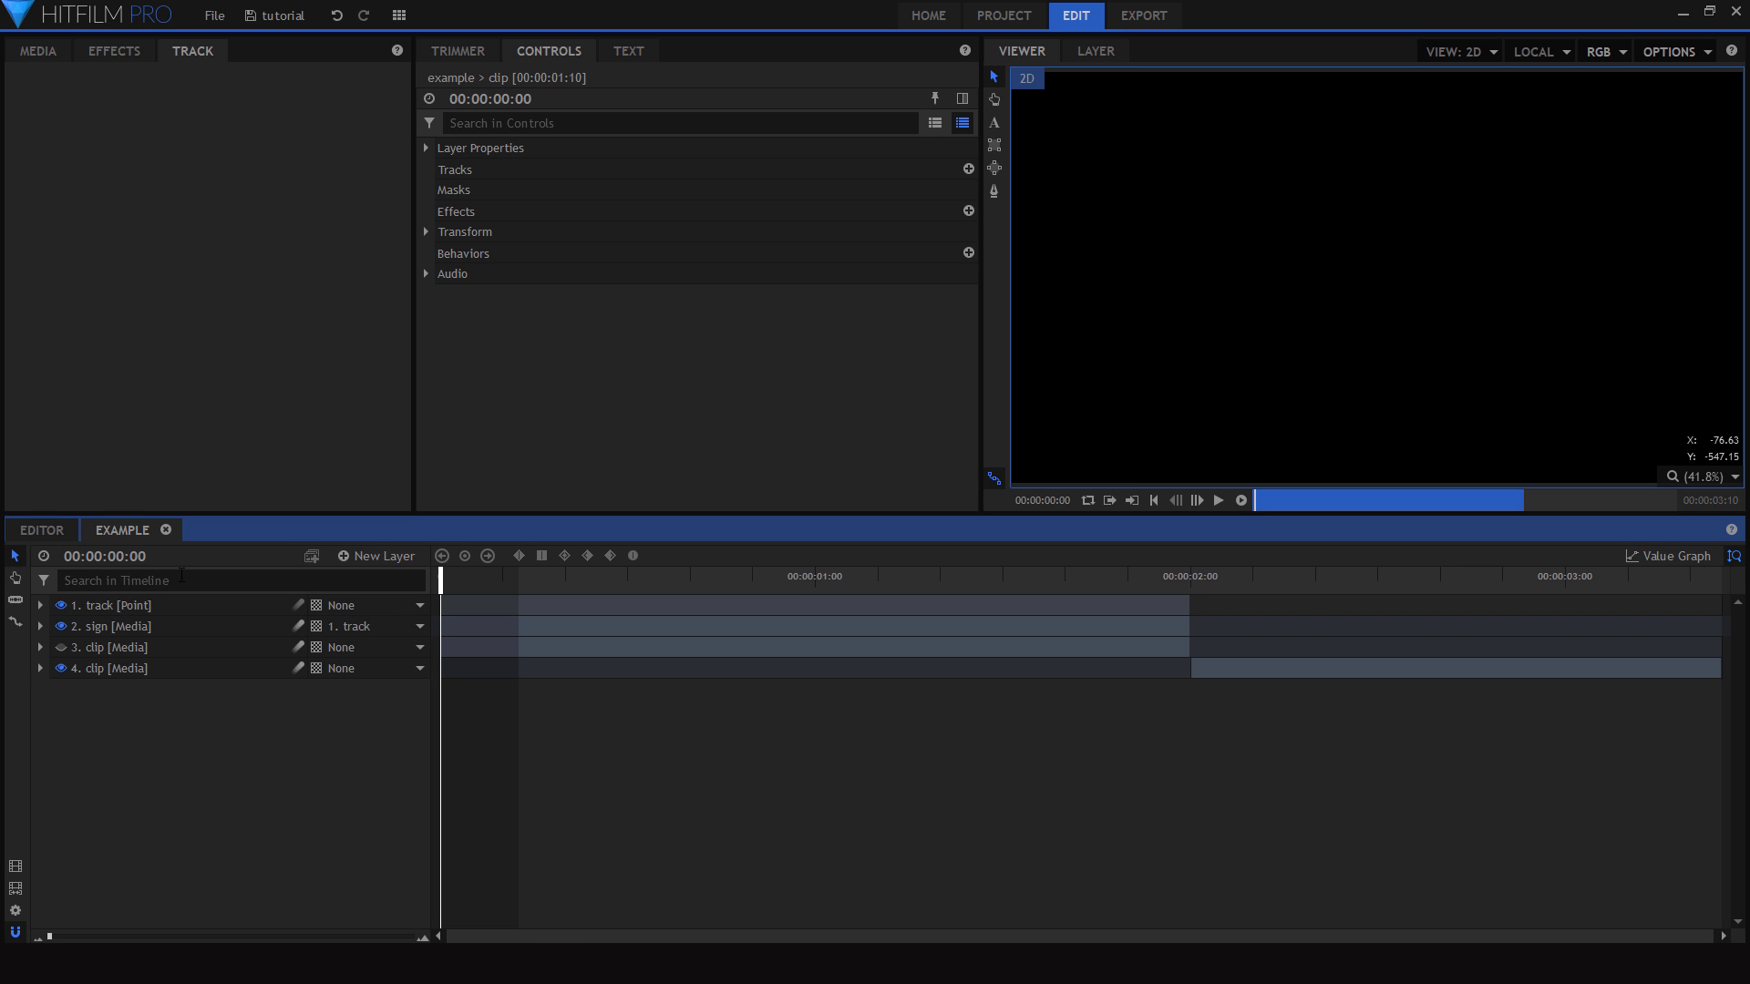
pyautogui.press('space')
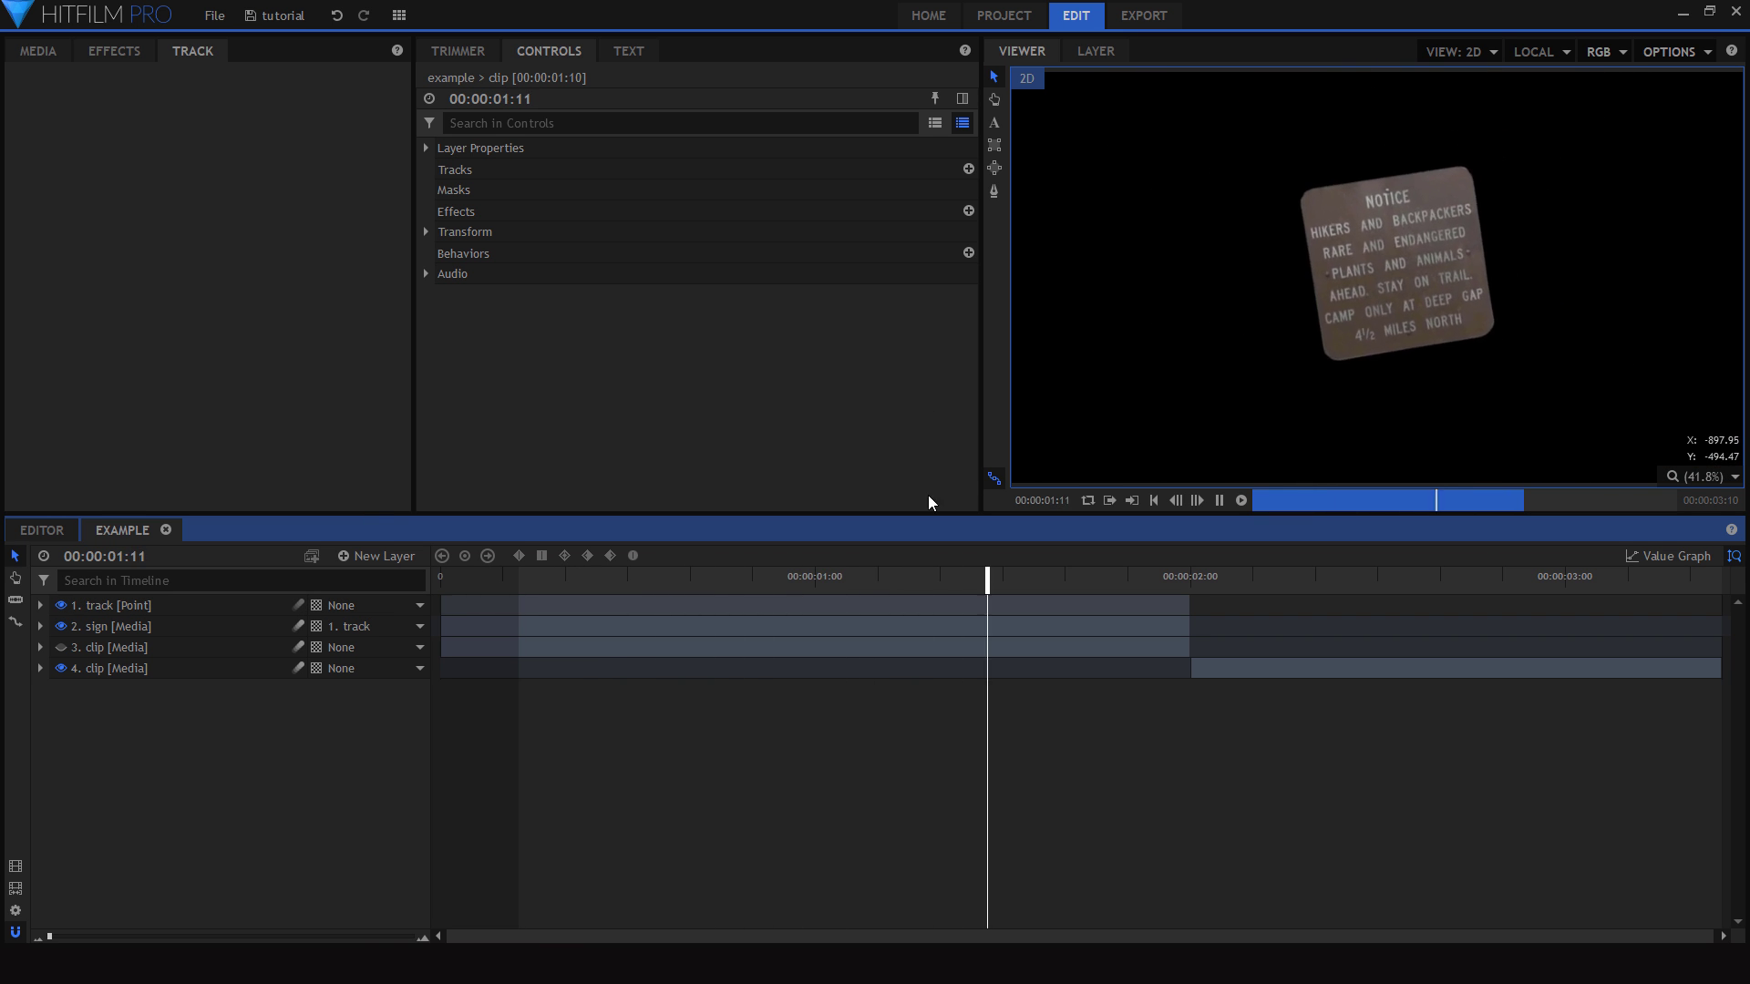
pyautogui.press('space')
# - Enable motion blur on the sign layer
pyautogui.moveTo(616, 585); pyautogui.dragTo(258, 590)
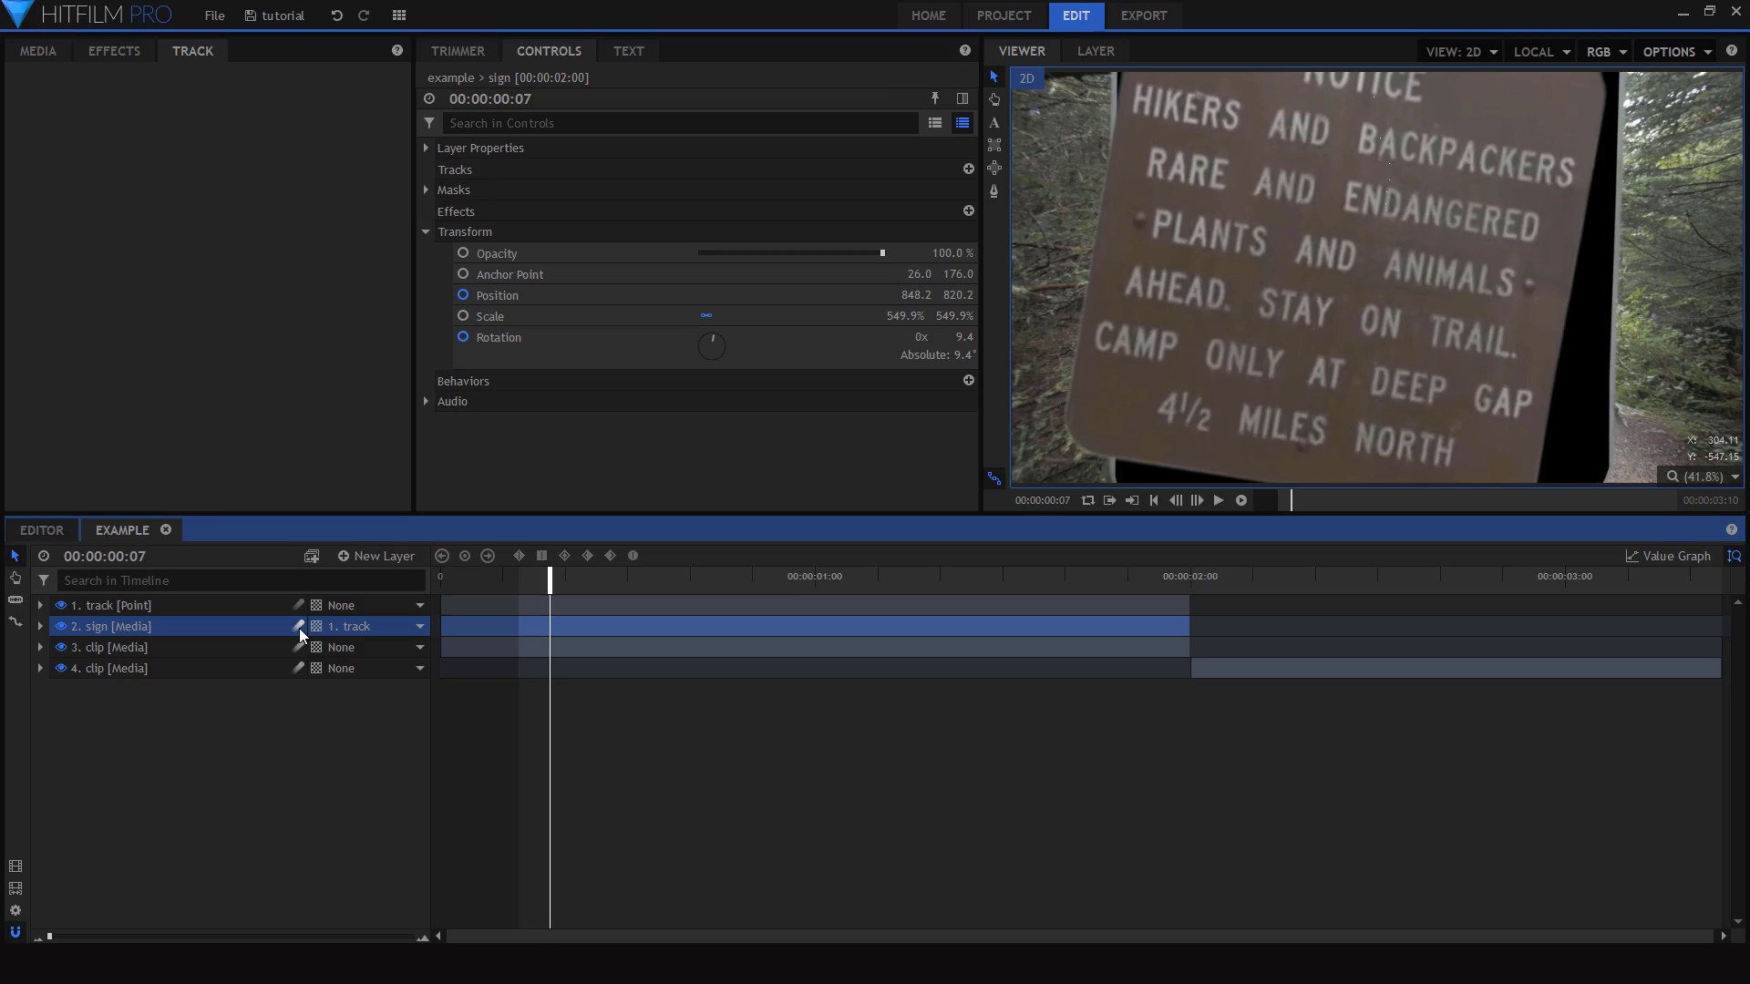
pyautogui.click(299, 627)
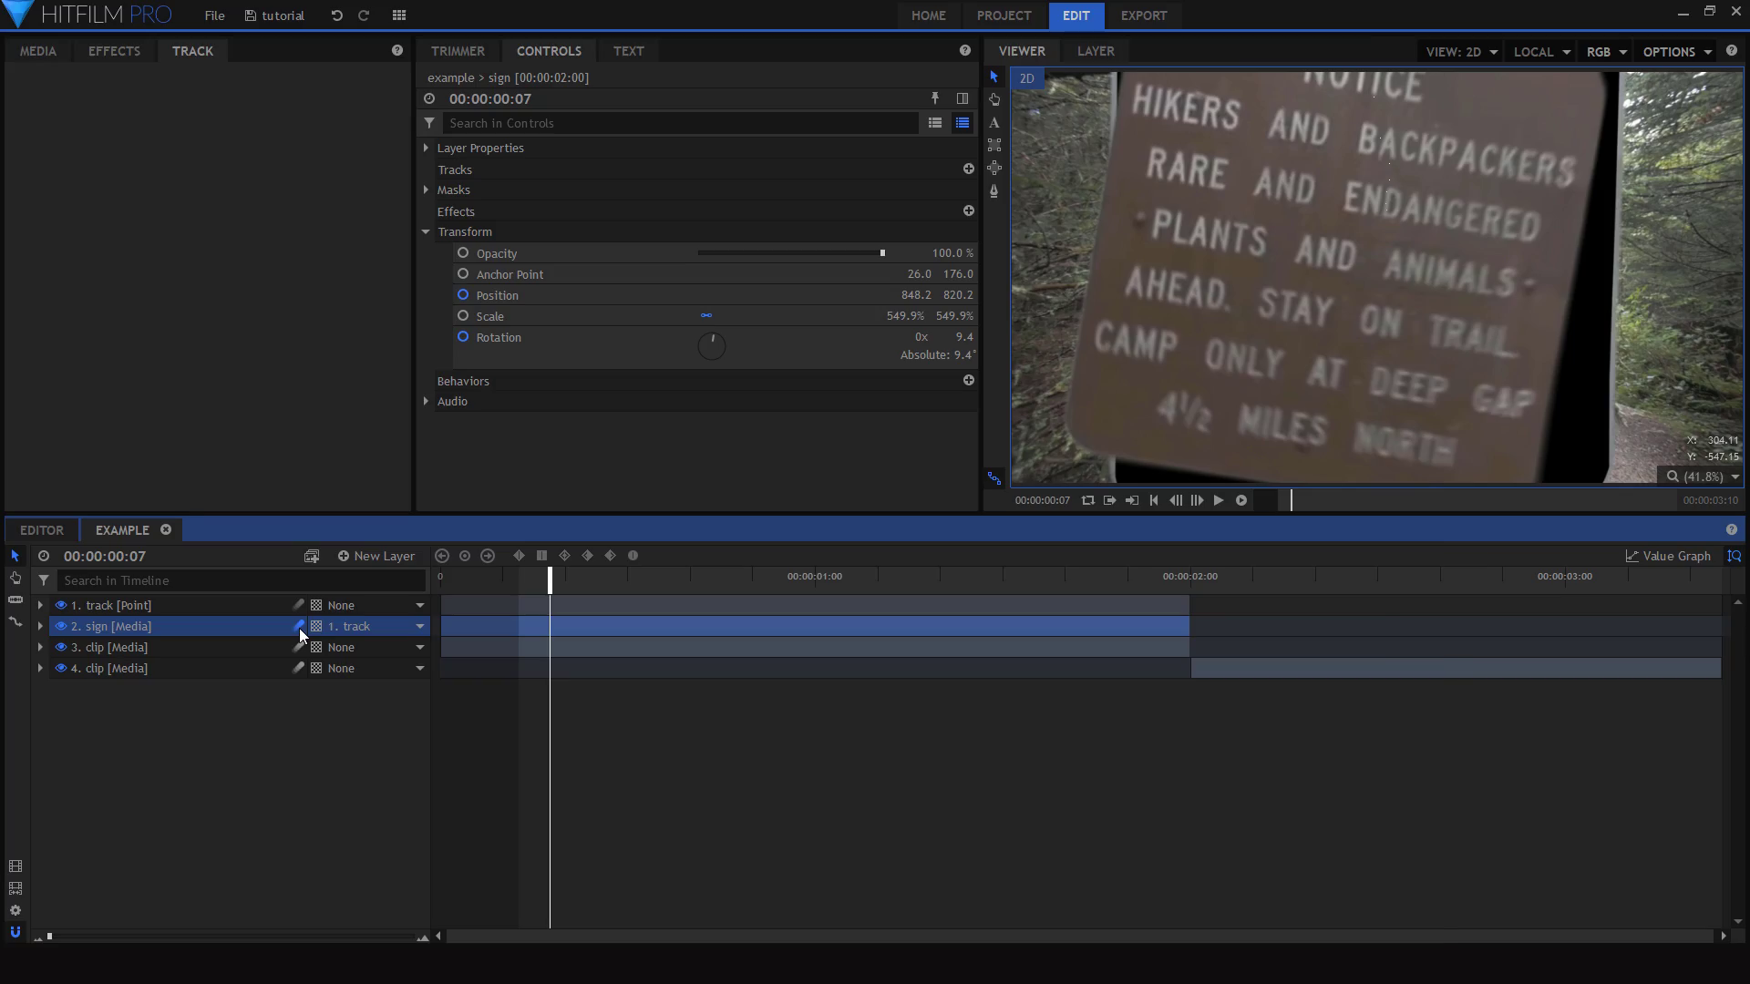